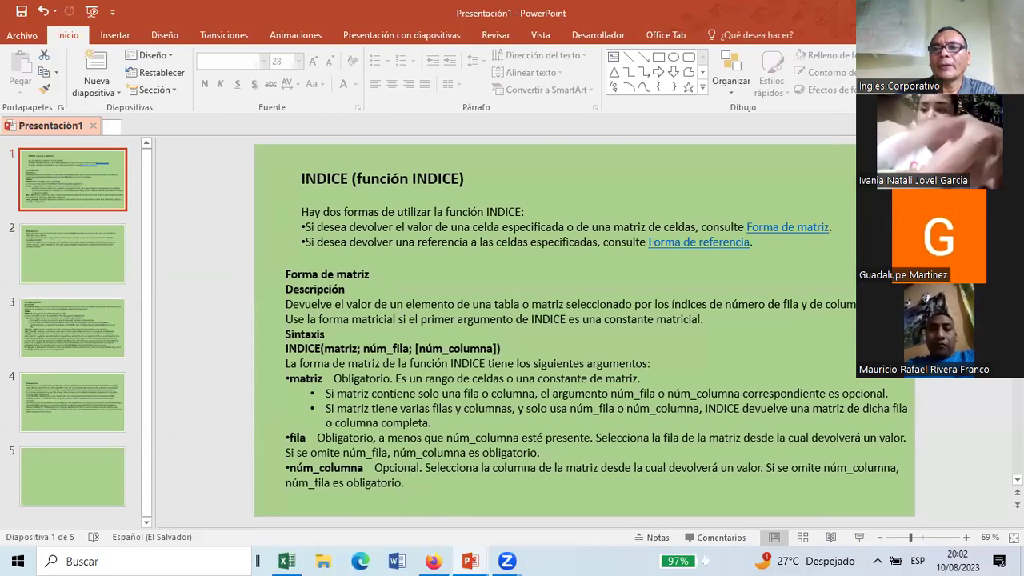
# Start the full-screen slide show from the first INDICE slide.
pyautogui.press('F5')
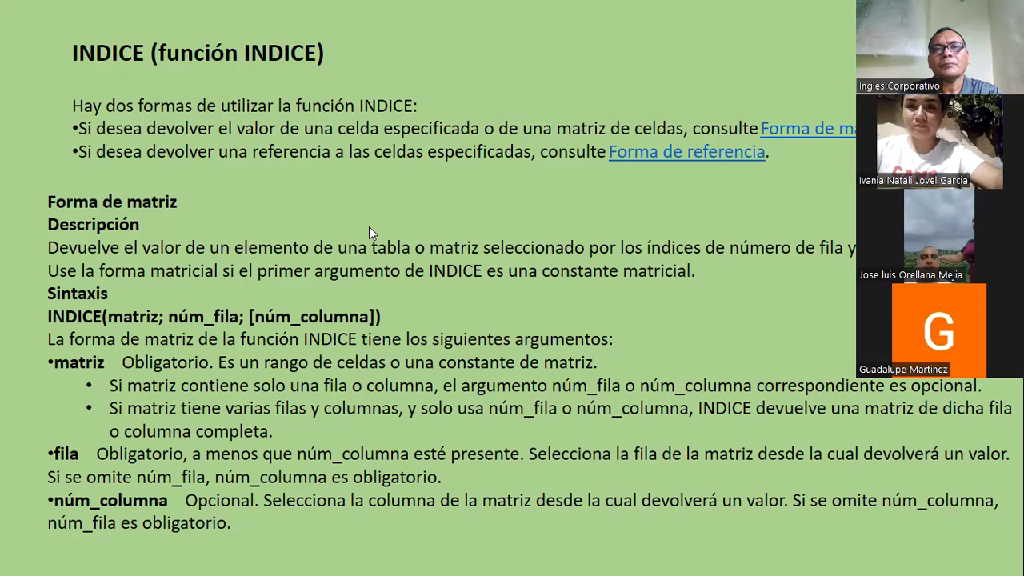
# Switch to the pen and draw a red stroke beside the Sintaxis line.
pyautogui.hotkey('ctrl', 'p')
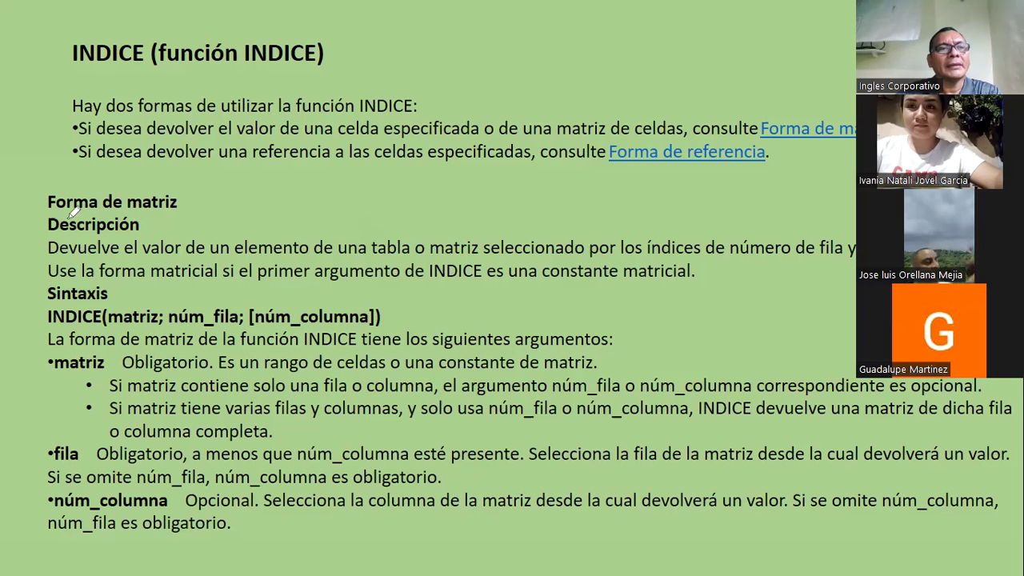
pyautogui.moveTo(35, 278)
pyautogui.mouseDown()
pyautogui.moveTo(224, 336)
pyautogui.moveTo(163, 282)
pyautogui.moveTo(51, 278)
pyautogui.mouseUp()
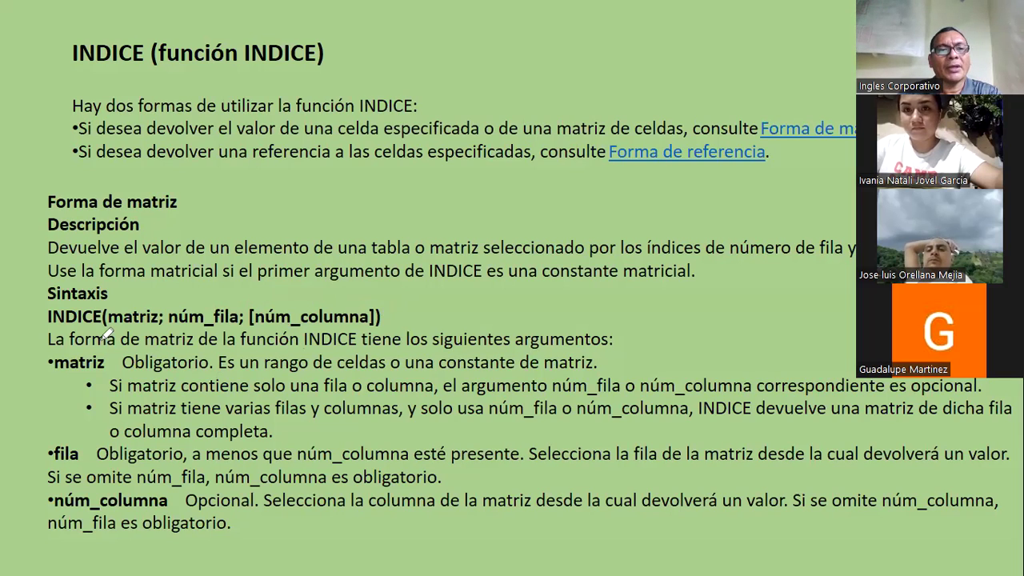
# Underline 'La forma de matriz', circle matriz, and underline its obligatorio and núm_fila notes.
pyautogui.moveTo(153, 342); pyautogui.dragTo(191, 341)
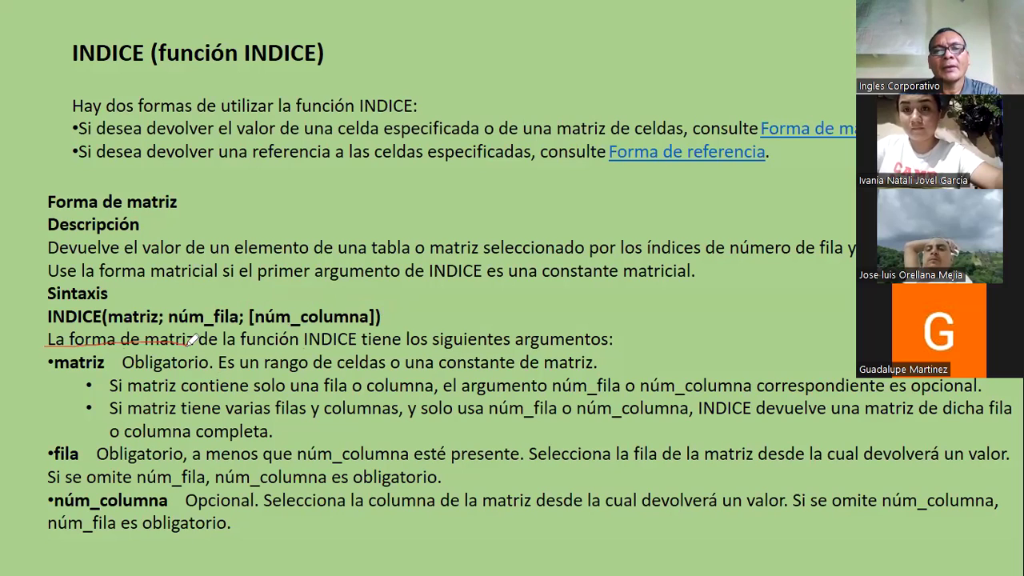
pyautogui.moveTo(43, 353)
pyautogui.mouseDown()
pyautogui.moveTo(112, 358)
pyautogui.moveTo(48, 352)
pyautogui.mouseUp()
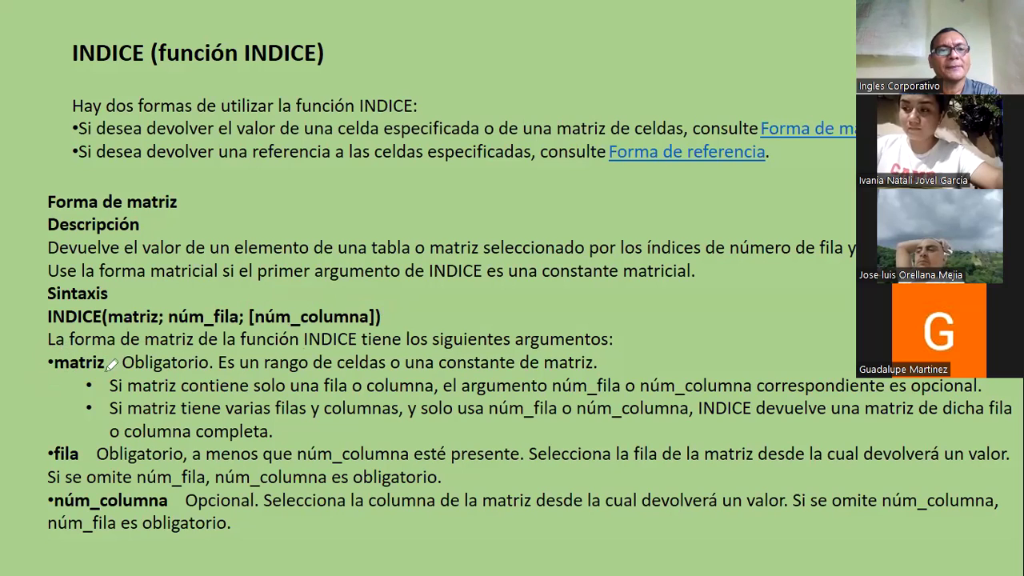
pyautogui.moveTo(102, 379); pyautogui.dragTo(450, 386)
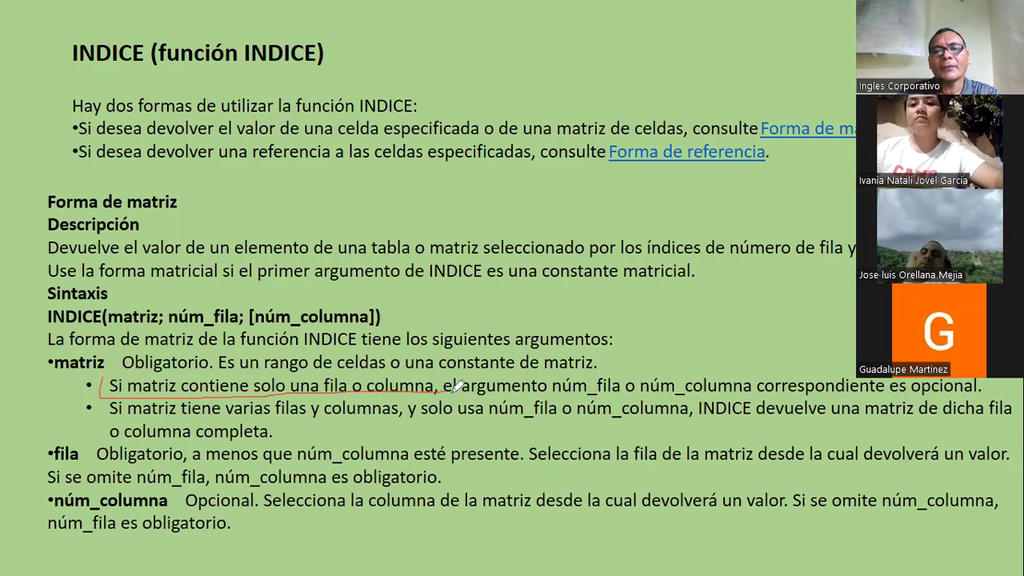
pyautogui.moveTo(532, 387); pyautogui.dragTo(614, 389)
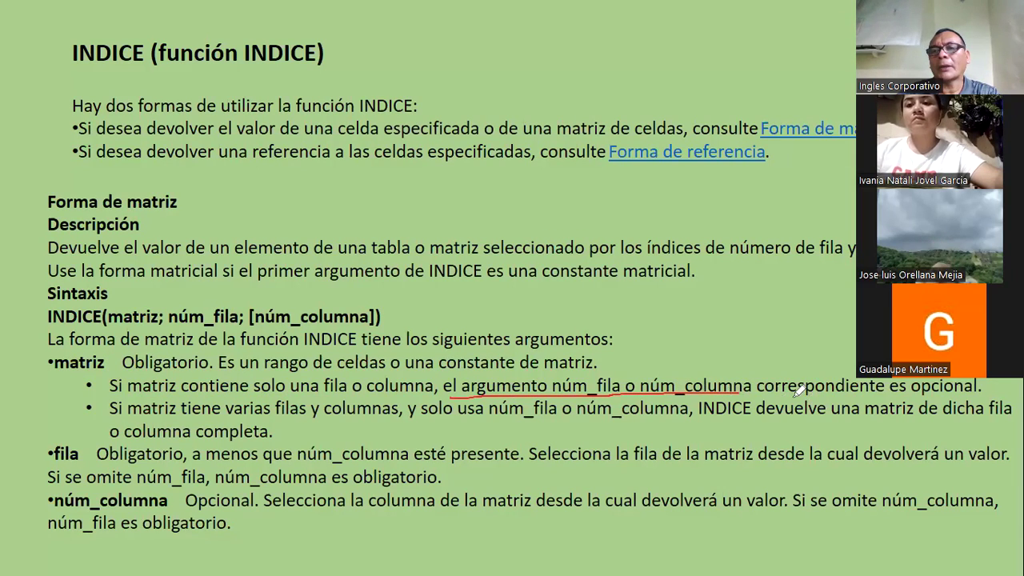
pyautogui.moveTo(772, 388); pyautogui.dragTo(967, 394)
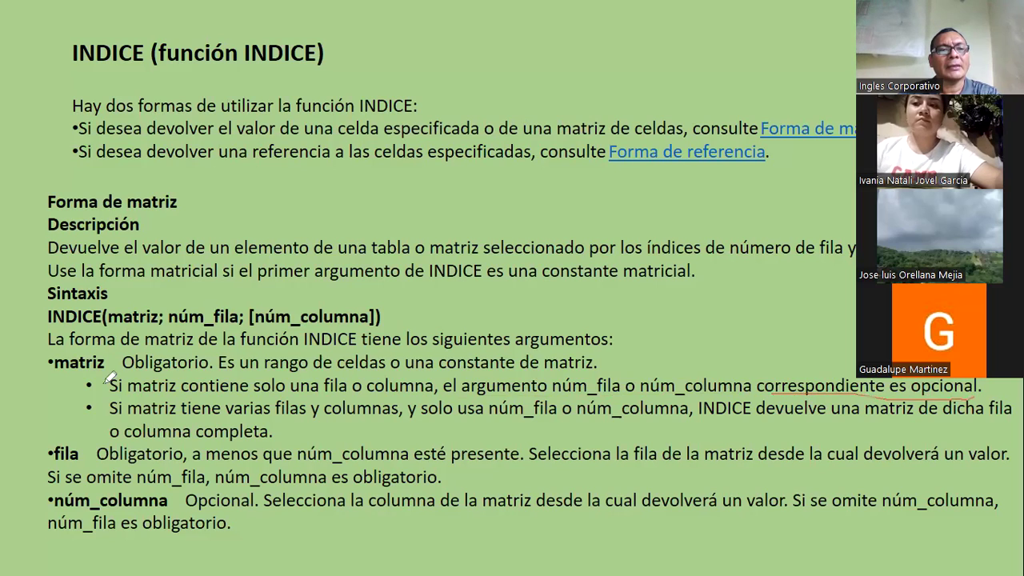
pyautogui.moveTo(98, 373); pyautogui.dragTo(312, 382)
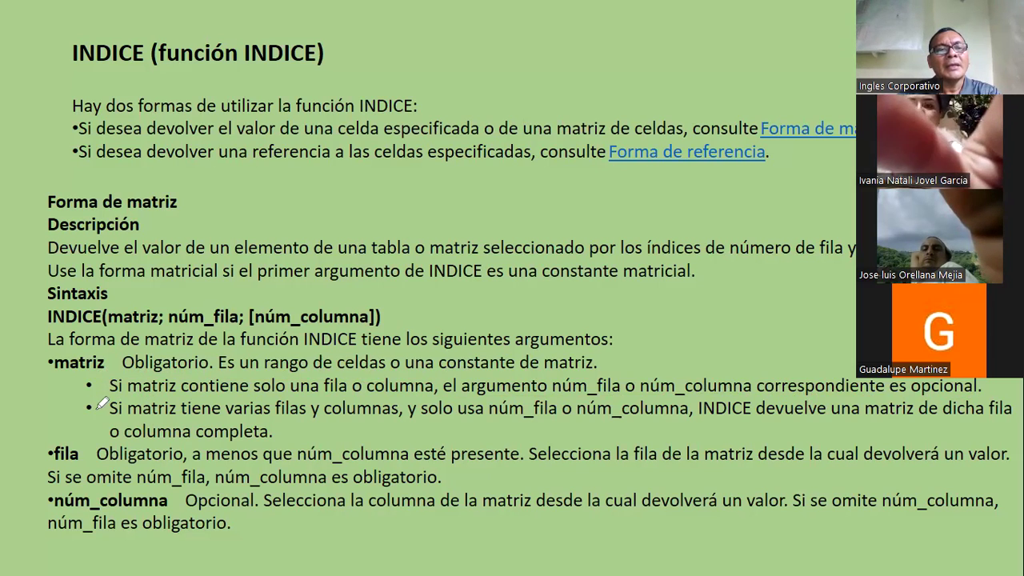
# Underline the 'Si matriz tiene varias filas y columnas' sub-bullet and circle fila.
pyautogui.moveTo(87, 417); pyautogui.dragTo(304, 410)
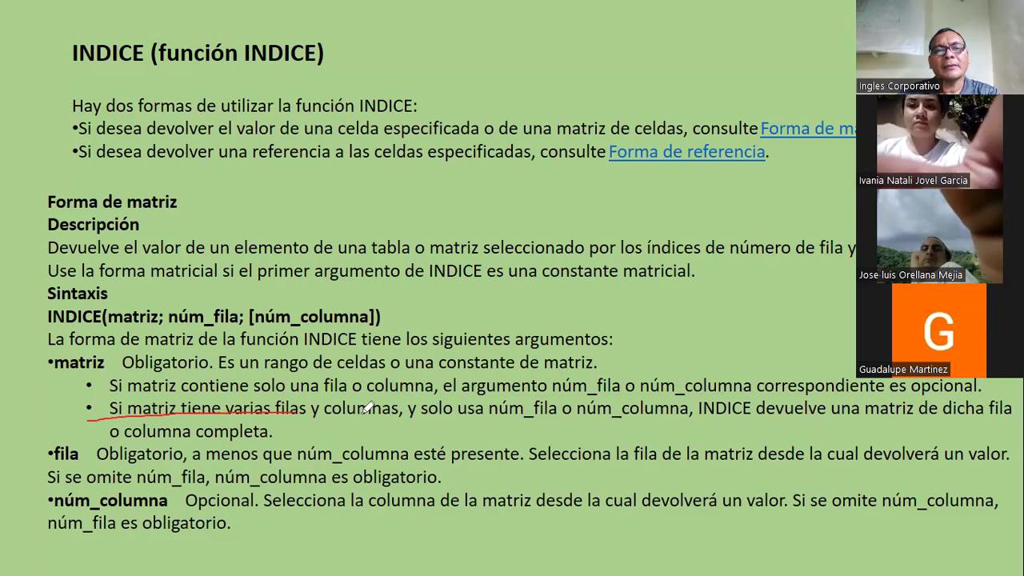
pyautogui.moveTo(392, 411); pyautogui.dragTo(536, 426)
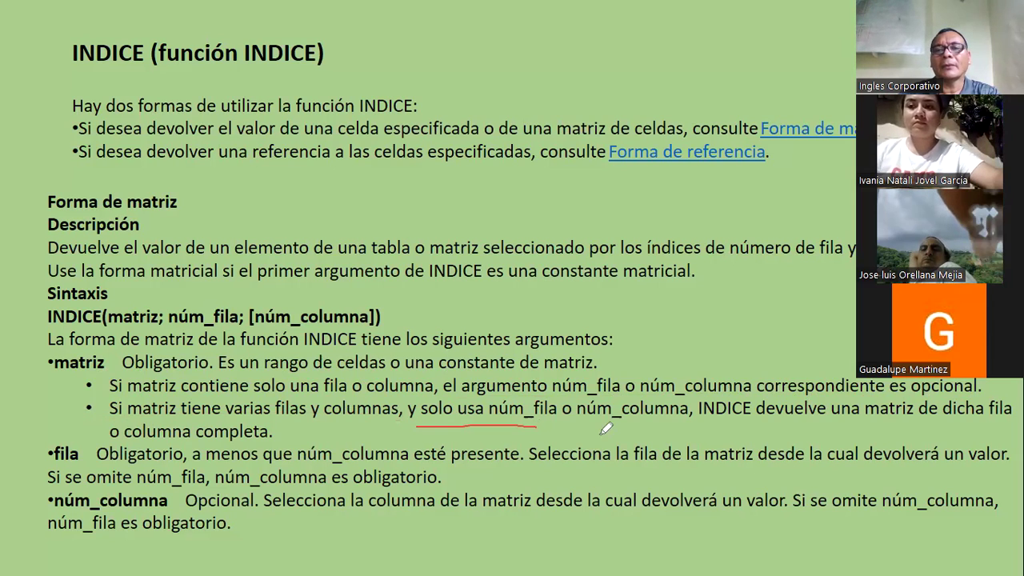
pyautogui.moveTo(584, 428); pyautogui.dragTo(1006, 419)
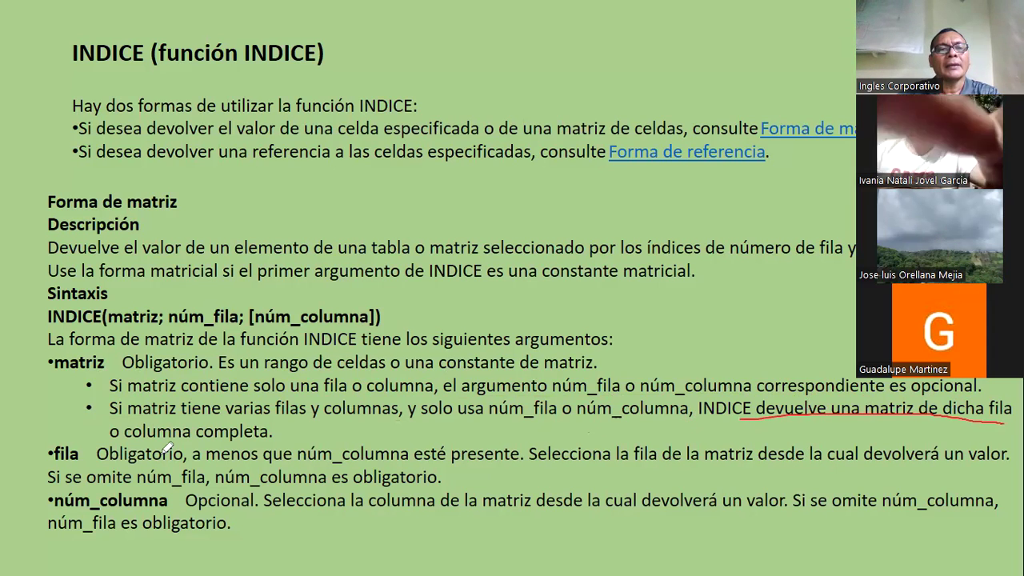
pyautogui.moveTo(90, 440); pyautogui.dragTo(282, 431)
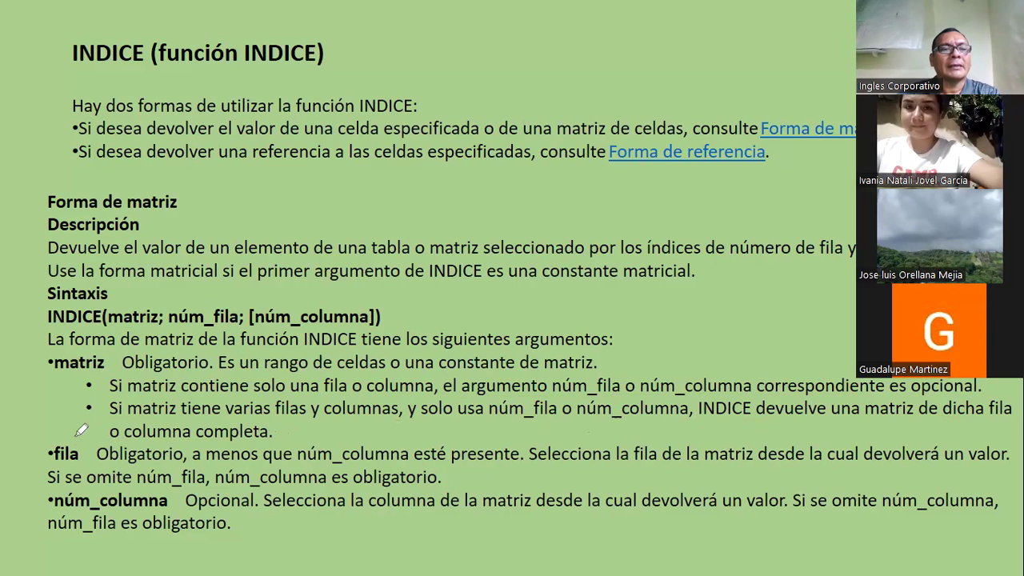
pyautogui.moveTo(68, 432); pyautogui.dragTo(76, 432)
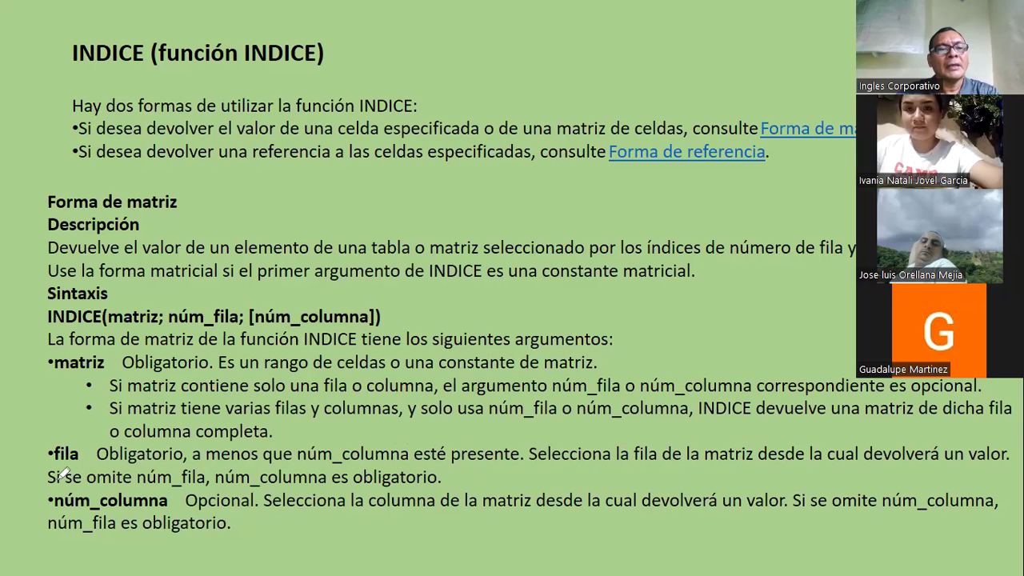
# Underline 'Si se omite núm_fila', circle núm_columna, then advance to the Observaciones slide.
pyautogui.moveTo(80, 479); pyautogui.dragTo(190, 478)
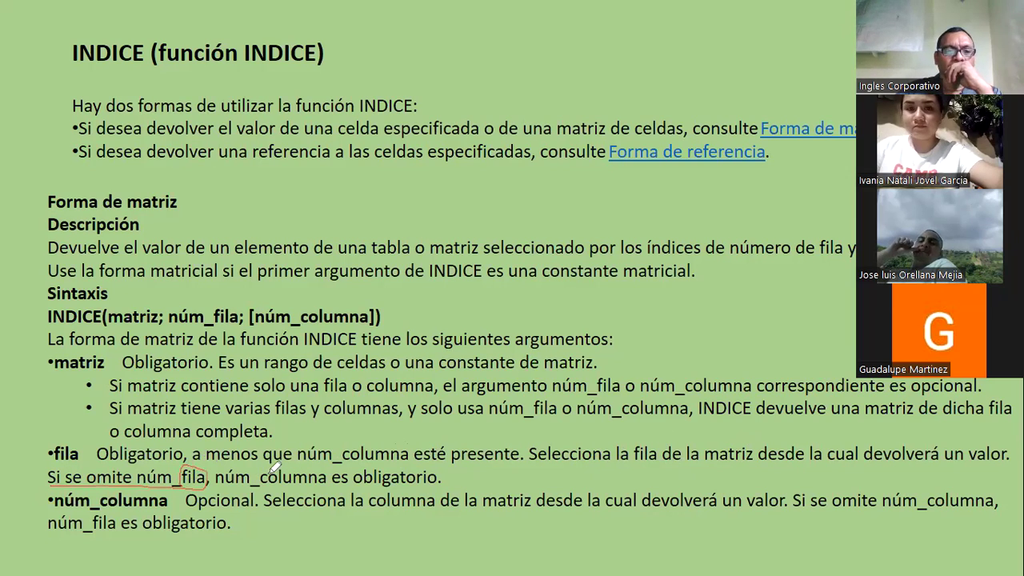
pyautogui.moveTo(461, 479)
pyautogui.mouseDown()
pyautogui.moveTo(373, 470)
pyautogui.moveTo(460, 472)
pyautogui.mouseUp()
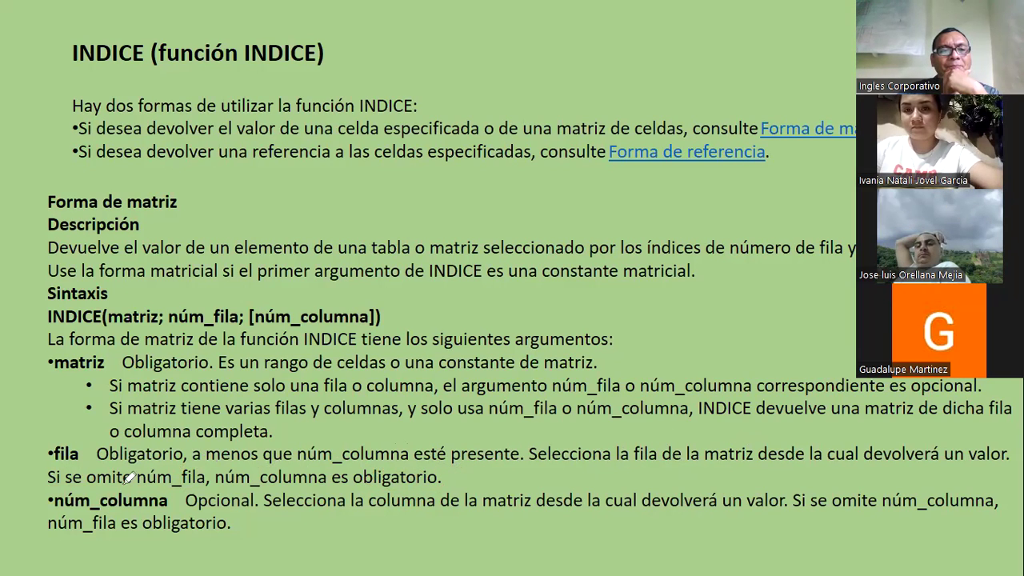
pyautogui.moveTo(160, 488); pyautogui.dragTo(37, 490)
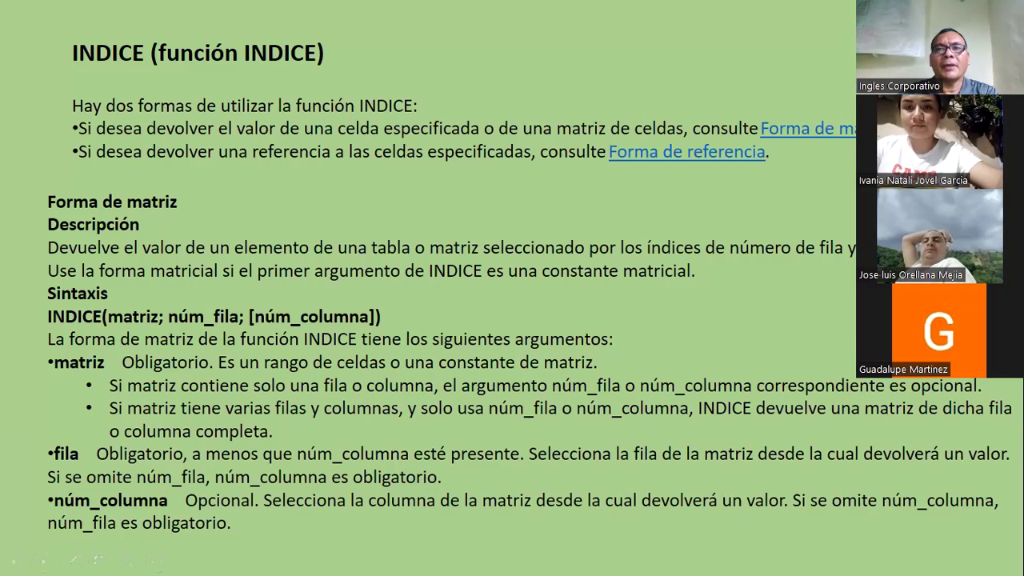
pyautogui.press('Right')
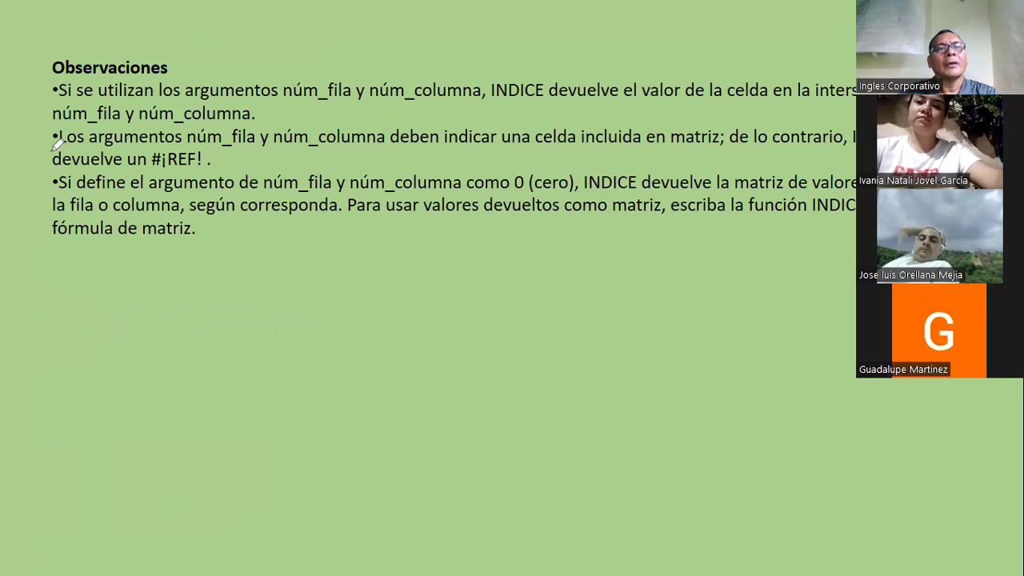
# Underline the second Observaciones bullet, circling 'celda incluida en matriz' and the #¡REF! error.
pyautogui.moveTo(44, 148); pyautogui.dragTo(84, 147)
pyautogui.moveTo(298, 144); pyautogui.dragTo(341, 143)
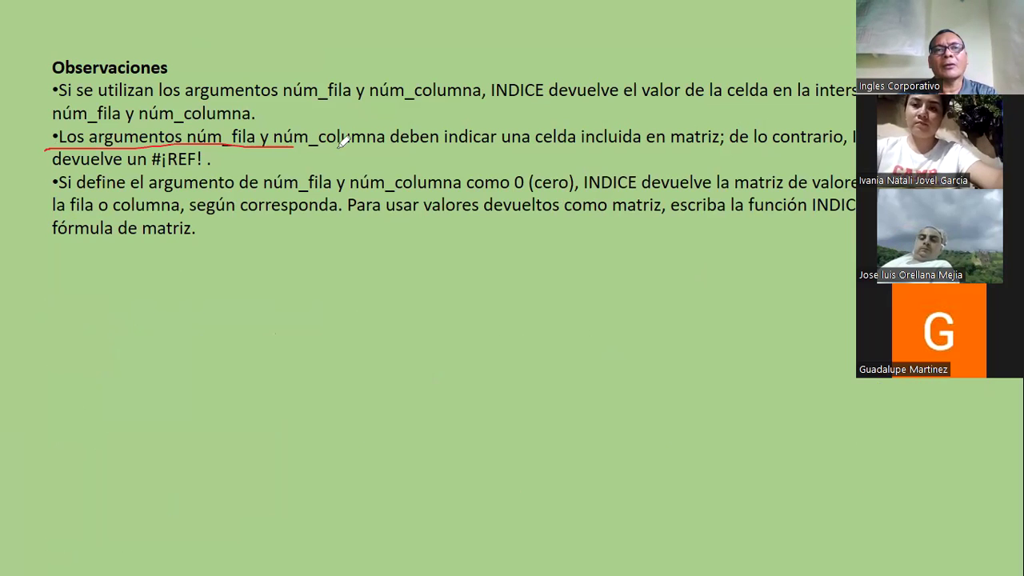
pyautogui.moveTo(412, 145); pyautogui.dragTo(553, 147)
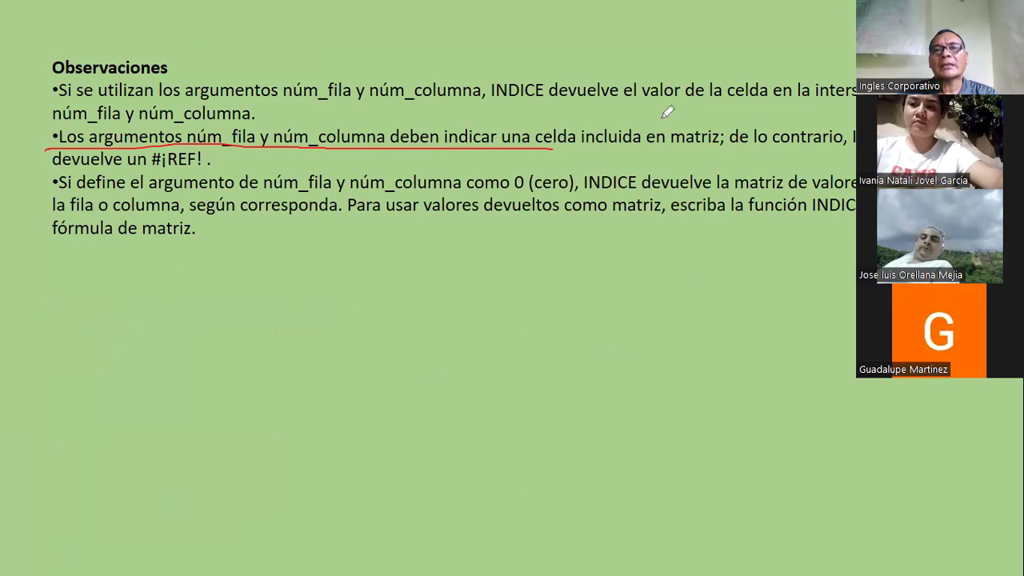
pyautogui.moveTo(574, 113); pyautogui.dragTo(630, 124)
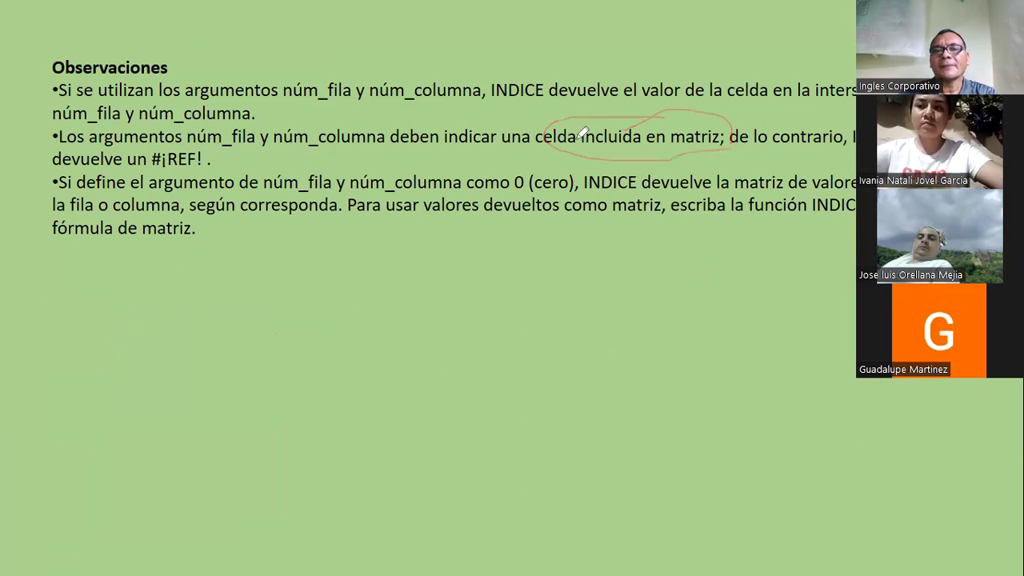
pyautogui.moveTo(837, 137); pyautogui.dragTo(853, 121)
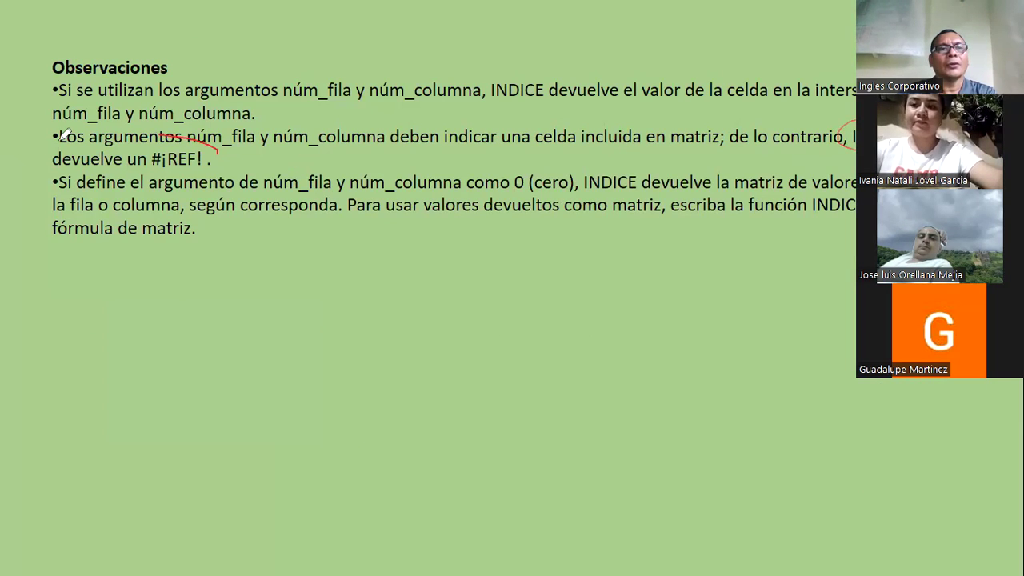
pyautogui.moveTo(189, 136); pyautogui.dragTo(222, 164)
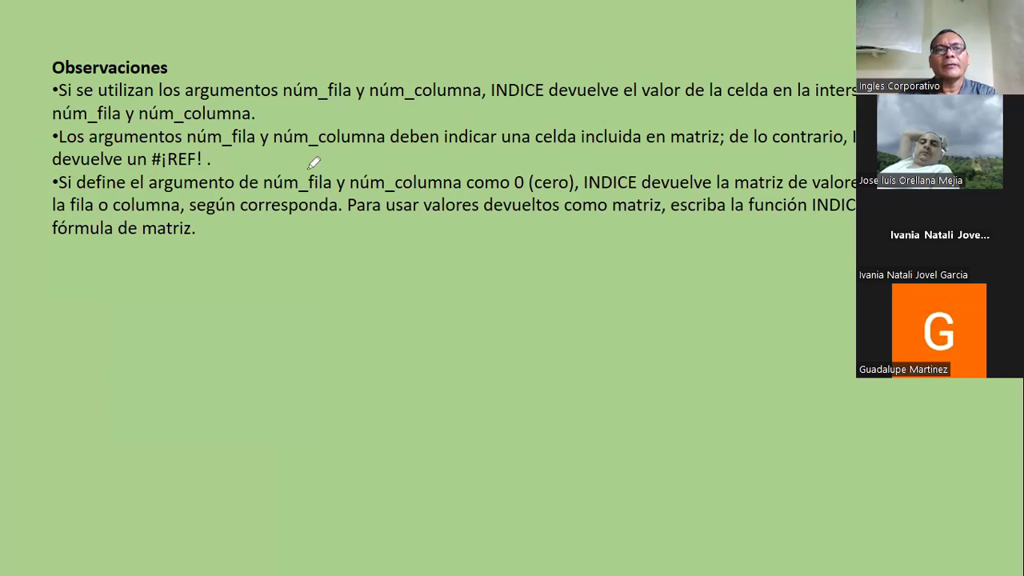
# Mark núm_fila y núm_columna, 0 (cero) and 'la fila o columna', then advance to Forma de referencia.
pyautogui.moveTo(262, 190); pyautogui.dragTo(465, 193)
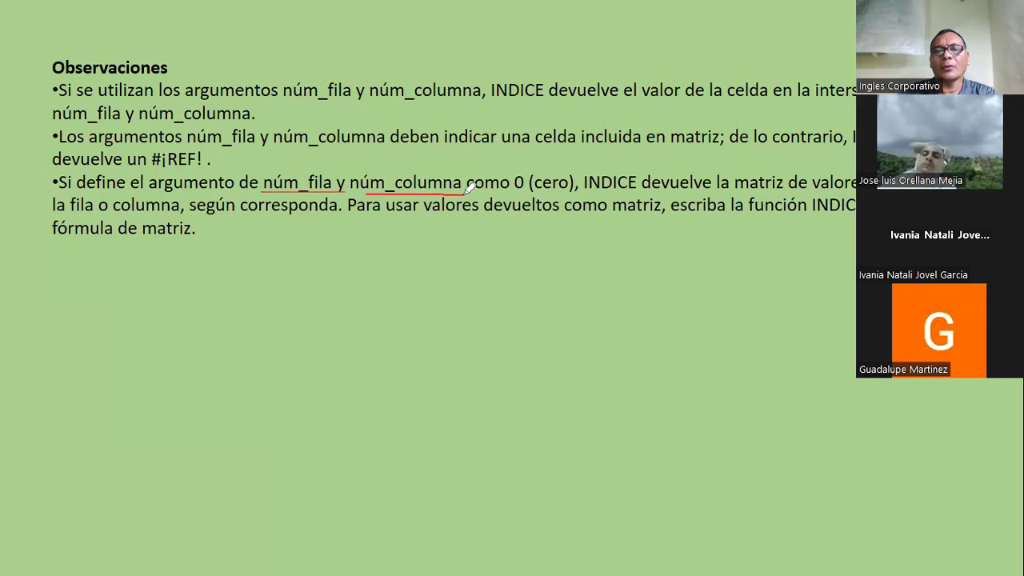
pyautogui.moveTo(564, 166); pyautogui.dragTo(578, 170)
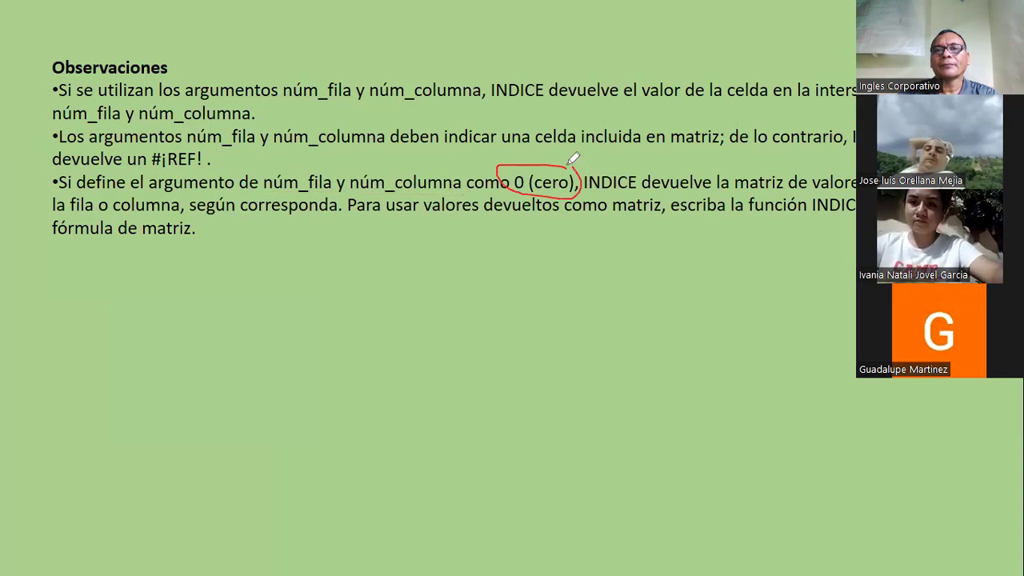
pyautogui.moveTo(644, 168); pyautogui.dragTo(600, 201)
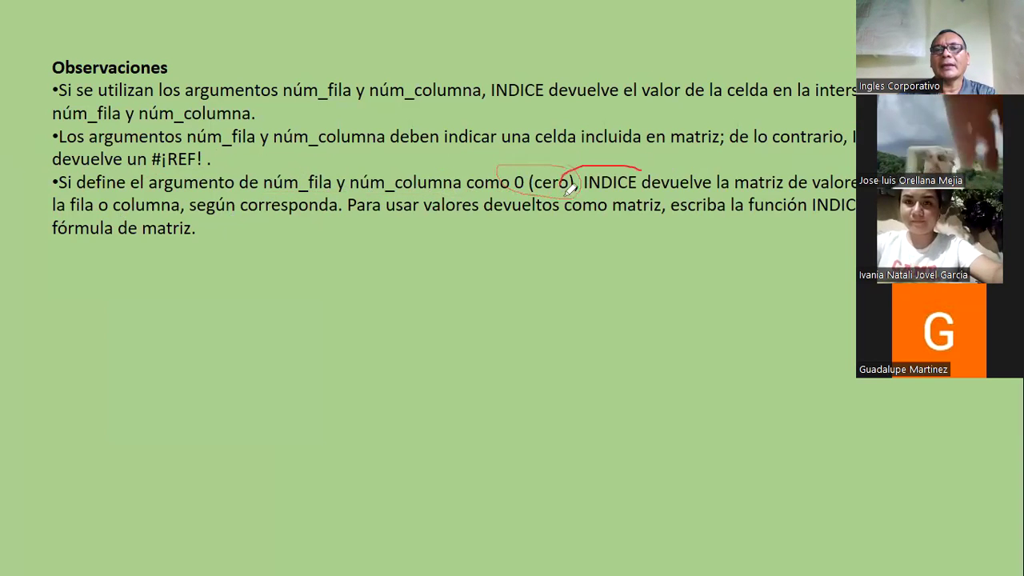
pyautogui.moveTo(793, 169)
pyautogui.mouseDown()
pyautogui.moveTo(792, 182)
pyautogui.moveTo(794, 171)
pyautogui.mouseUp()
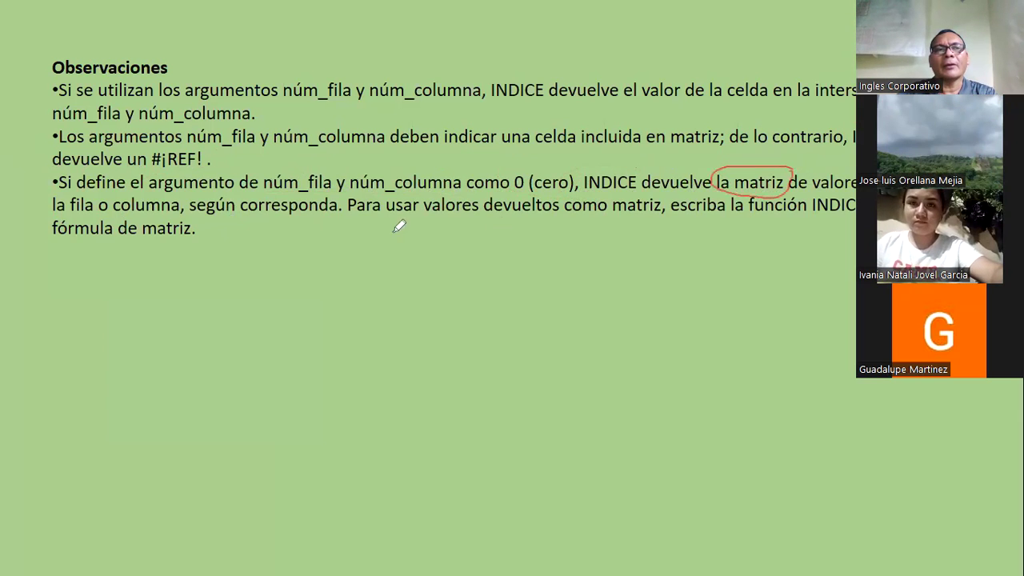
pyautogui.moveTo(44, 213); pyautogui.dragTo(211, 215)
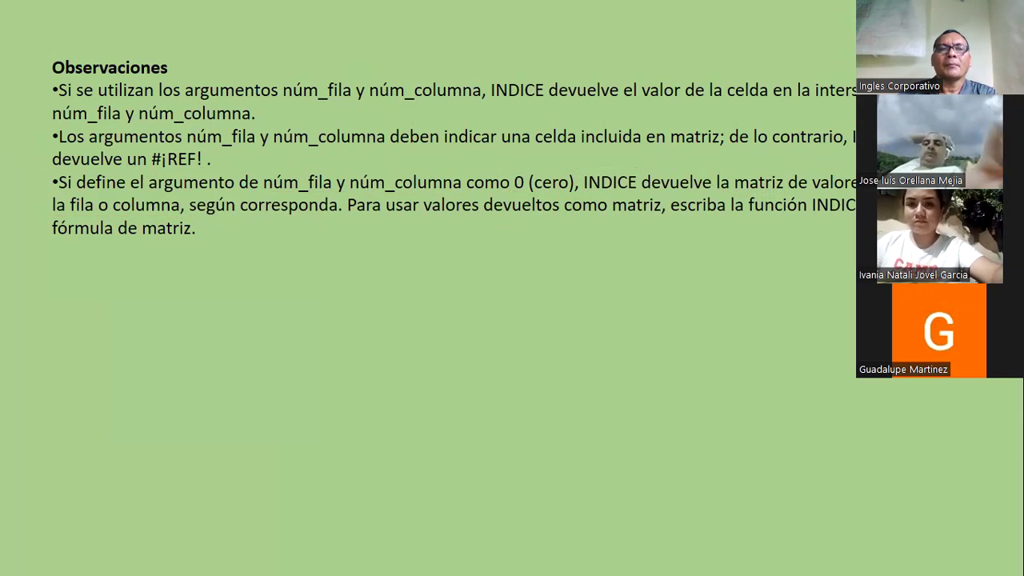
pyautogui.press('Right')
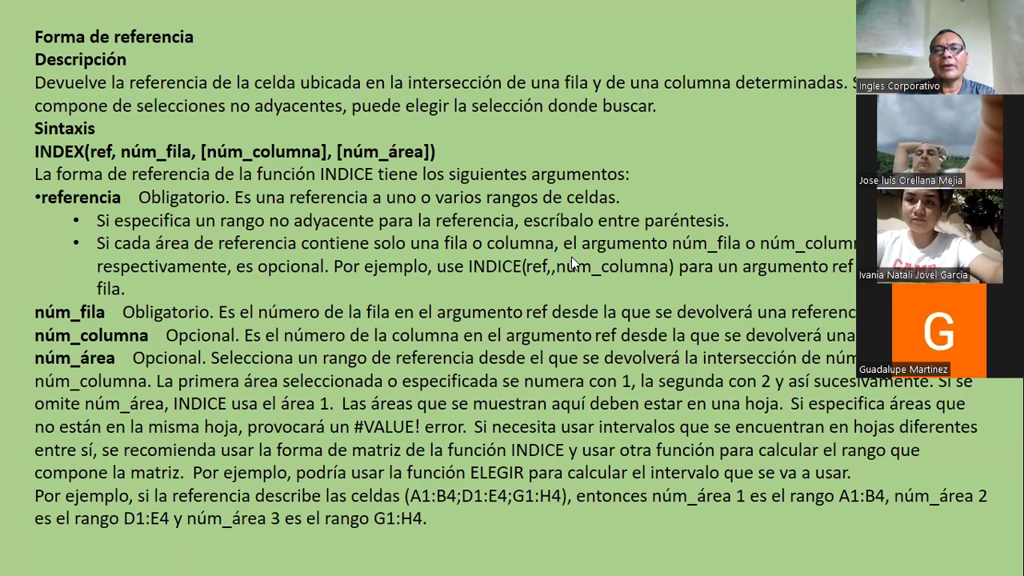
pyautogui.moveTo(467, 91); pyautogui.dragTo(826, 97)
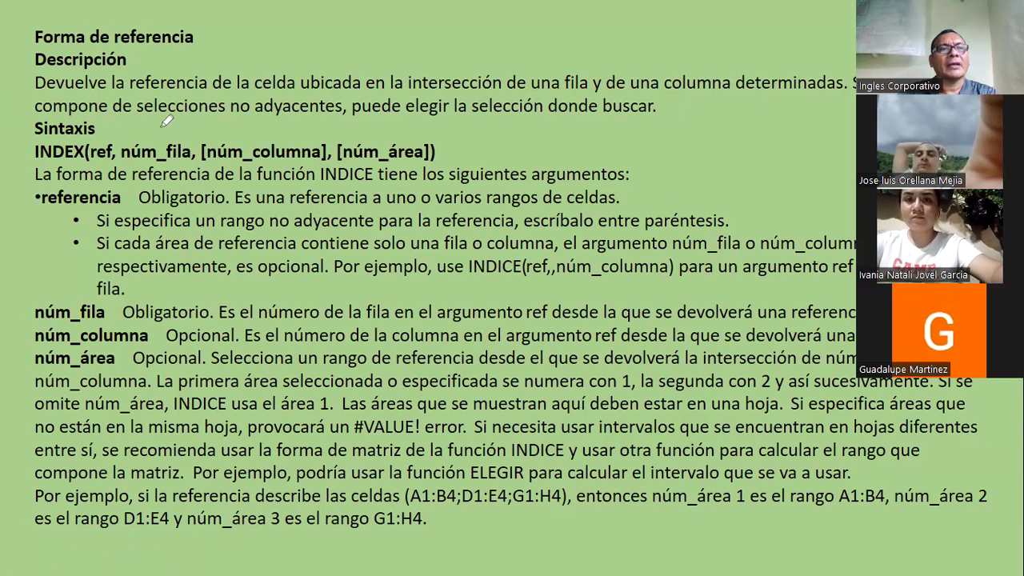
pyautogui.moveTo(112, 113); pyautogui.dragTo(652, 125)
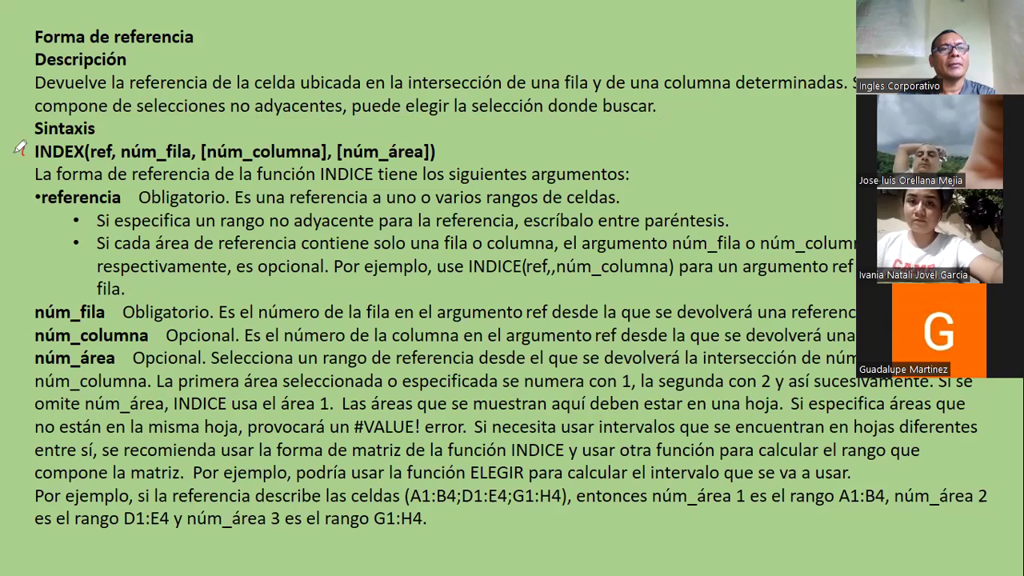
# Underline the INDICE reference-form syntax and circle its [núm_área] argument in red.
pyautogui.moveTo(17, 148); pyautogui.dragTo(89, 145)
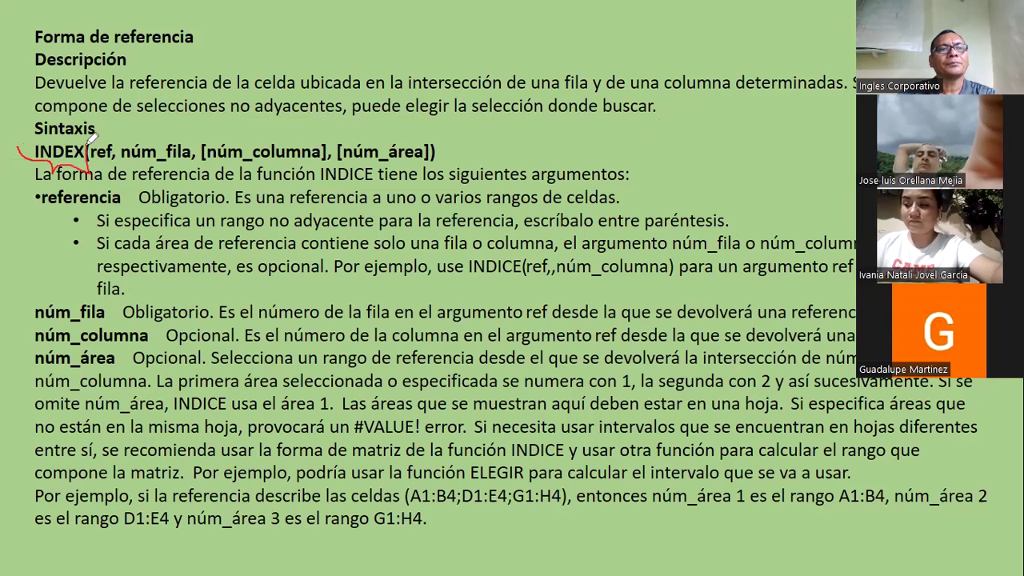
pyautogui.moveTo(90, 160)
pyautogui.mouseDown()
pyautogui.moveTo(115, 159)
pyautogui.moveTo(124, 143)
pyautogui.moveTo(267, 163)
pyautogui.mouseUp()
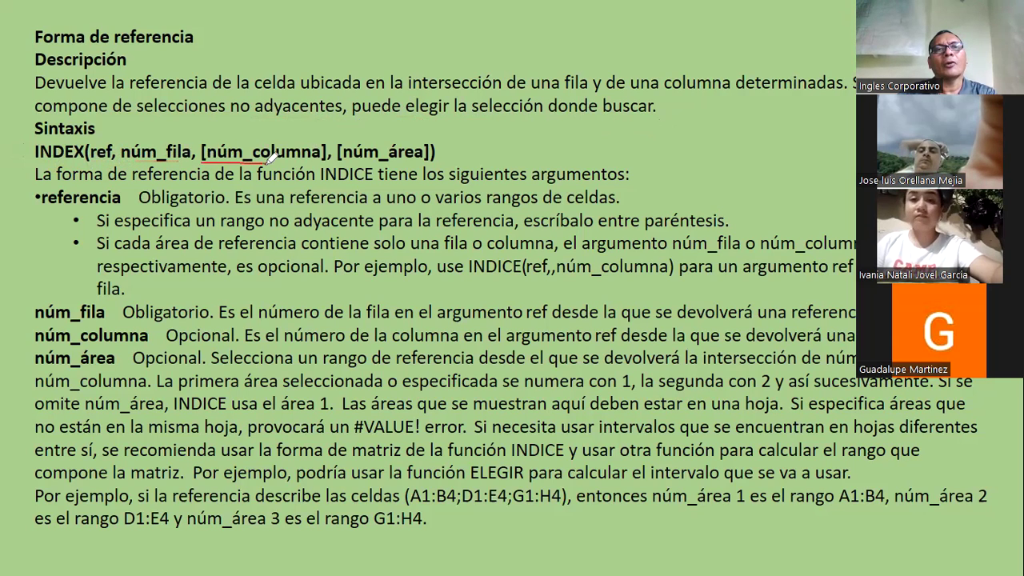
pyautogui.moveTo(456, 138); pyautogui.dragTo(457, 141)
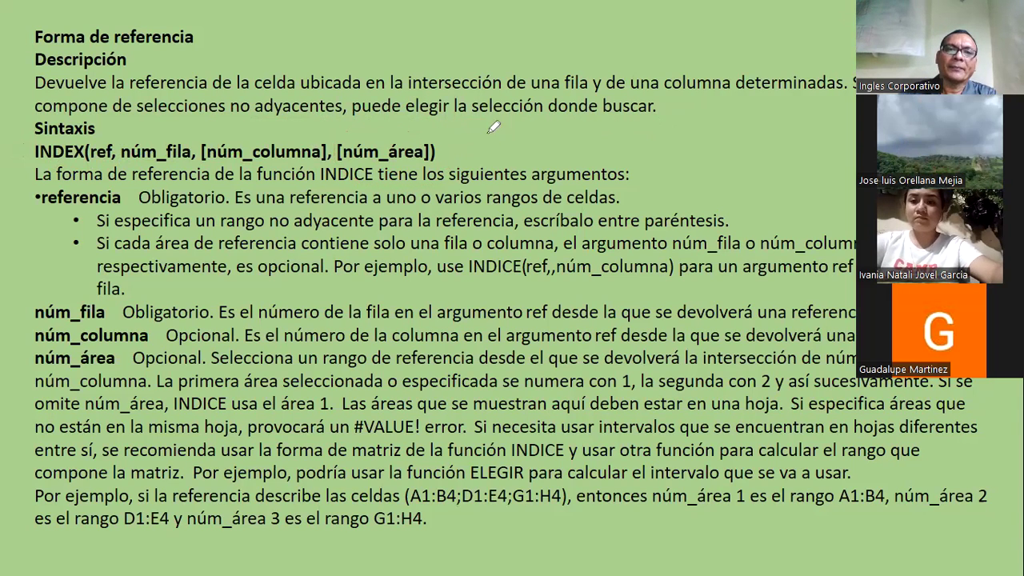
pyautogui.moveTo(462, 189)
pyautogui.mouseDown()
pyautogui.moveTo(469, 120)
pyautogui.moveTo(484, 182)
pyautogui.mouseUp()
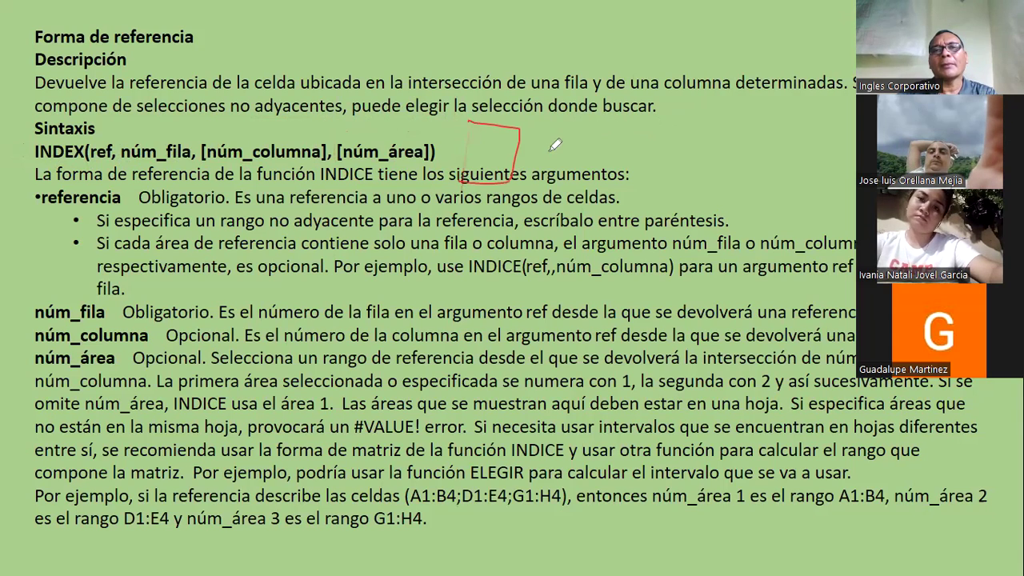
# Draw red brackets beside the argument list and circle 'siguientes argumentos'.
pyautogui.moveTo(545, 140); pyautogui.dragTo(541, 185)
pyautogui.moveTo(535, 132); pyautogui.dragTo(612, 185)
pyautogui.moveTo(674, 135)
pyautogui.mouseDown()
pyautogui.moveTo(656, 192)
pyautogui.moveTo(731, 122)
pyautogui.moveTo(646, 190)
pyautogui.mouseUp()
pyautogui.moveTo(505, 112); pyautogui.dragTo(493, 91)
pyautogui.moveTo(592, 112); pyautogui.dragTo(575, 113)
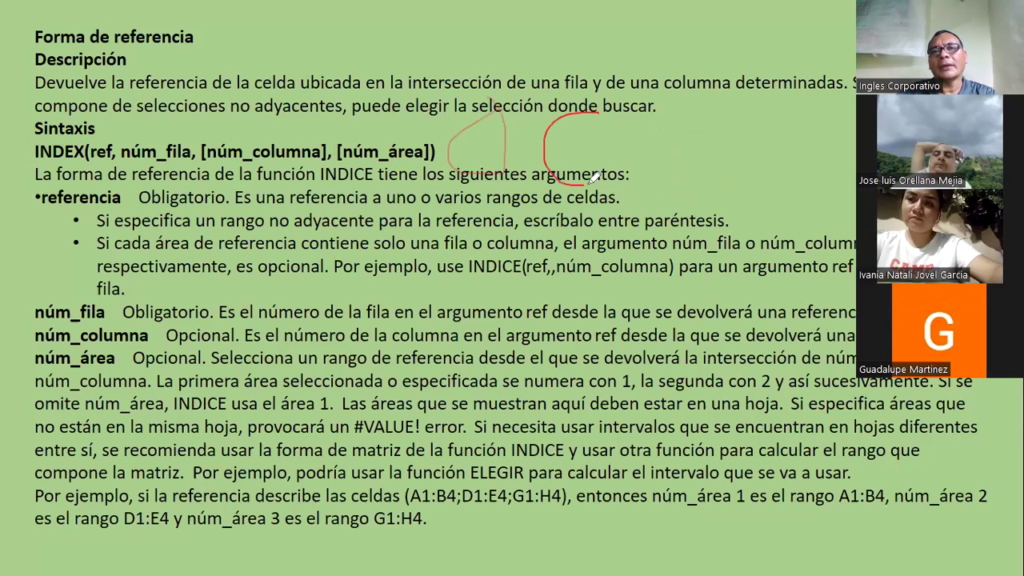
pyautogui.moveTo(721, 167); pyautogui.dragTo(701, 136)
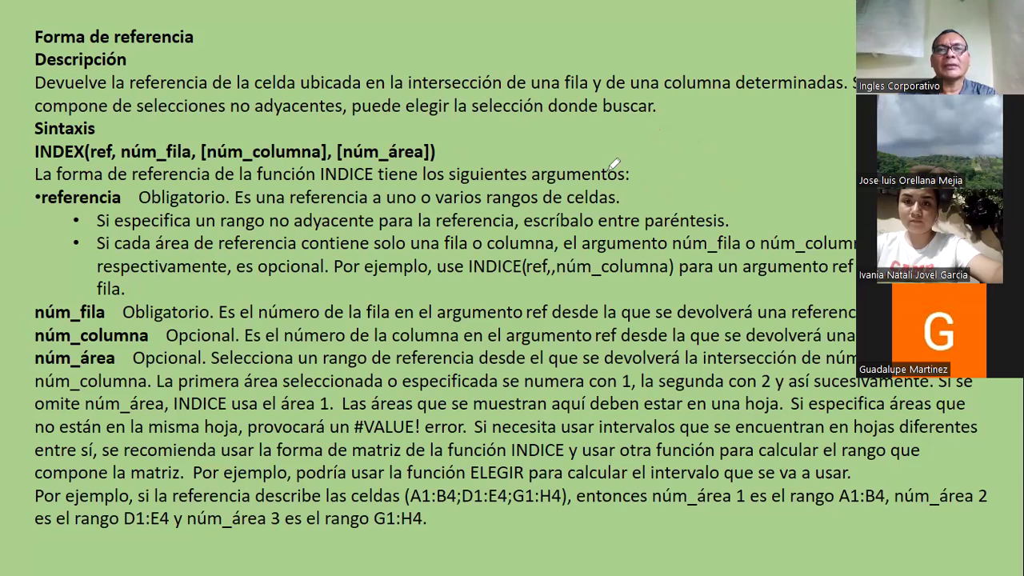
# Circle referencia, erase the ink, circle núm_fila, núm_columna and núm_área, then advance.
pyautogui.moveTo(124, 181); pyautogui.dragTo(127, 189)
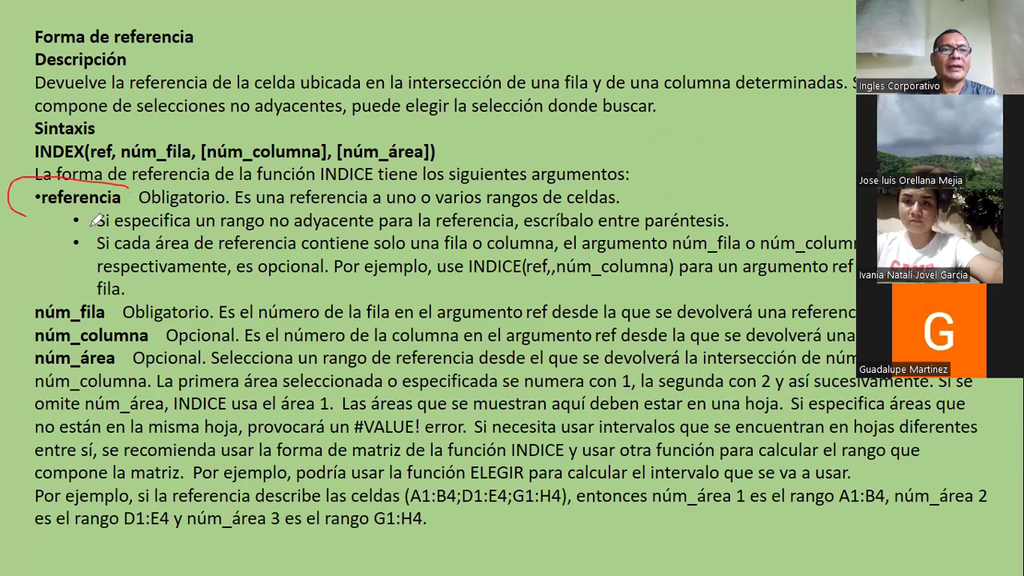
pyautogui.press('e')
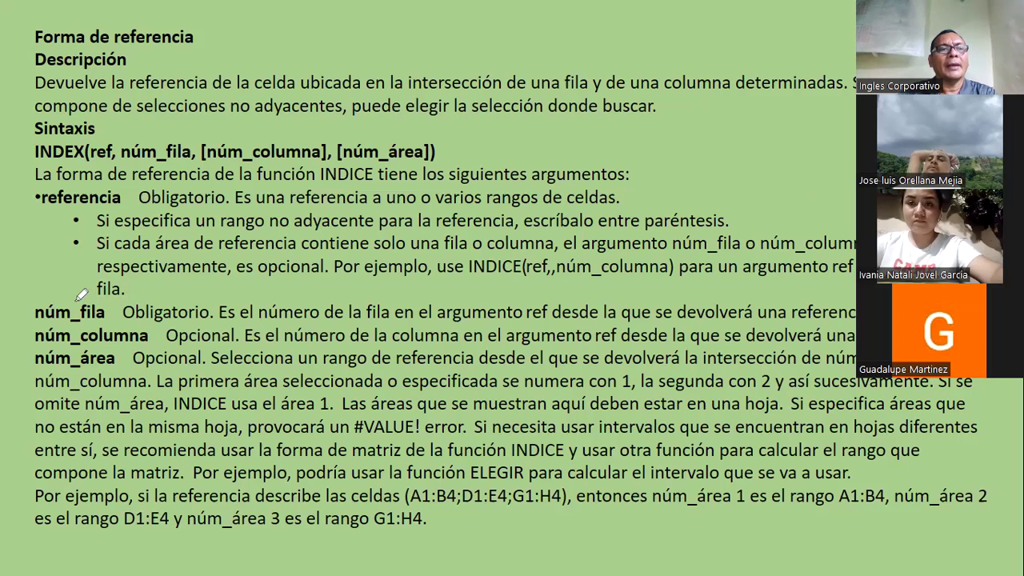
pyautogui.moveTo(78, 296); pyautogui.dragTo(102, 322)
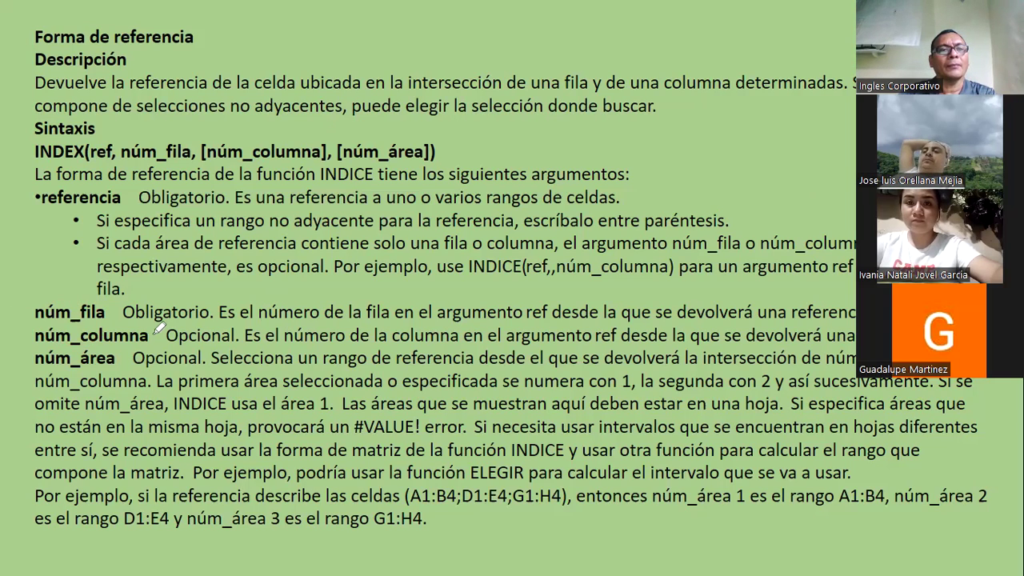
pyautogui.moveTo(142, 319); pyautogui.dragTo(146, 315)
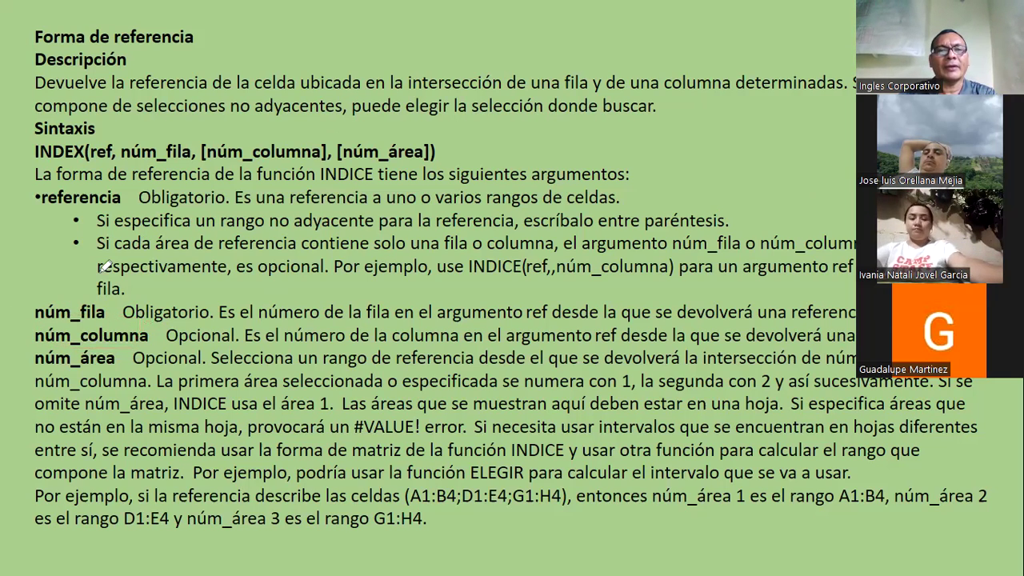
pyautogui.moveTo(36, 336); pyautogui.dragTo(130, 352)
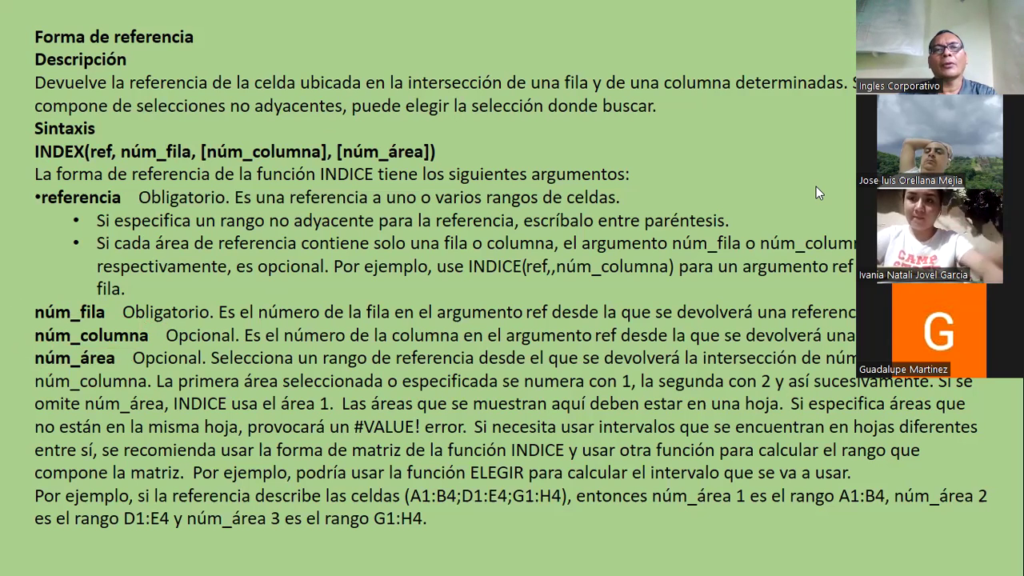
pyautogui.press('Right')
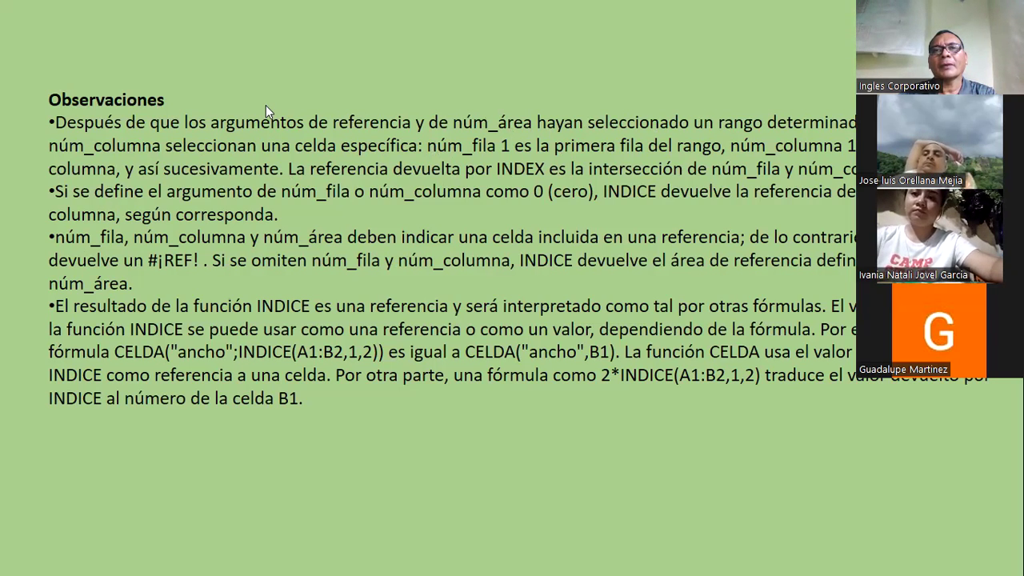
# Loop red ink around the Observaciones notes, then switch to the Excel workbook.
pyautogui.moveTo(277, 82); pyautogui.dragTo(30, 414)
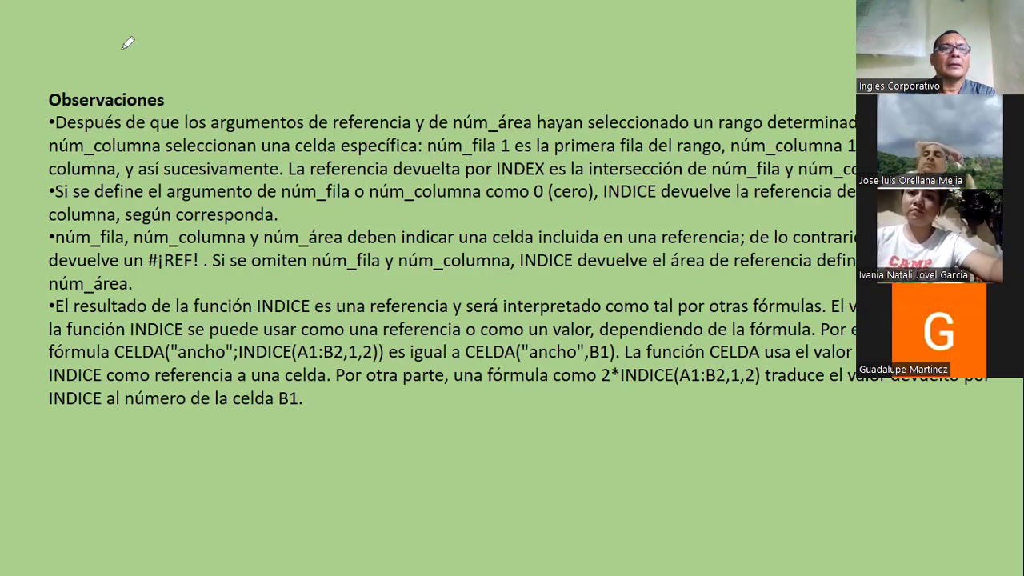
pyautogui.moveTo(905, 464); pyautogui.dragTo(1022, 410)
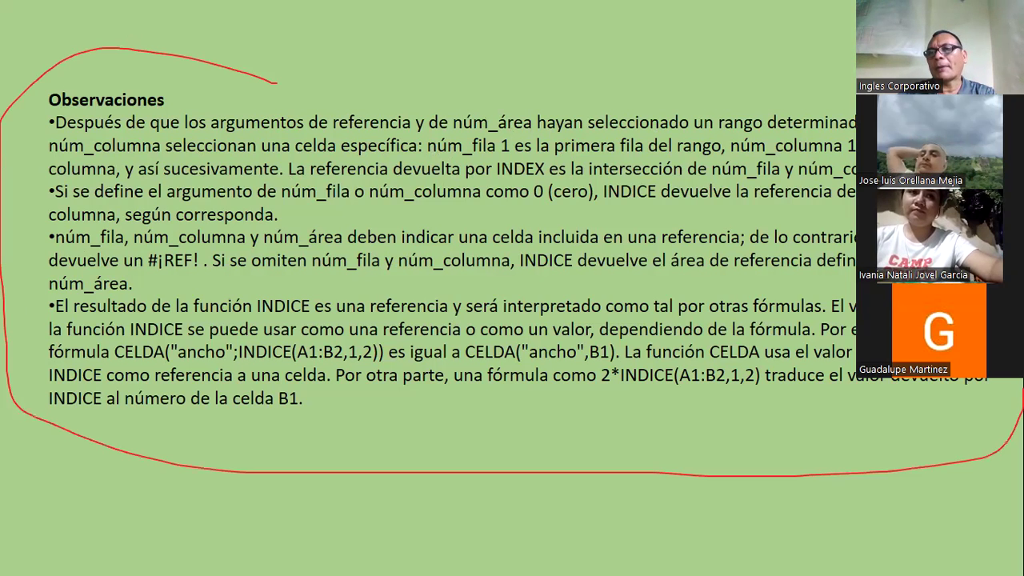
pyautogui.moveTo(855, 120); pyautogui.dragTo(336, 114)
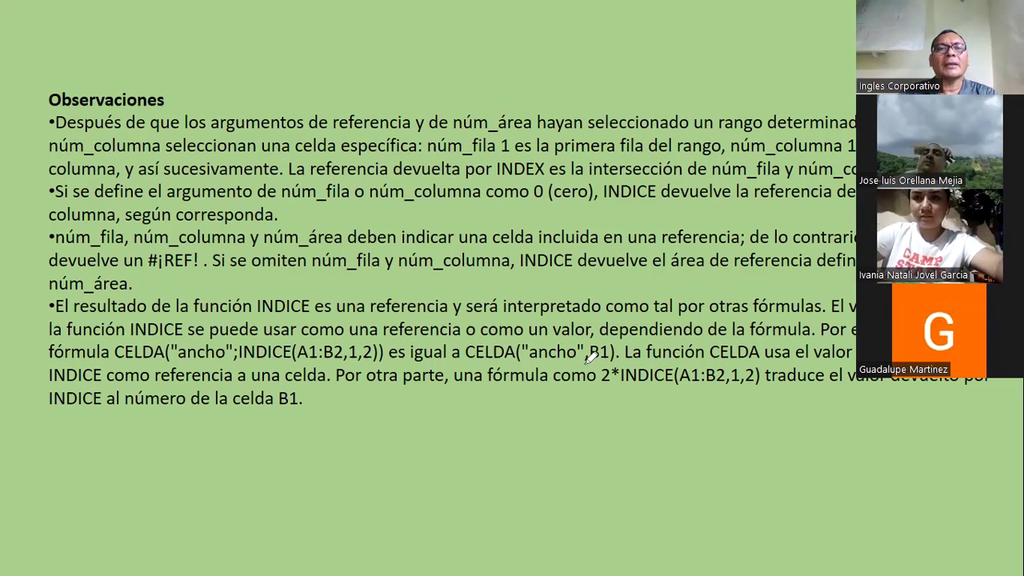
pyautogui.hotkey('alt', 'Tab')
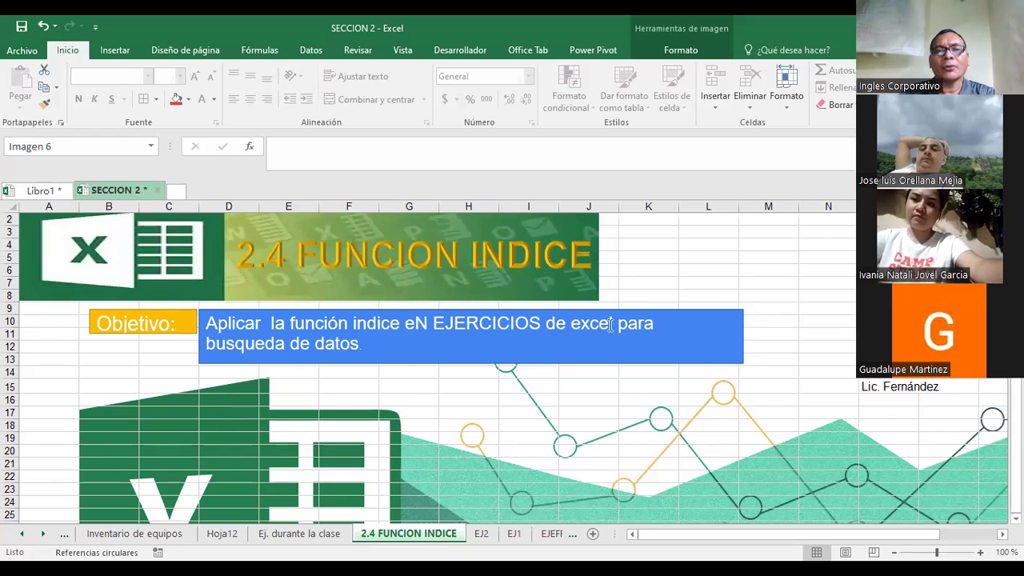
# Change 'eN' to 'en' in the Objetivo text box and go to the EJ2 sheet.
pyautogui.click(419, 322)
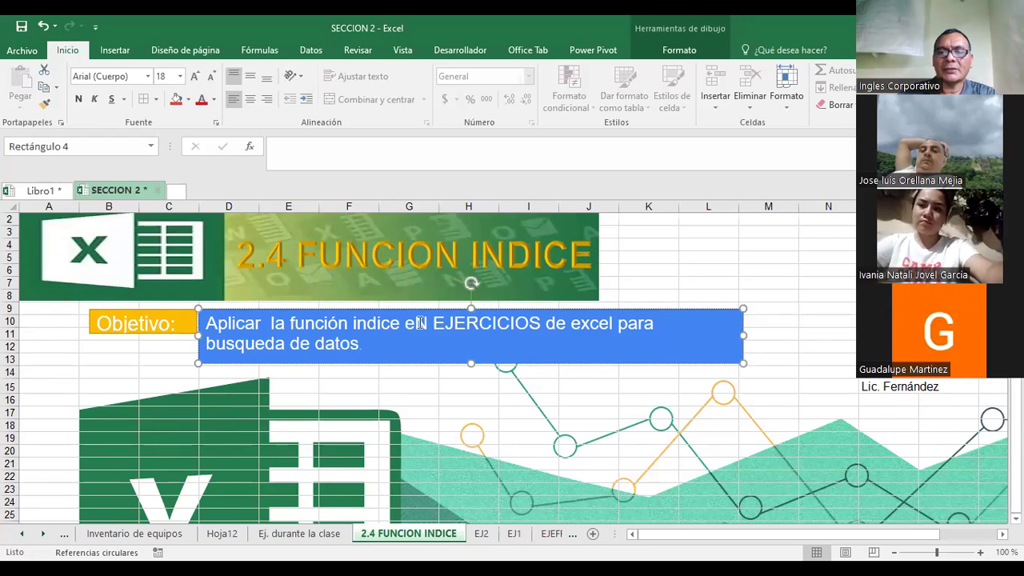
pyautogui.press('BackSpace')
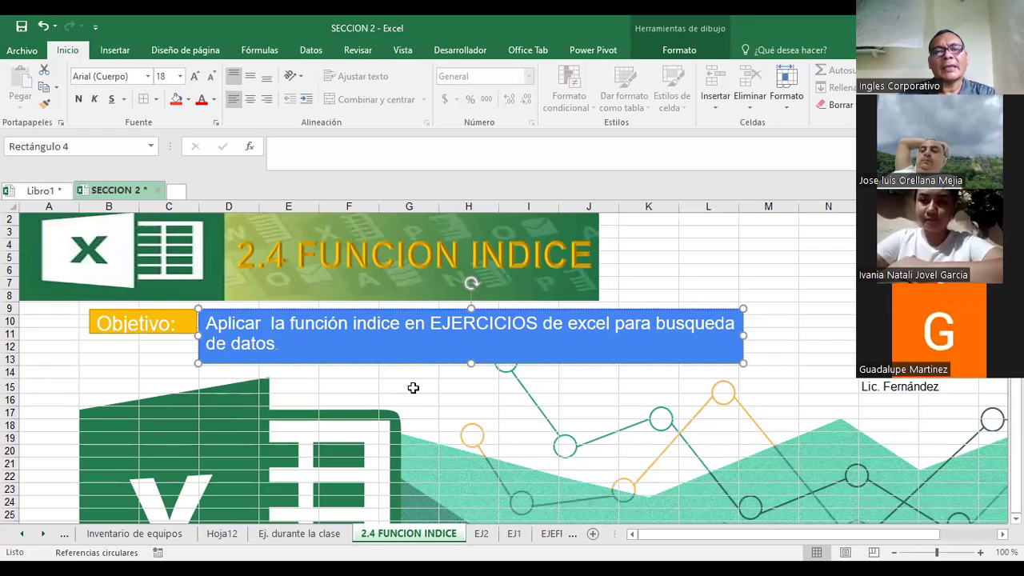
pyautogui.press('Escape')
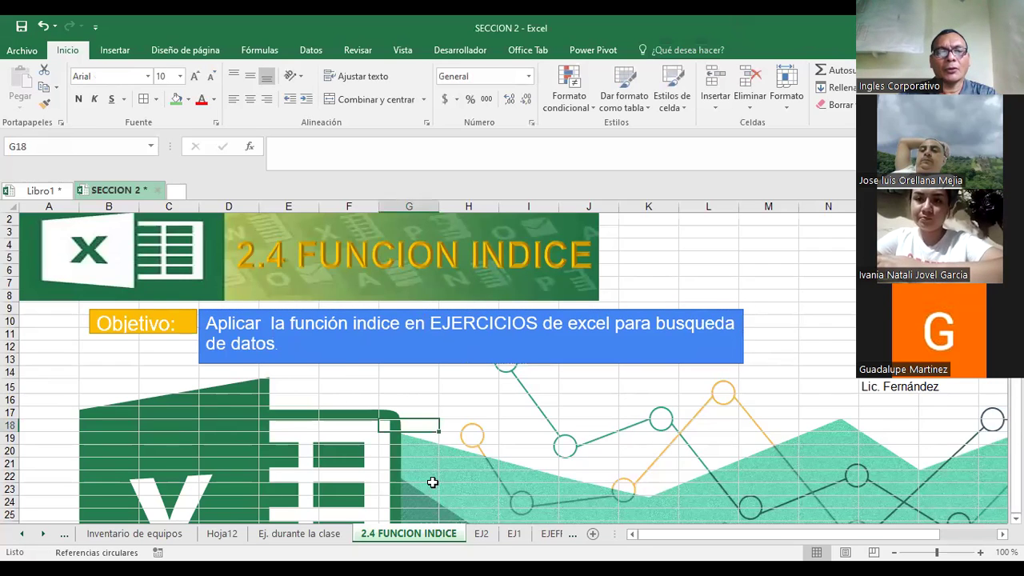
pyautogui.click(480, 538)
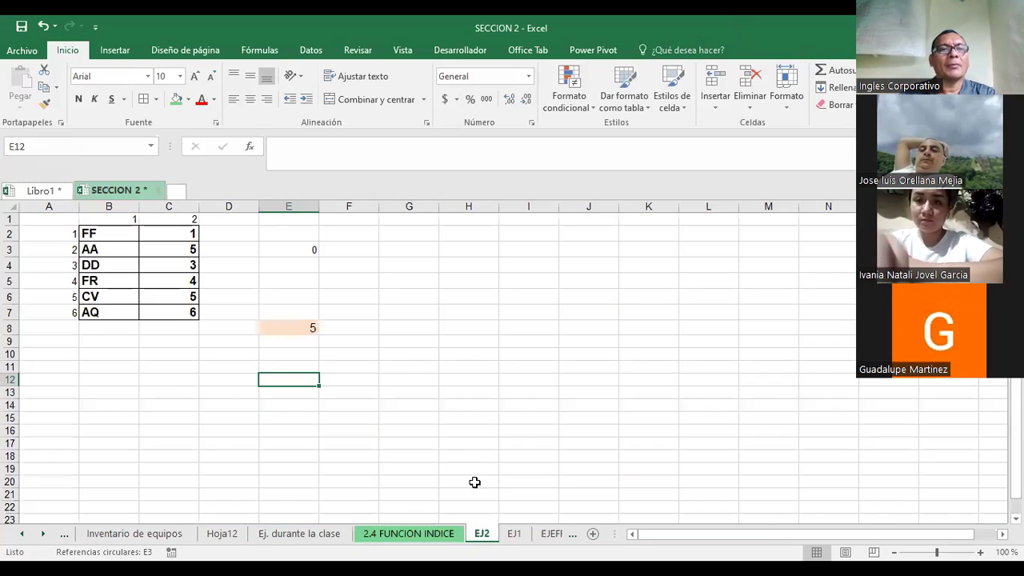
# Give the lookup table a green fill and enlarge its font to 14.
pyautogui.click(483, 284)
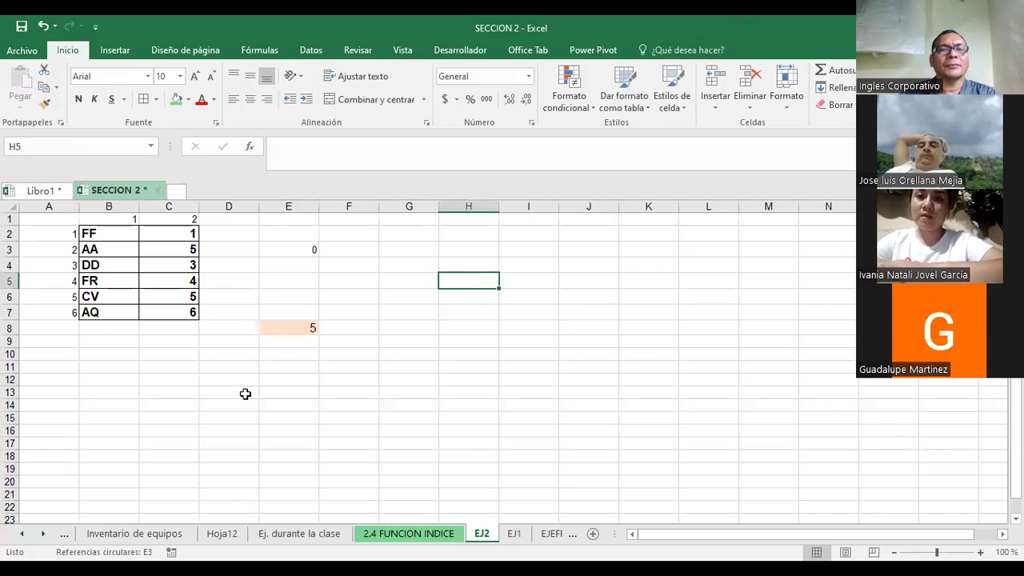
pyautogui.moveTo(85, 234); pyautogui.dragTo(171, 324)
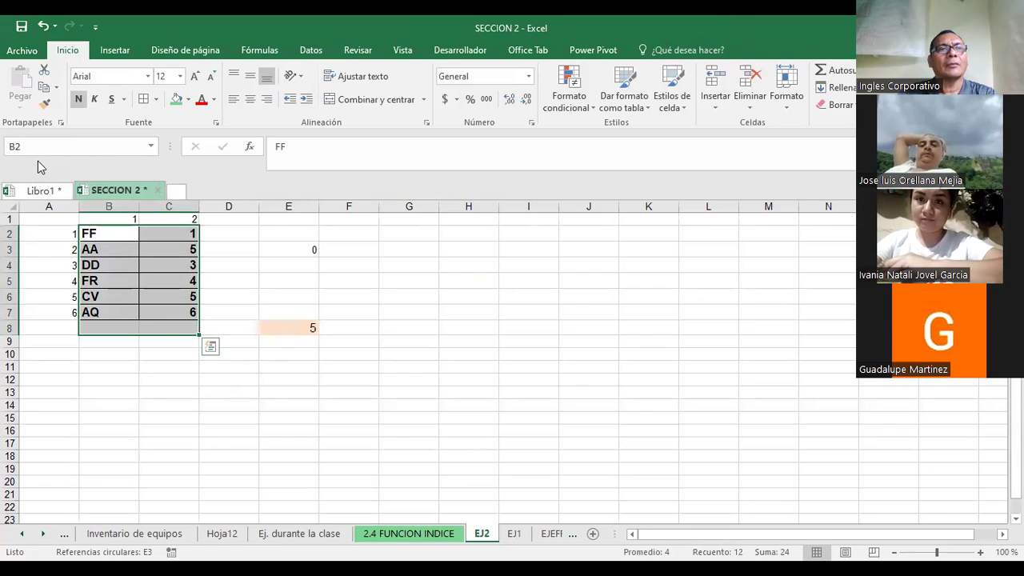
pyautogui.click(178, 104)
pyautogui.click(194, 76)
pyautogui.click(400, 267)
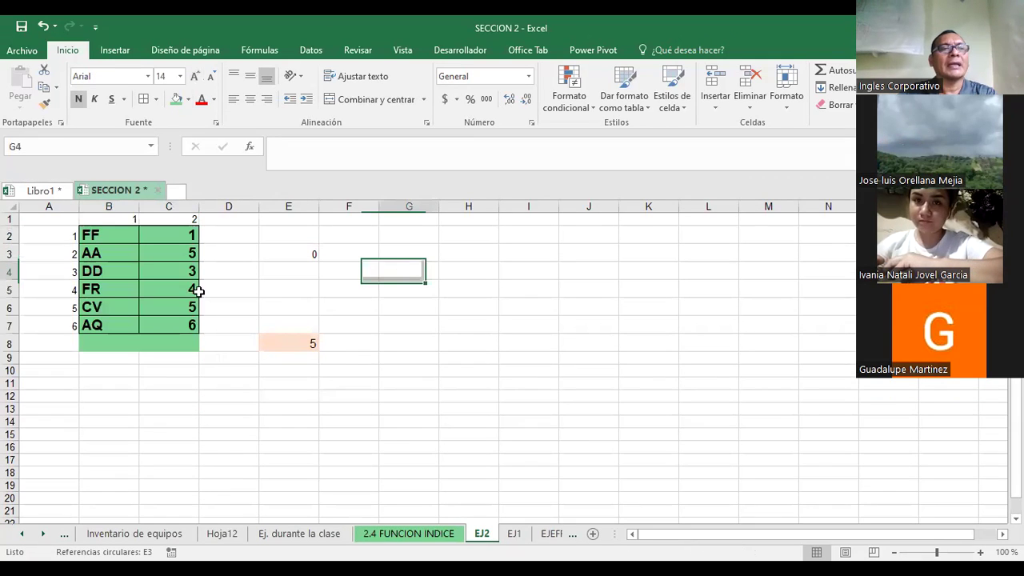
# Fill row numbers A2:A7 and column numbers B1:C1 pink, and enlarge the column numbers.
pyautogui.moveTo(56, 236); pyautogui.dragTo(53, 322)
pyautogui.click(188, 99)
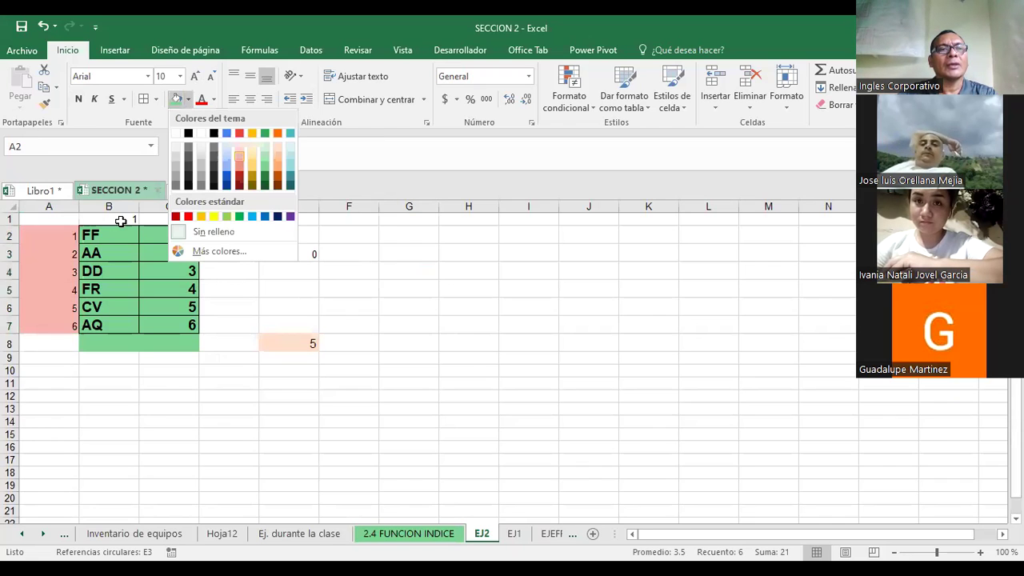
pyautogui.moveTo(121, 221); pyautogui.dragTo(160, 221)
pyautogui.click(179, 101)
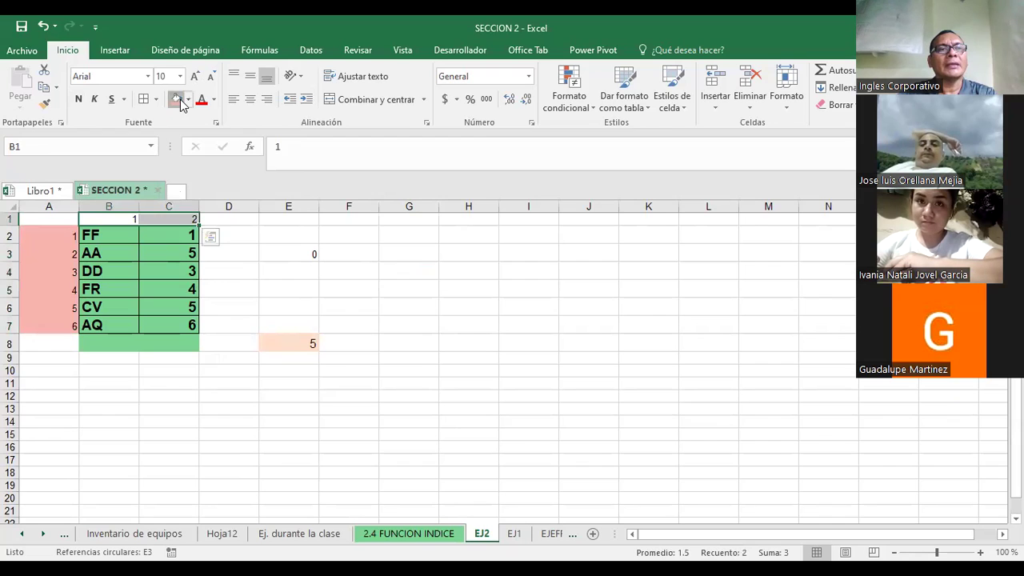
pyautogui.moveTo(48, 236); pyautogui.dragTo(60, 321)
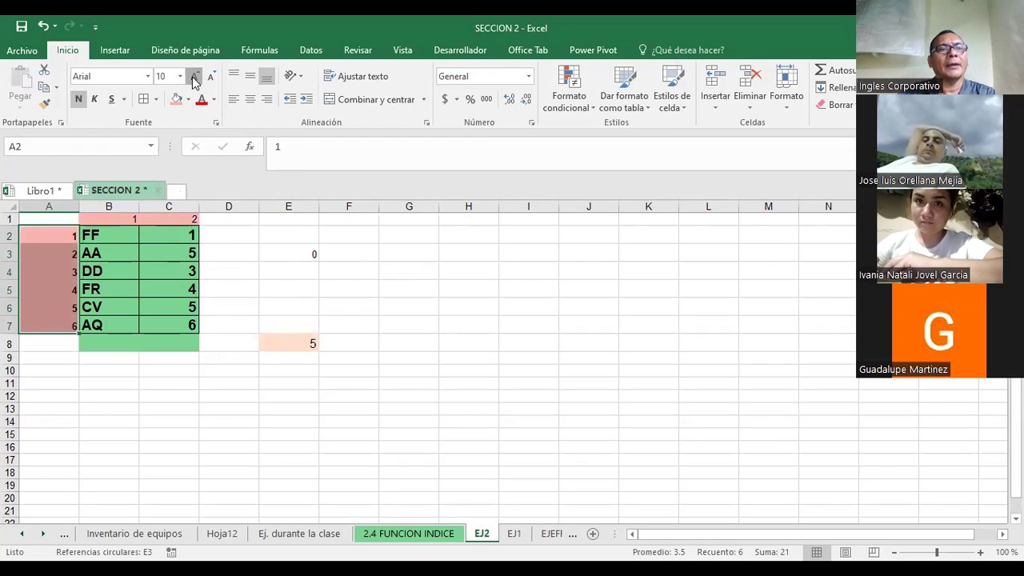
pyautogui.moveTo(137, 219); pyautogui.dragTo(172, 220)
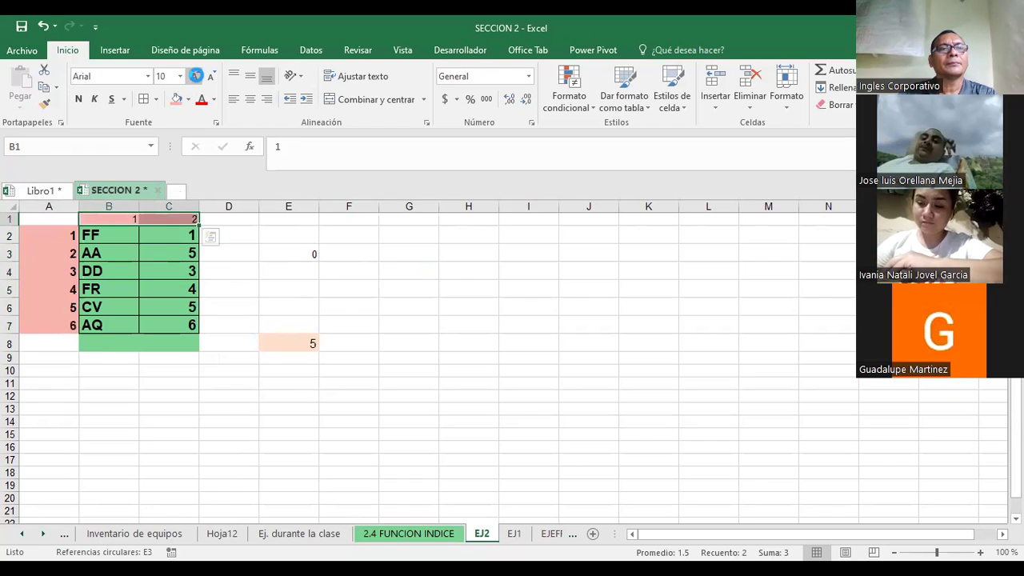
pyautogui.click(362, 280)
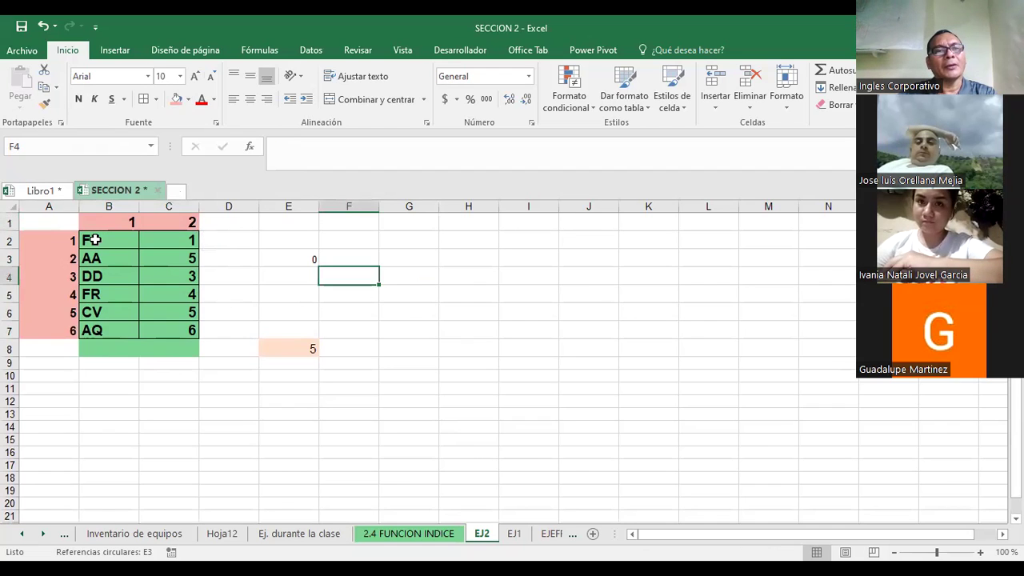
pyautogui.moveTo(90, 241); pyautogui.dragTo(187, 239)
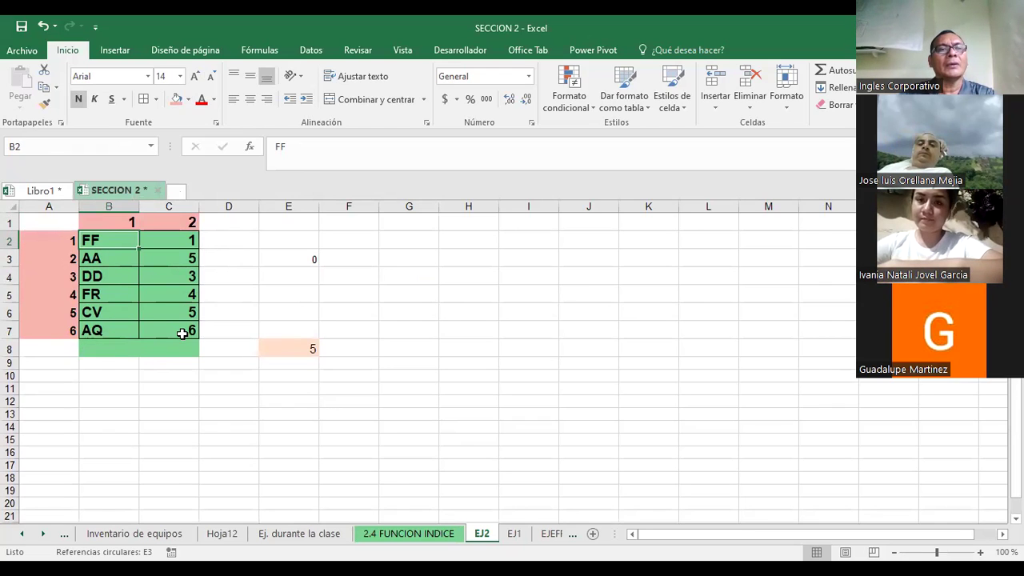
pyautogui.click(294, 346)
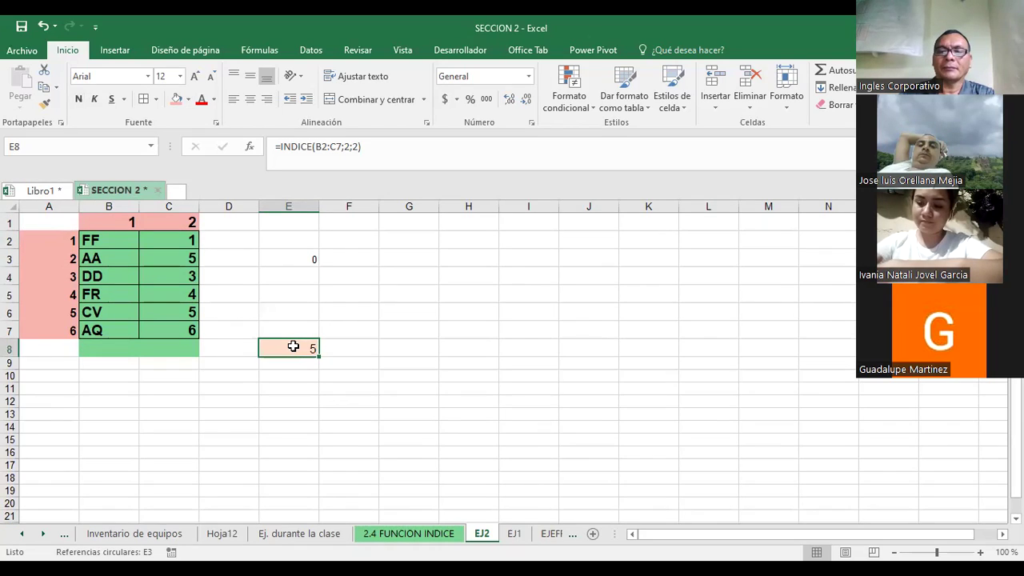
# Delete the old results in E8 and E3 and begin an =INDICE( formula in E3.
pyautogui.press('Delete')
pyautogui.click(294, 258)
pyautogui.press('Delete')
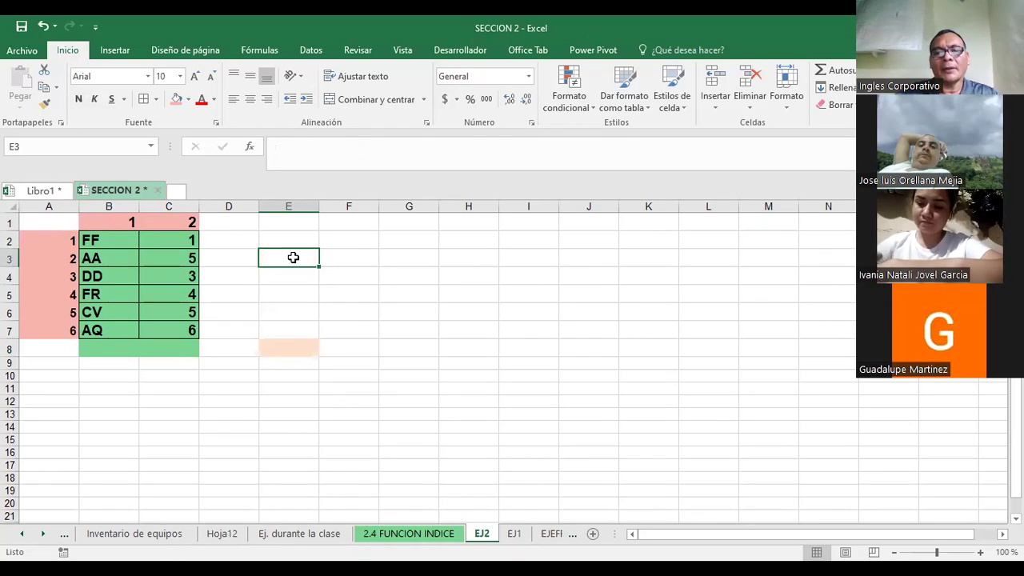
pyautogui.write('=f')
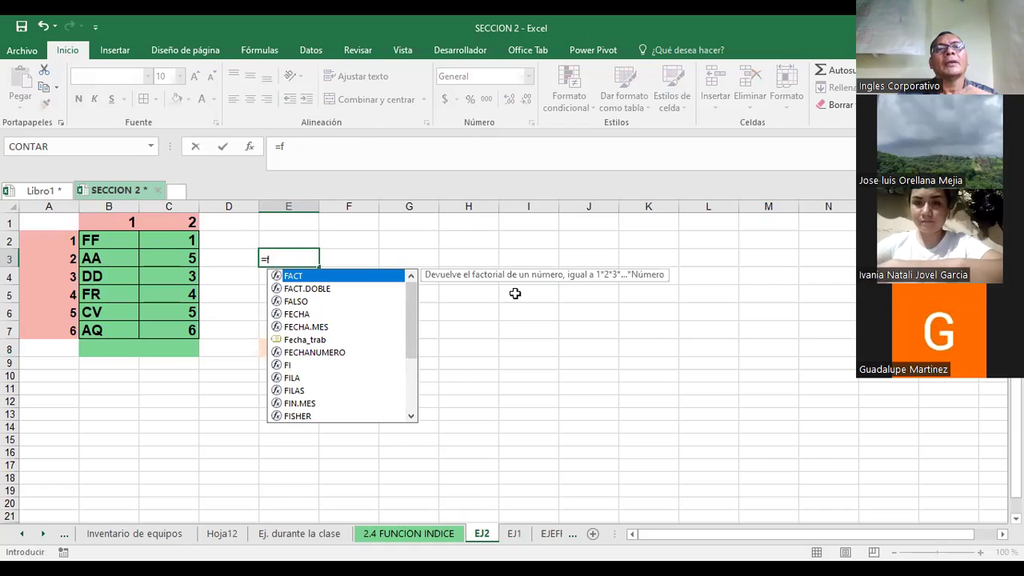
pyautogui.press('BackSpace')
pyautogui.write('INDICE')
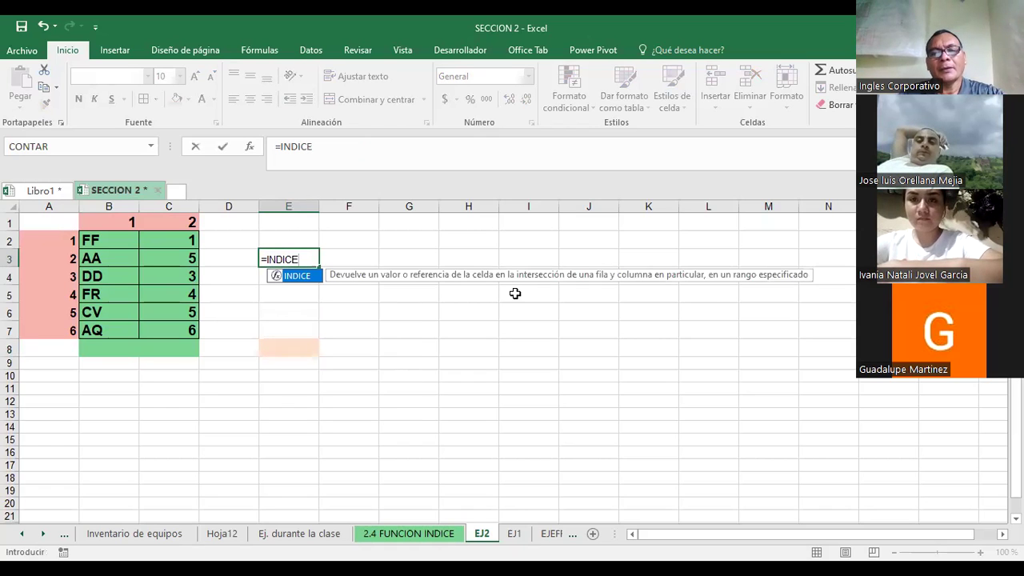
pyautogui.write('(')
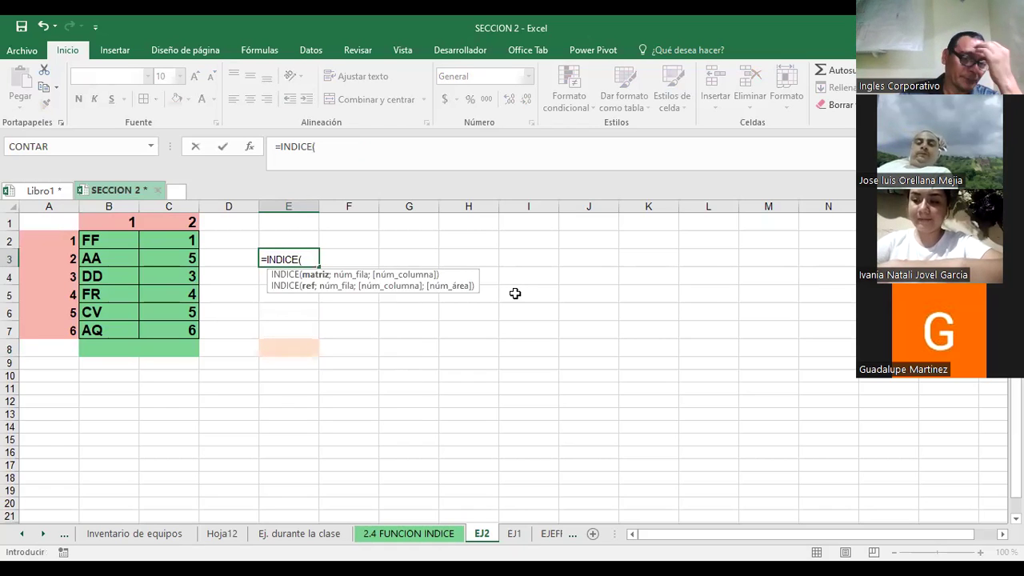
pyautogui.click(250, 148)
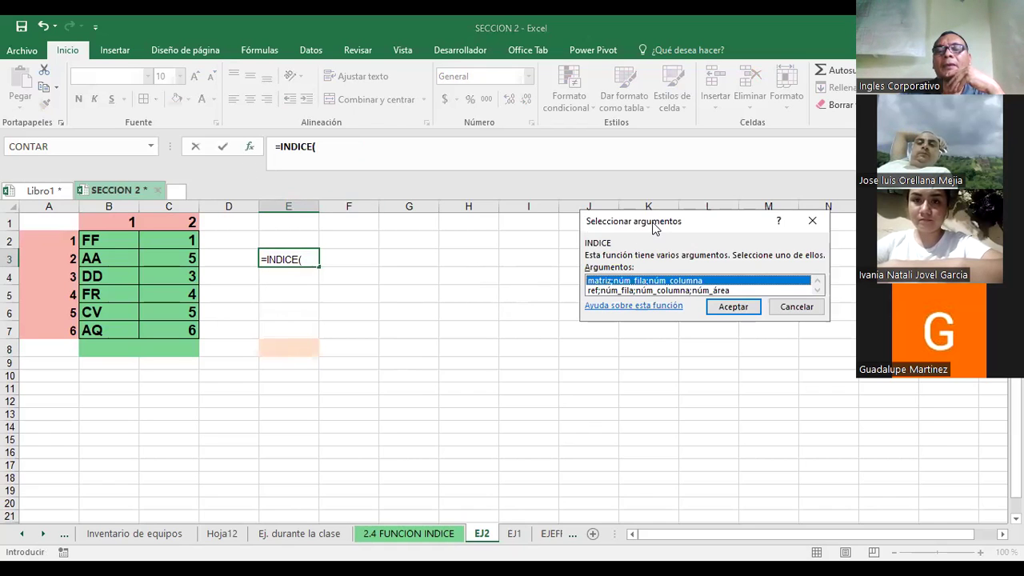
# Choose the matriz;núm_fila;núm_columna array form of INDICE.
pyautogui.moveTo(654, 228); pyautogui.dragTo(550, 186)
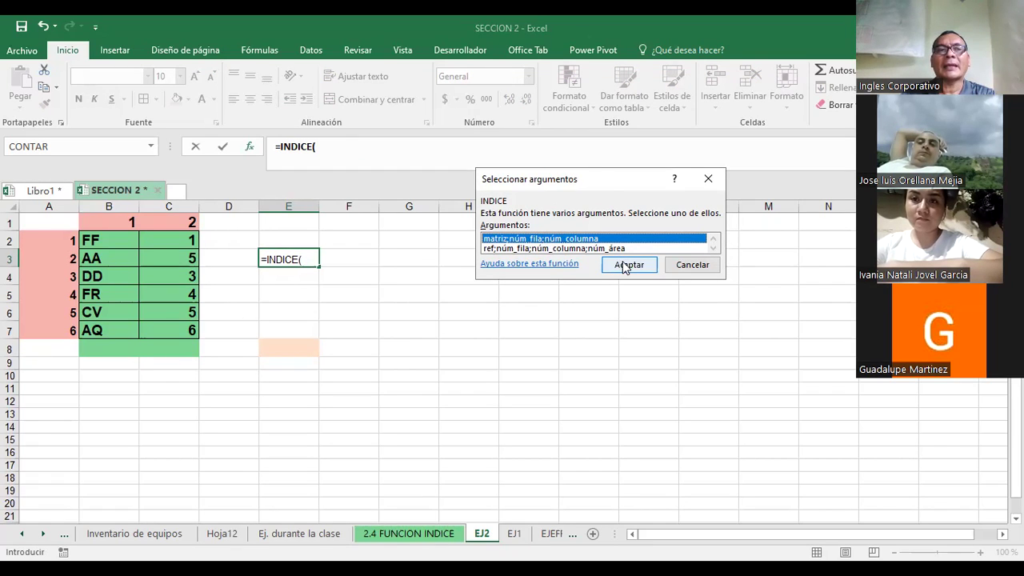
pyautogui.click(625, 266)
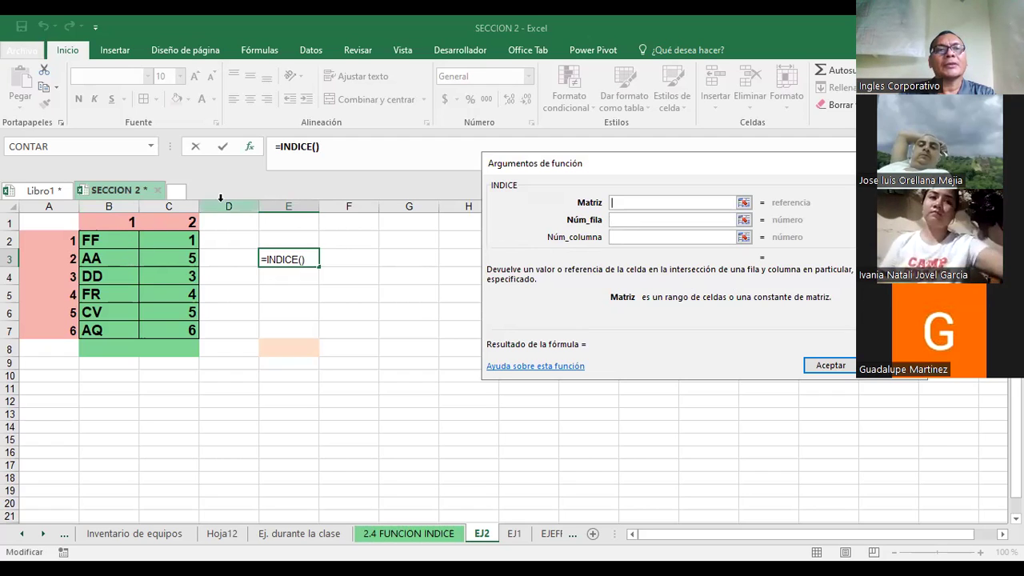
# Set the INDICE Matriz argument to the range B2:C7.
pyautogui.click(90, 241)
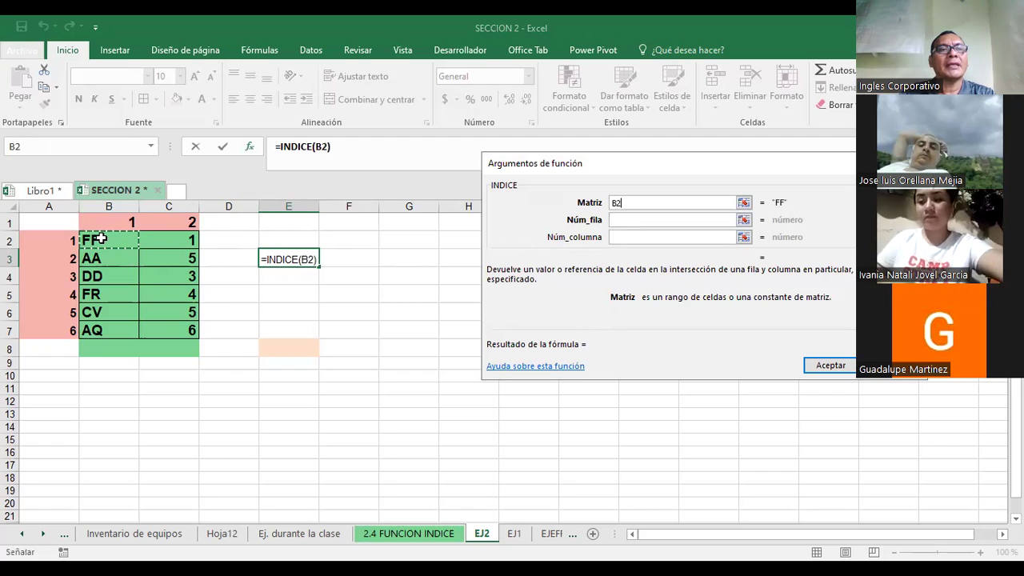
pyautogui.keyDown('shift'); pyautogui.click(172, 330); pyautogui.keyUp('shift')
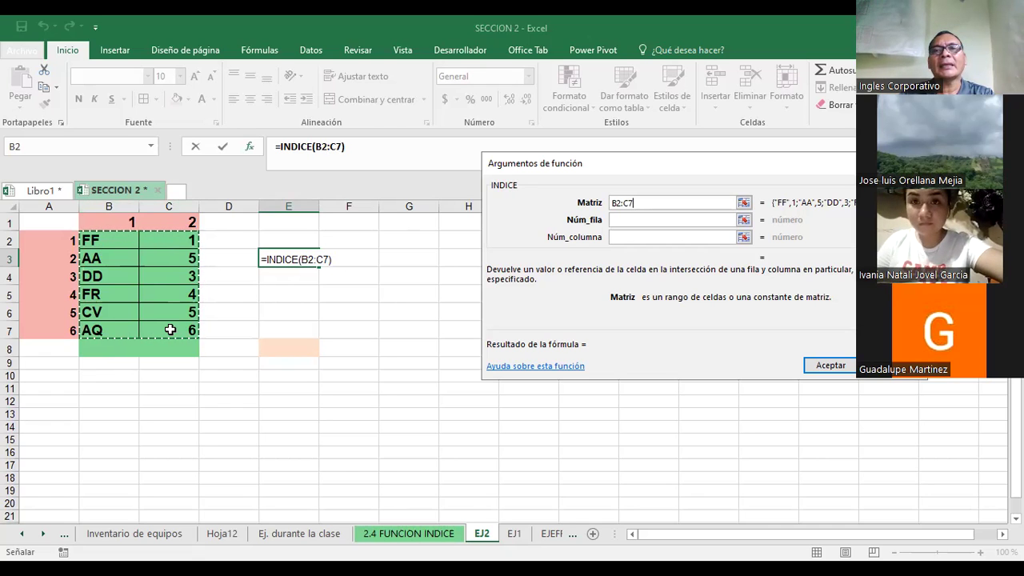
pyautogui.moveTo(170, 330); pyautogui.dragTo(171, 329)
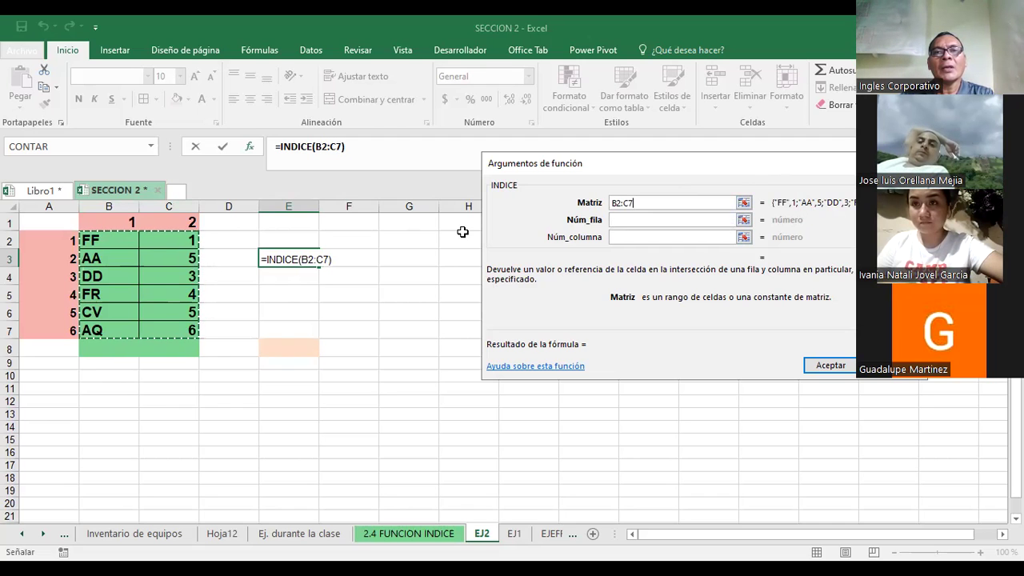
pyautogui.click(628, 219)
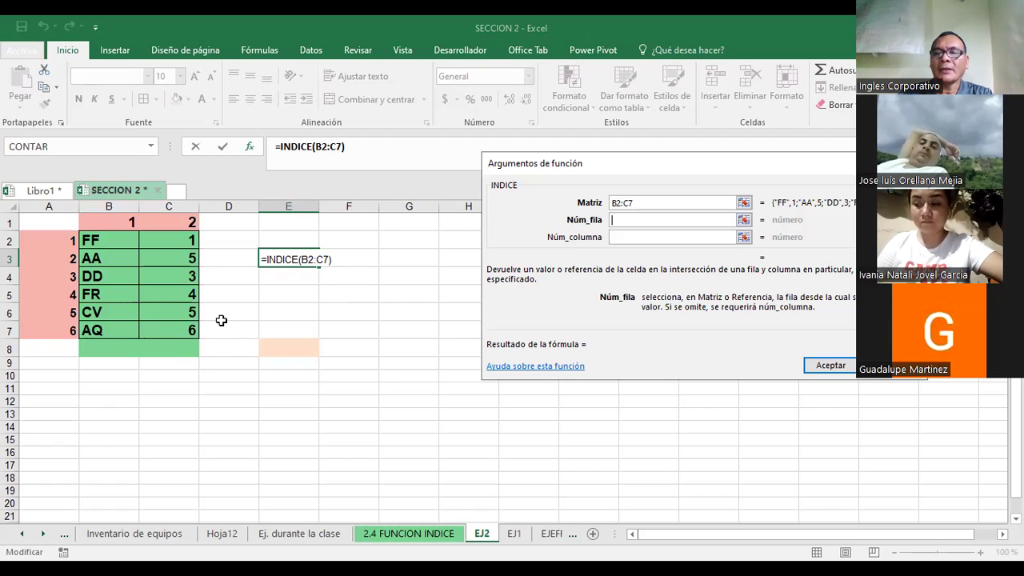
# Enter row 4 and column 2 to complete =INDICE(B2:C7;4;2) in E3.
pyautogui.write('4')
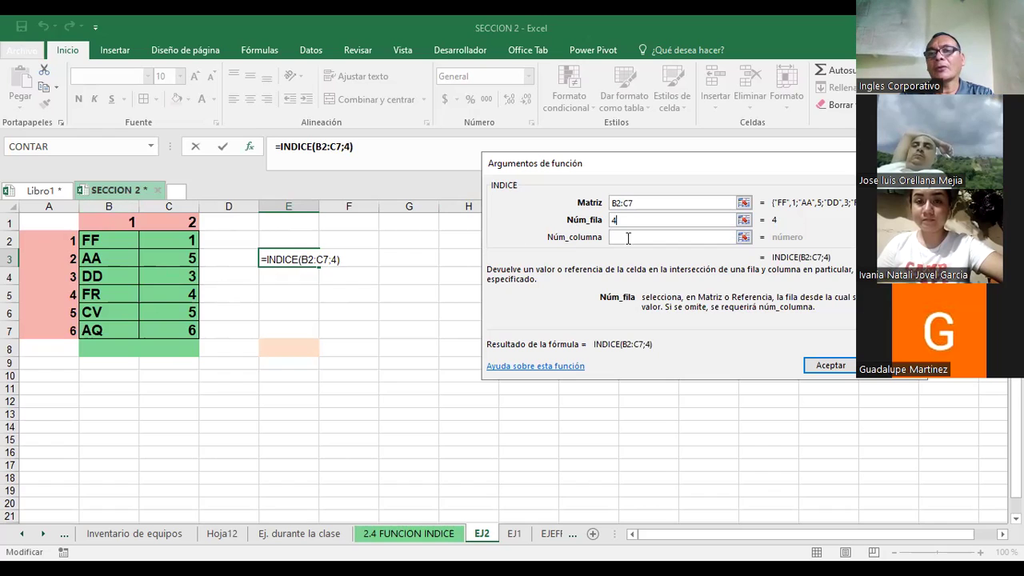
pyautogui.click(661, 237)
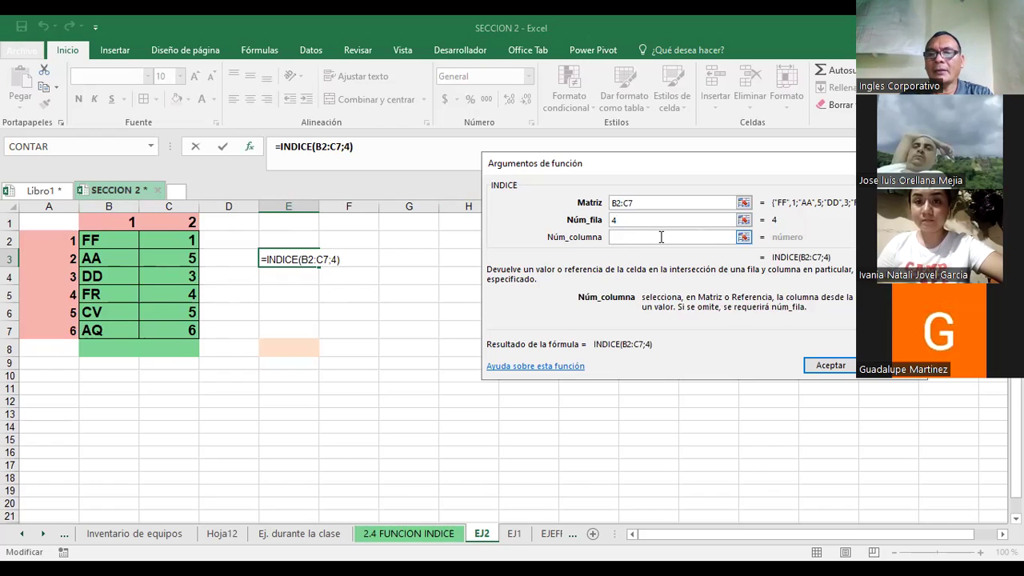
pyautogui.write('2')
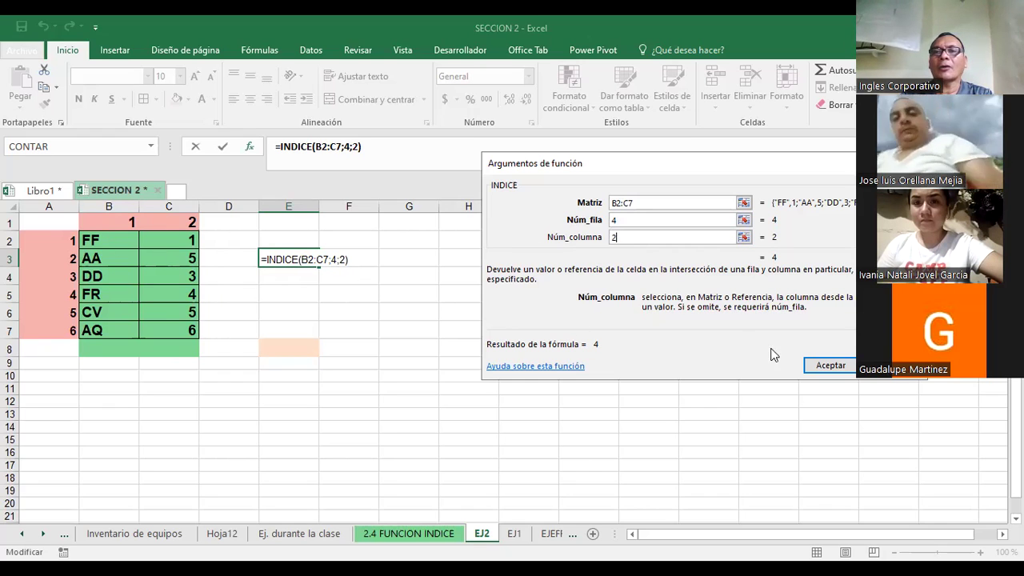
pyautogui.click(832, 366)
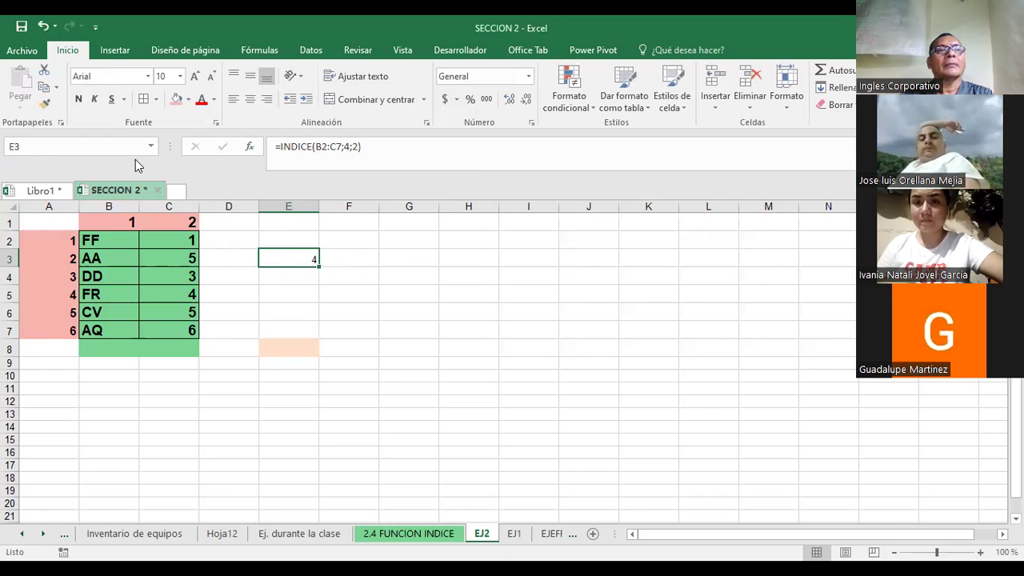
# Make the result in E3 bold with a larger font size.
pyautogui.click(78, 100)
pyautogui.click(195, 76)
pyautogui.click(194, 76)
pyautogui.hotkey('ctrl', 'z')
pyautogui.hotkey('ctrl', 'z')
pyautogui.hotkey('ctrl', 'z')
pyautogui.hotkey('ctrl', 'y')
# Review the row 4 and column 2 arguments in E3's formula and commit it unchanged.
pyautogui.click(345, 153)
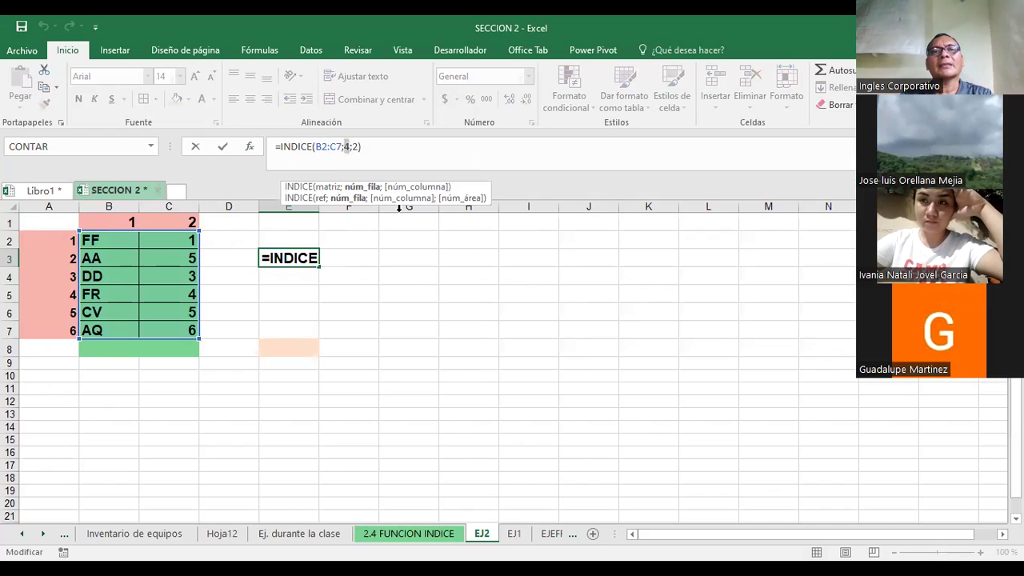
pyautogui.click(416, 188)
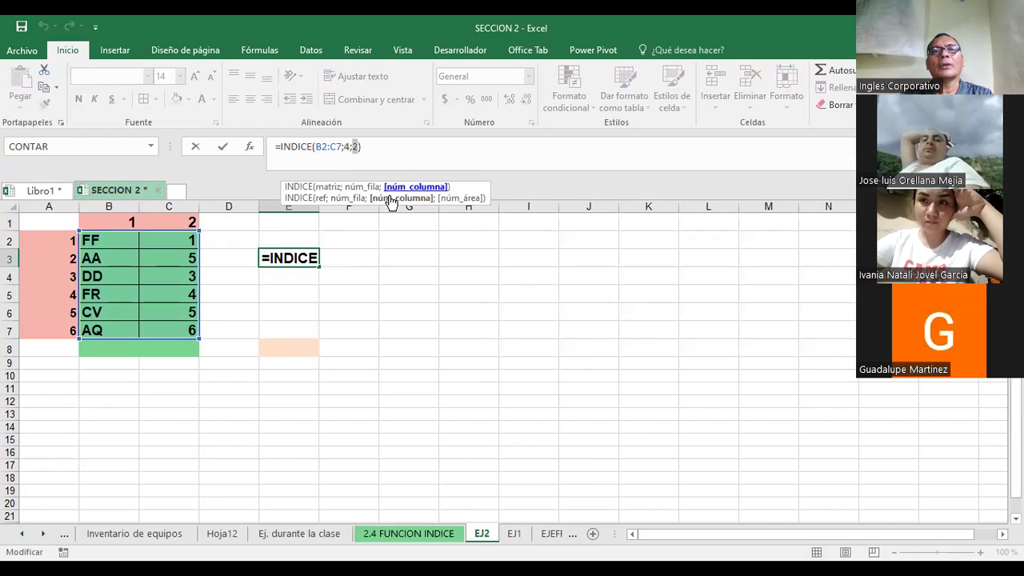
pyautogui.click(358, 187)
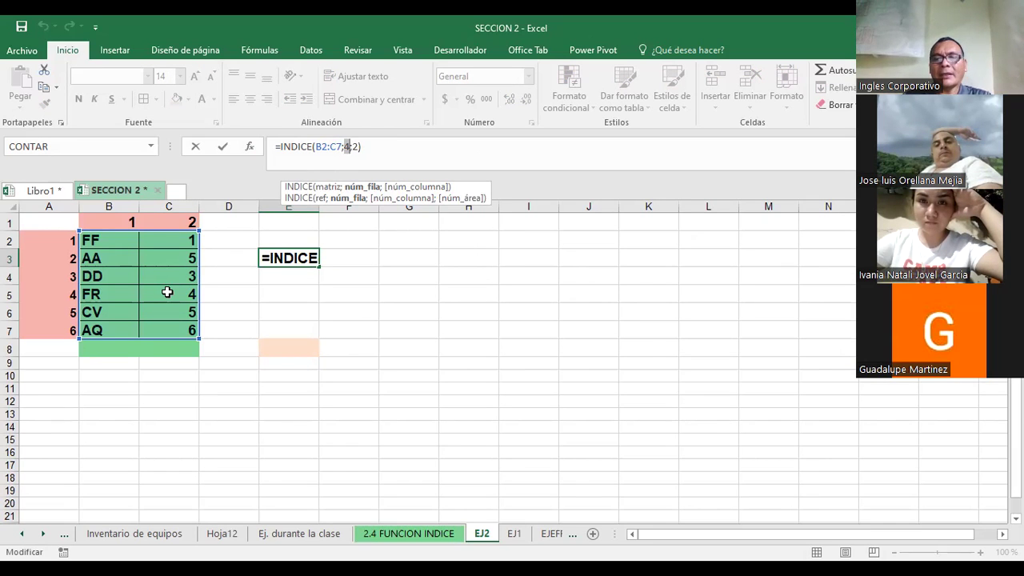
pyautogui.press('Return')
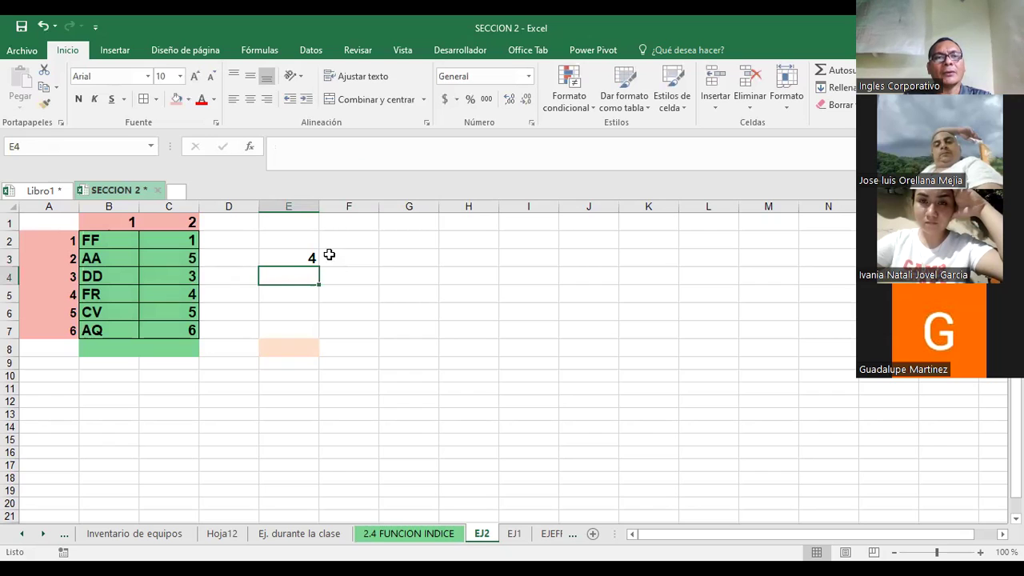
# Apply a gold fill colour to cell E3.
pyautogui.click(307, 257)
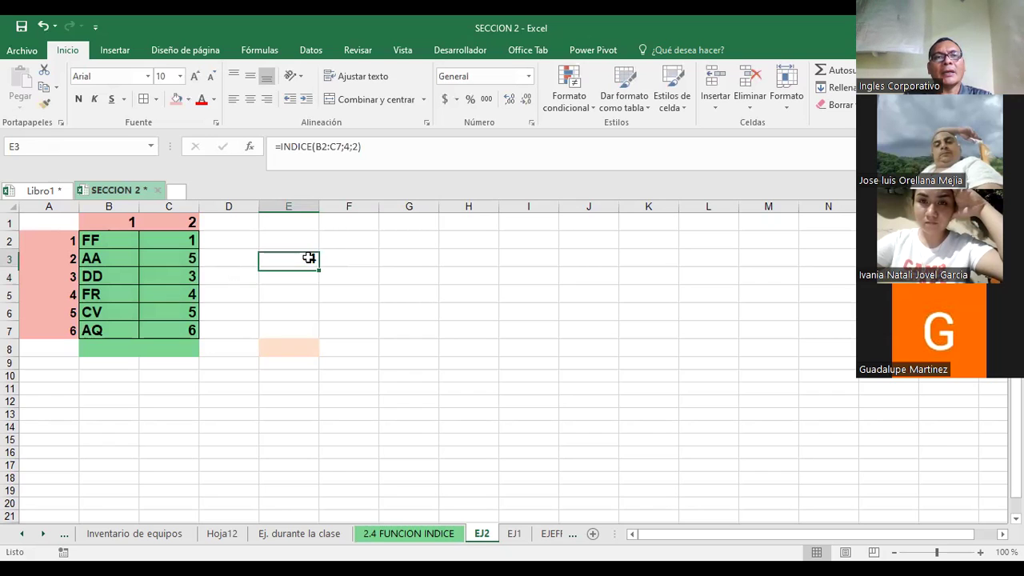
pyautogui.click(189, 99)
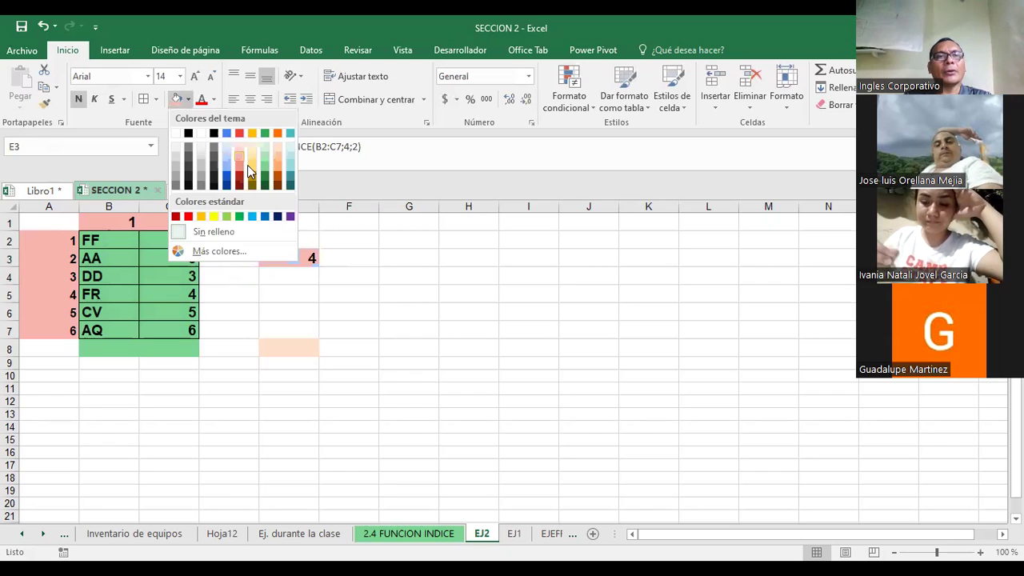
pyautogui.click(398, 278)
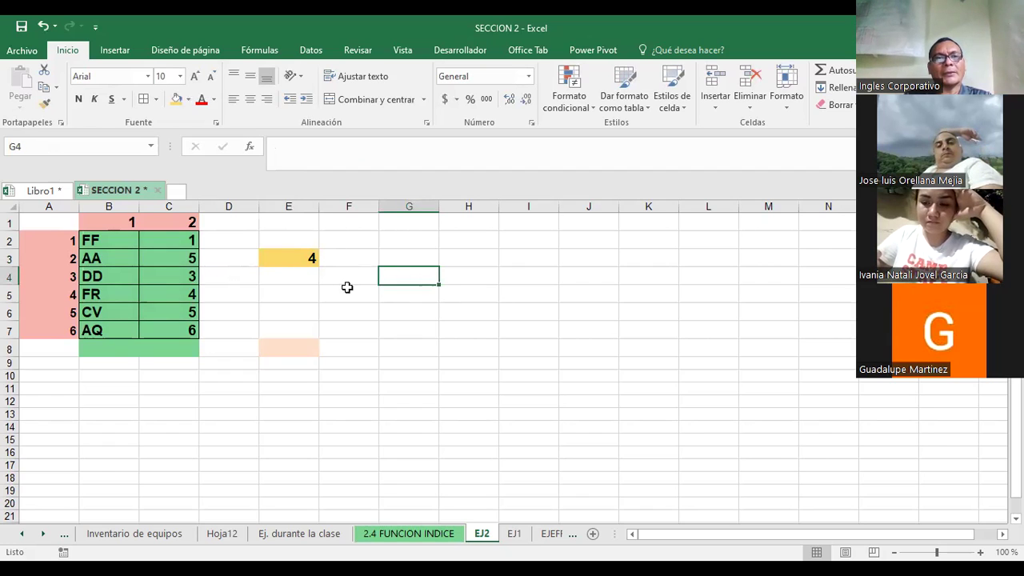
pyautogui.click(409, 253)
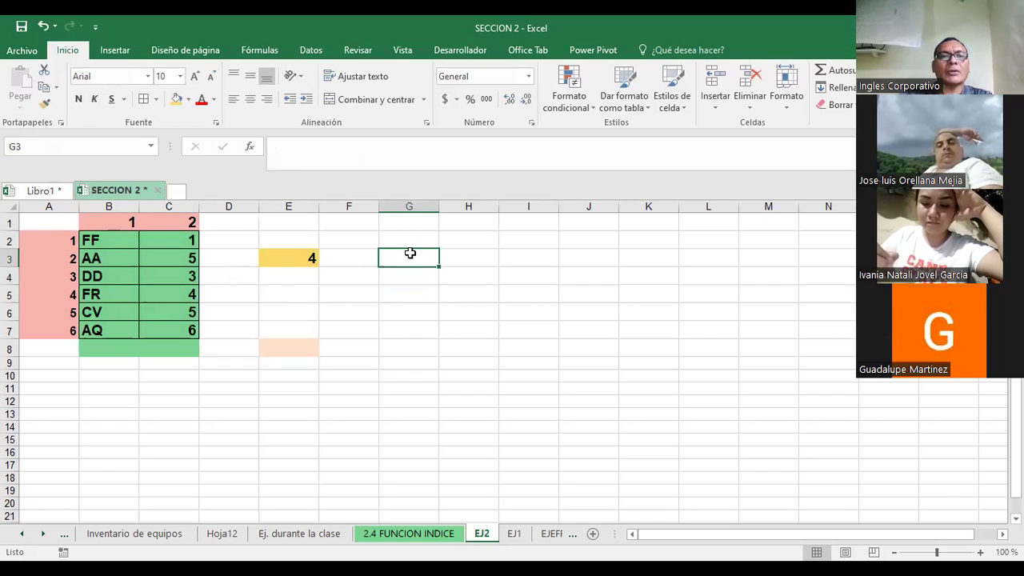
pyautogui.click(115, 241)
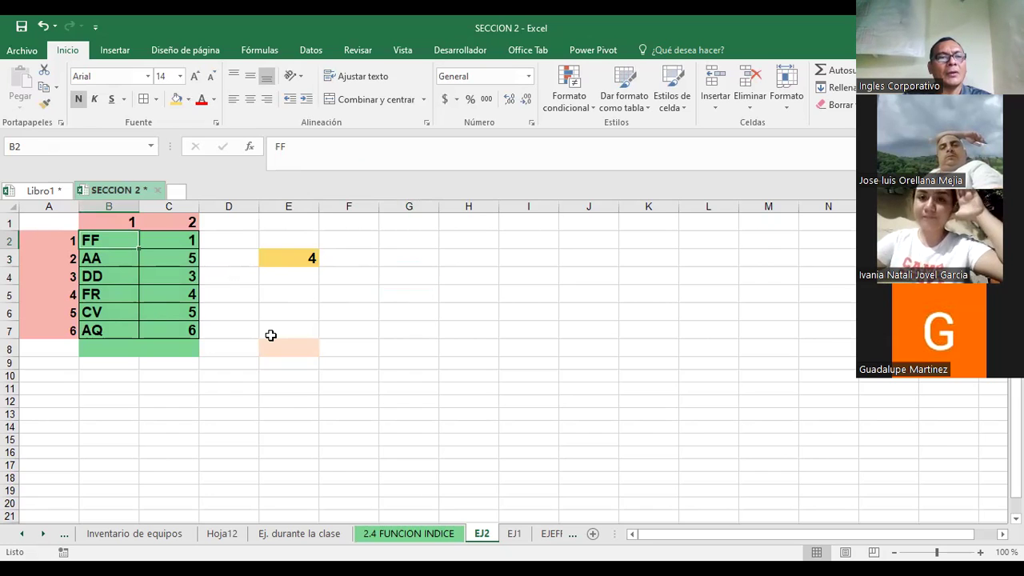
# Replace the placeholder entries in the first rows of column B with new first names.
pyautogui.write('CAR')
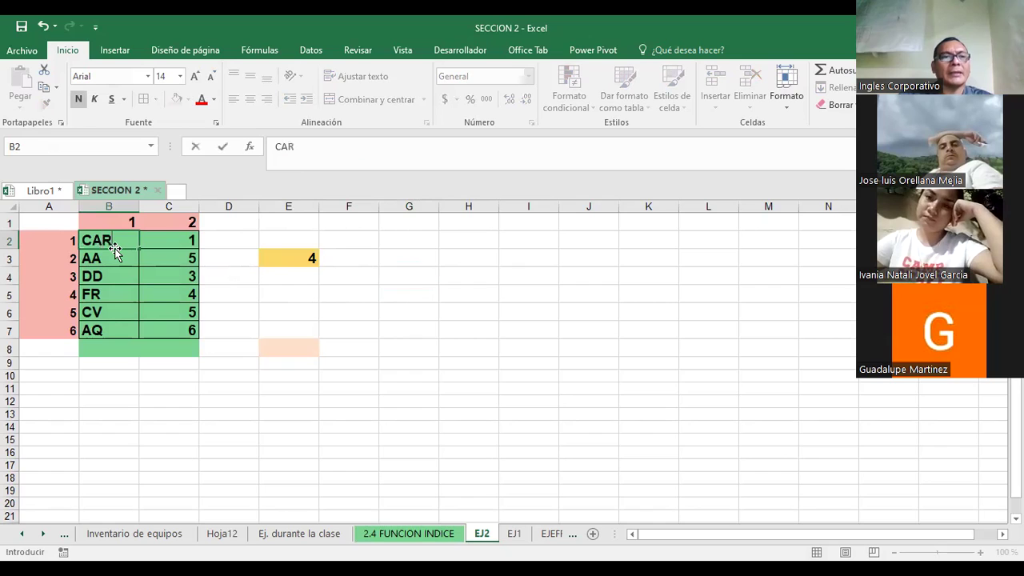
pyautogui.press('BackSpace')
pyautogui.press('BackSpace')
pyautogui.write('arlos')
pyautogui.press('Return')
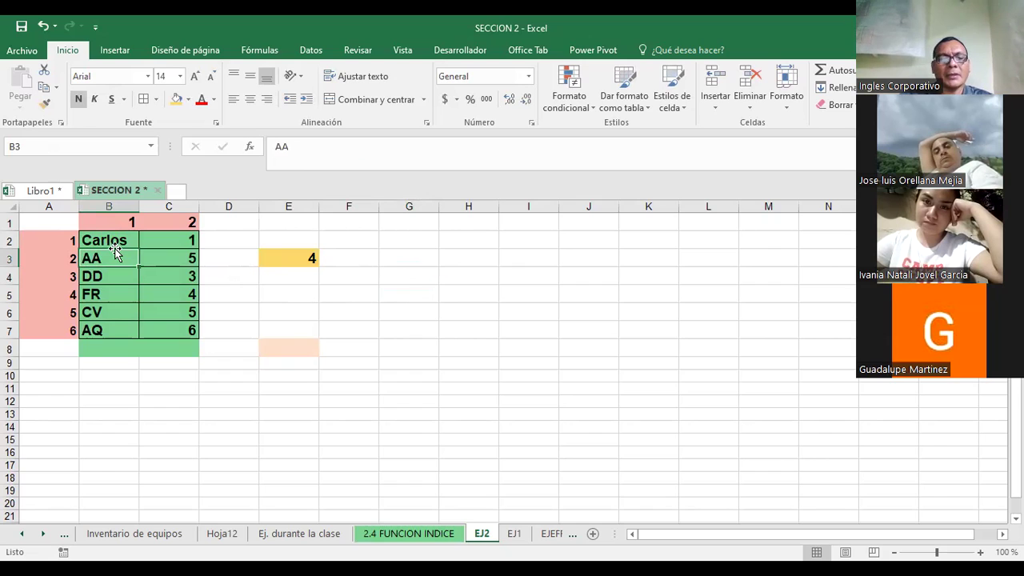
pyautogui.write('José')
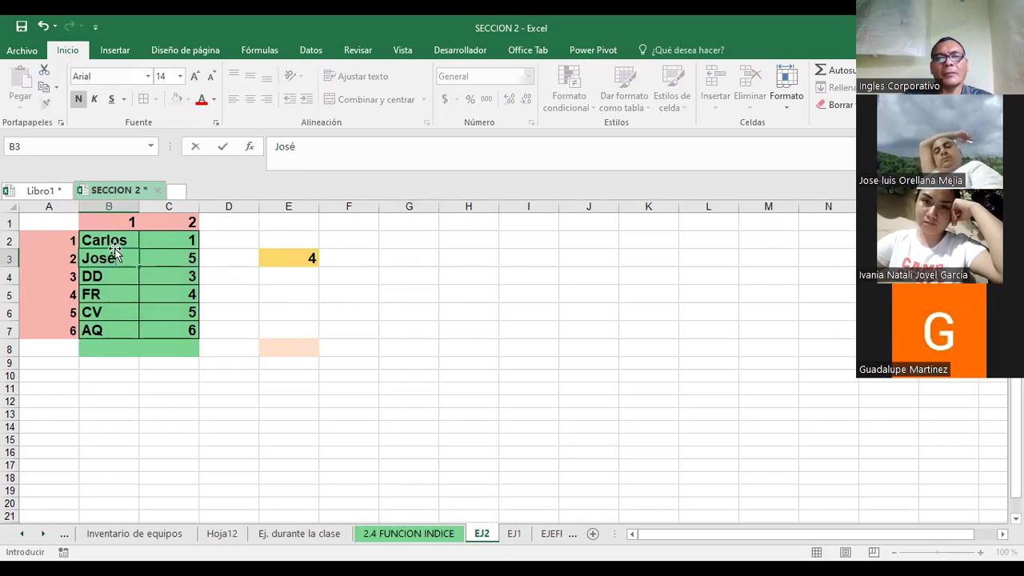
pyautogui.press('Return')
pyautogui.write('Guadalupe')
pyautogui.press('Return')
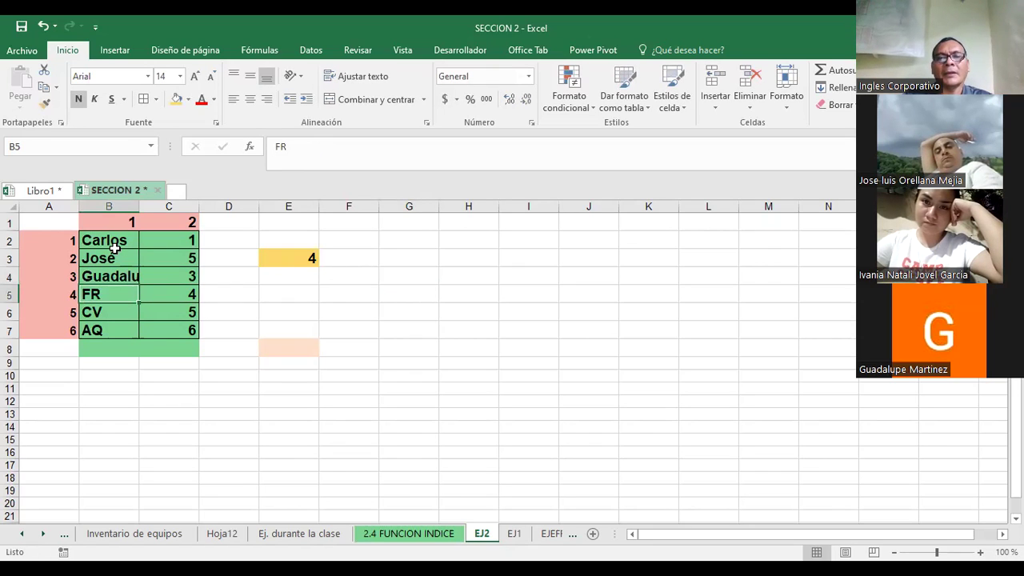
# Add headers 'nombres' in B1 and 'salarios' in C1, and clear E3's INDICE result.
pyautogui.click(169, 243)
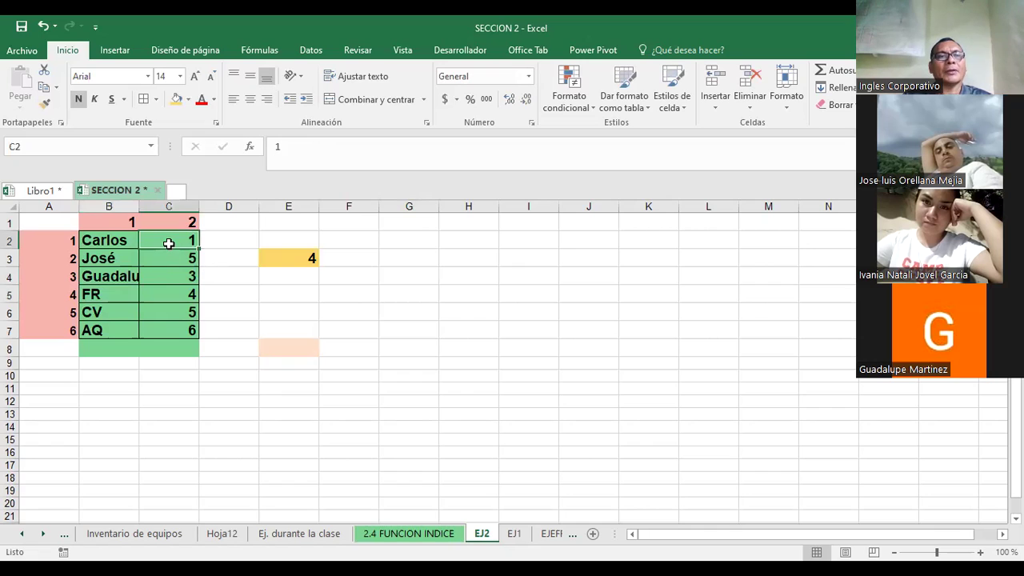
pyautogui.click(112, 226)
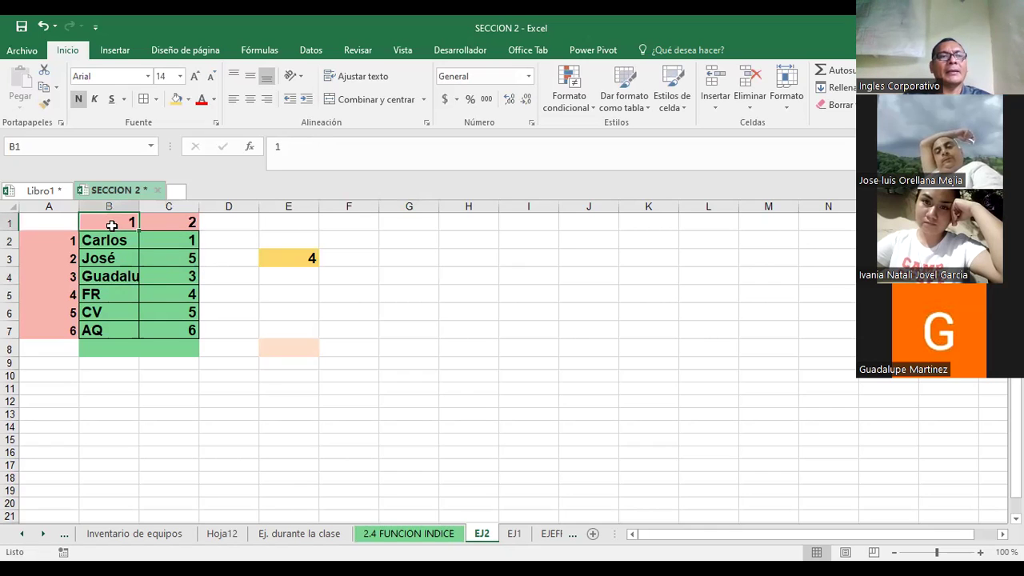
pyautogui.write('nomb')
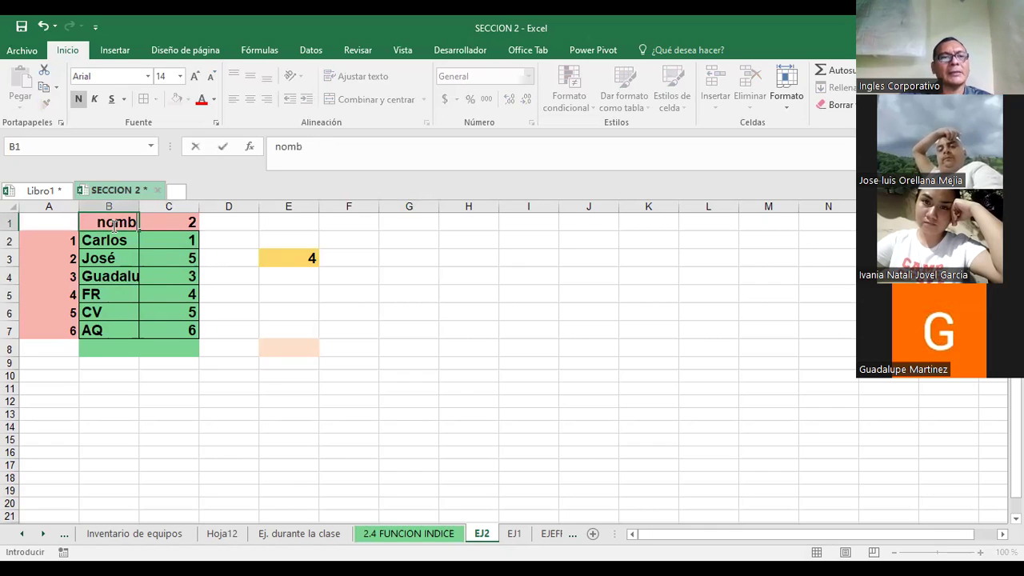
pyautogui.write('res')
pyautogui.press('Tab')
pyautogui.write('salarios')
pyautogui.click(176, 240)
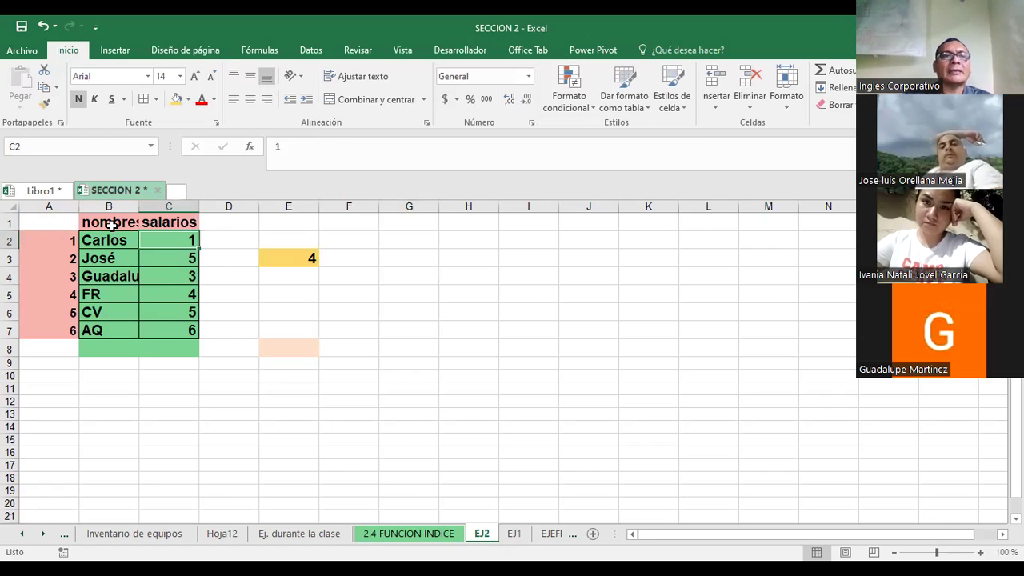
pyautogui.click(284, 256)
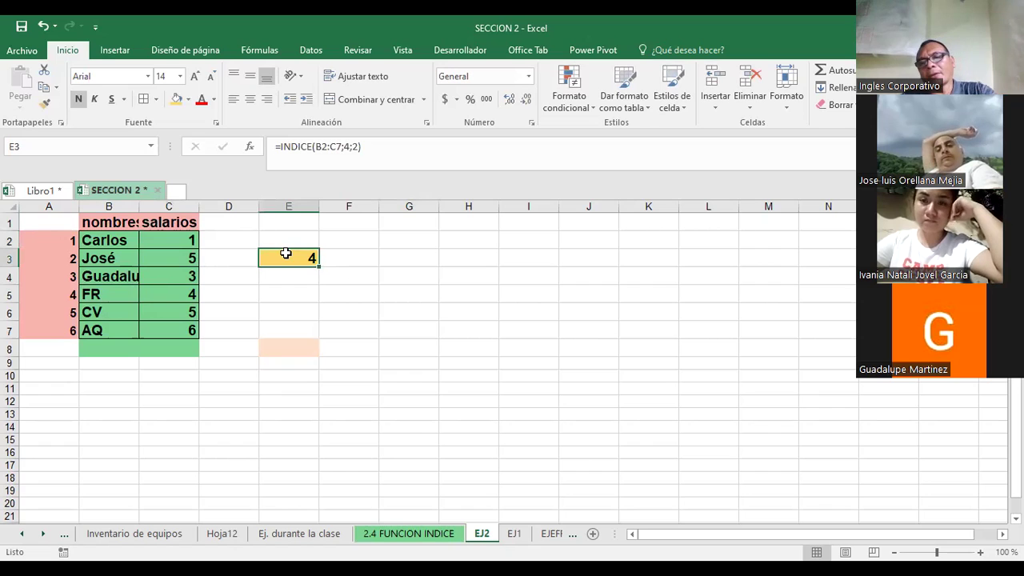
pyautogui.press('Delete')
pyautogui.click(393, 258)
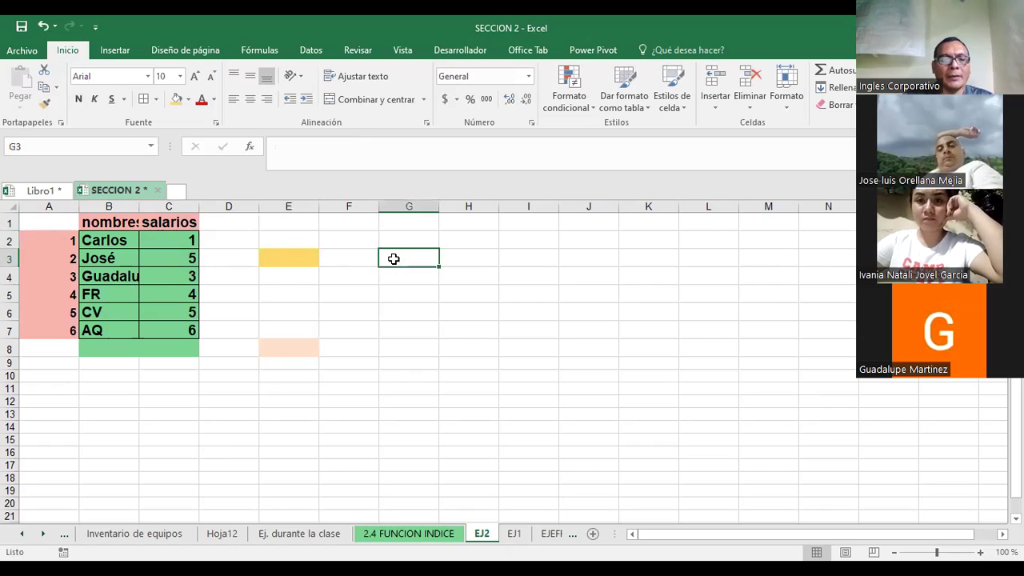
# Enter the headers 'Nombre' in G3 and 'Salarios' in H3.
pyautogui.write('Nombres')
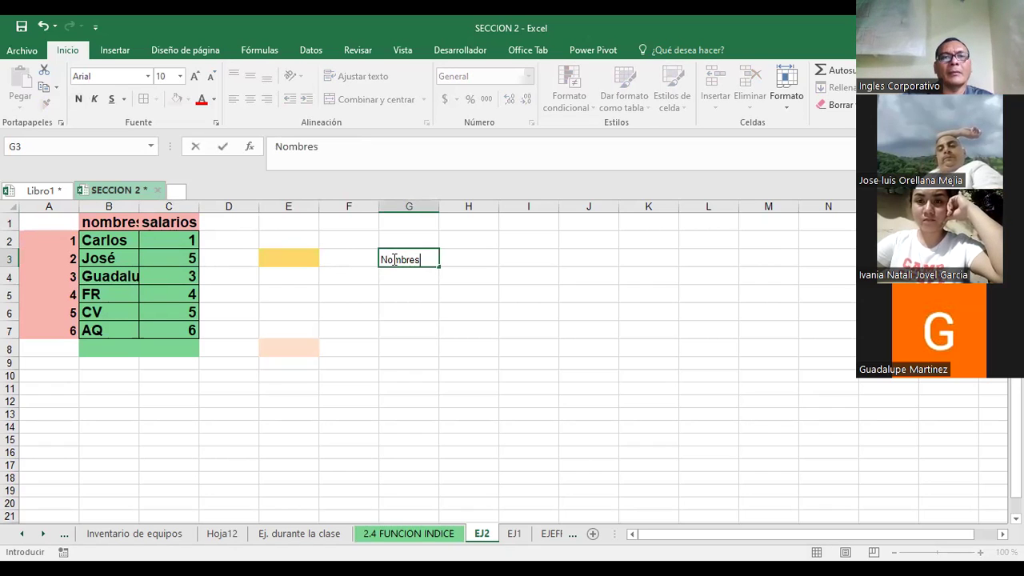
pyautogui.press('BackSpace')
pyautogui.press('Return')
pyautogui.click(394, 258)
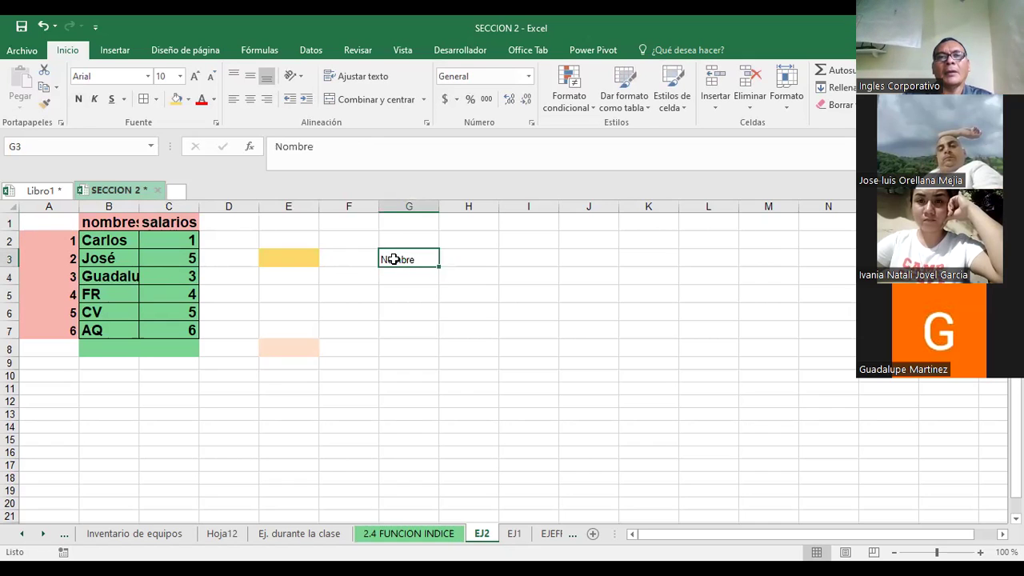
pyautogui.press('Right')
pyautogui.write('Salar')
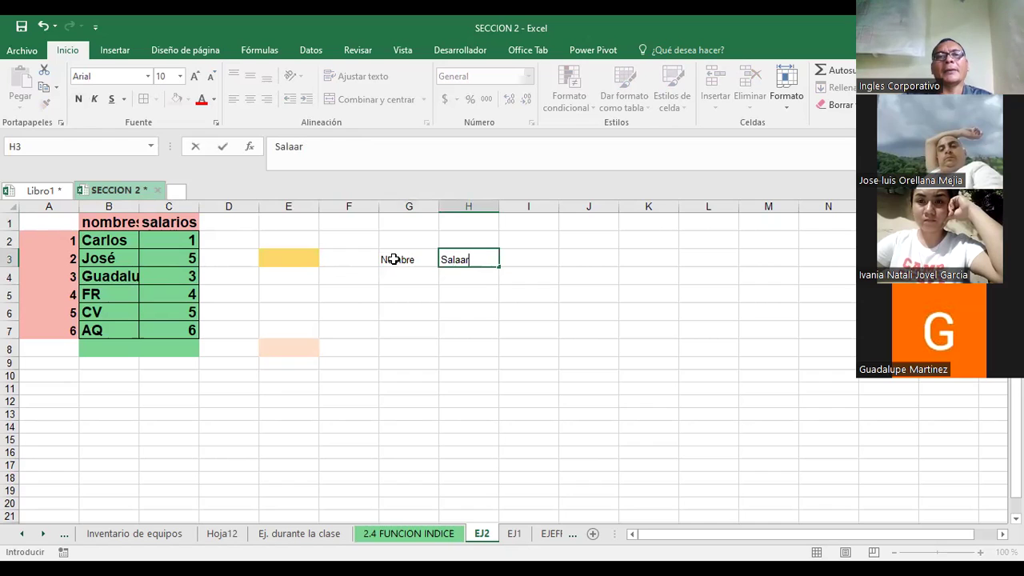
pyautogui.write('ios')
pyautogui.press('Return')
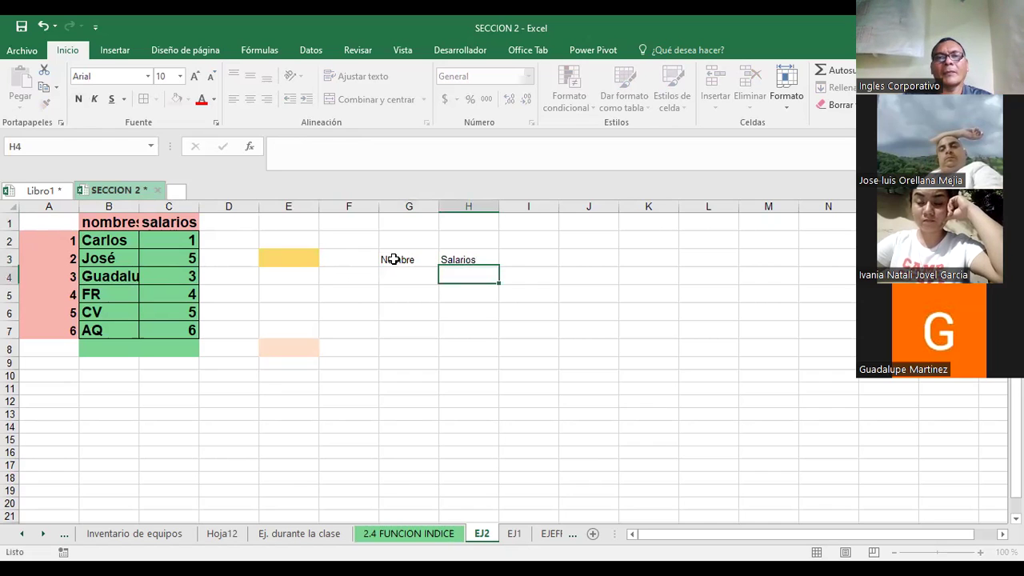
# Give the G3:H3 headers a yellow fill and a larger font size.
pyautogui.moveTo(394, 259); pyautogui.dragTo(457, 259)
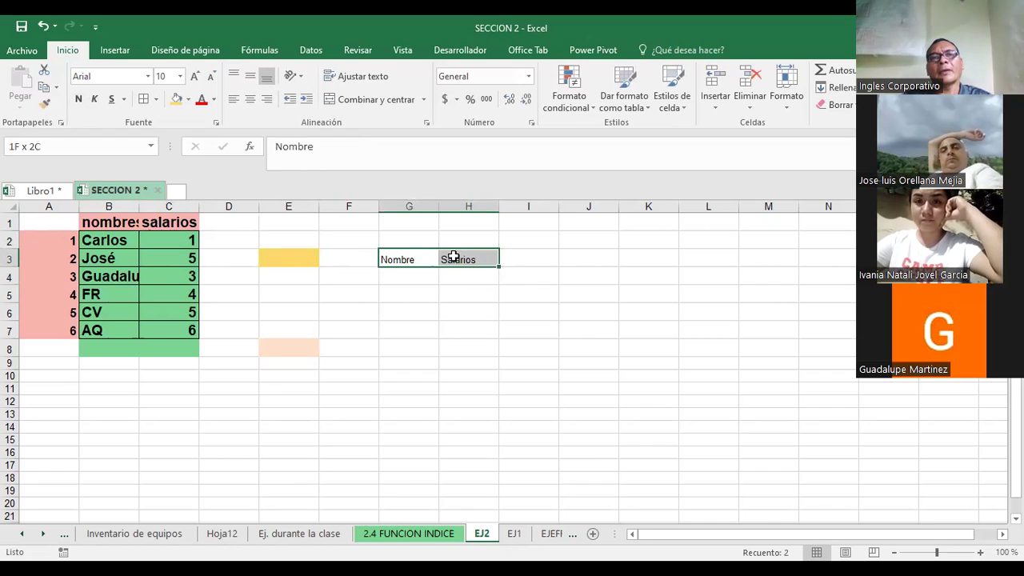
pyautogui.click(176, 98)
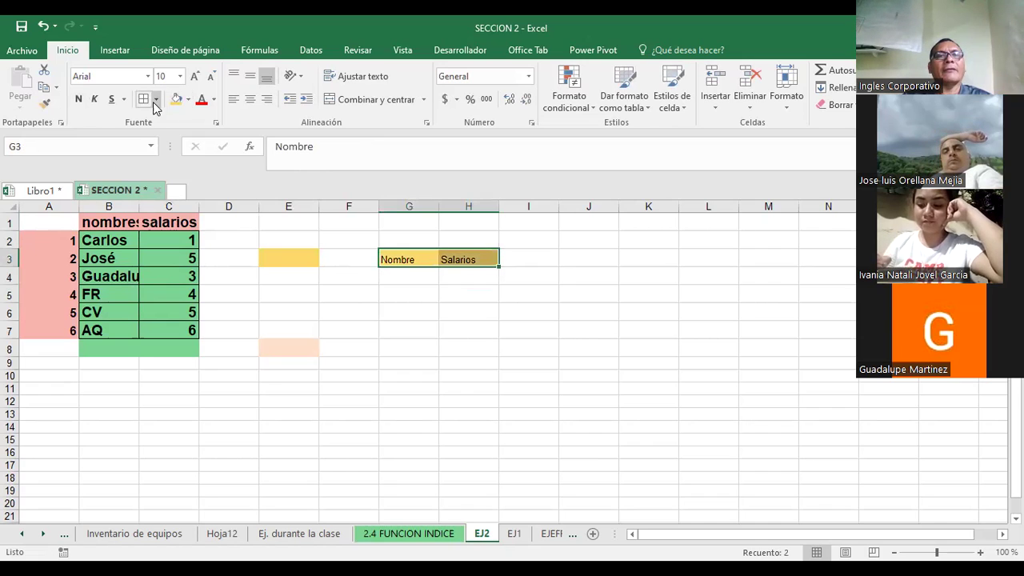
pyautogui.click(194, 76)
pyautogui.click(195, 76)
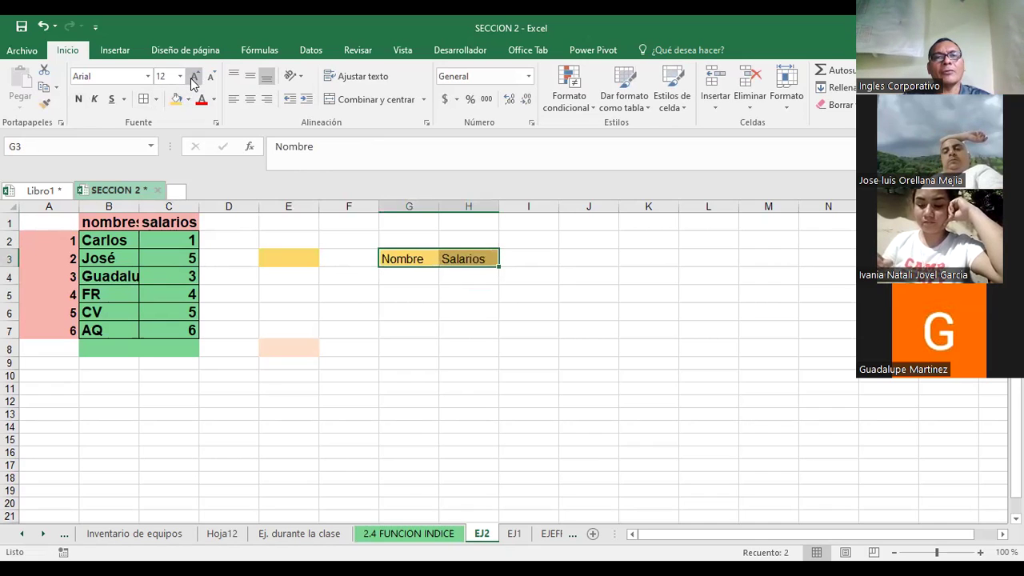
pyautogui.click(454, 297)
pyautogui.click(461, 274)
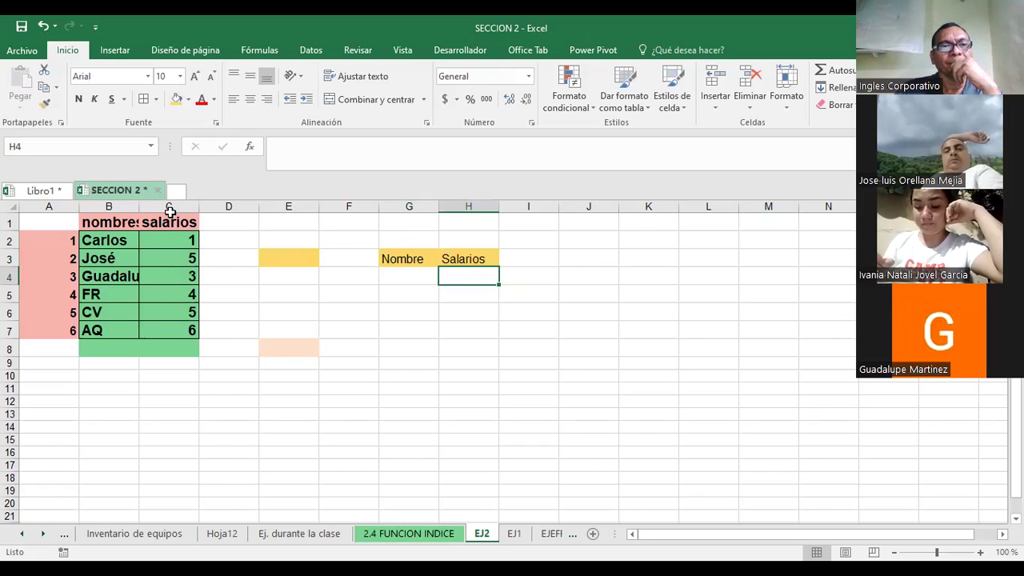
# Widen column B and enter new first names in B5, B6 and B7.
pyautogui.moveTo(140, 210); pyautogui.dragTo(169, 210)
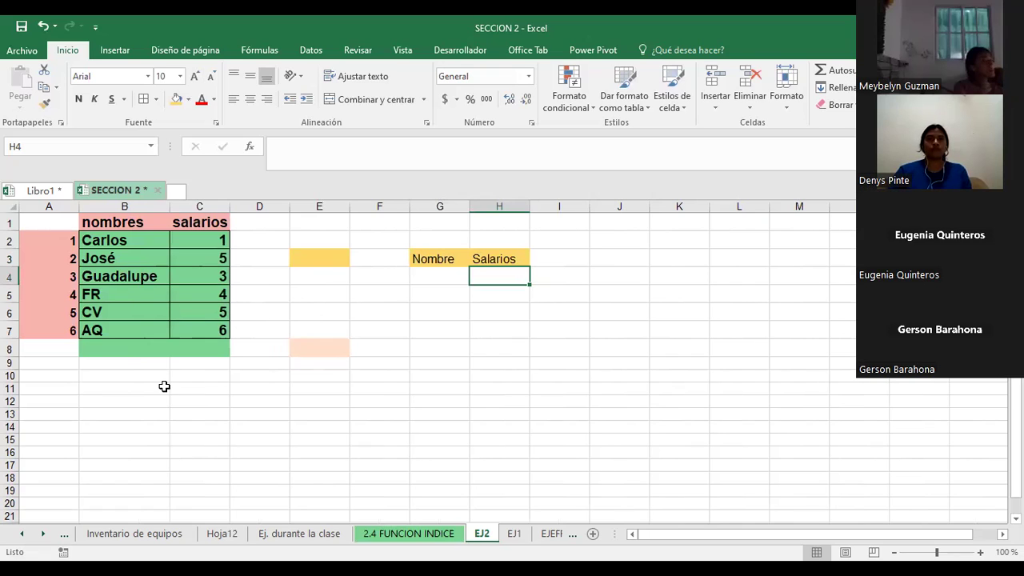
pyautogui.click(124, 293)
pyautogui.write('Gerson')
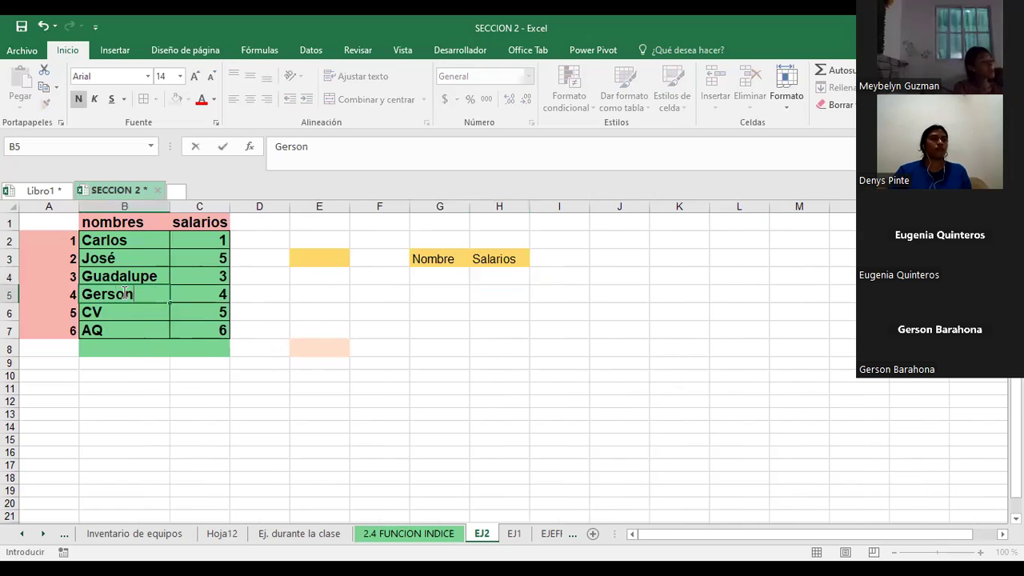
pyautogui.press('Return')
pyautogui.write('Laura')
pyautogui.press('Return')
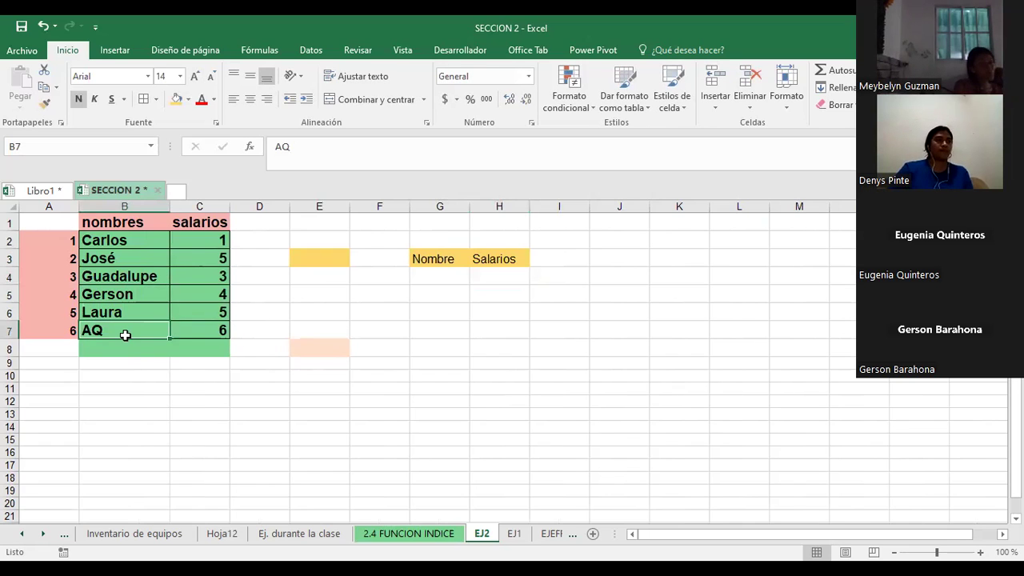
pyautogui.write('Eugen')
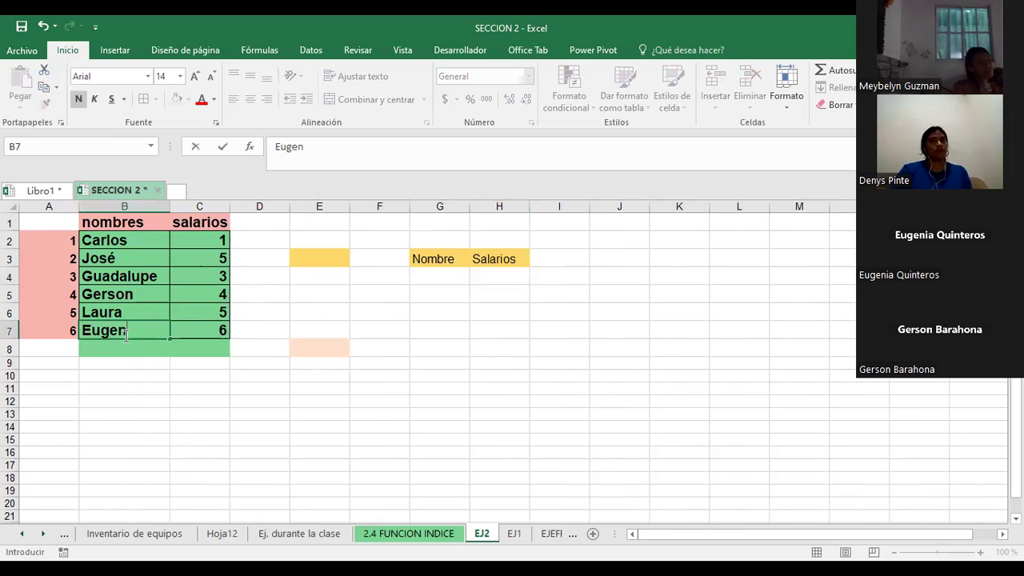
pyautogui.write('ia')
pyautogui.press('Return')
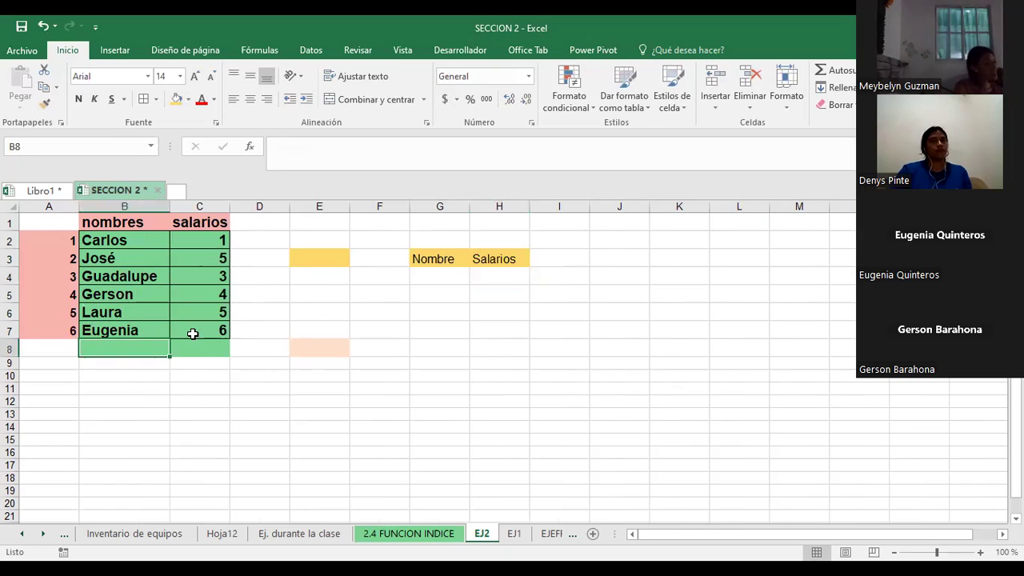
pyautogui.click(311, 309)
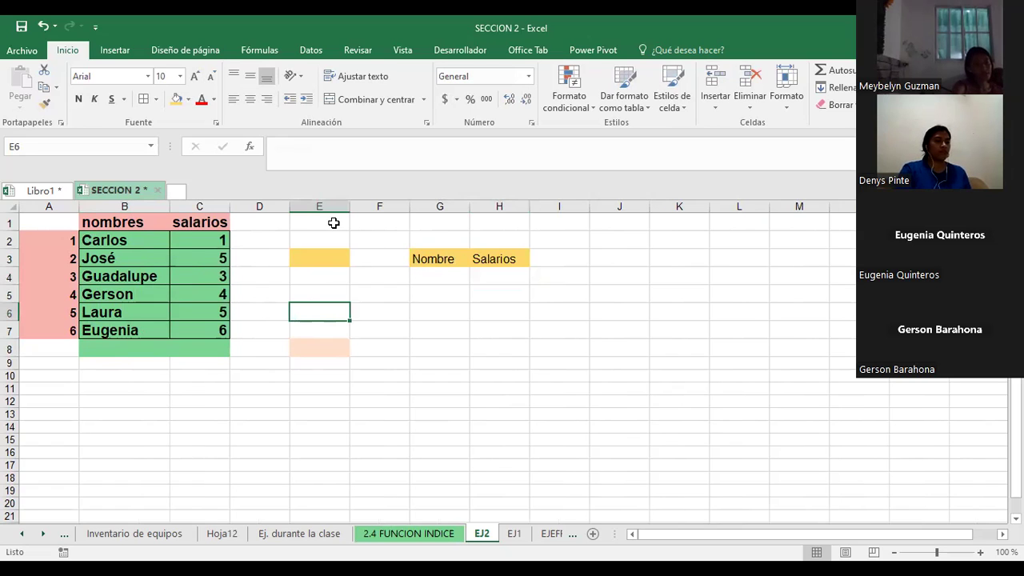
# Enter the salaries 568, 478, 589, 741, 589 and 3657 in C2:C7.
pyautogui.click(203, 244)
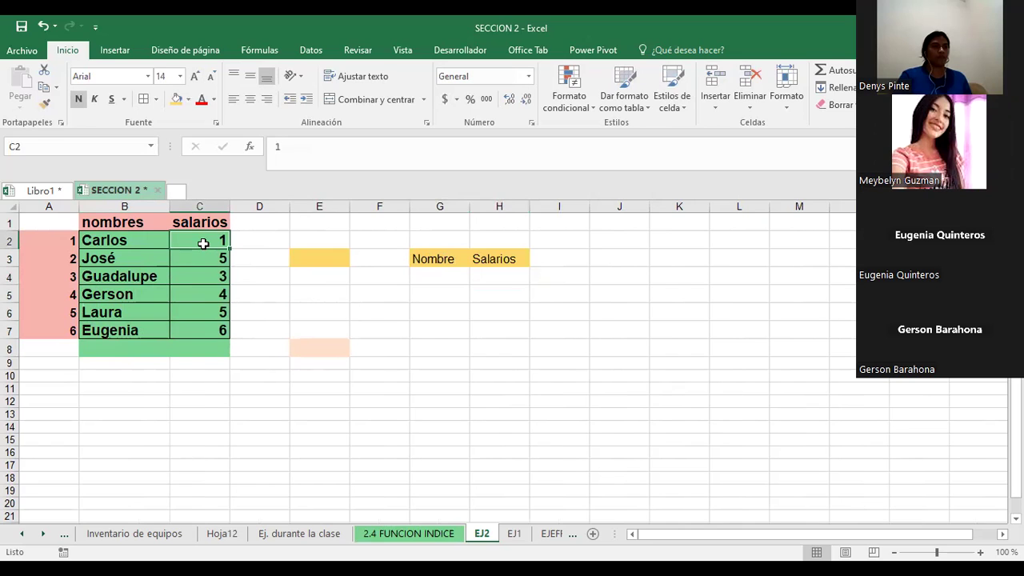
pyautogui.write('568')
pyautogui.press('Return')
pyautogui.write('478')
pyautogui.press('Return')
pyautogui.write('589')
pyautogui.press('Return')
pyautogui.write('741')
pyautogui.press('Return')
pyautogui.write('589')
pyautogui.press('Return')
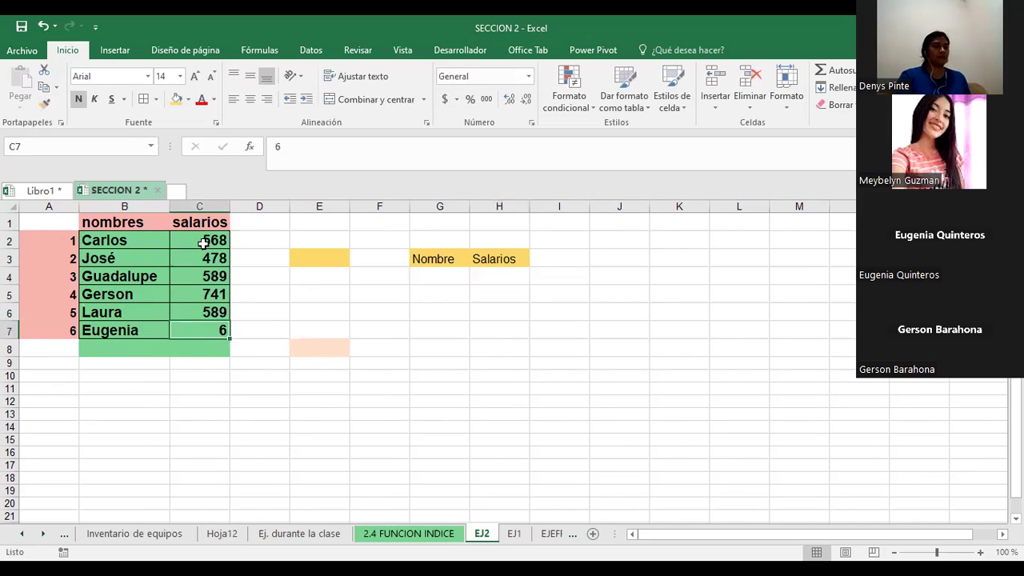
pyautogui.write('3657')
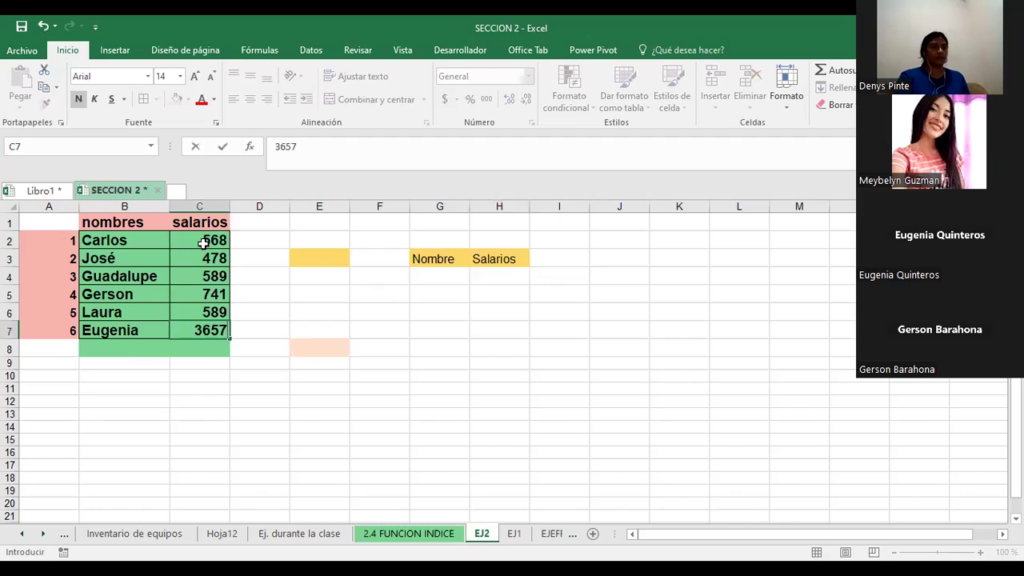
pyautogui.press('Return')
# Remove bold formatting from the salary values in C2:C7.
pyautogui.click(203, 243)
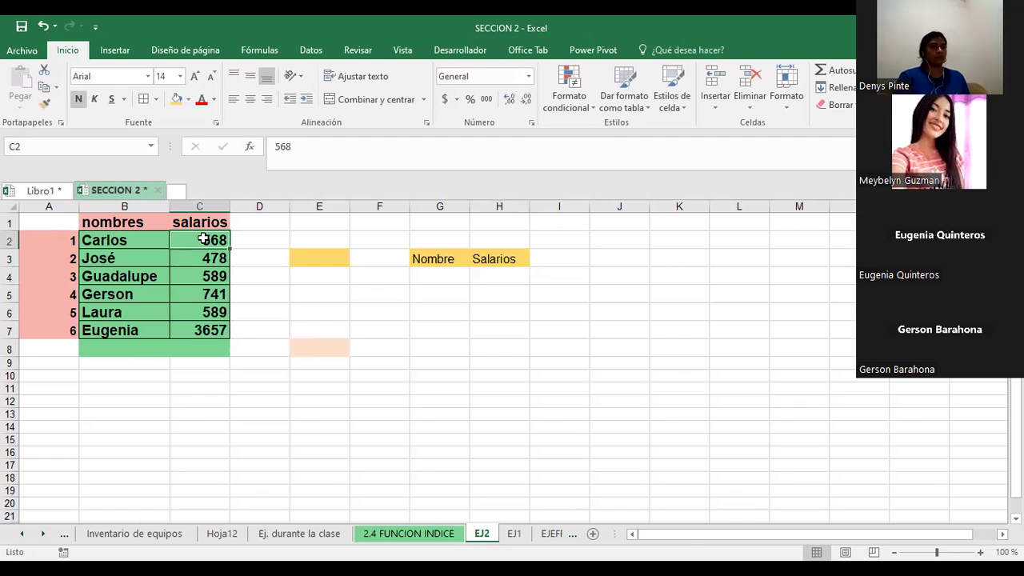
pyautogui.moveTo(203, 240); pyautogui.dragTo(209, 329)
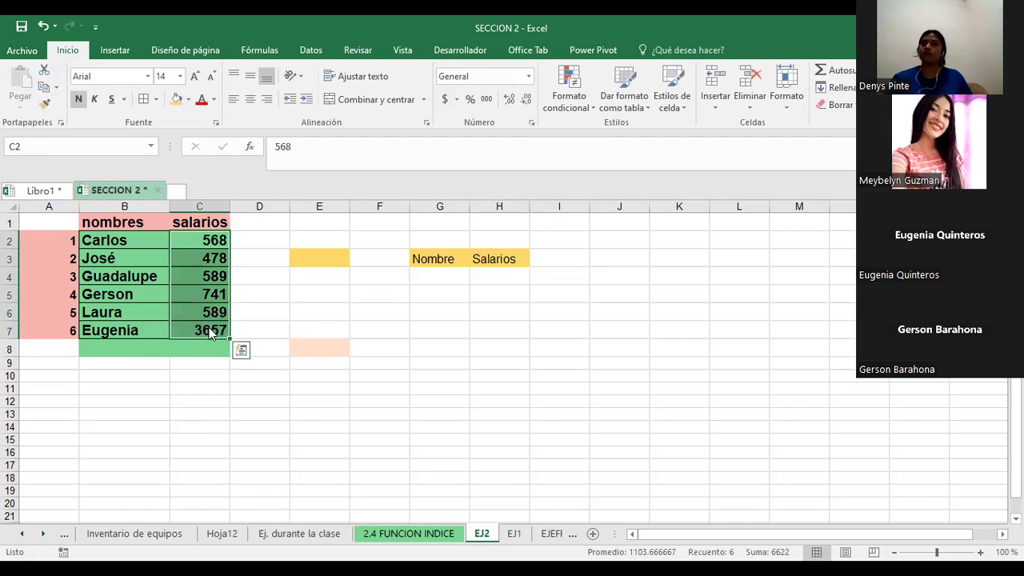
pyautogui.rightClick(210, 333)
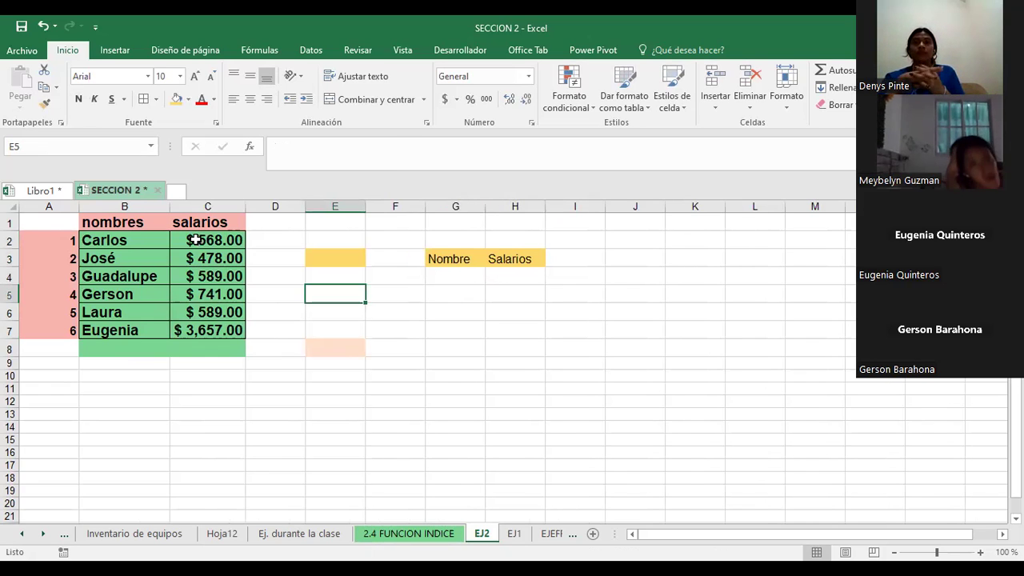
pyautogui.moveTo(195, 240); pyautogui.dragTo(209, 328)
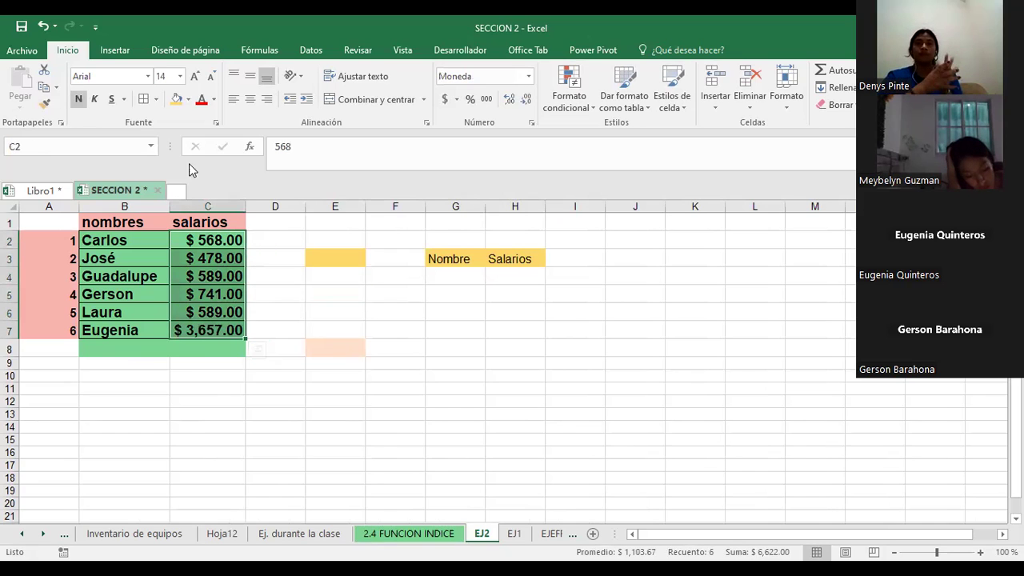
pyautogui.click(78, 99)
pyautogui.click(379, 307)
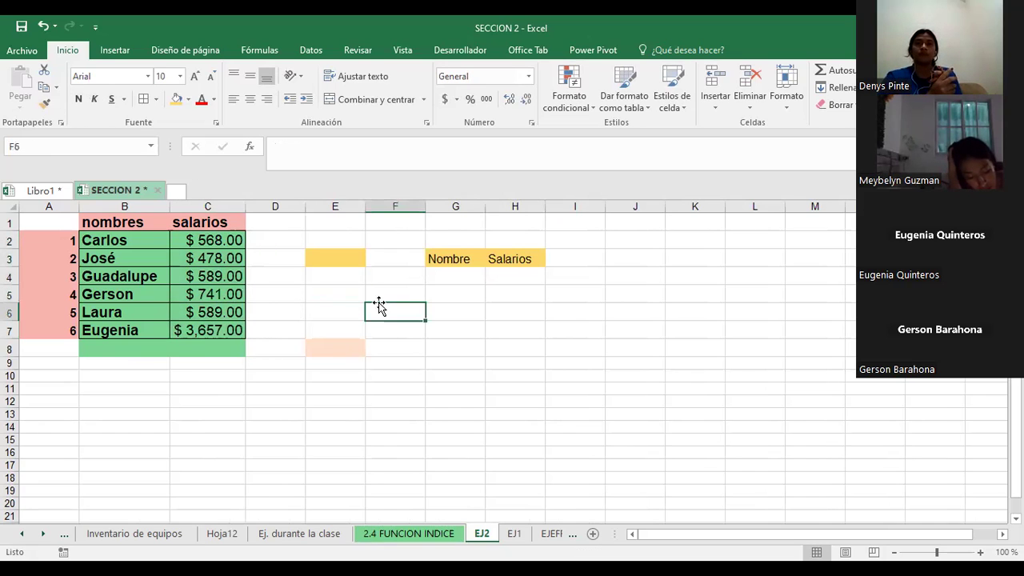
pyautogui.click(566, 318)
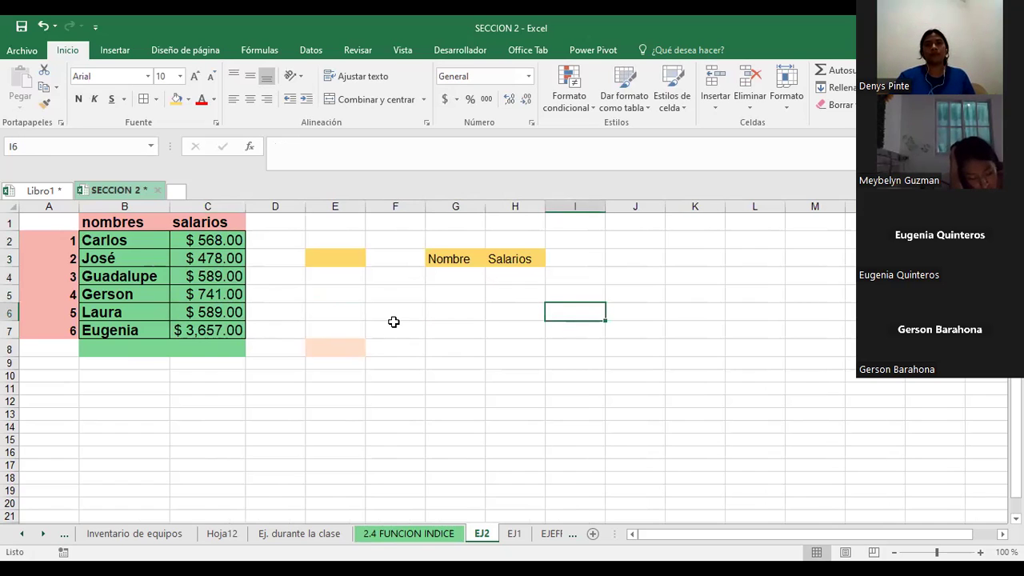
pyautogui.click(501, 279)
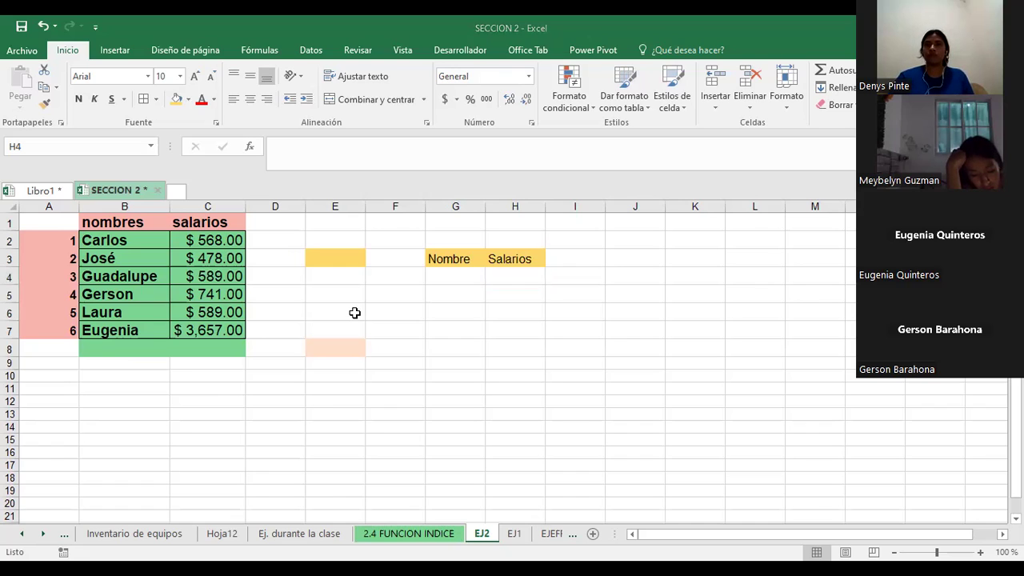
# Enter =INDICE(B2:C7;3;2) in H4 so it returns 589.
pyautogui.click(514, 275)
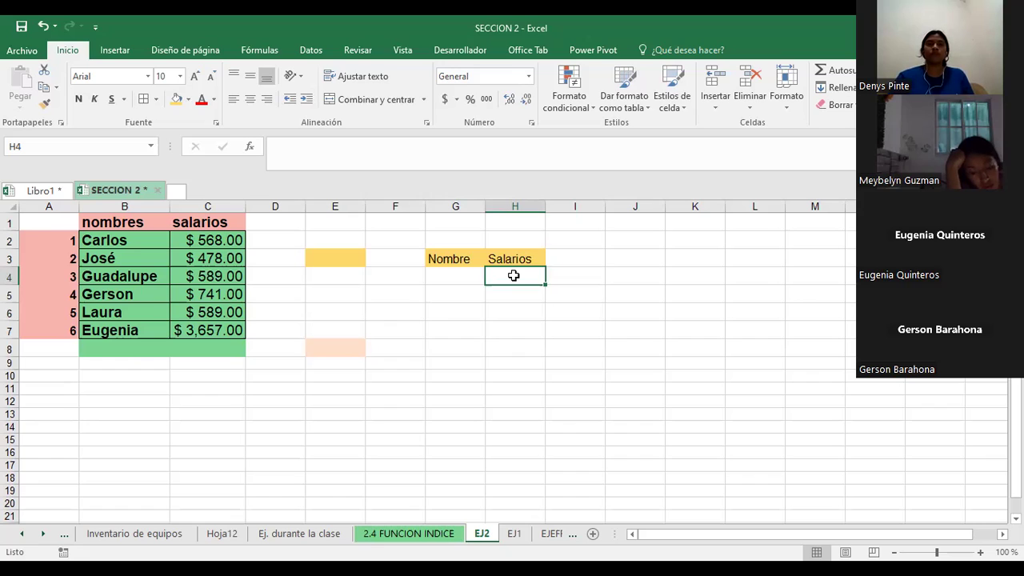
pyautogui.write('=')
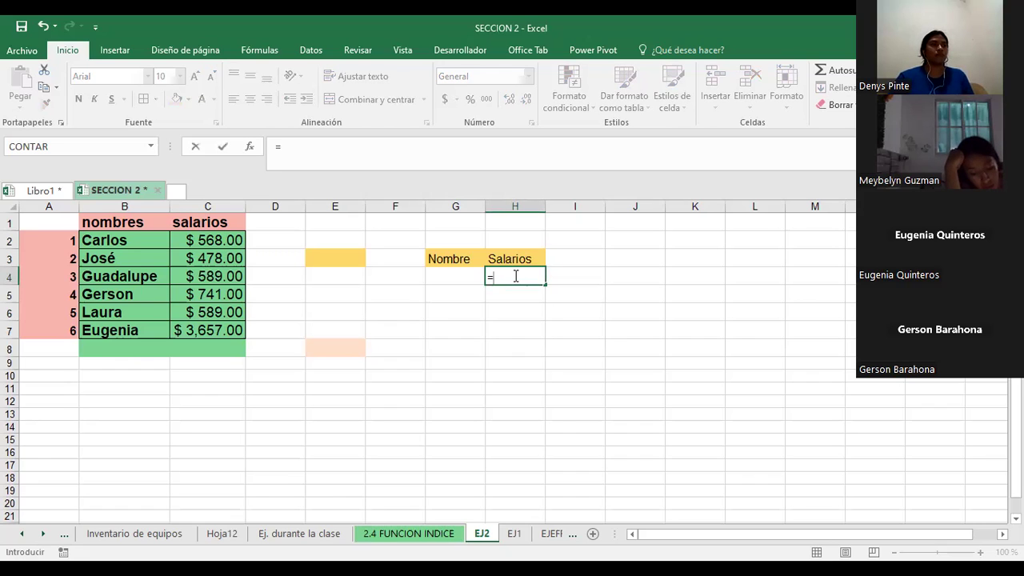
pyautogui.write('indice')
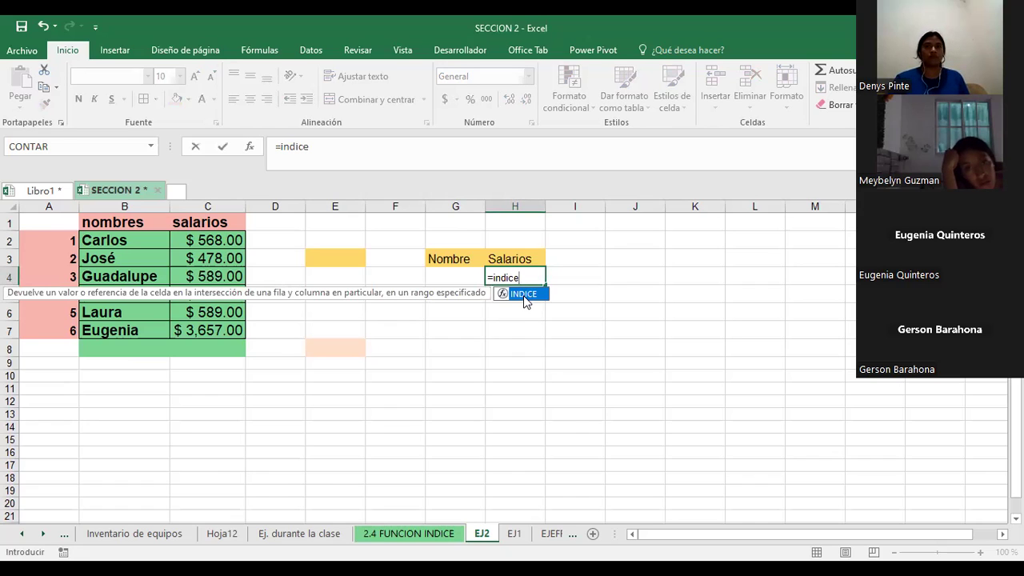
pyautogui.click(250, 148)
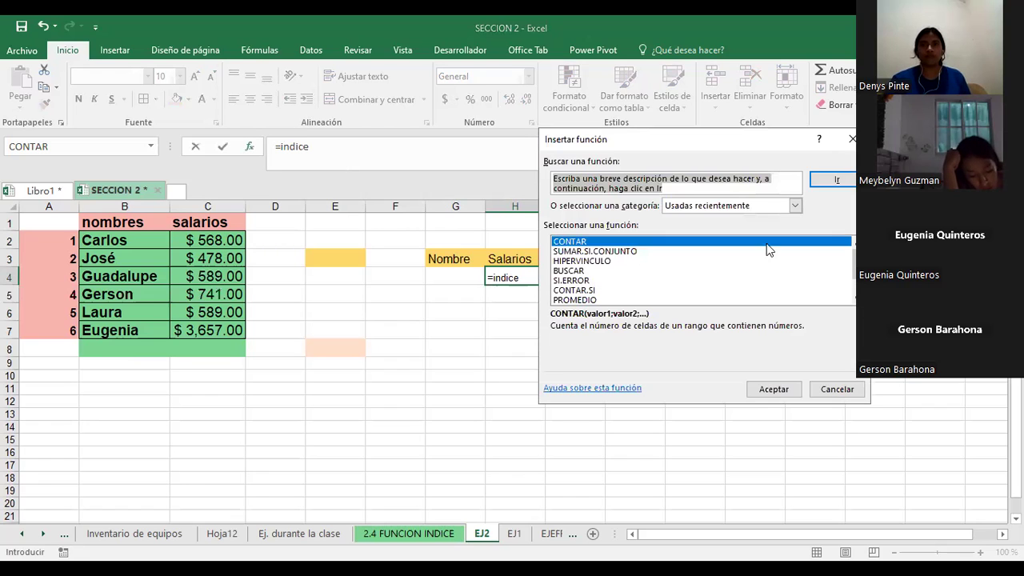
pyautogui.press('Escape')
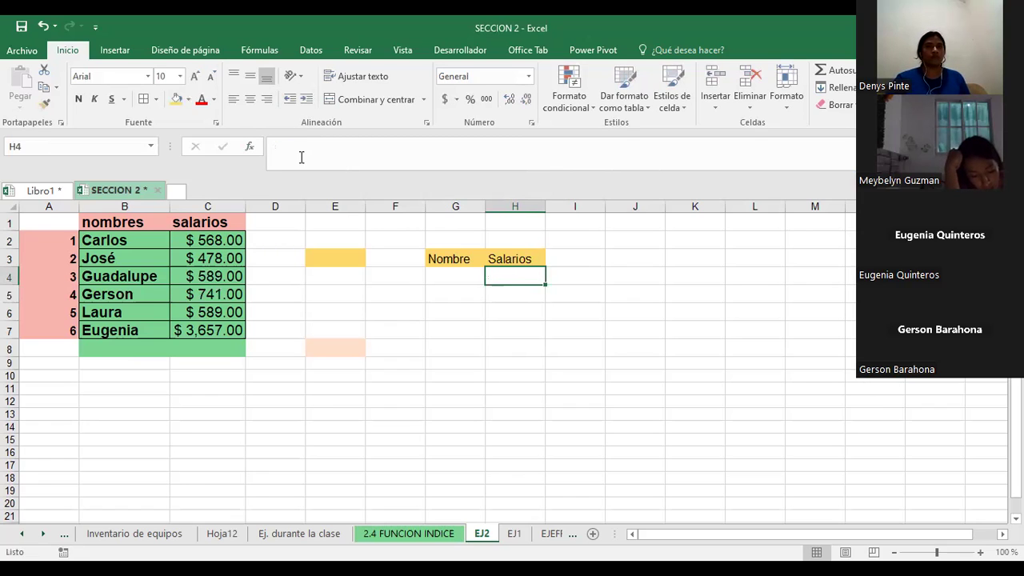
pyautogui.write('=')
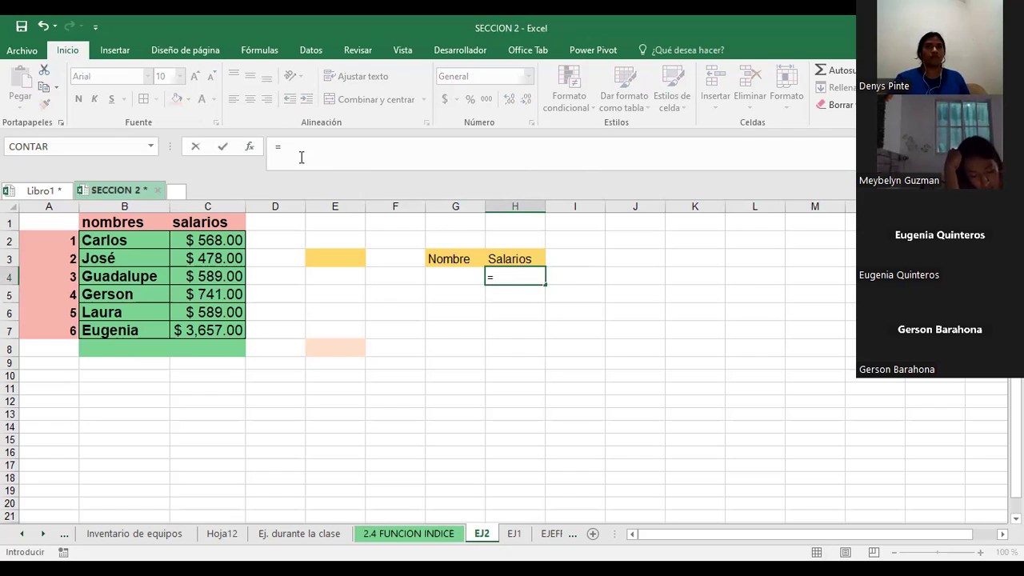
pyautogui.write('INDICE')
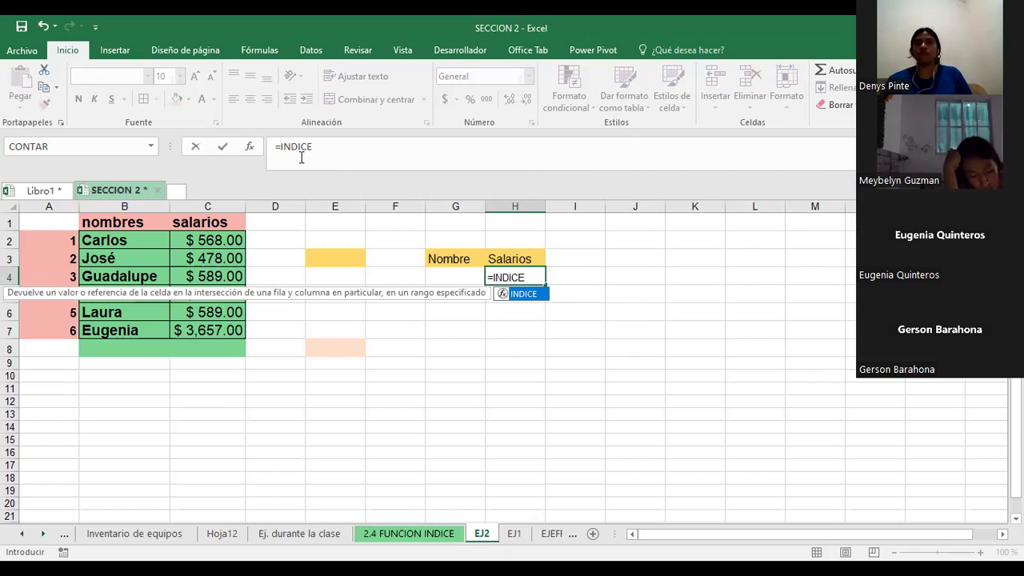
pyautogui.write('(')
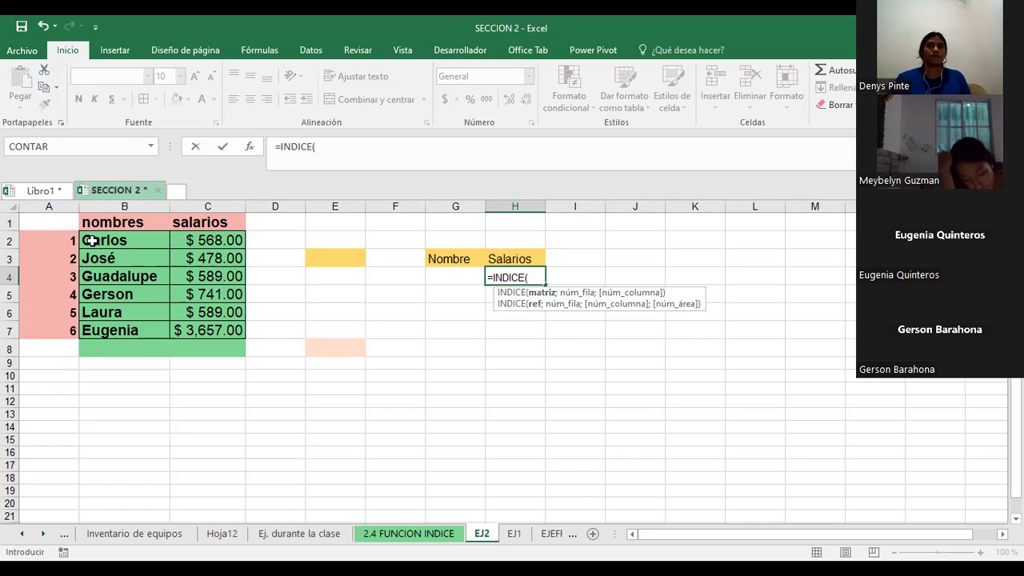
pyautogui.click(142, 246)
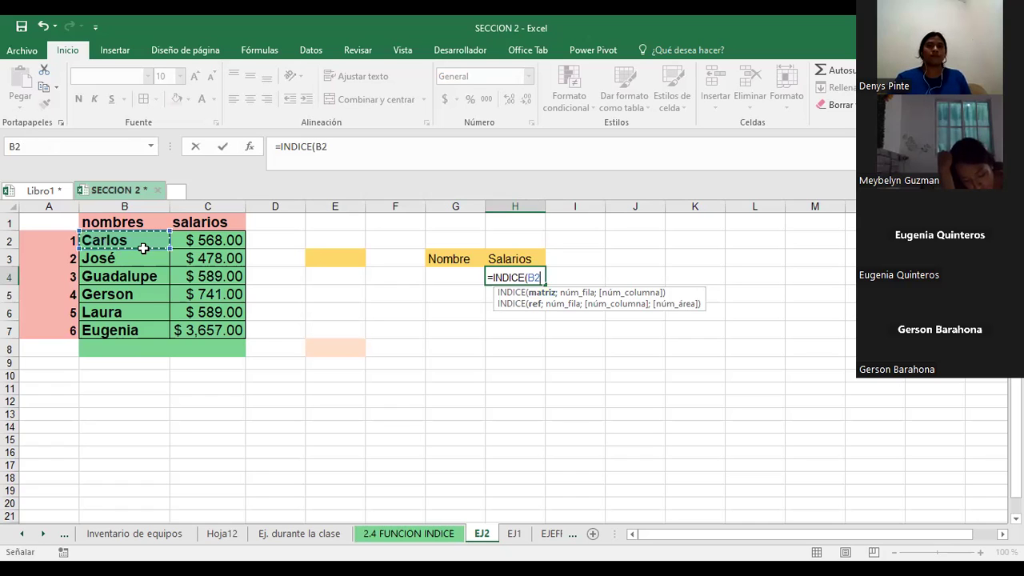
pyautogui.keyDown('shift'); pyautogui.click(207, 324); pyautogui.keyUp('shift')
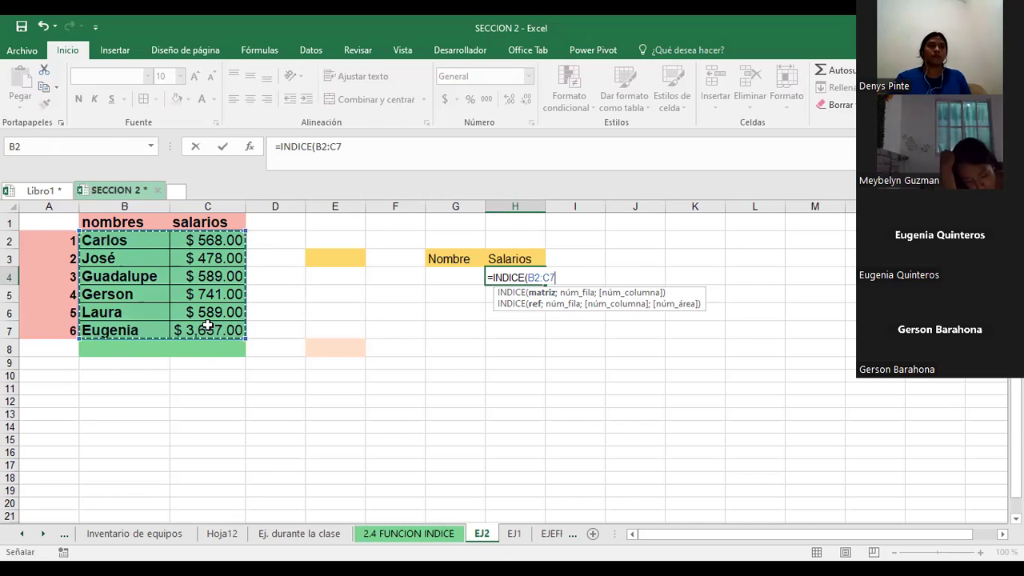
pyautogui.write(';')
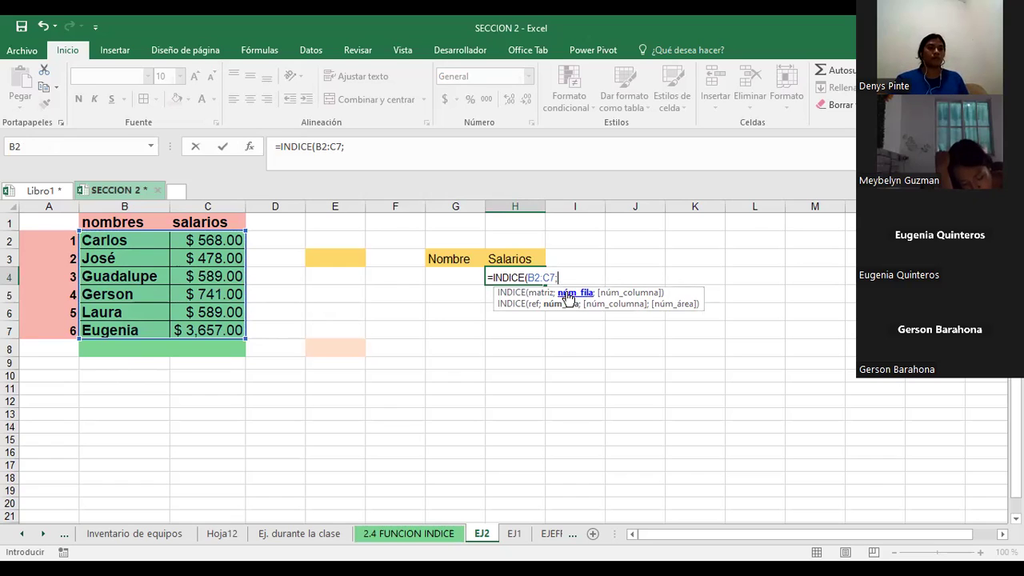
pyautogui.write('3')
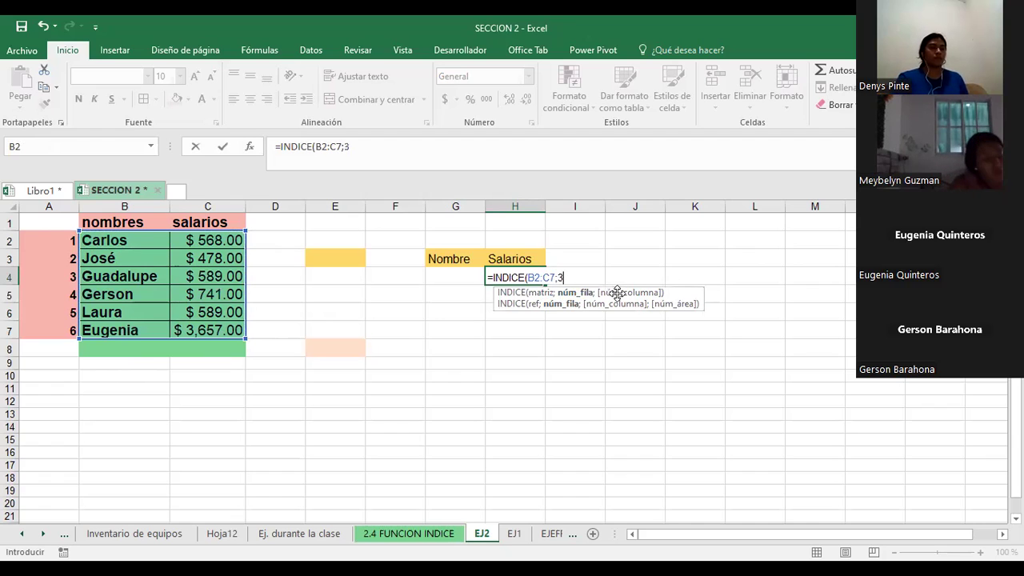
pyautogui.write(';')
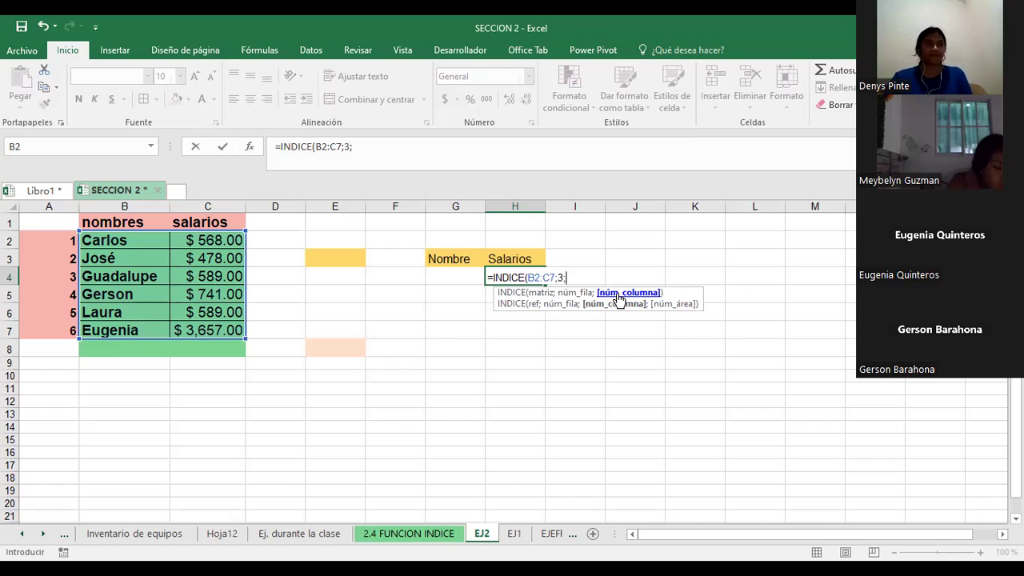
pyautogui.write('2')
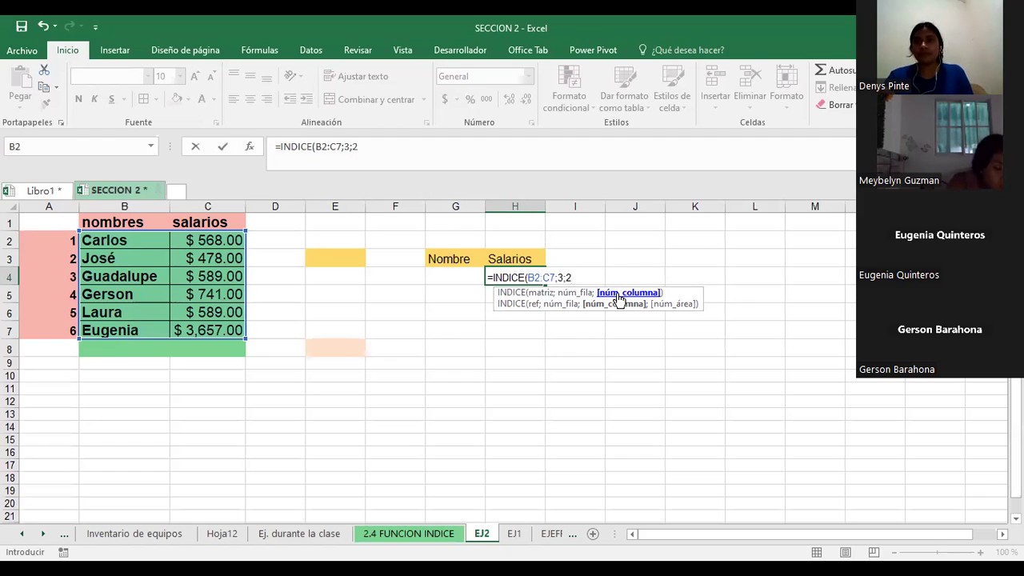
pyautogui.write(')')
pyautogui.press('Return')
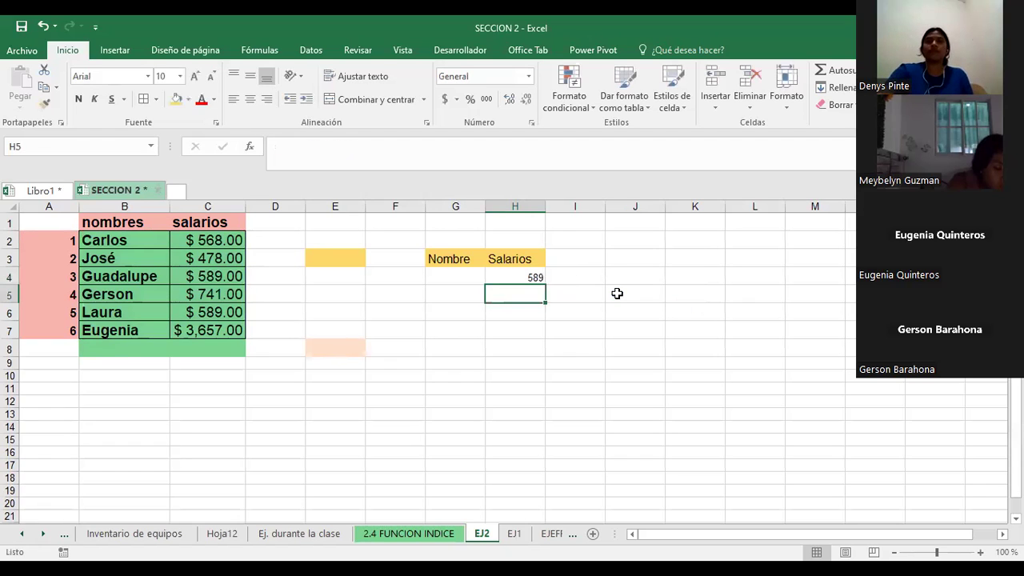
# Enlarge H4 to font size 12 and format it as Moneda, showing $ 589.00.
pyautogui.click(521, 274)
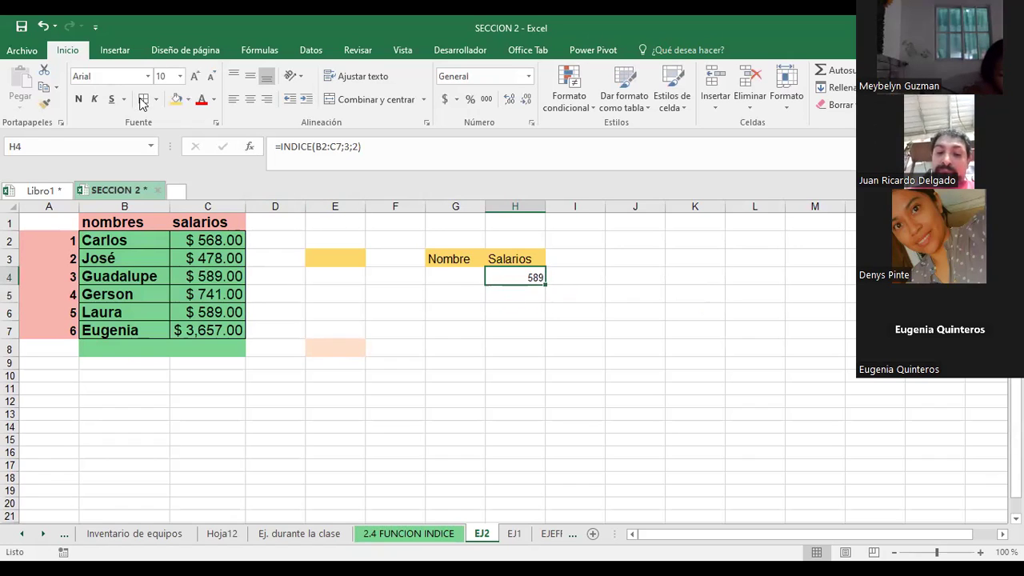
pyautogui.click(194, 80)
pyautogui.click(193, 80)
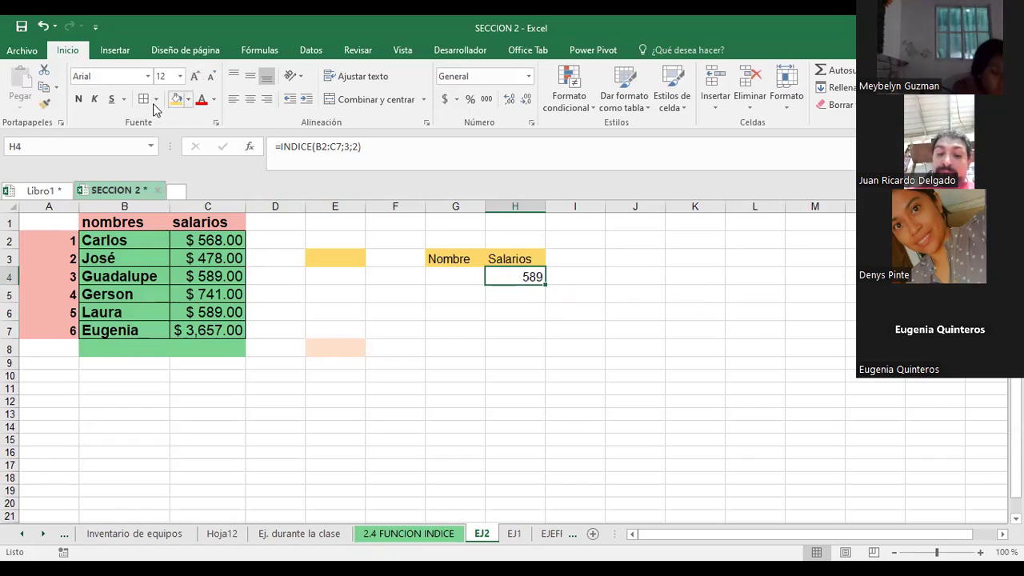
pyautogui.rightClick(512, 278)
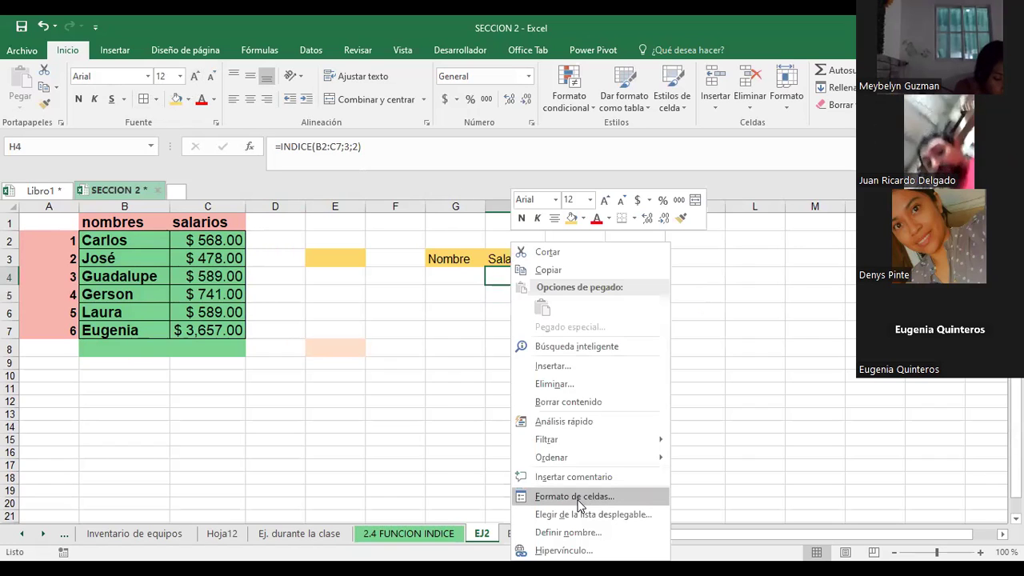
pyautogui.click(575, 496)
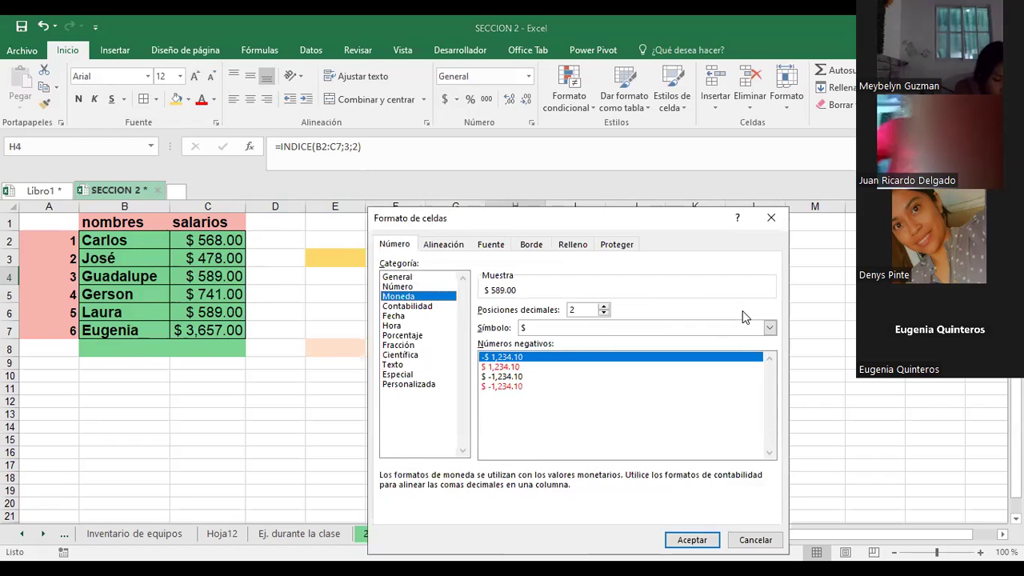
pyautogui.click(685, 539)
pyautogui.click(627, 323)
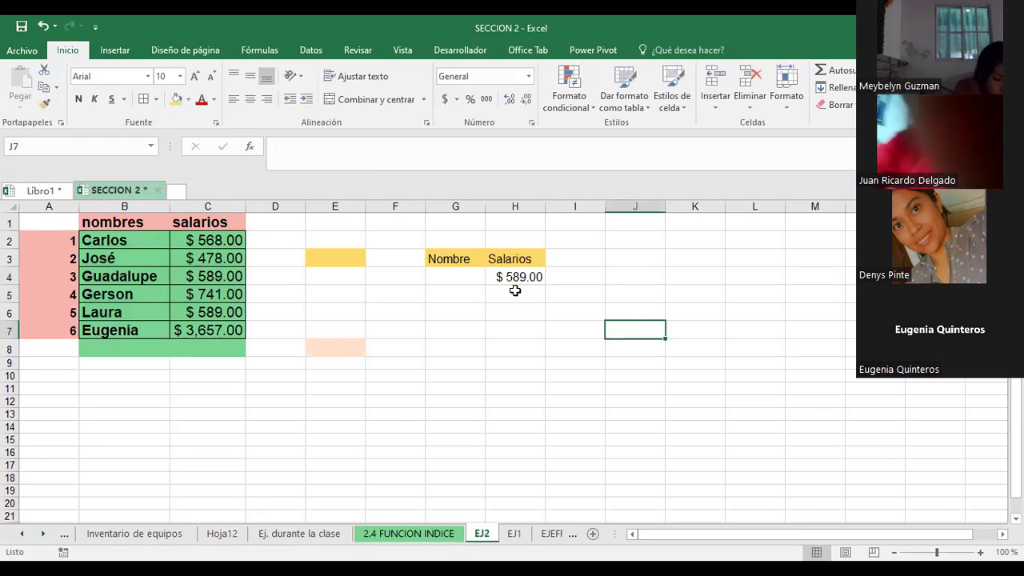
pyautogui.click(515, 281)
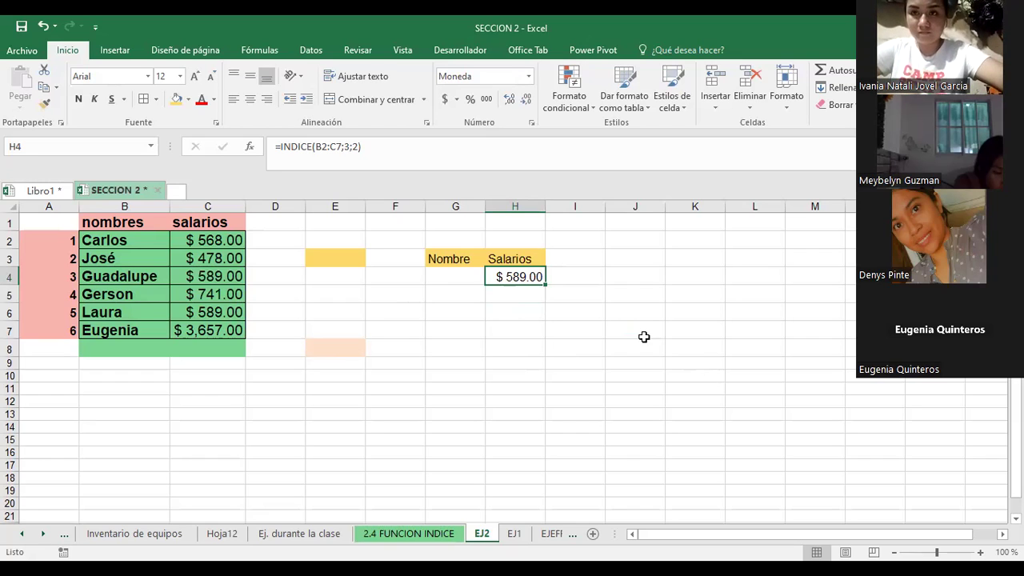
# Retype the B1 column header as 'Nombre', correcting the Caps Lock mistake.
pyautogui.click(143, 227)
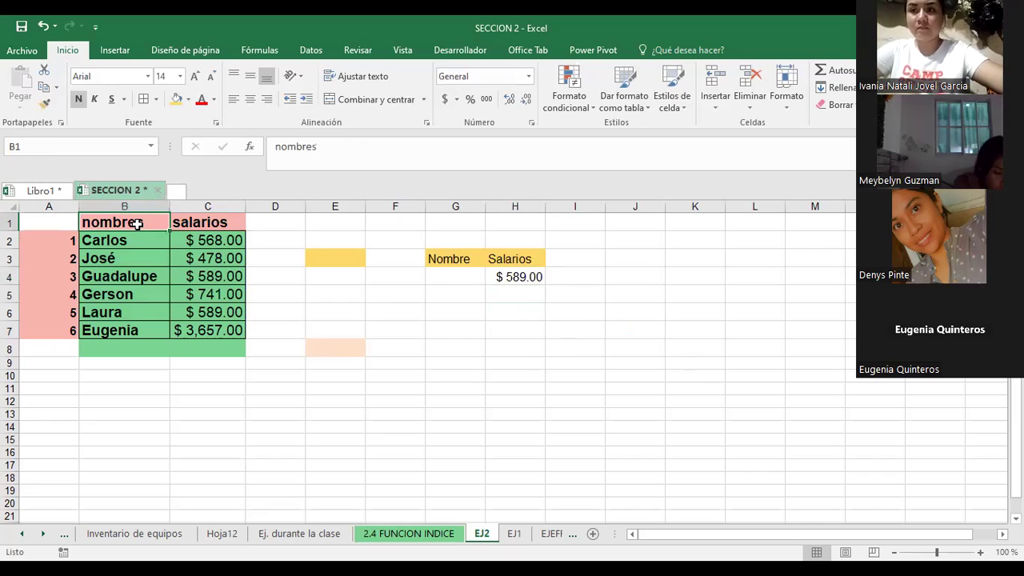
pyautogui.write('nOMBRE')
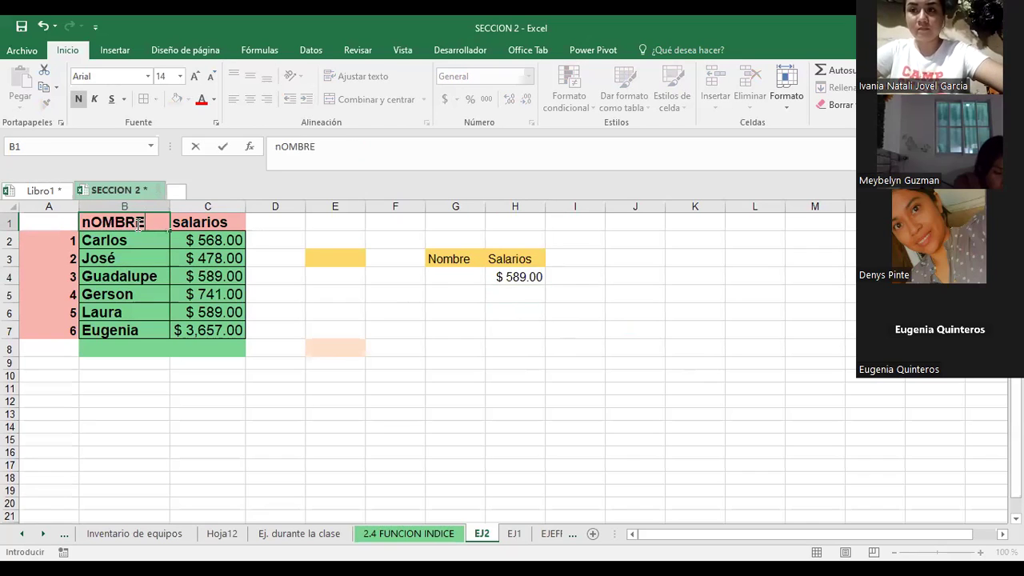
pyautogui.press('BackSpace')
pyautogui.press('BackSpace')
pyautogui.press('BackSpace')
pyautogui.press('BackSpace')
pyautogui.press('BackSpace')
pyautogui.press('BackSpace')
pyautogui.write('Nombre')
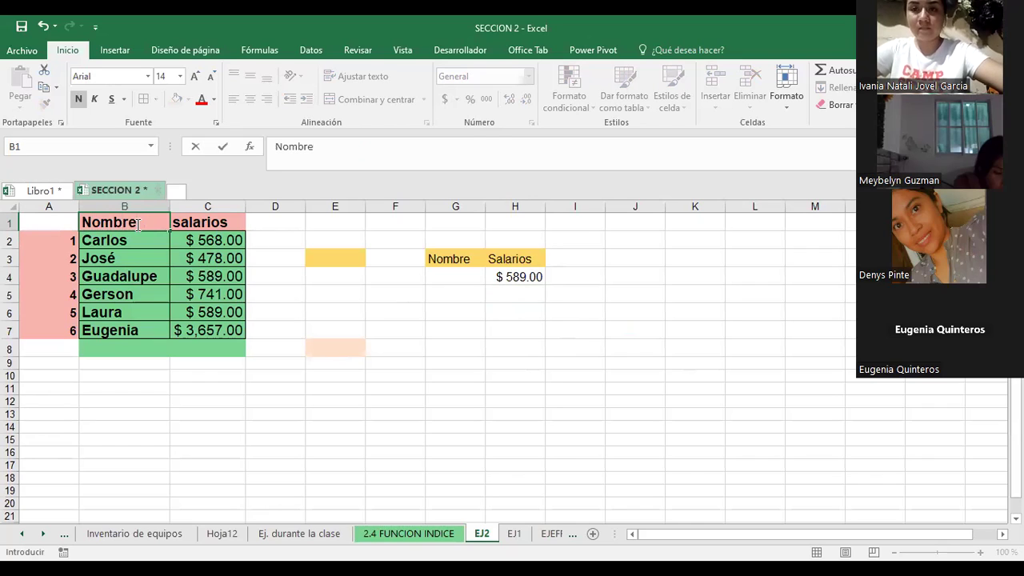
pyautogui.press('Return')
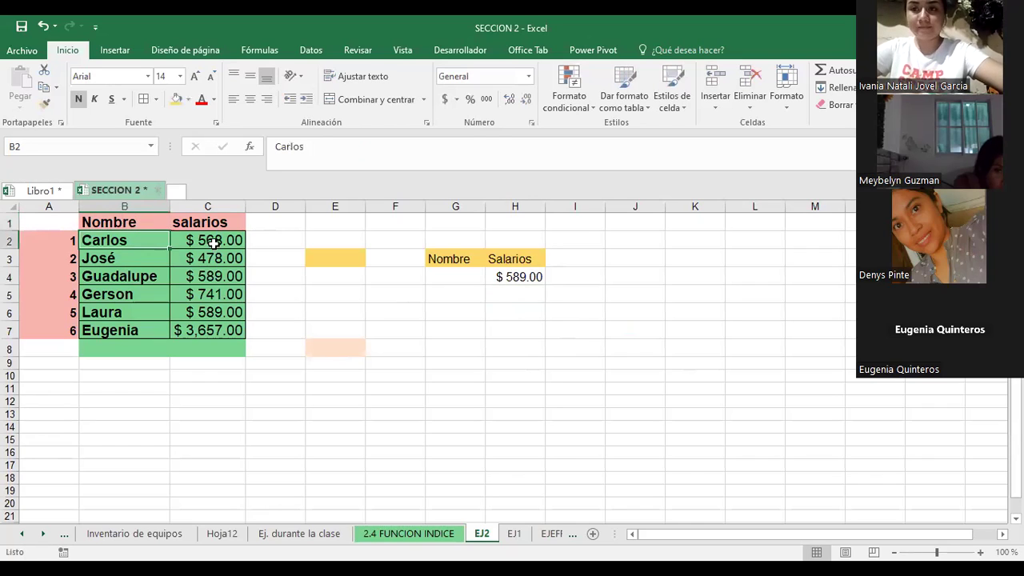
pyautogui.click(507, 279)
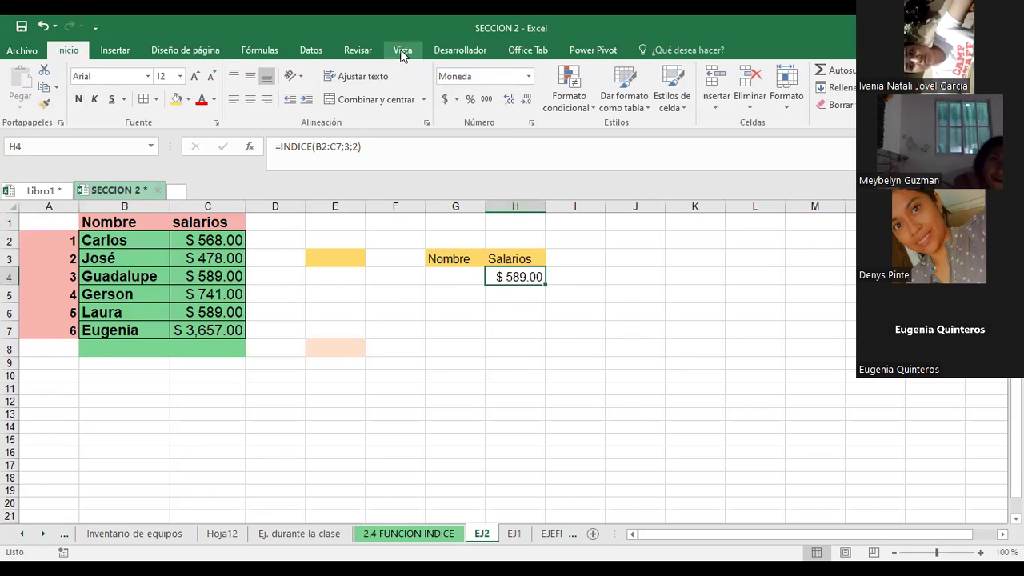
# Trace H4's precedents with Rastrear precedentes, following the arrow back to B2:C7.
pyautogui.click(473, 52)
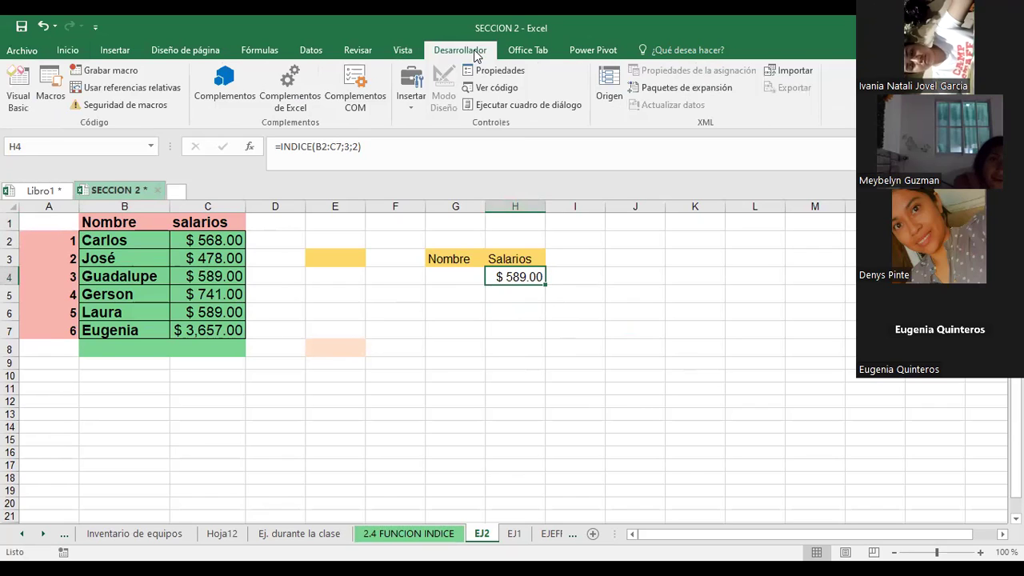
pyautogui.click(354, 53)
pyautogui.click(301, 50)
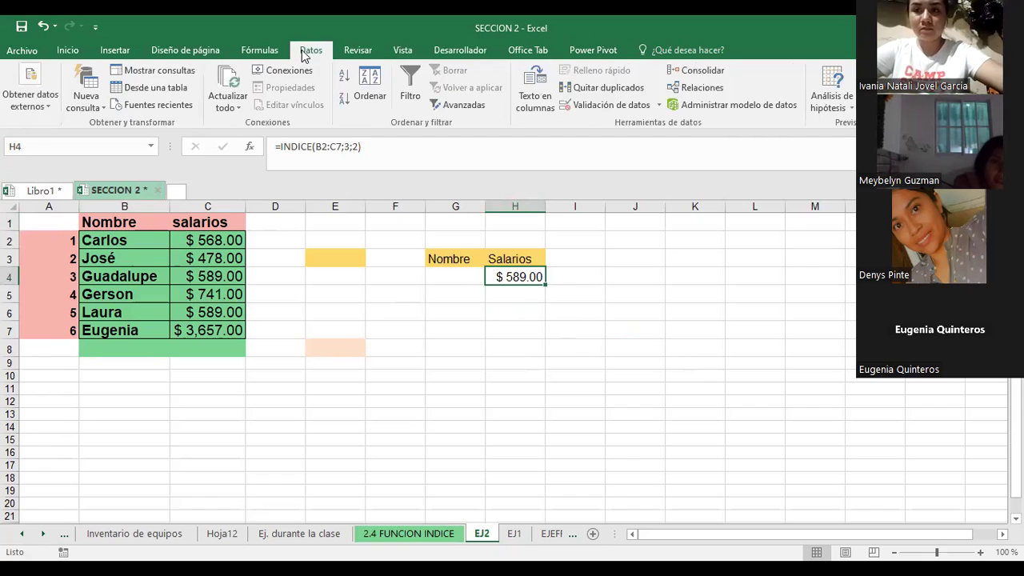
pyautogui.click(259, 50)
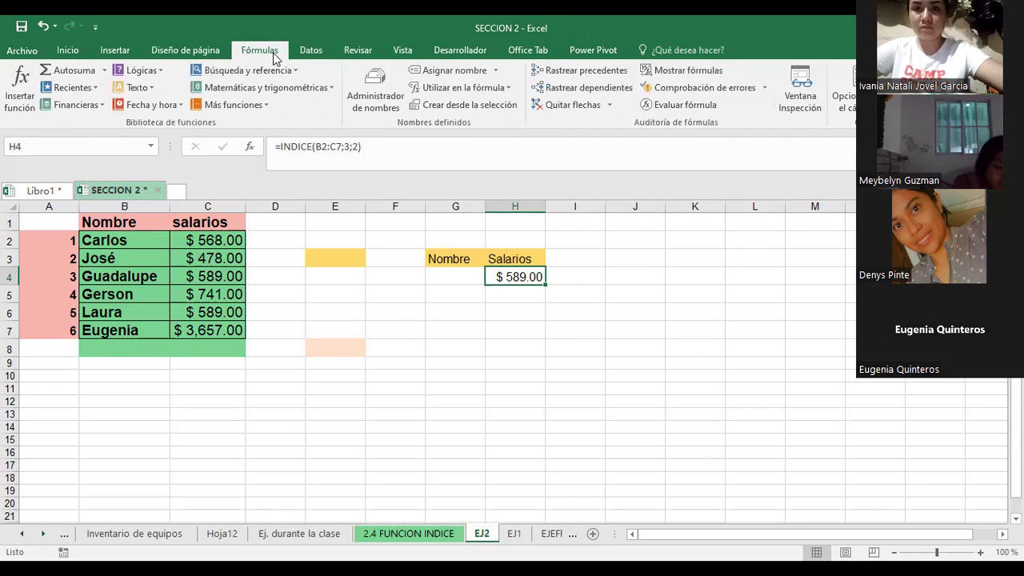
pyautogui.click(604, 68)
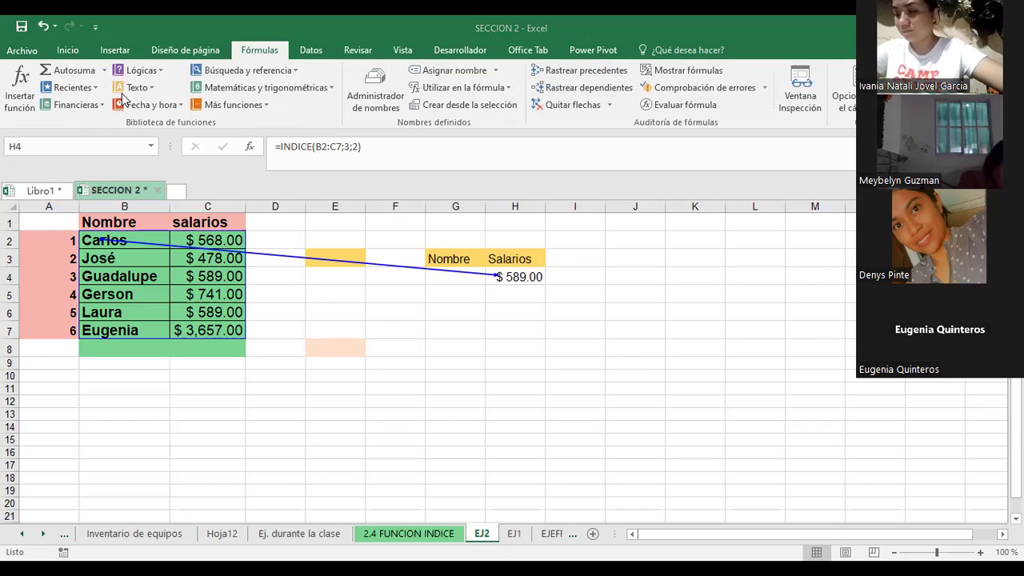
pyautogui.doubleClick(463, 274)
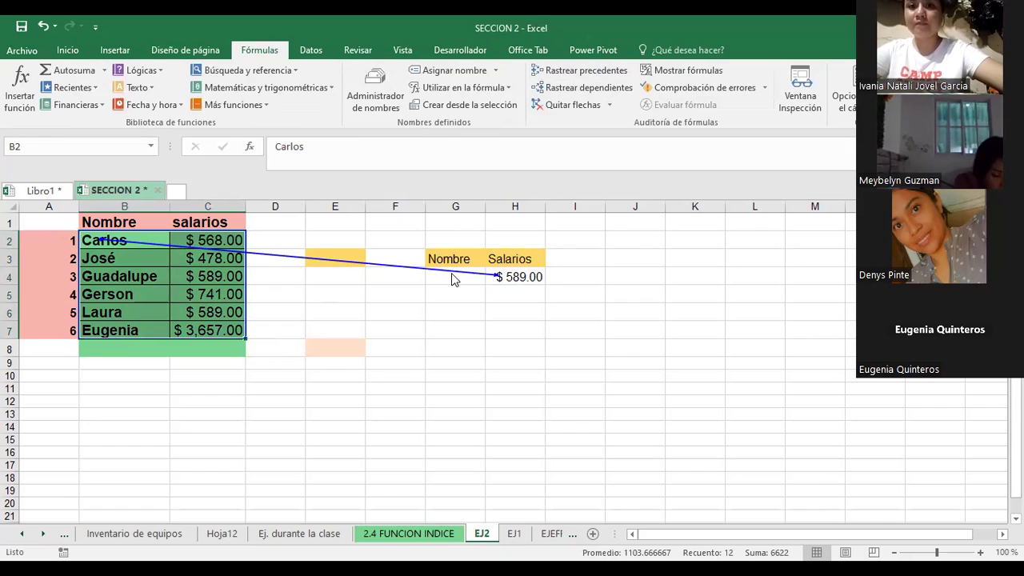
pyautogui.doubleClick(451, 273)
pyautogui.click(443, 282)
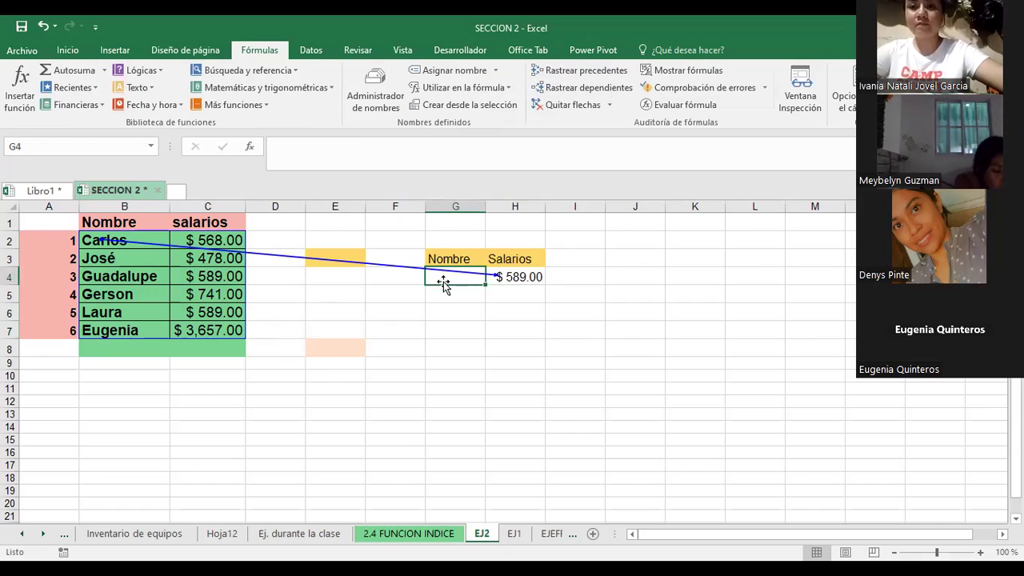
# Enter =INDICE(B2:C7;3;1) in G4 to return the name Guadalupe.
pyautogui.write('=')
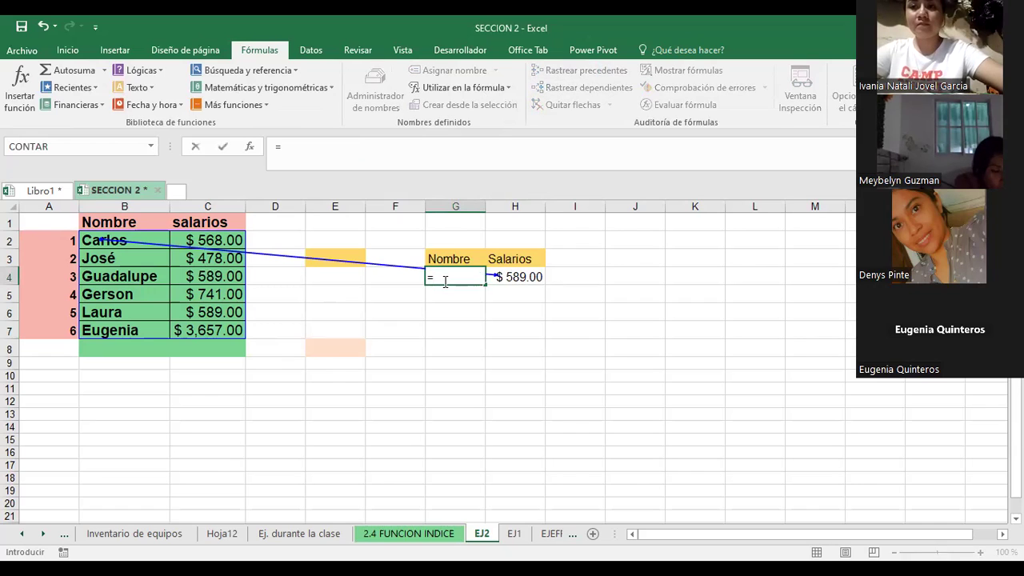
pyautogui.write('indice')
pyautogui.press('BackSpace')
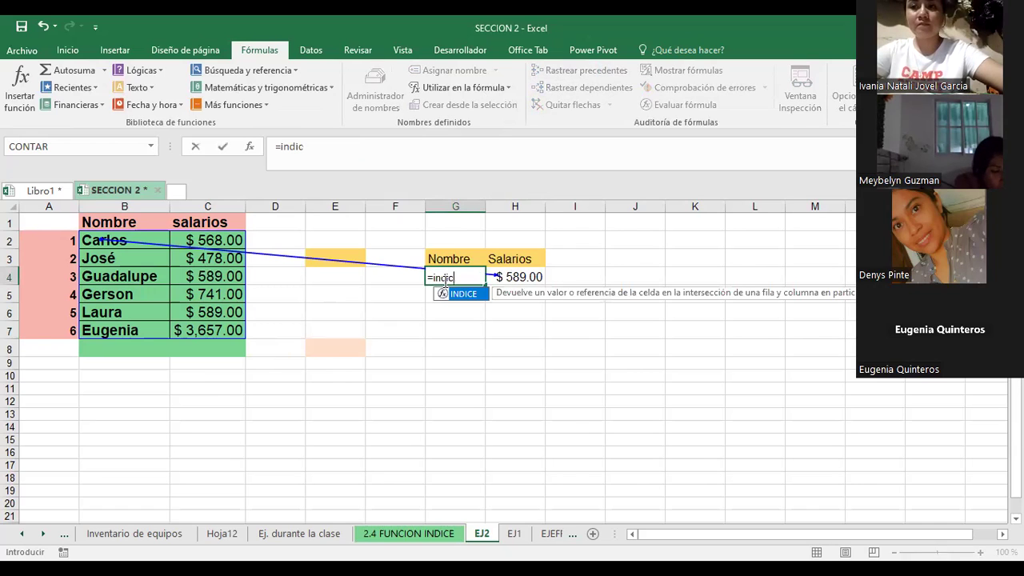
pyautogui.press('BackSpace')
pyautogui.press('BackSpace')
pyautogui.press('BackSpace')
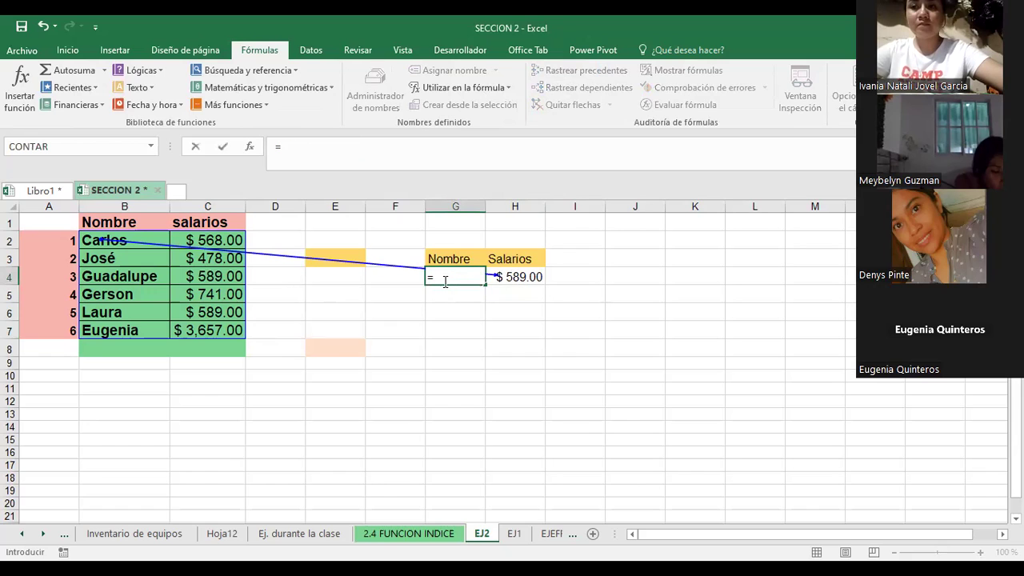
pyautogui.write('INDICE')
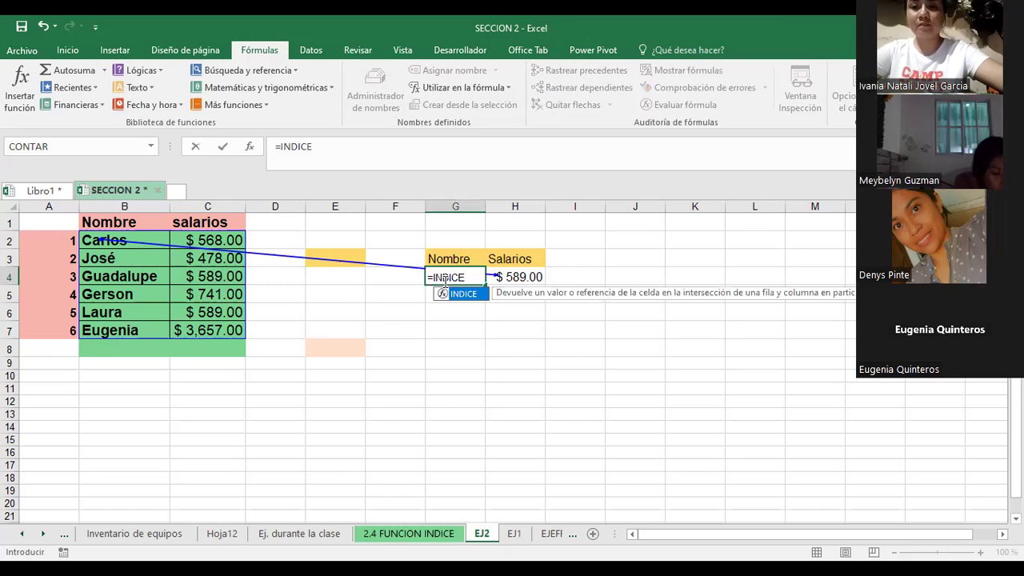
pyautogui.write('(')
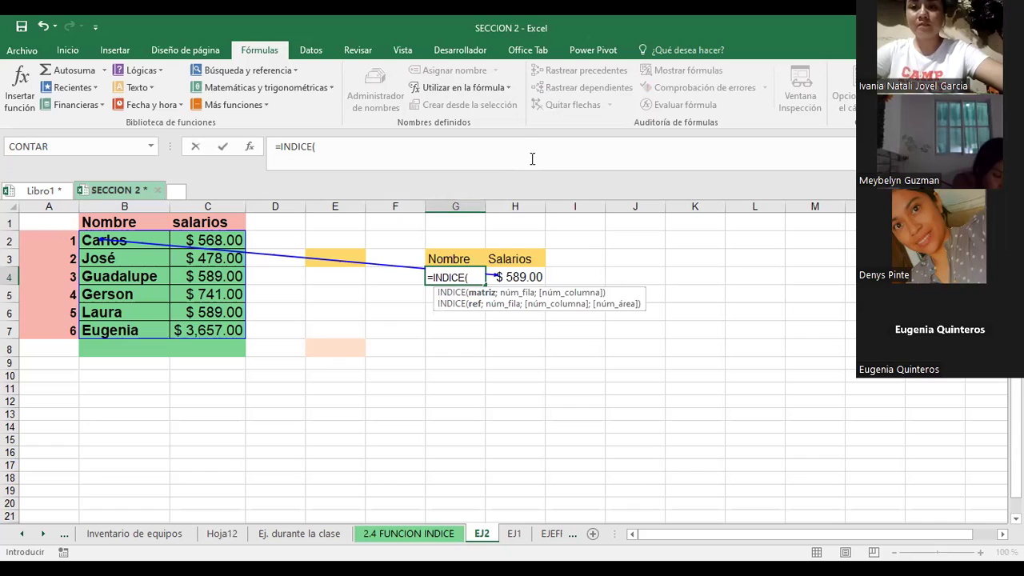
pyautogui.click(104, 241)
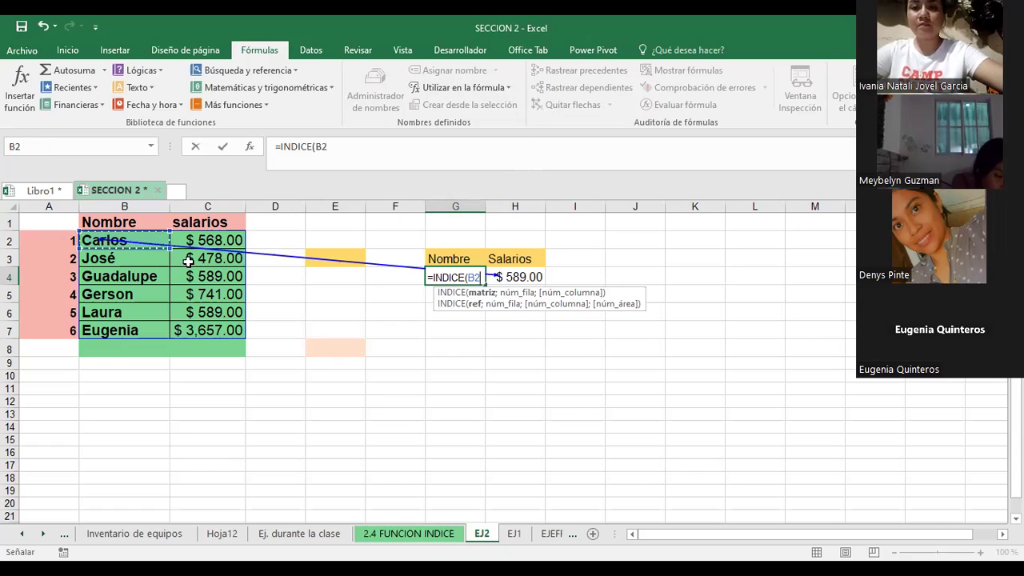
pyautogui.keyDown('shift'); pyautogui.click(209, 322); pyautogui.keyUp('shift')
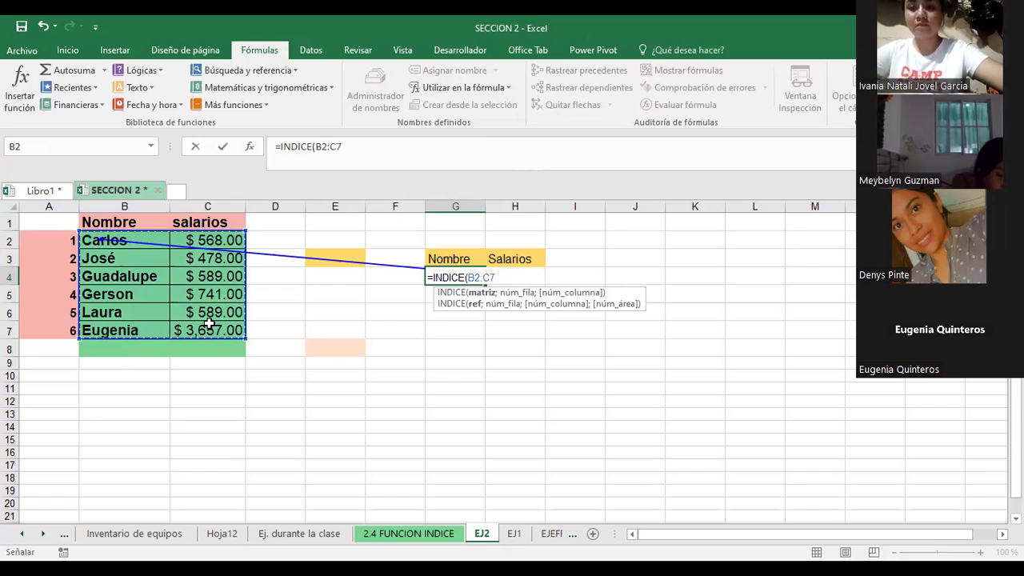
pyautogui.write(';')
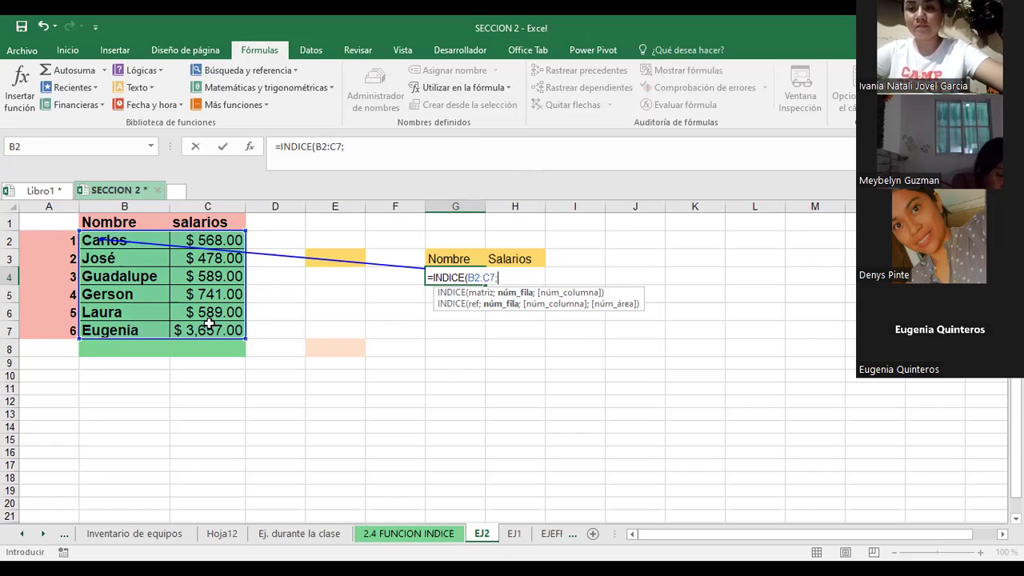
pyautogui.write('3')
pyautogui.write(';1')
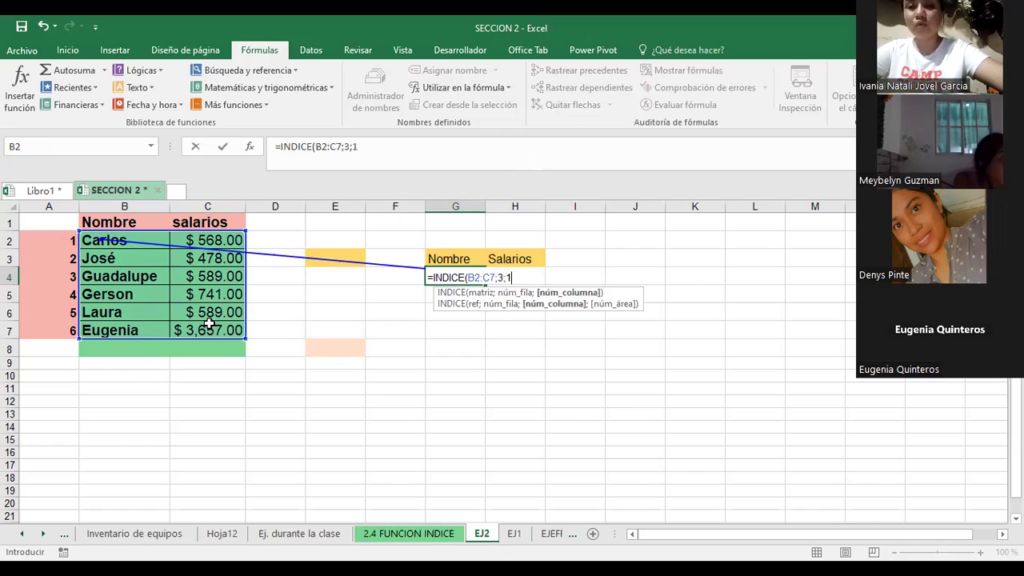
pyautogui.write(')')
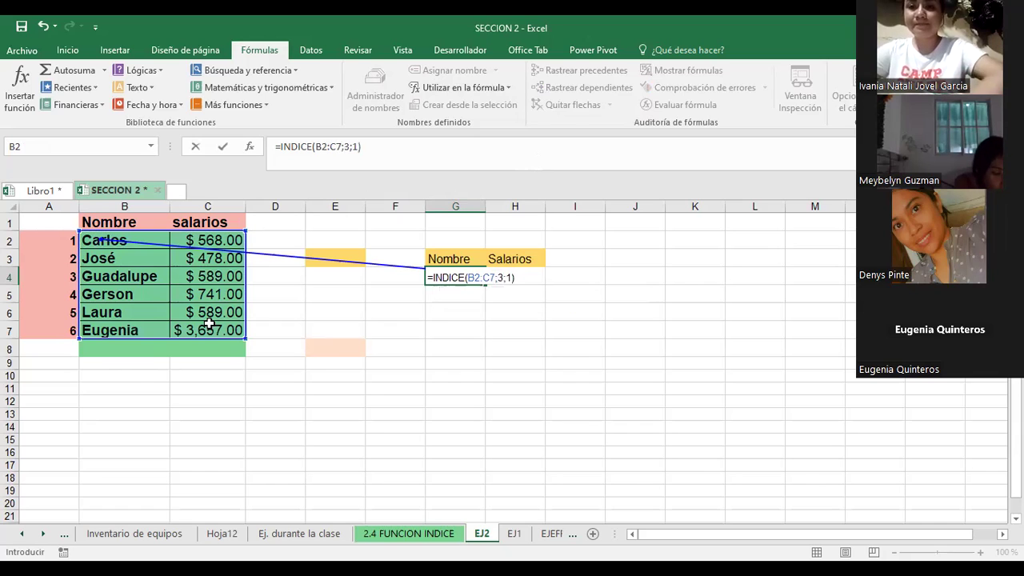
pyautogui.press('Return')
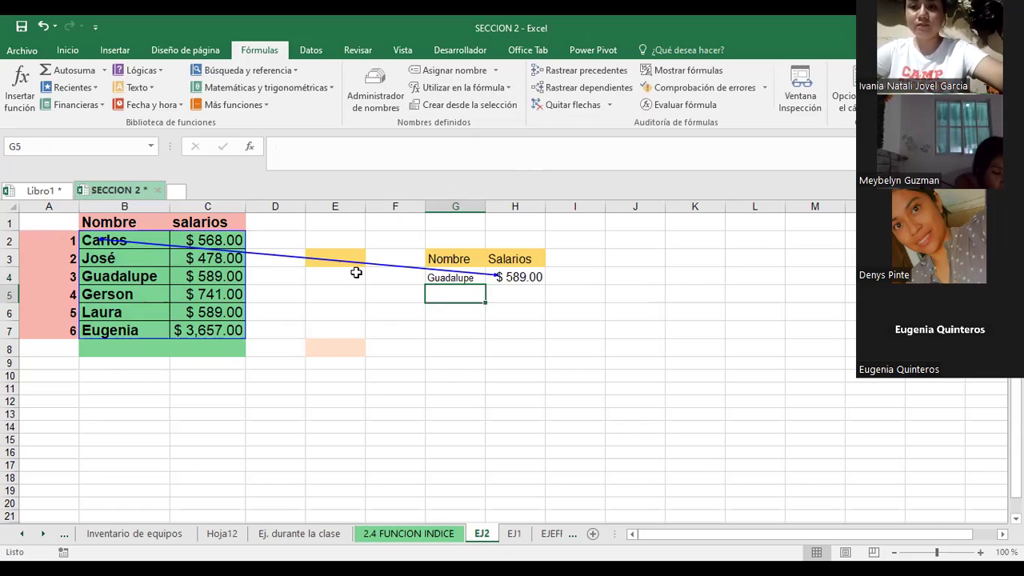
# Review the G4 formula and select the name and salary results G4:H4.
pyautogui.click(447, 275)
pyautogui.doubleClick(447, 277)
pyautogui.moveTo(442, 278); pyautogui.dragTo(617, 261)
pyautogui.click(617, 262)
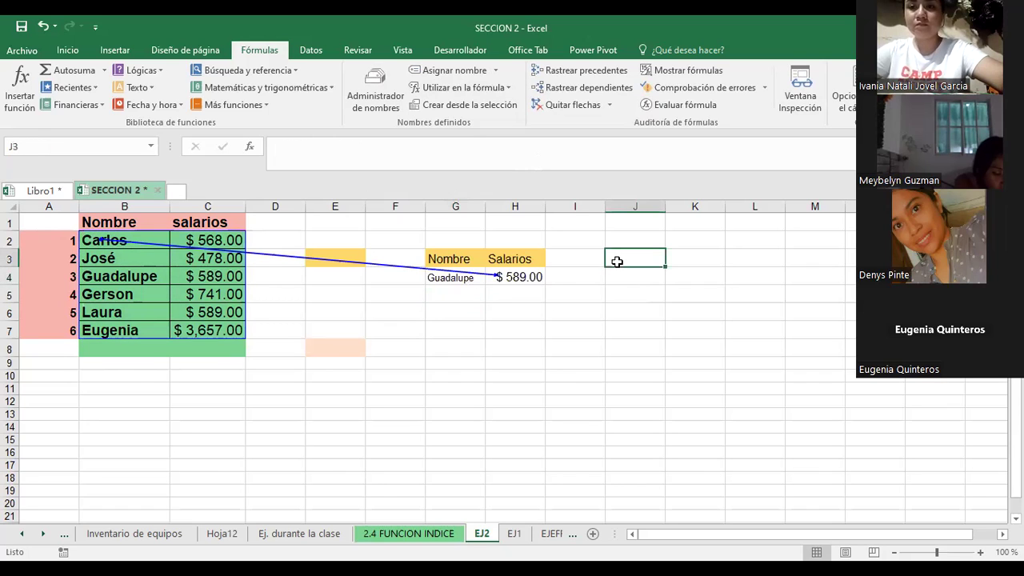
pyautogui.moveTo(517, 278); pyautogui.dragTo(452, 278)
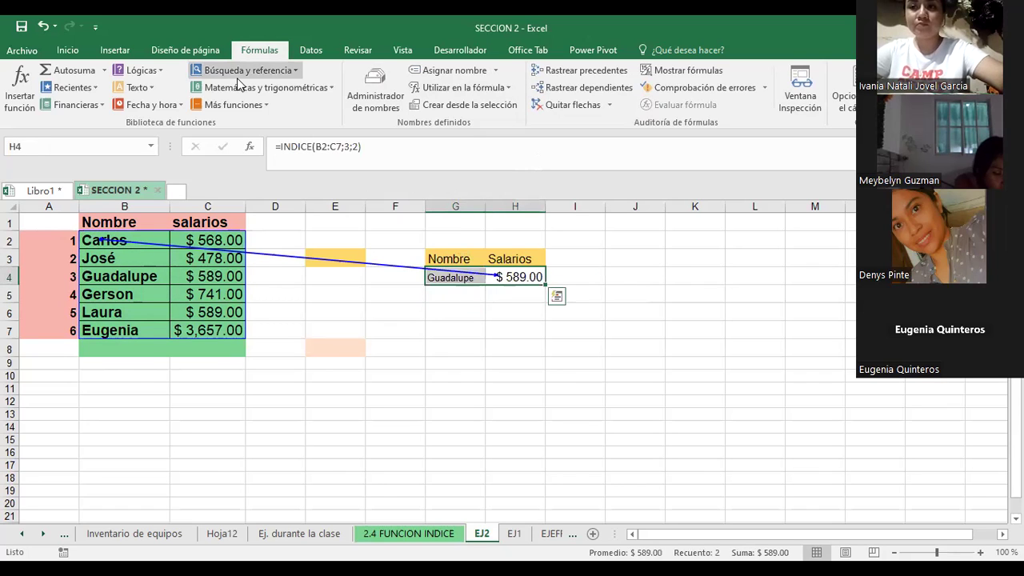
pyautogui.click(74, 53)
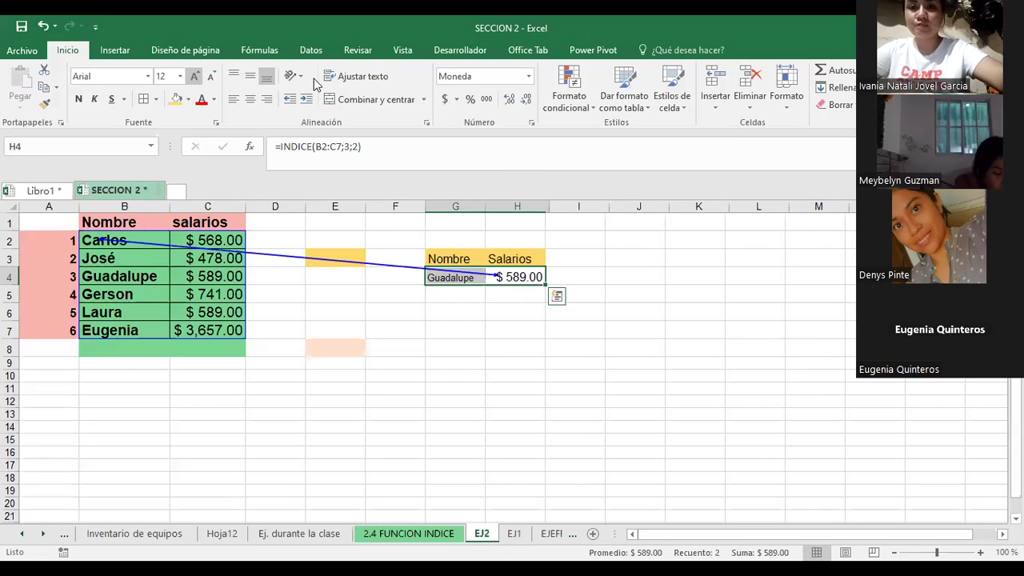
pyautogui.click(195, 76)
pyautogui.click(194, 76)
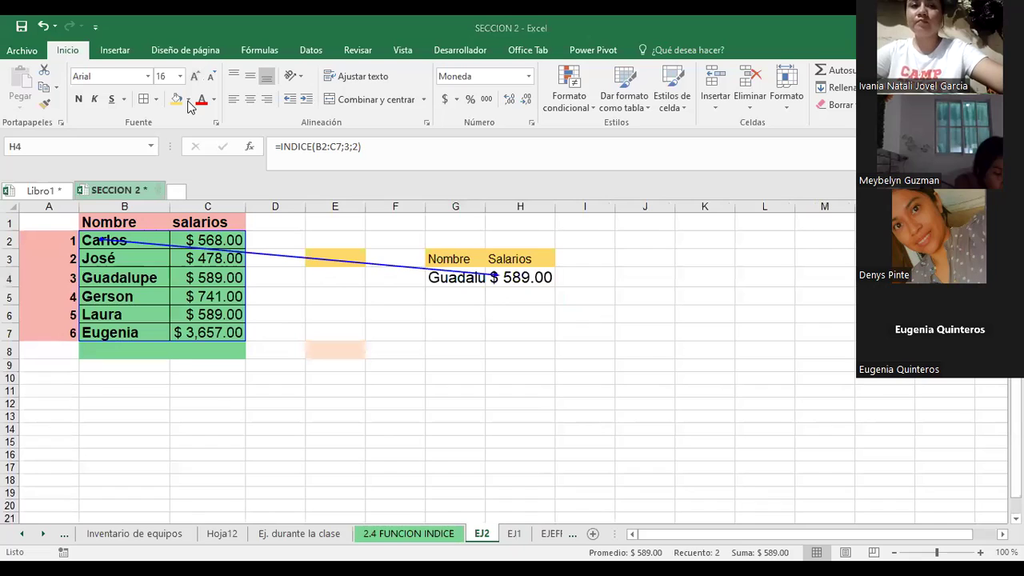
pyautogui.click(189, 100)
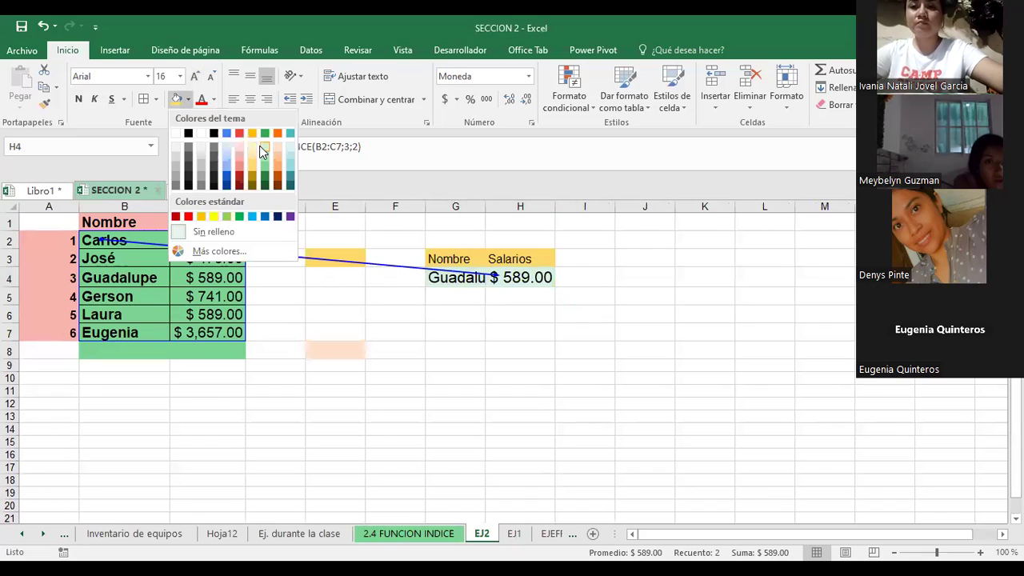
pyautogui.click(585, 256)
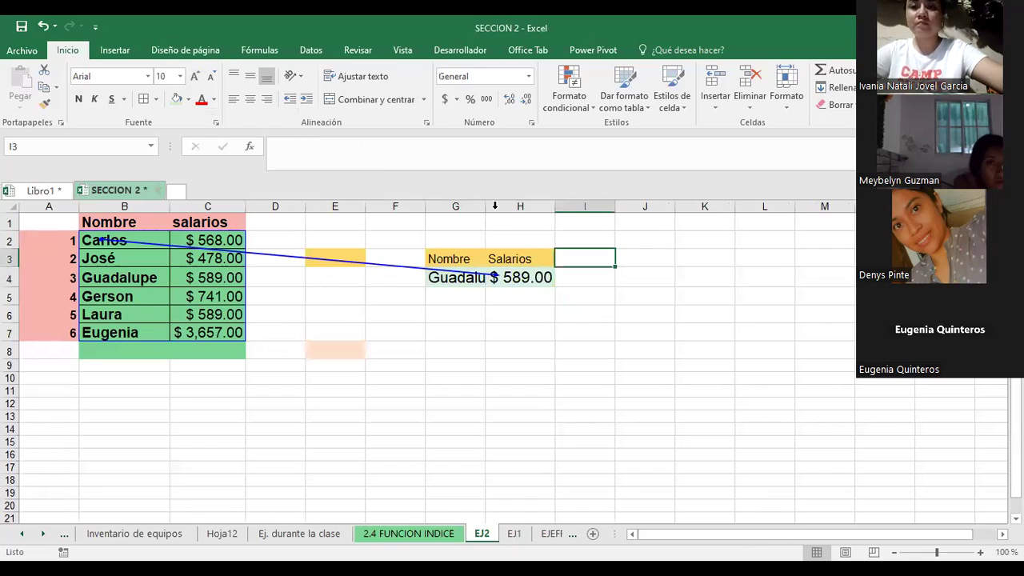
pyautogui.moveTo(486, 206); pyautogui.dragTo(555, 206)
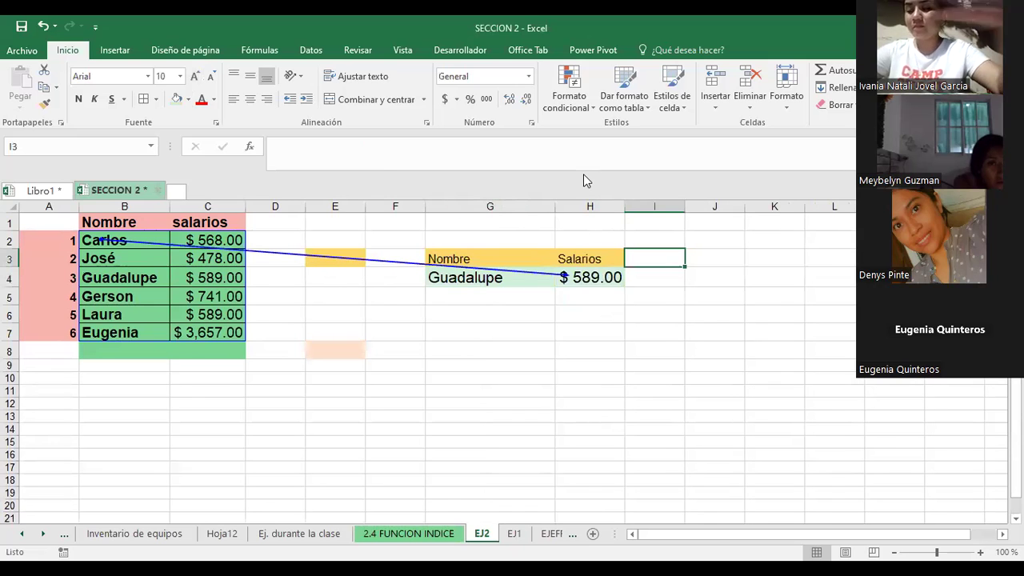
pyautogui.click(257, 53)
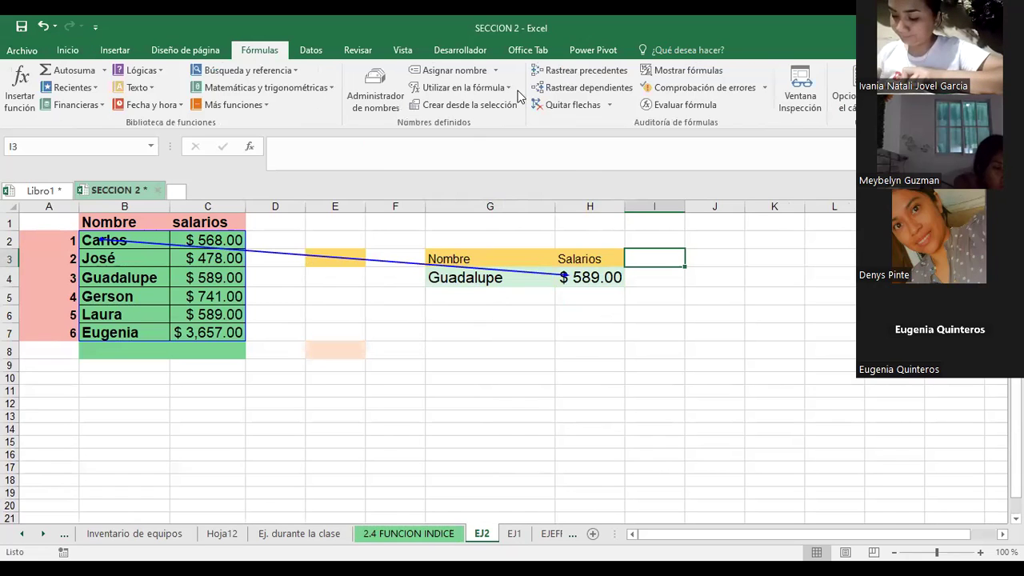
pyautogui.click(564, 70)
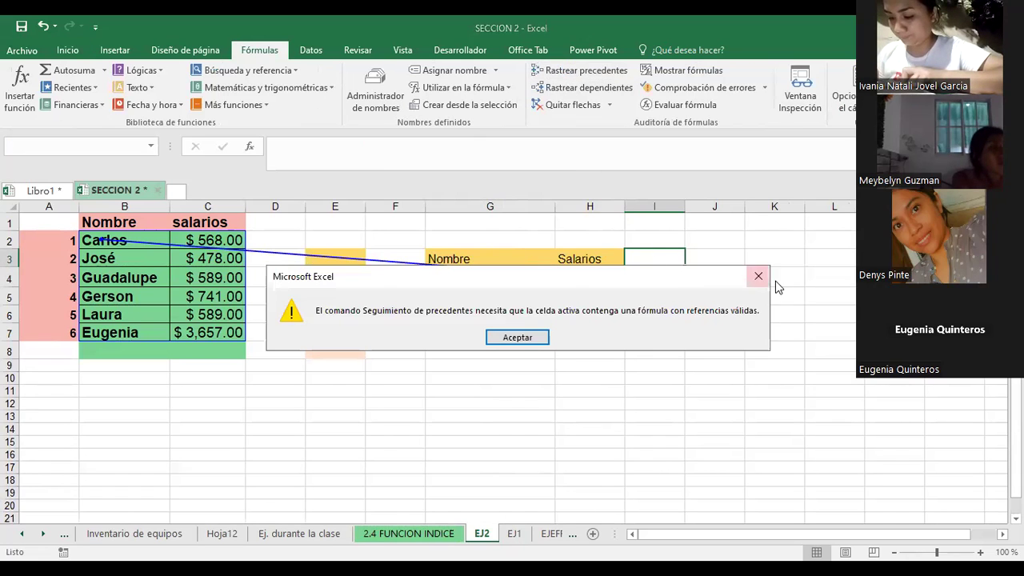
pyautogui.press('Return')
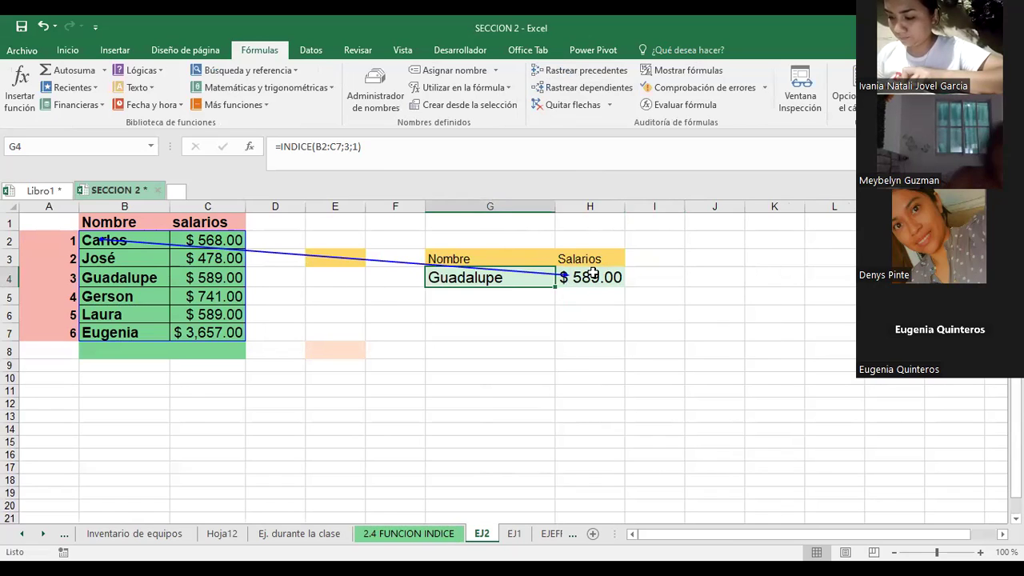
pyautogui.click(210, 278)
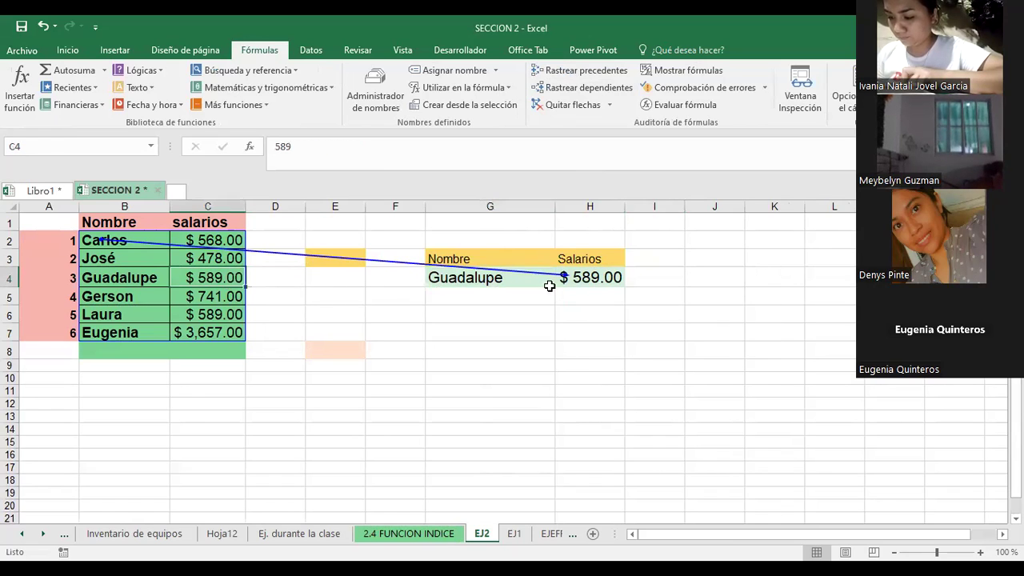
pyautogui.click(576, 277)
pyautogui.click(104, 276)
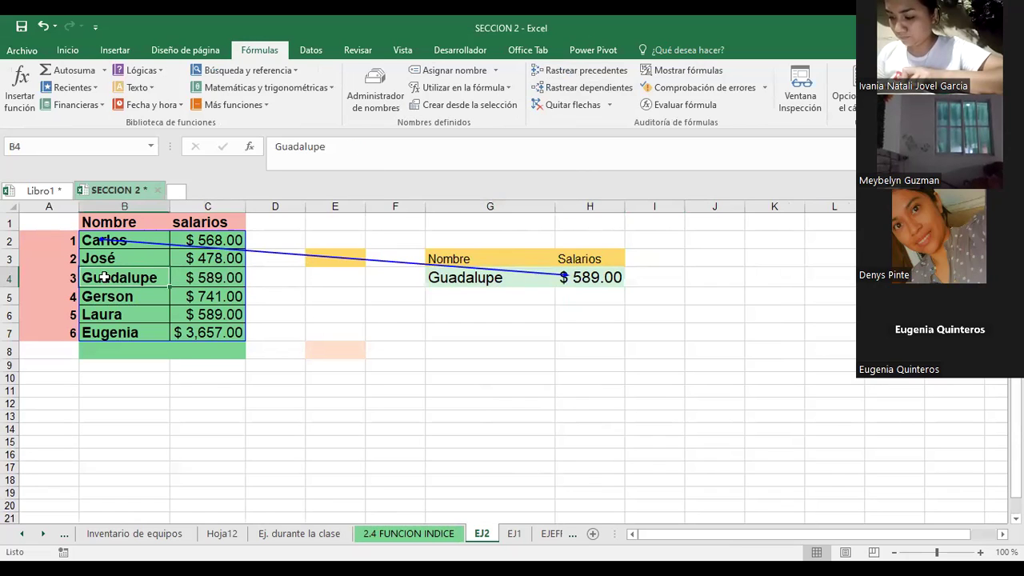
pyautogui.click(464, 280)
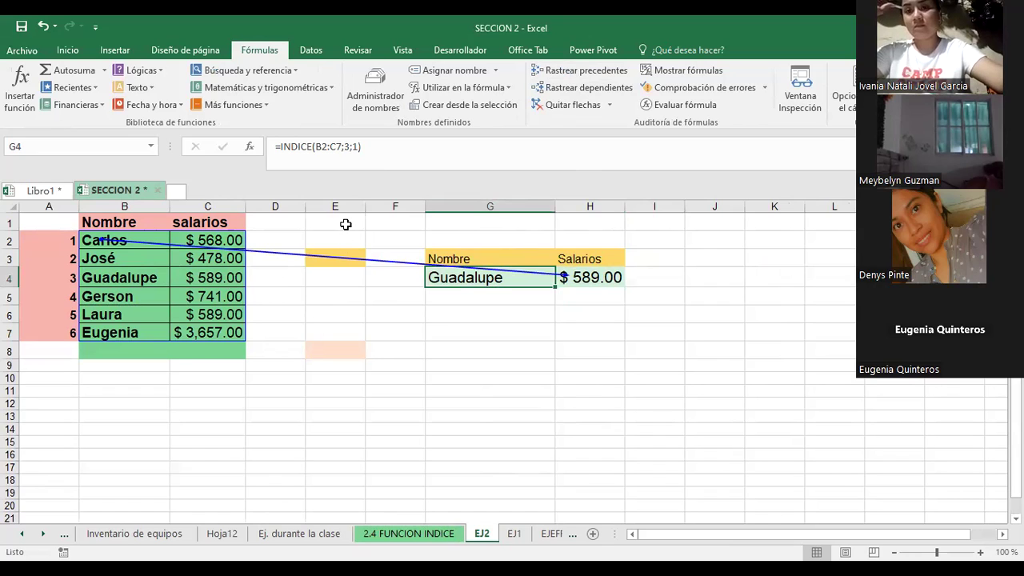
pyautogui.click(693, 258)
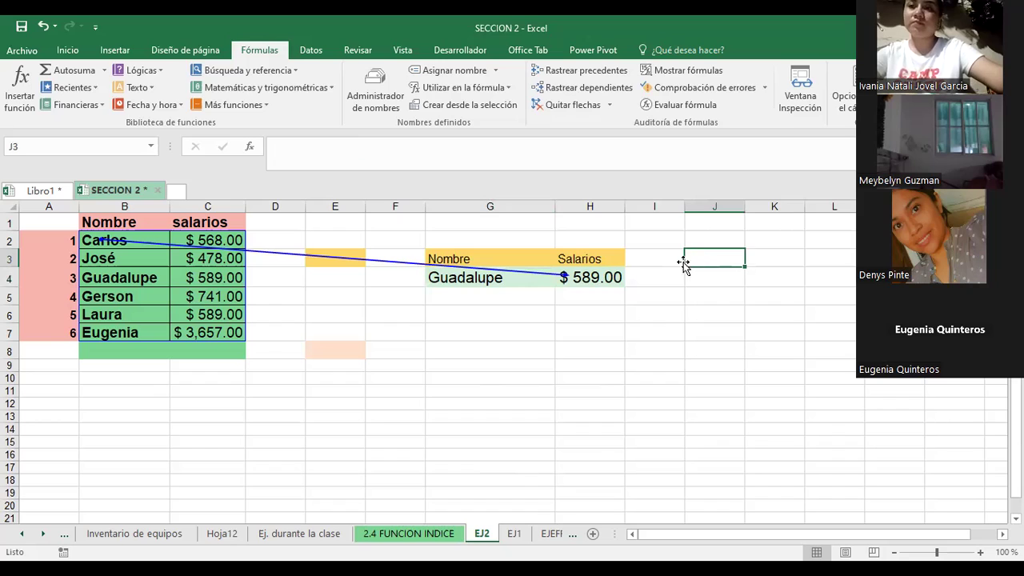
pyautogui.click(676, 260)
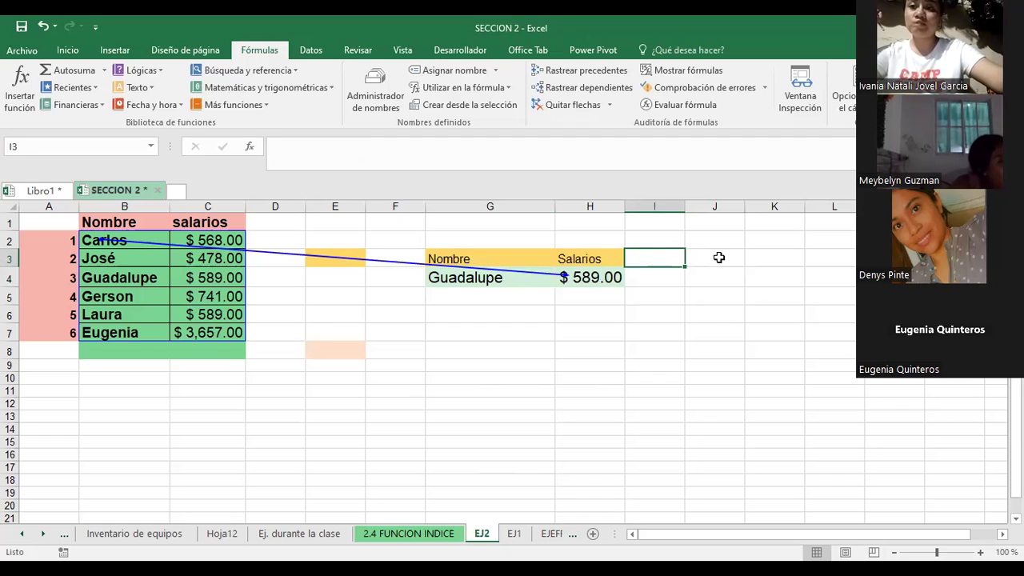
pyautogui.click(719, 258)
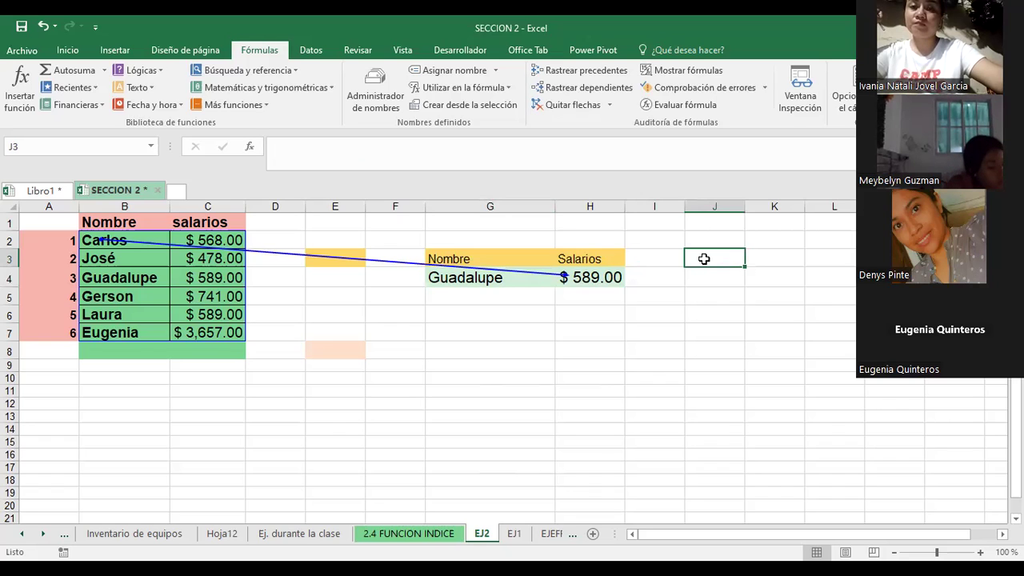
pyautogui.click(659, 251)
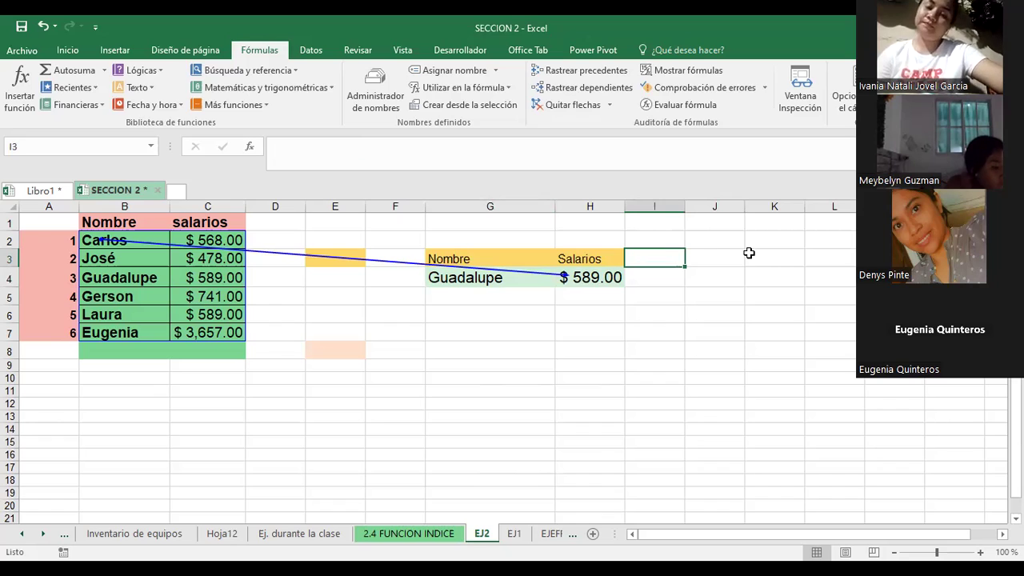
pyautogui.press('Up')
pyautogui.click(720, 244)
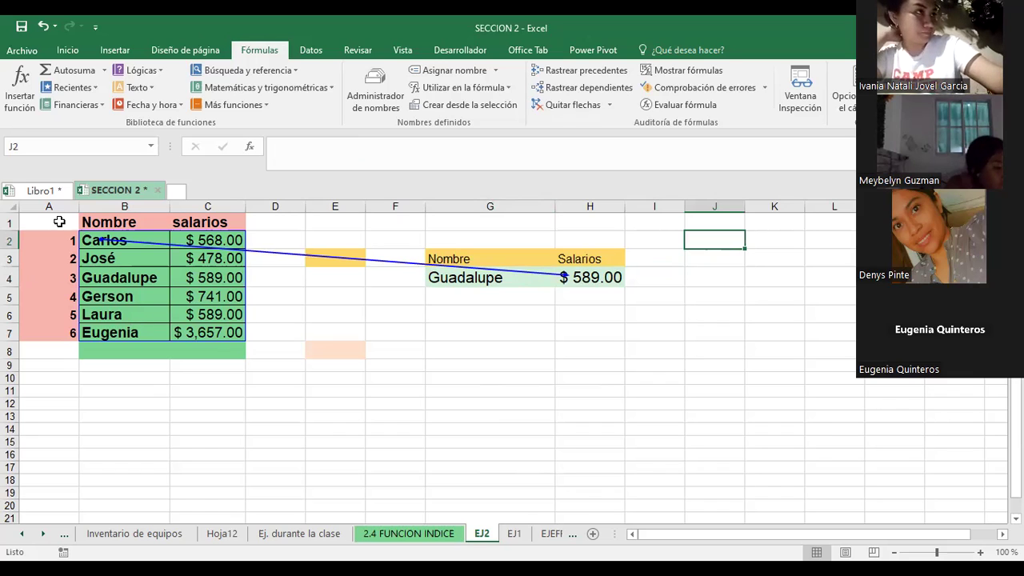
# Select the name and salary table A1:C8 on the EJ2 sheet.
pyautogui.moveTo(59, 222); pyautogui.dragTo(196, 351)
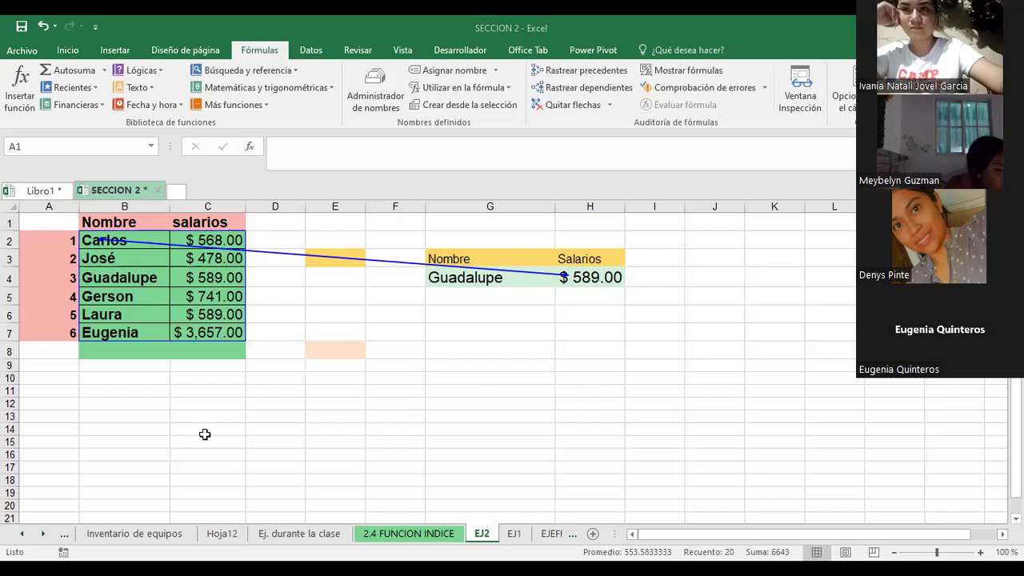
pyautogui.hotkey('ctrl', 'a')
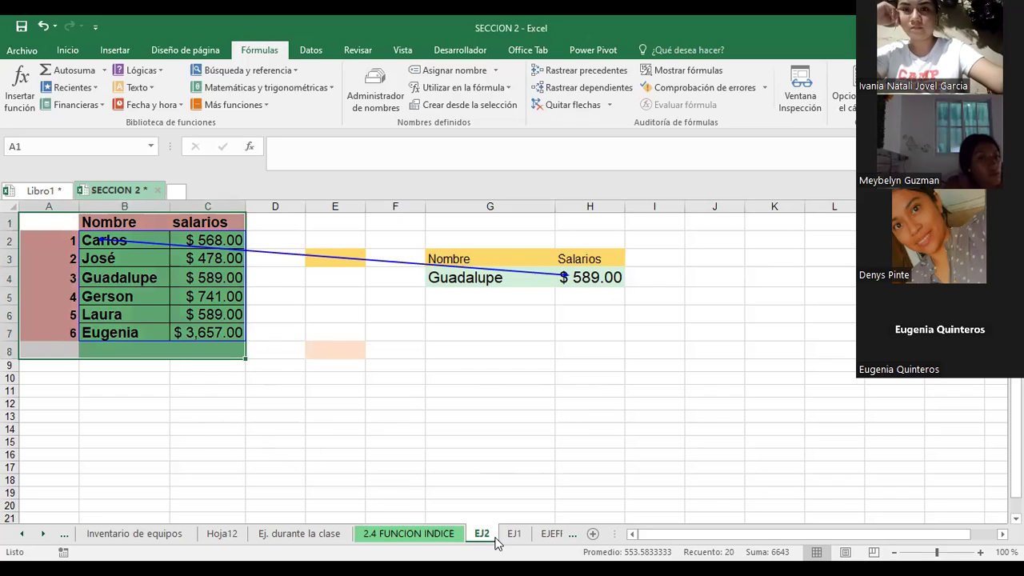
pyautogui.click(514, 534)
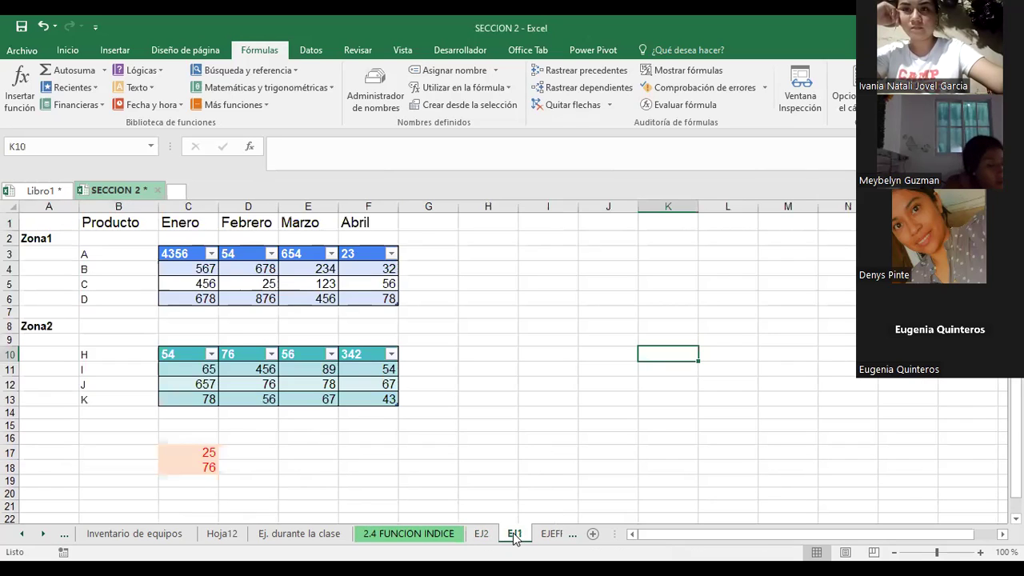
pyautogui.click(343, 479)
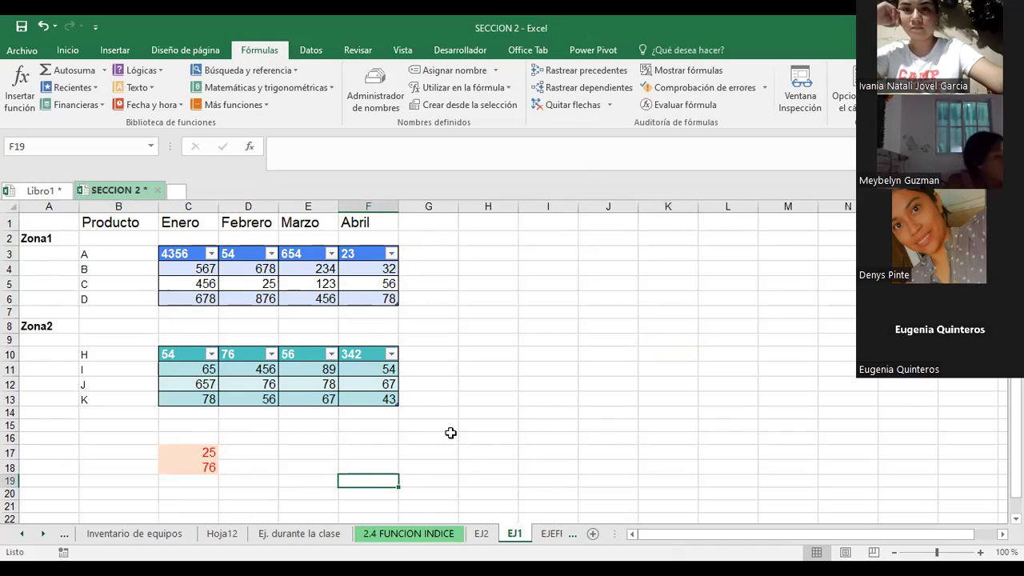
pyautogui.click(442, 427)
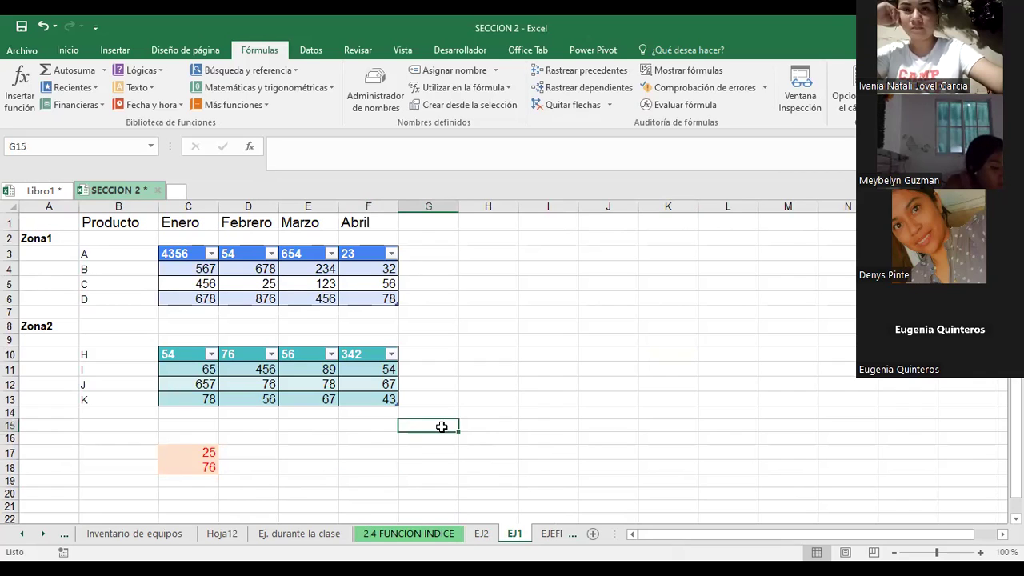
pyautogui.click(487, 421)
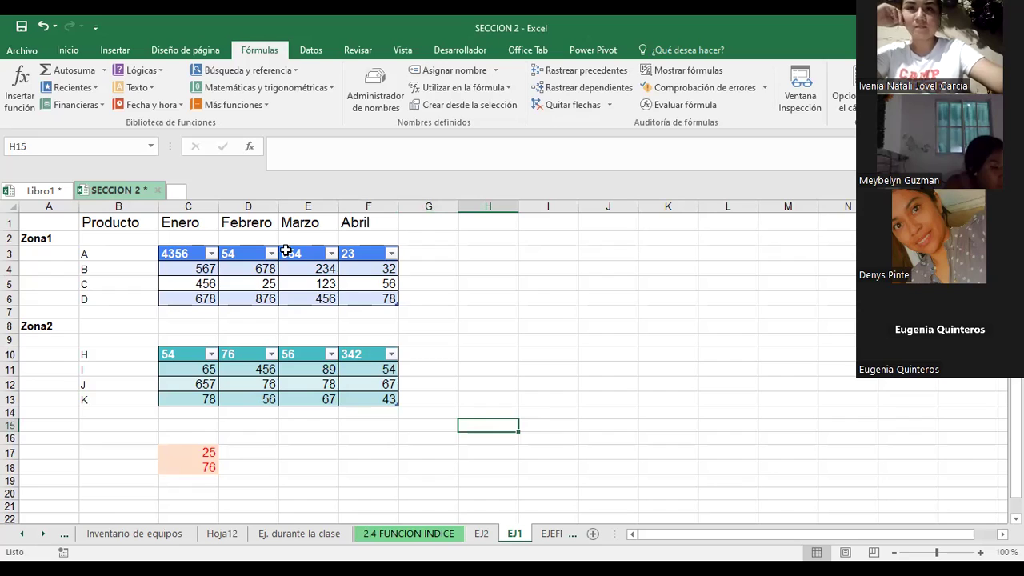
pyautogui.click(179, 254)
pyautogui.moveTo(327, 284); pyautogui.dragTo(376, 298)
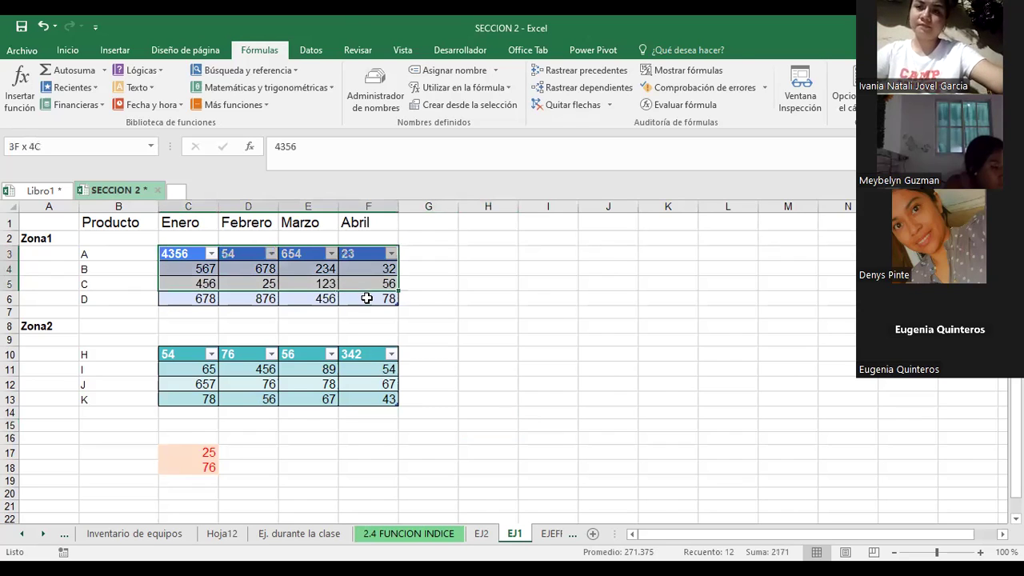
pyautogui.moveTo(179, 354); pyautogui.dragTo(376, 398)
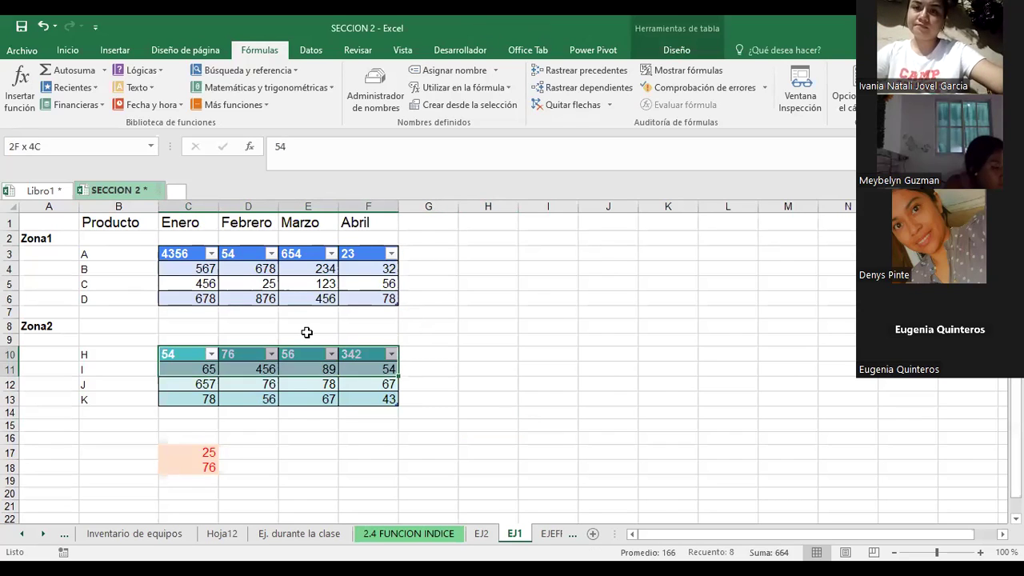
pyautogui.hotkey('ctrl', 'End')
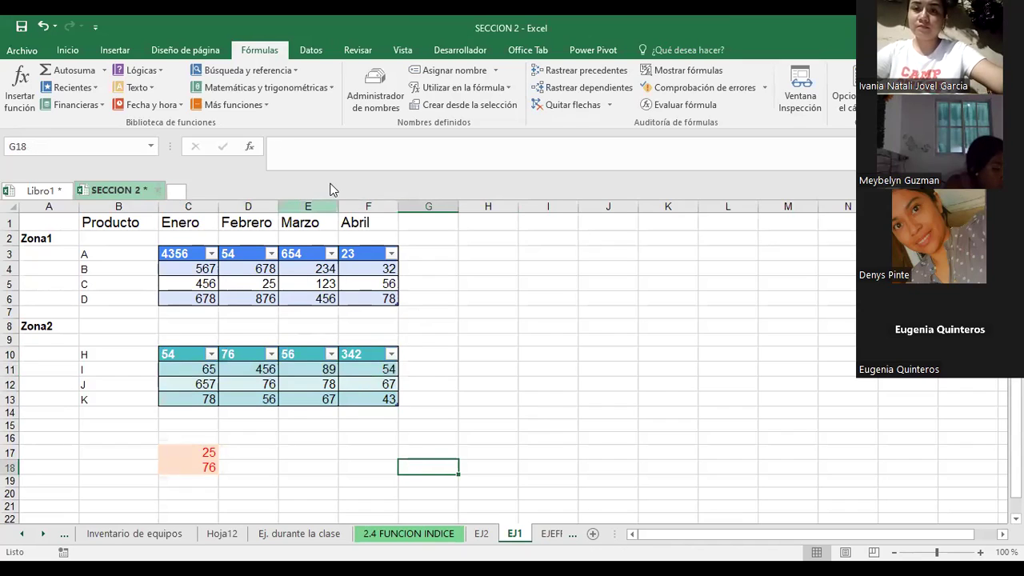
pyautogui.click(211, 255)
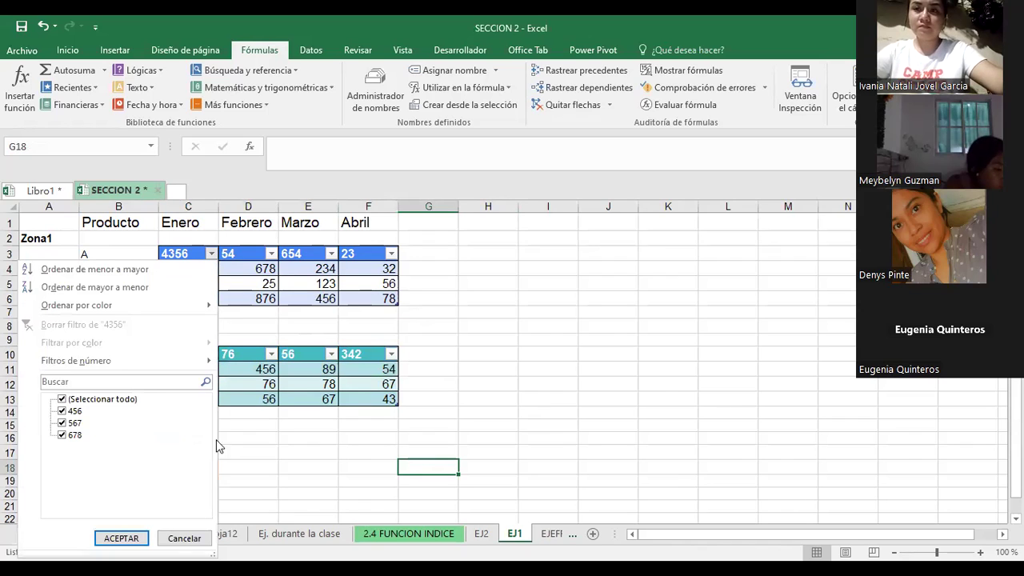
pyautogui.click(262, 451)
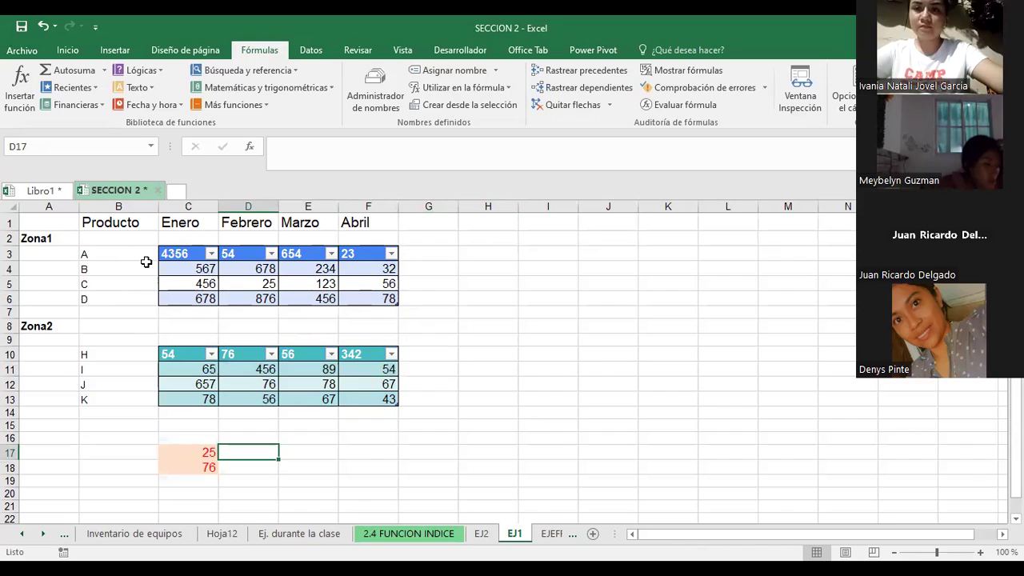
# Fill the Zona1 and Zona2 labels in A2 and A8 with salmon.
pyautogui.click(24, 237)
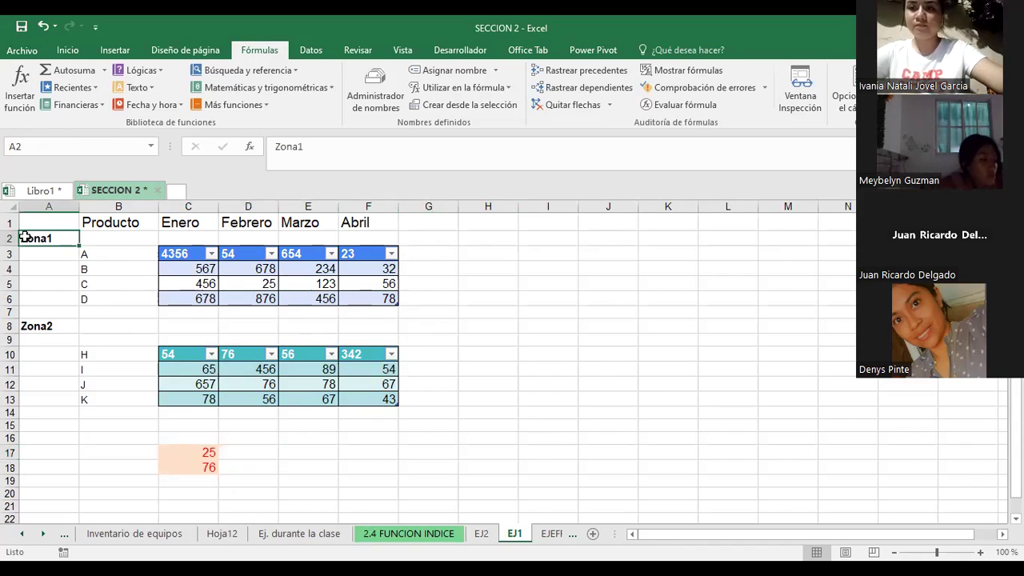
pyautogui.click(67, 50)
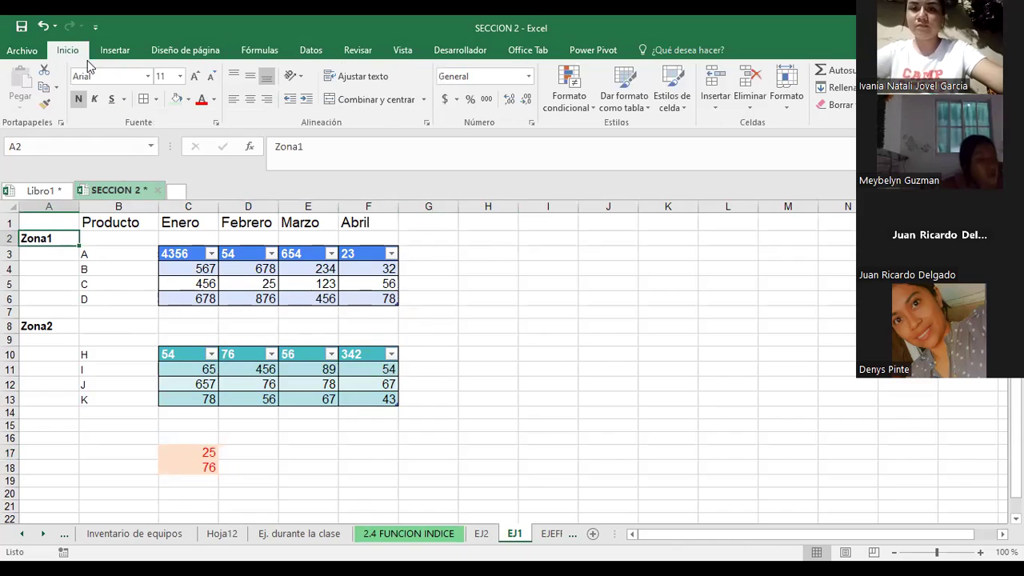
pyautogui.click(188, 100)
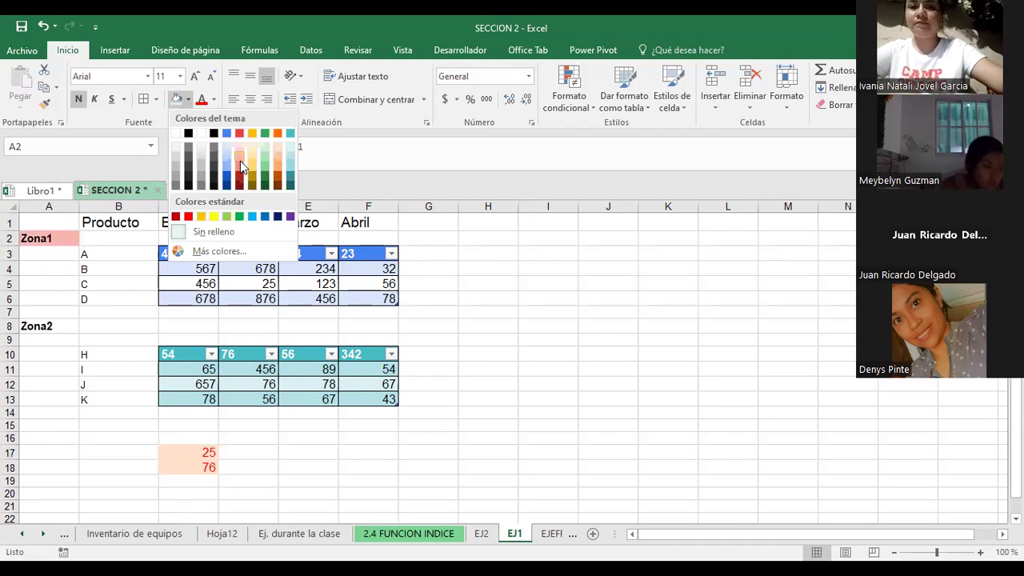
pyautogui.click(240, 161)
pyautogui.click(48, 326)
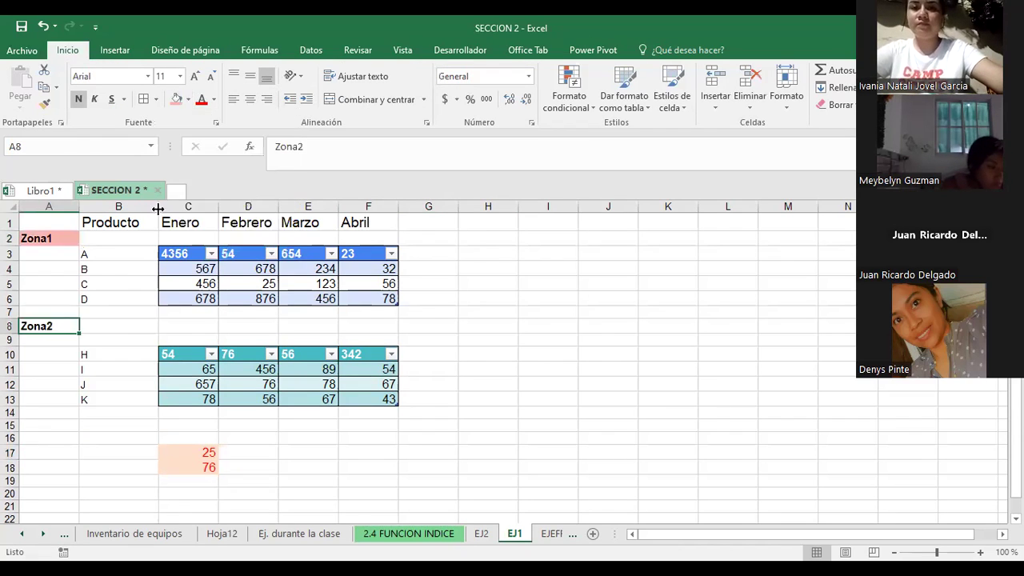
pyautogui.click(175, 100)
# Fill the product letters B3:B6 and B10:B13 with light orange.
pyautogui.moveTo(123, 255); pyautogui.dragTo(124, 297)
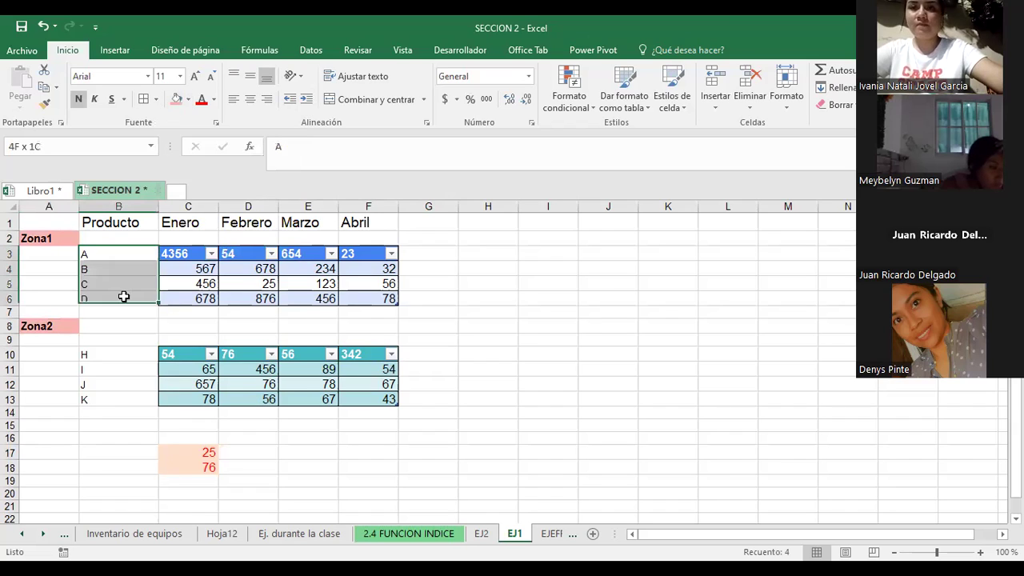
pyautogui.click(188, 98)
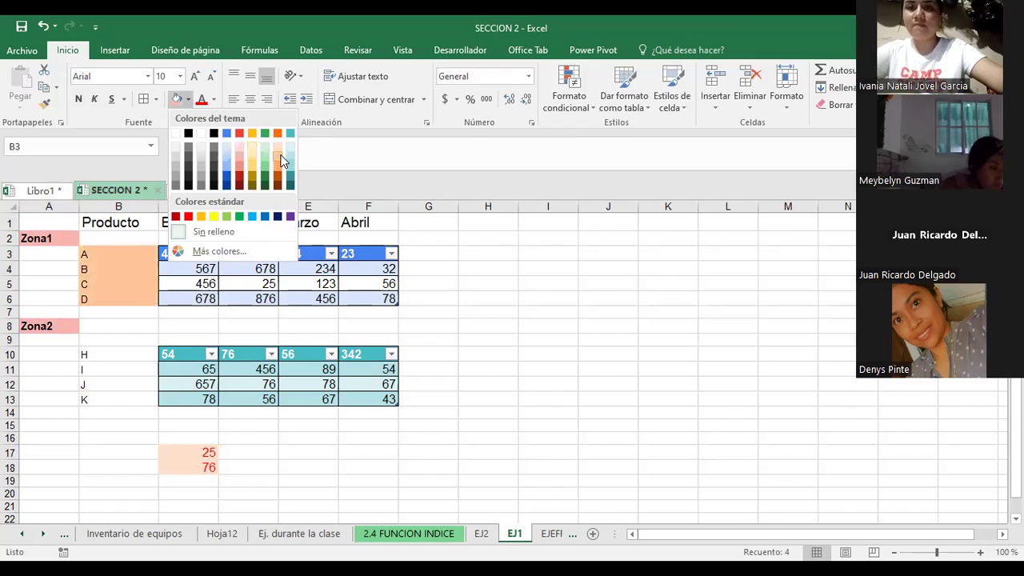
pyautogui.moveTo(104, 352); pyautogui.dragTo(101, 396)
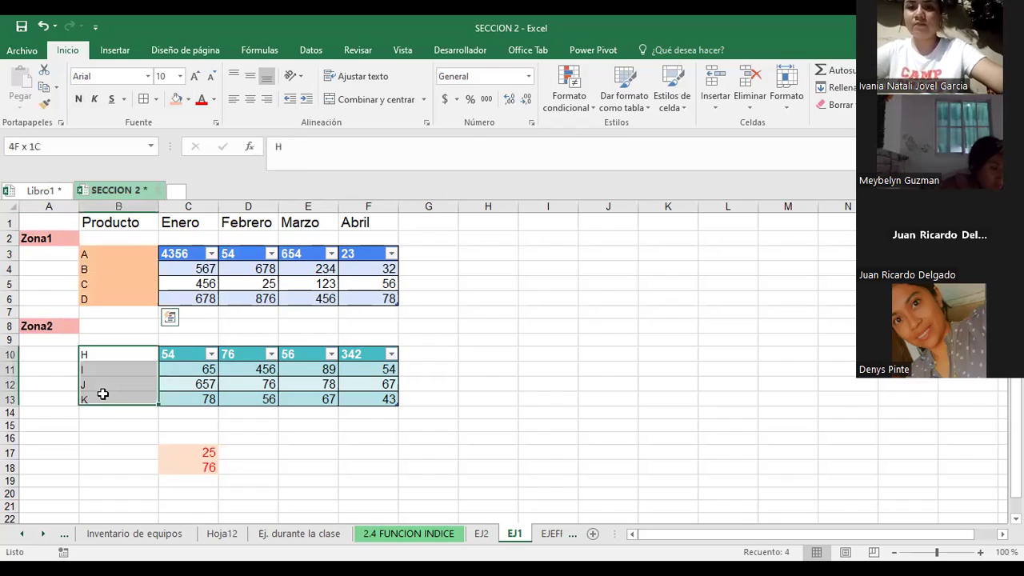
pyautogui.click(177, 98)
pyautogui.click(124, 426)
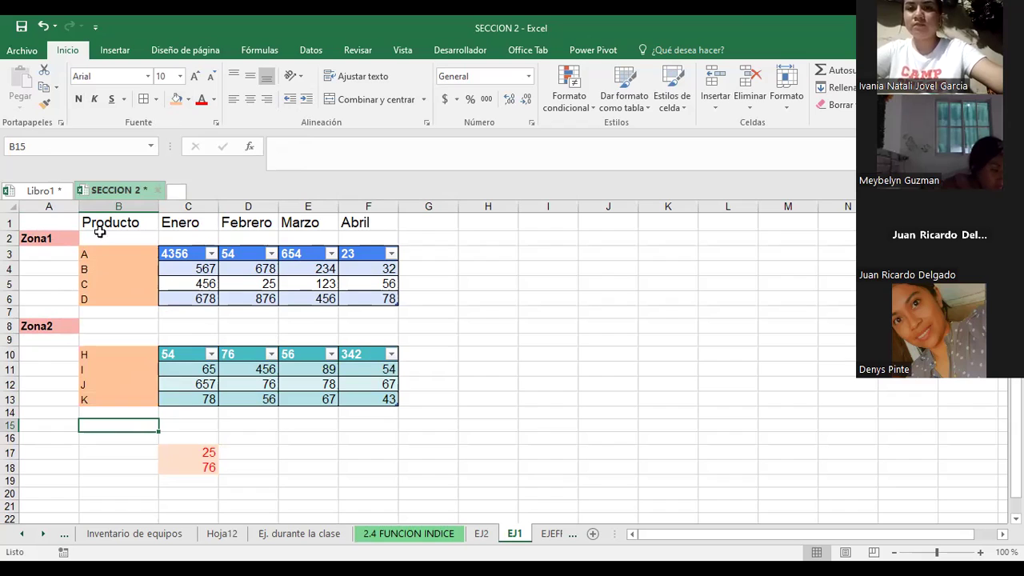
pyautogui.moveTo(98, 257); pyautogui.dragTo(355, 300)
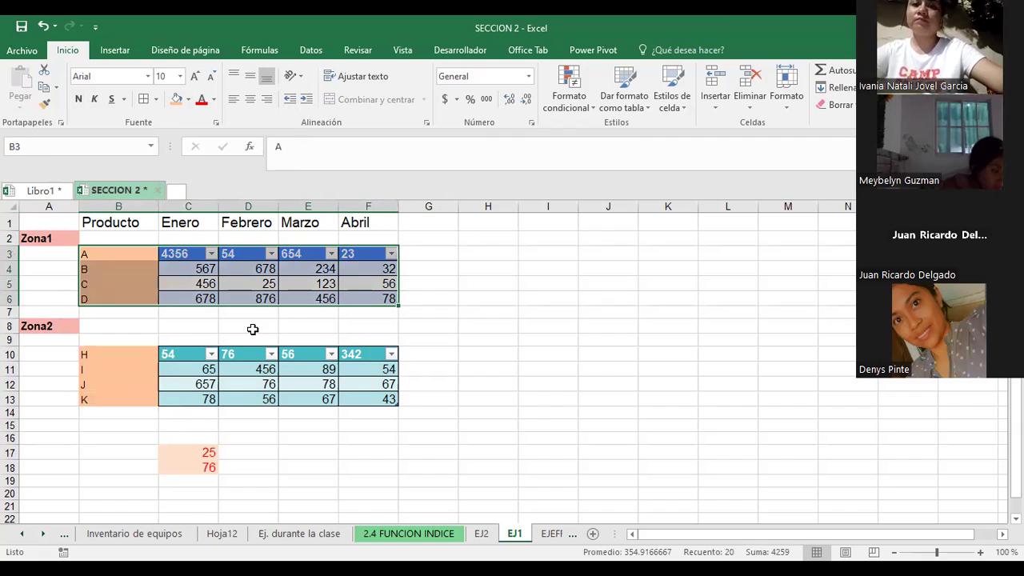
pyautogui.moveTo(120, 352)
pyautogui.mouseDown()
pyautogui.moveTo(389, 384)
pyautogui.moveTo(390, 399)
pyautogui.mouseUp()
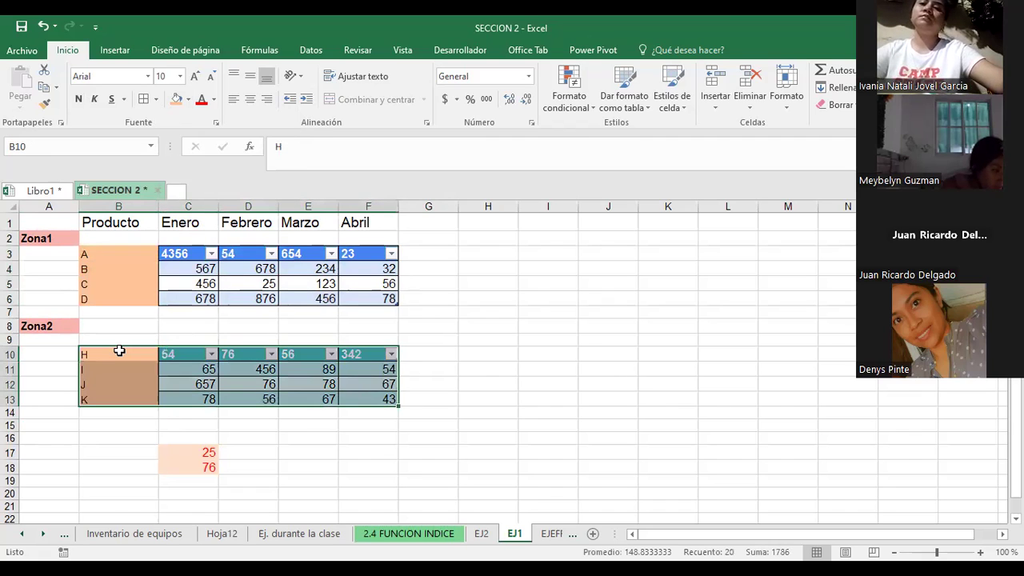
pyautogui.click(486, 250)
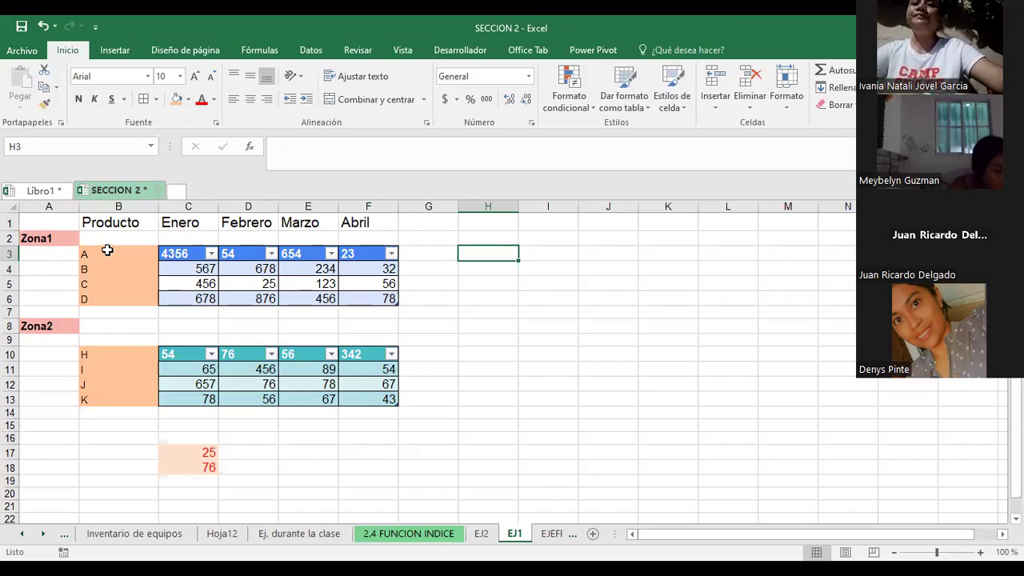
pyautogui.moveTo(108, 251); pyautogui.dragTo(389, 285)
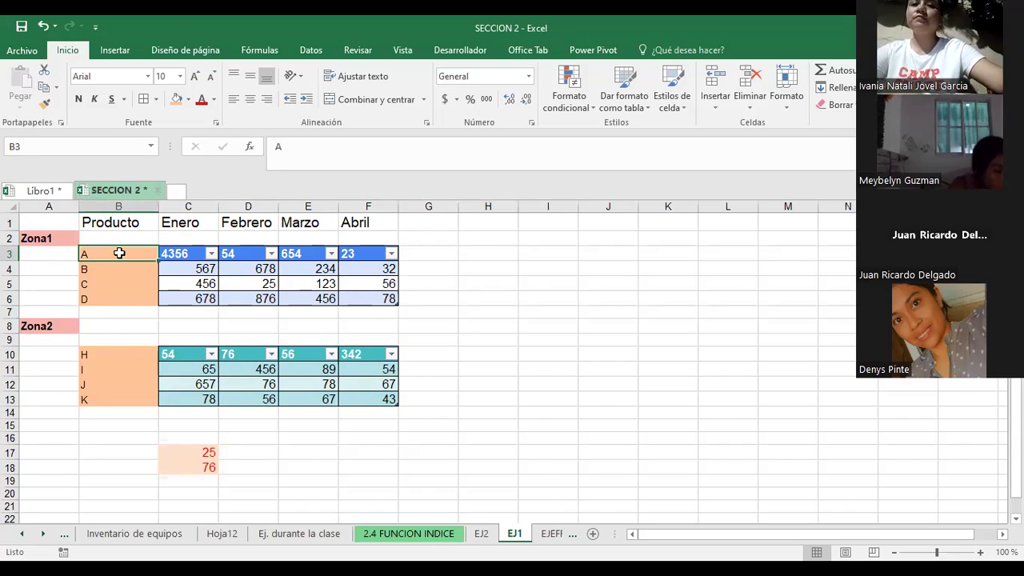
pyautogui.hotkey('shift', 'Down')
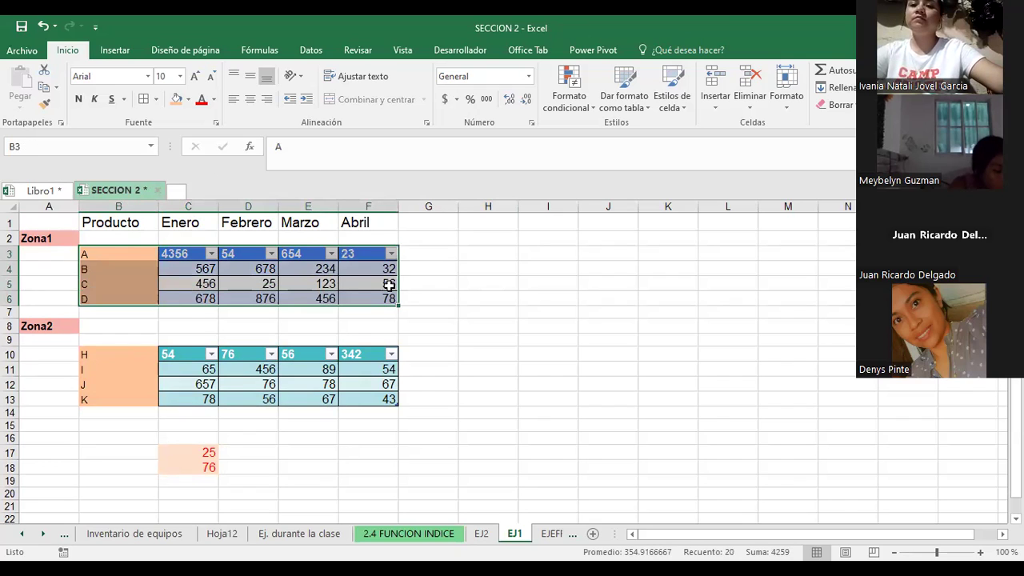
pyautogui.click(470, 252)
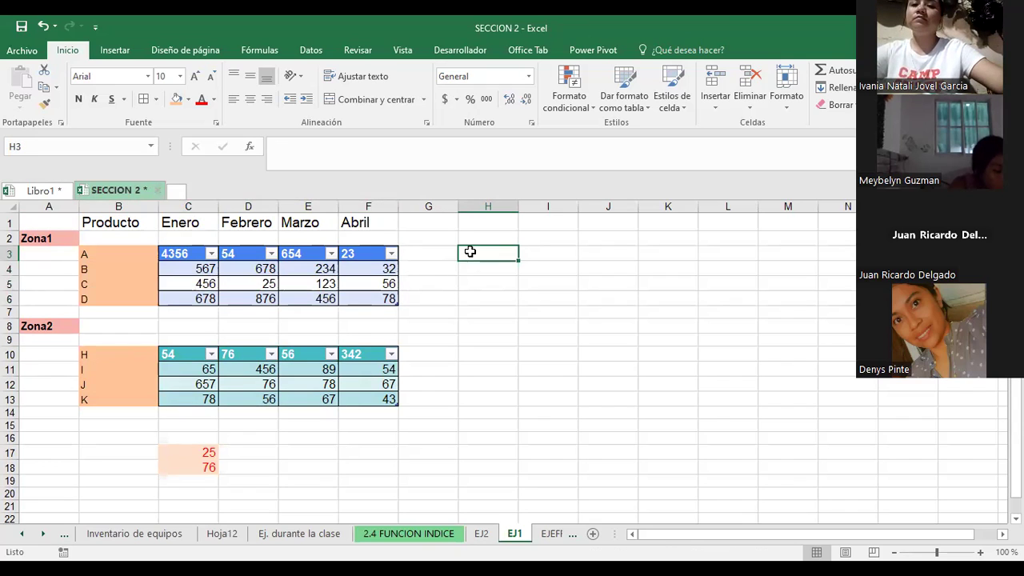
pyautogui.click(185, 281)
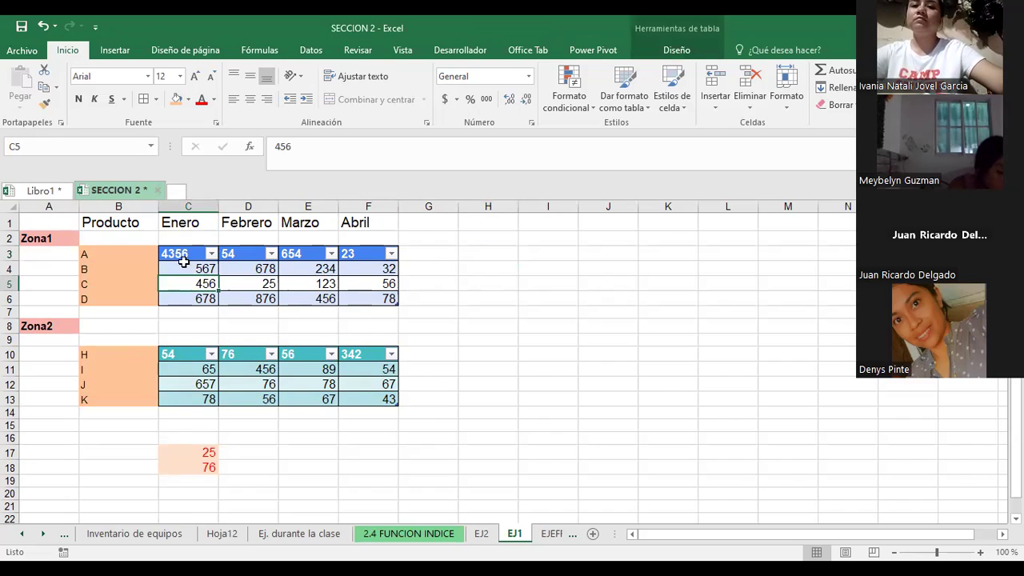
pyautogui.click(388, 285)
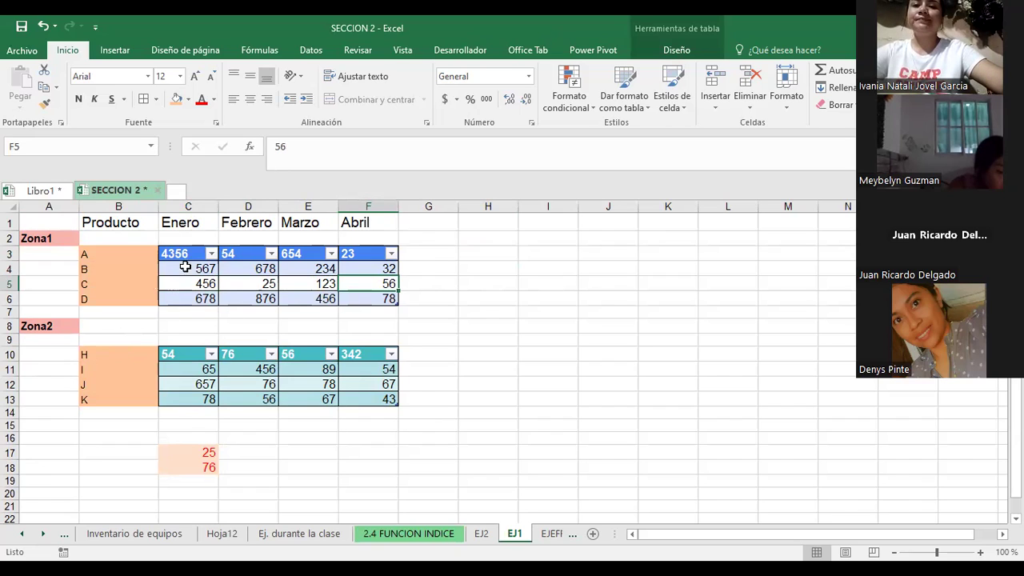
pyautogui.click(422, 253)
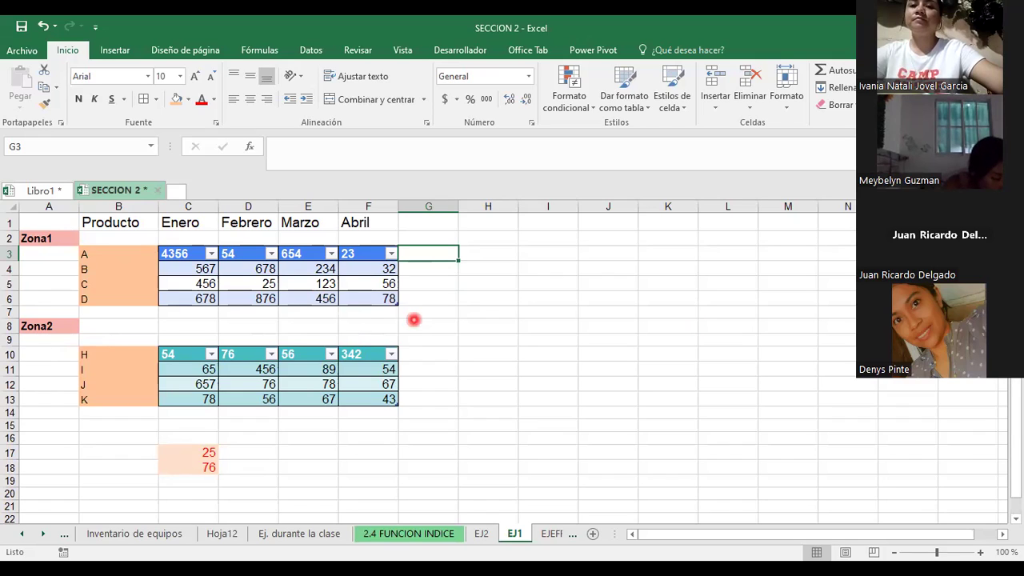
pyautogui.click(189, 458)
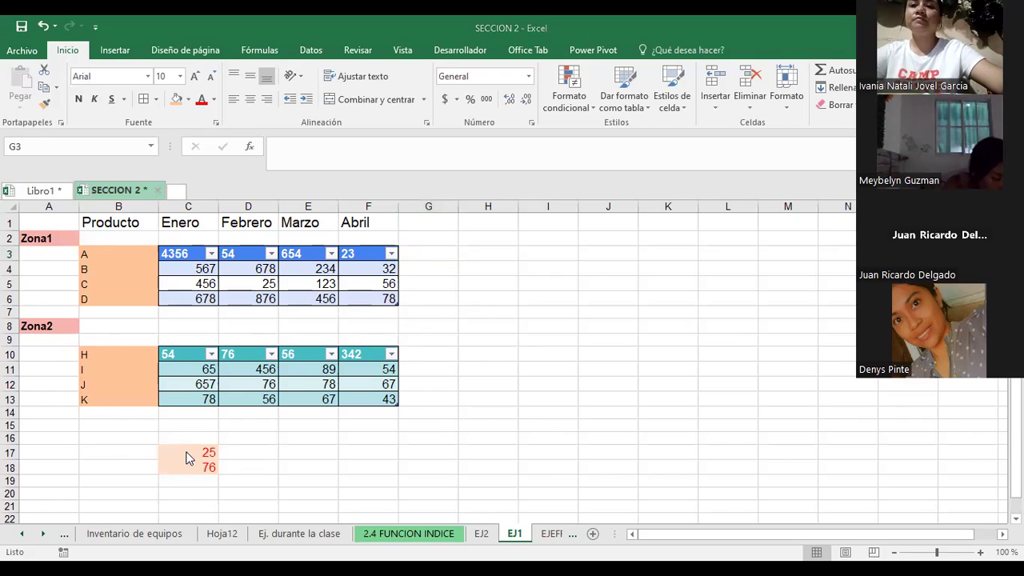
pyautogui.click(500, 281)
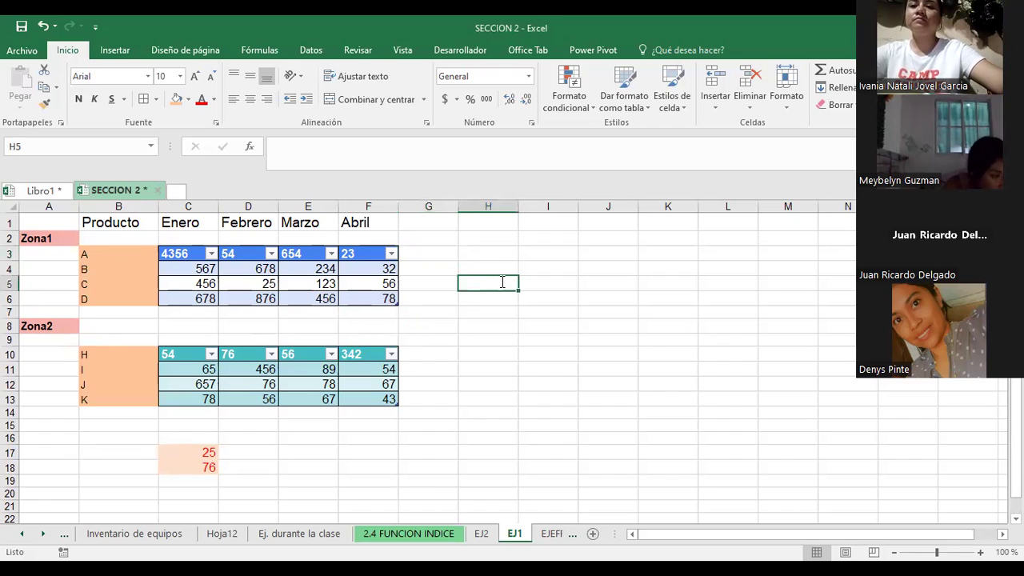
# Start an INDICE formula in H5 using the reference form with Ref B3:F6.
pyautogui.write('=')
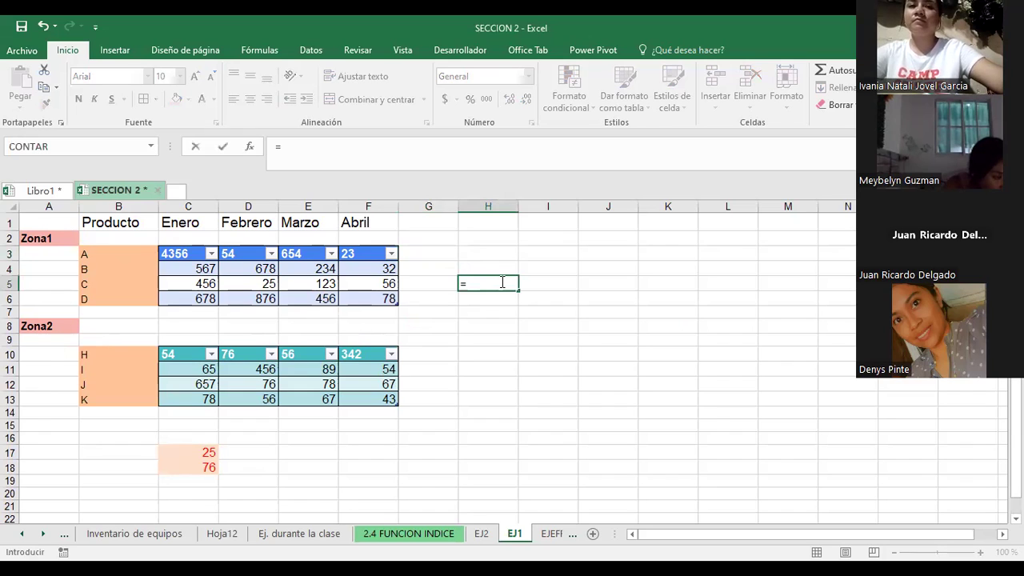
pyautogui.write('INDICE(')
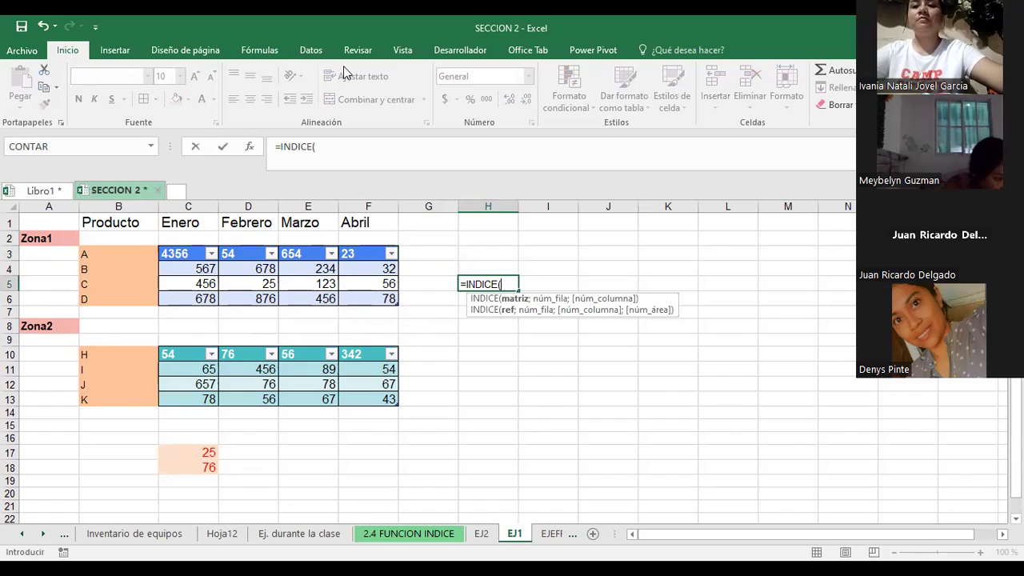
pyautogui.click(250, 148)
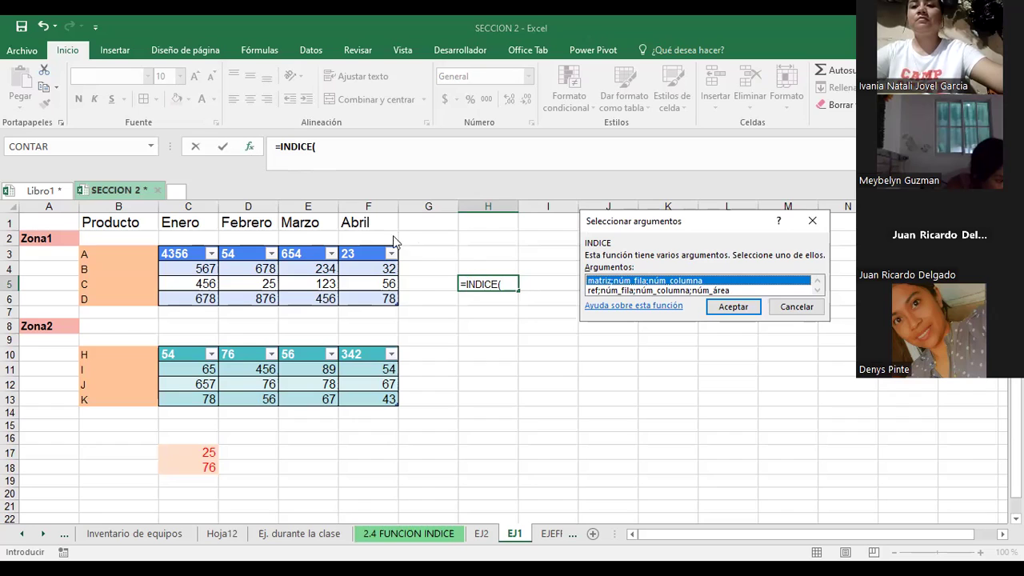
pyautogui.click(618, 292)
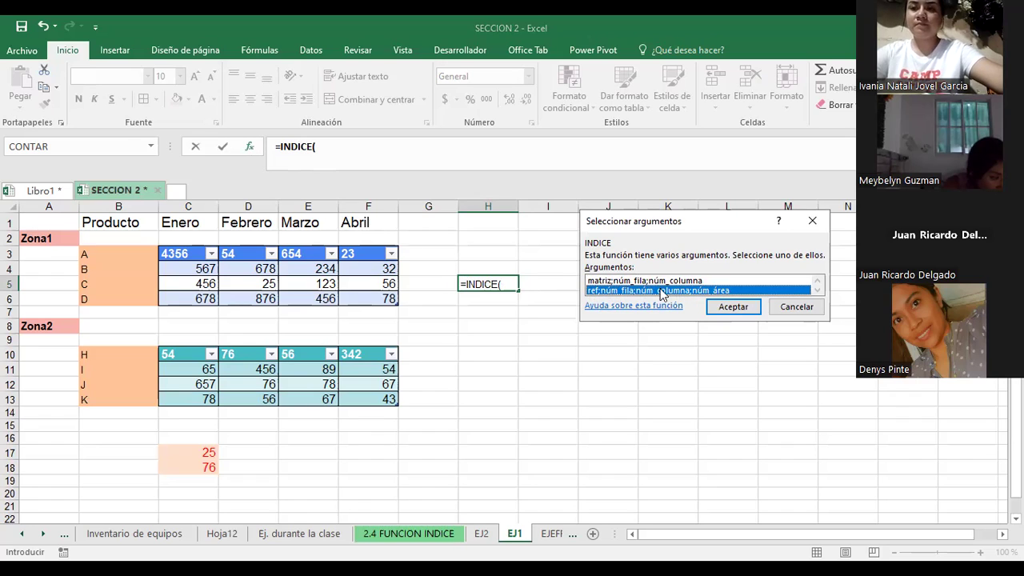
pyautogui.click(731, 309)
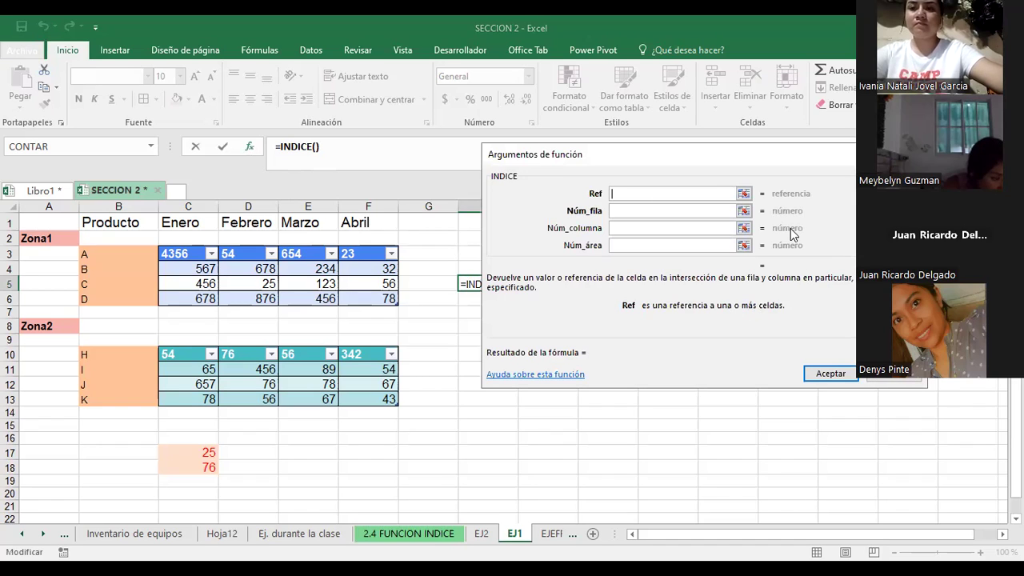
pyautogui.click(744, 195)
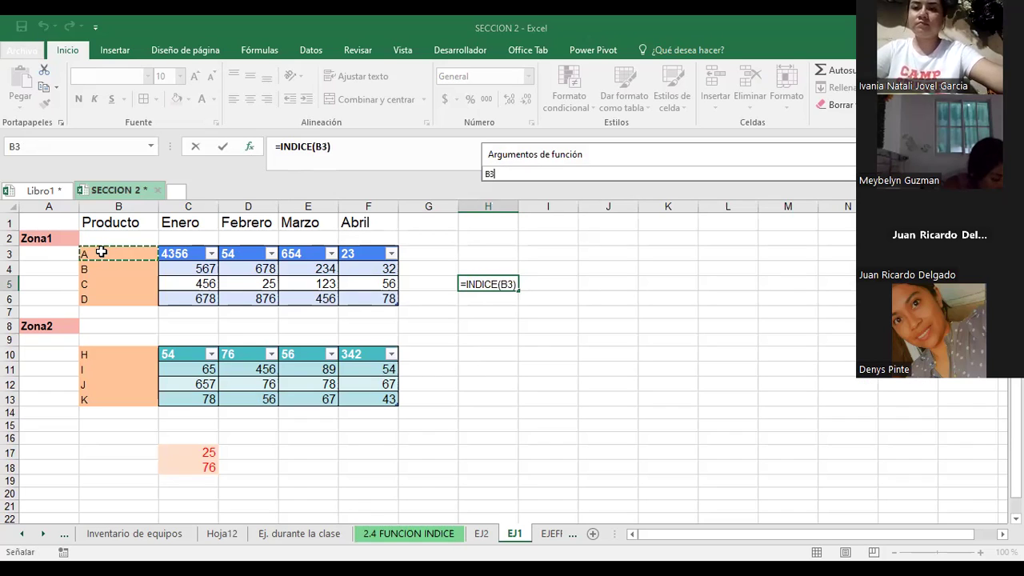
pyautogui.moveTo(102, 252); pyautogui.dragTo(210, 254)
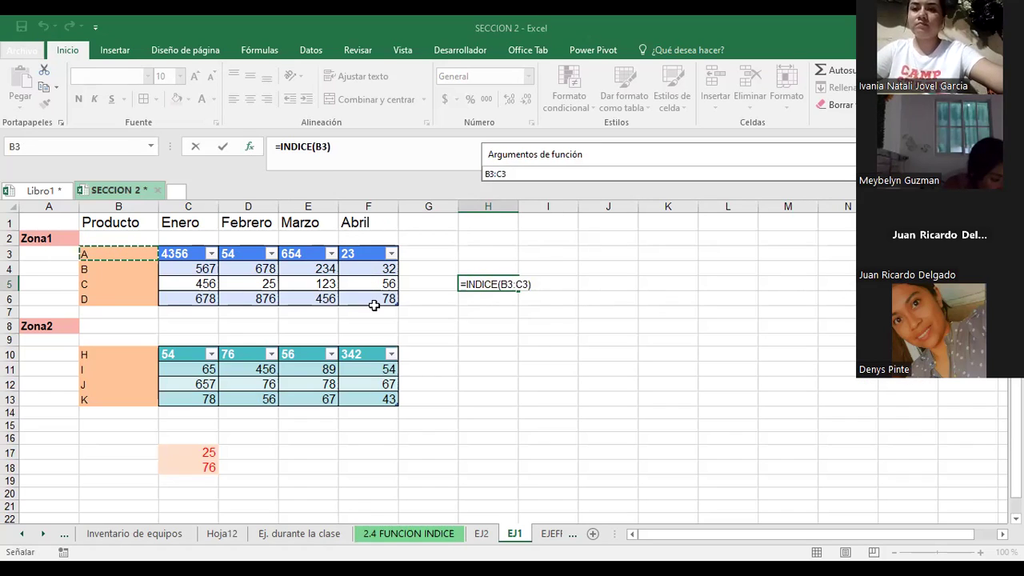
pyautogui.keyDown('shift'); pyautogui.click(373, 298); pyautogui.keyUp('shift')
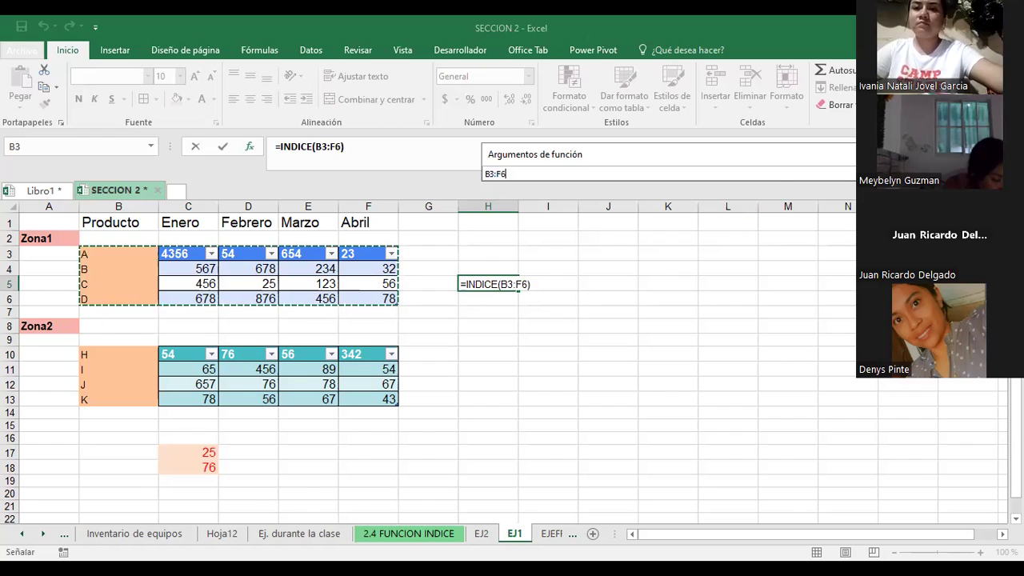
pyautogui.press('Return')
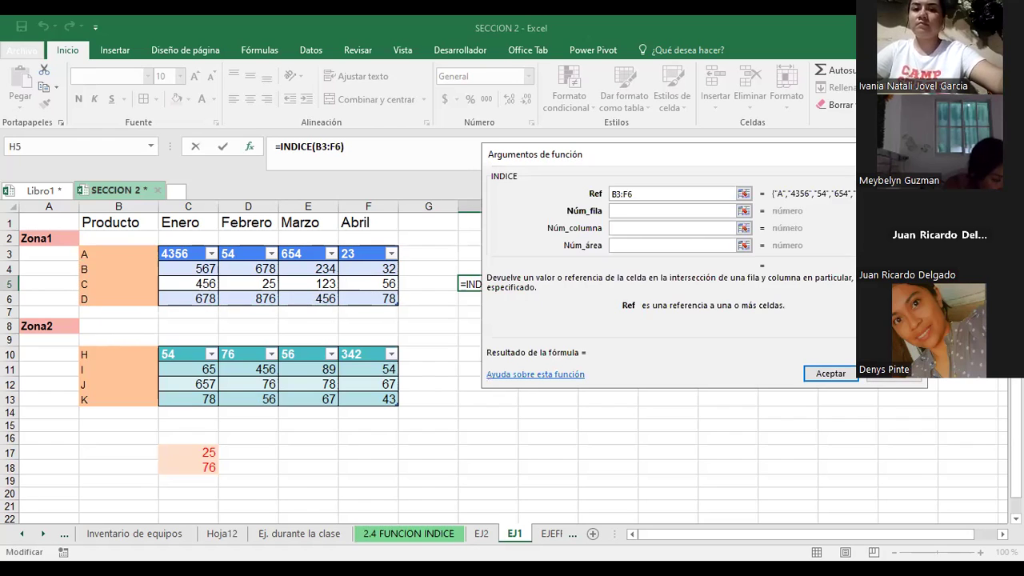
# Set row 3, column 4 and area 1 to finish the formula, returning 123.
pyautogui.click(625, 211)
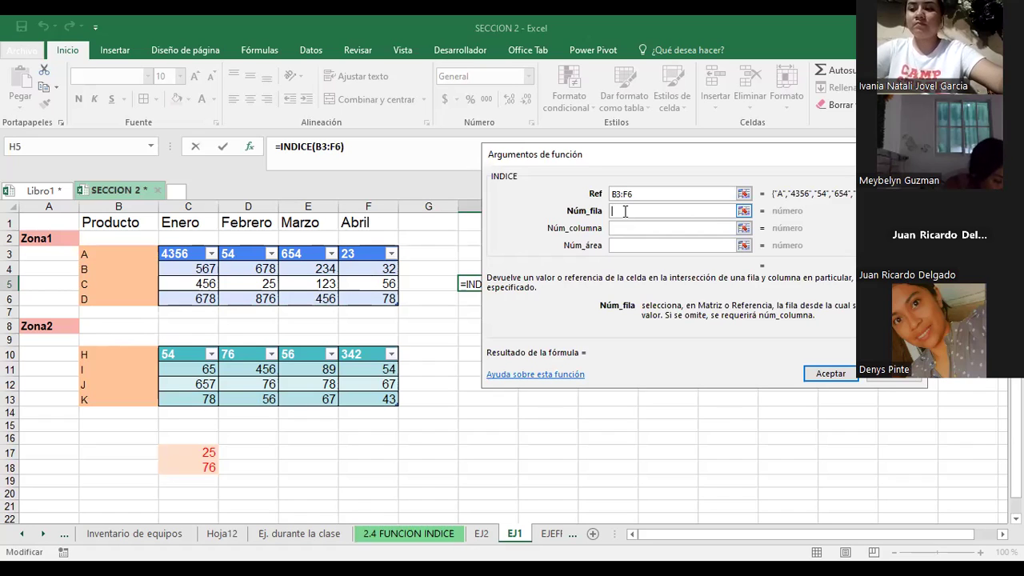
pyautogui.write('3')
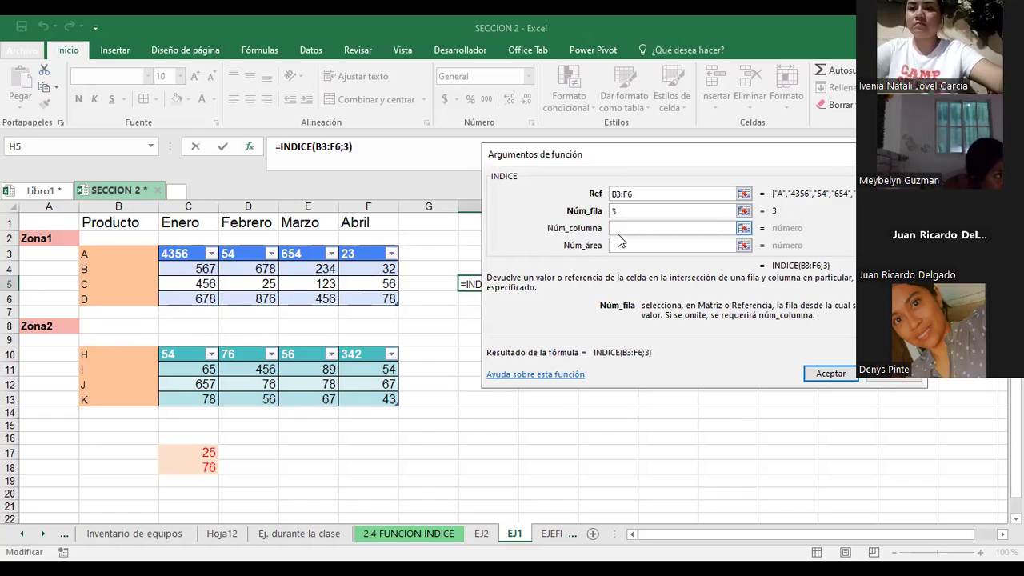
pyautogui.click(621, 229)
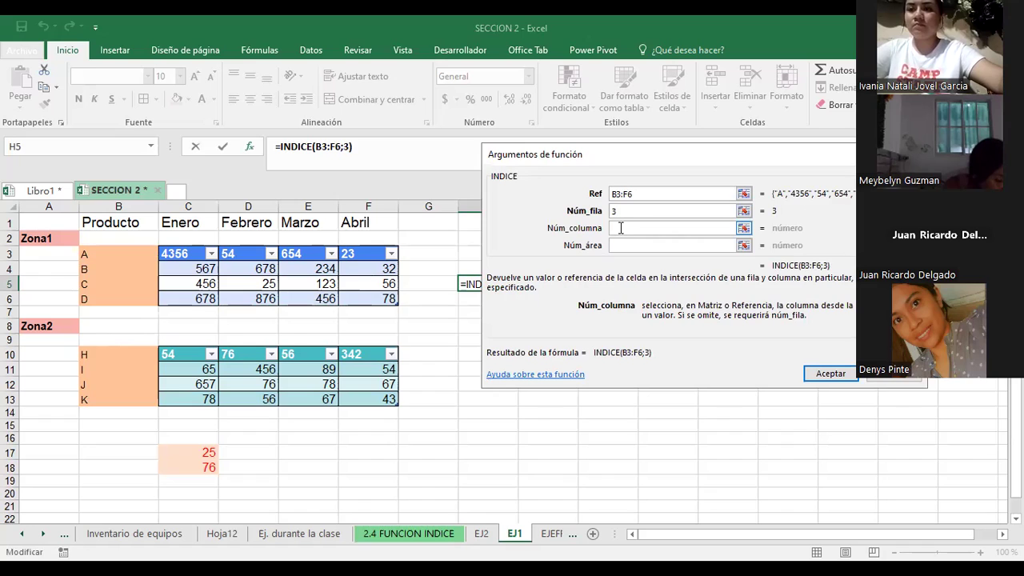
pyautogui.write('4')
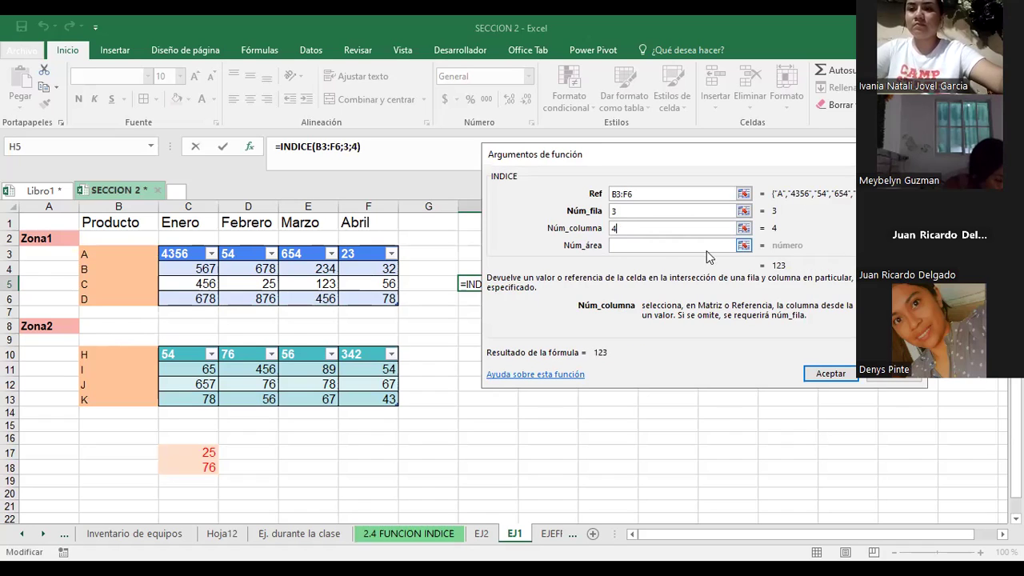
pyautogui.click(709, 245)
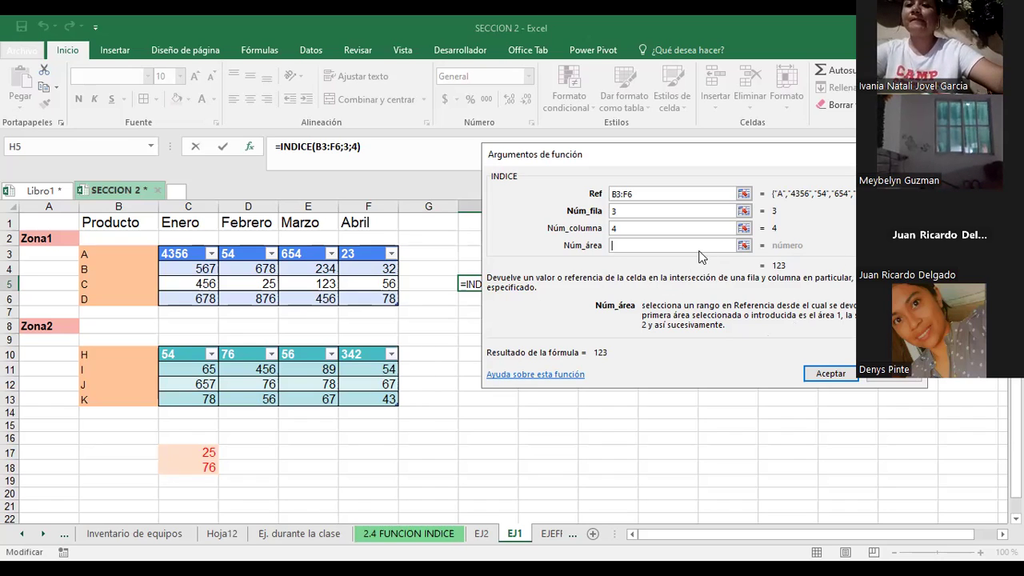
pyautogui.write('1')
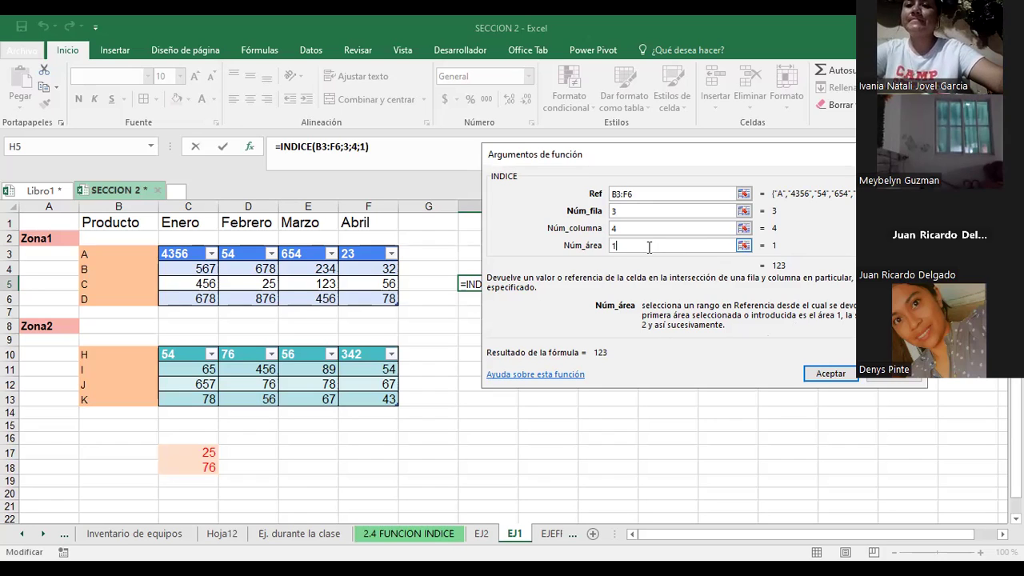
pyautogui.press('Return')
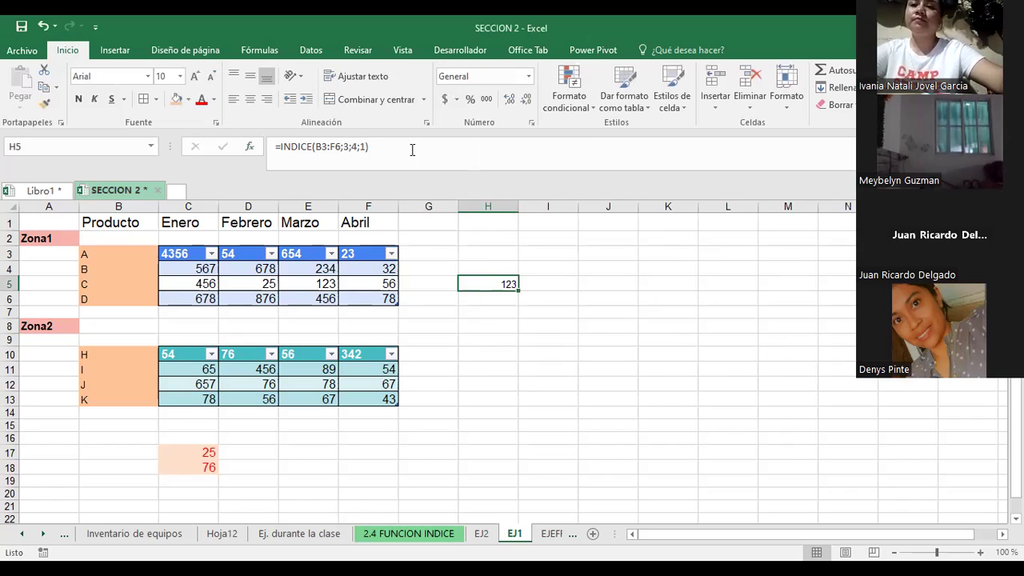
# Increase H5's font size and give it an orange fill, then re-enter its formula.
pyautogui.click(194, 76)
pyautogui.click(195, 76)
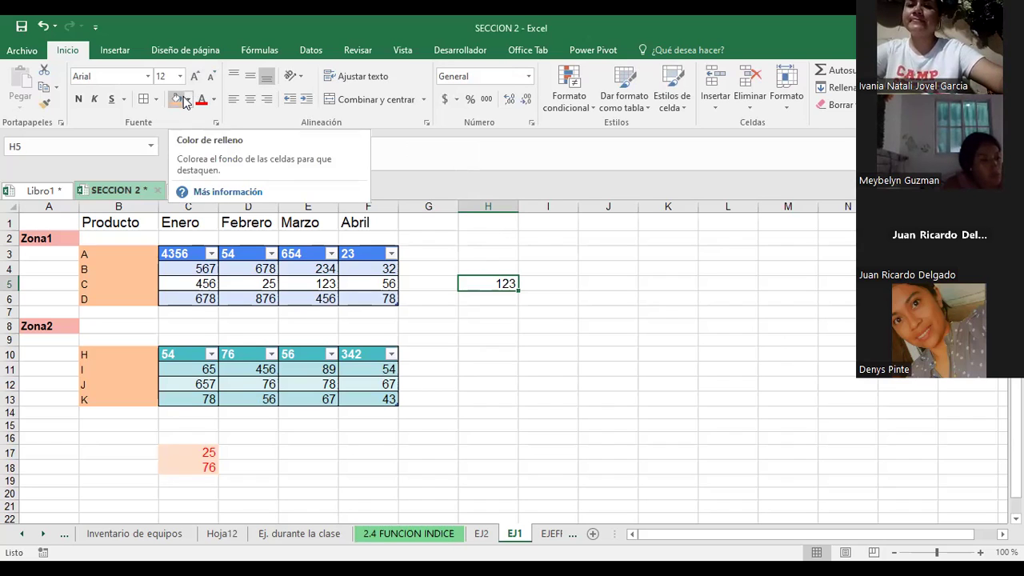
pyautogui.click(181, 98)
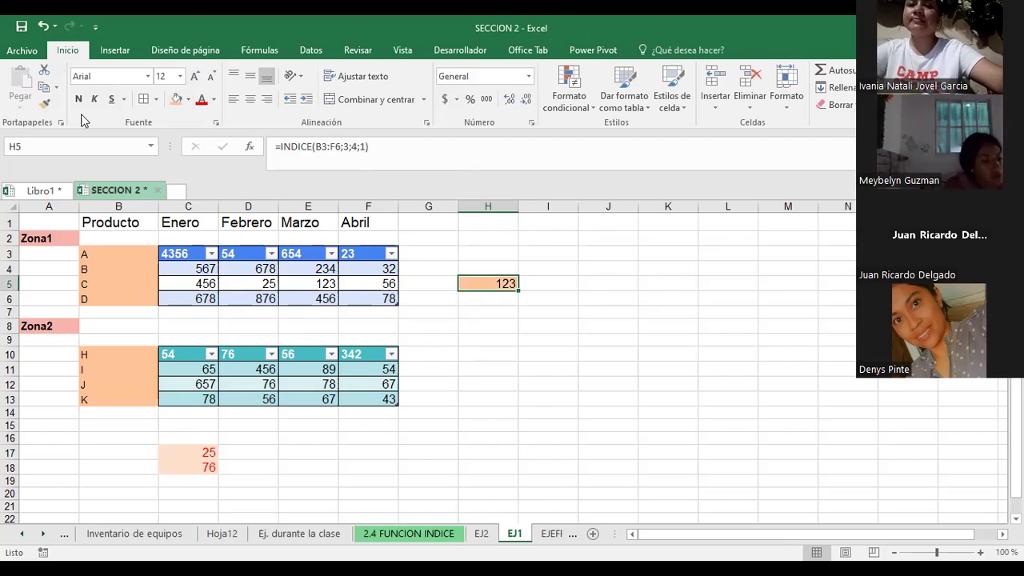
pyautogui.click(602, 295)
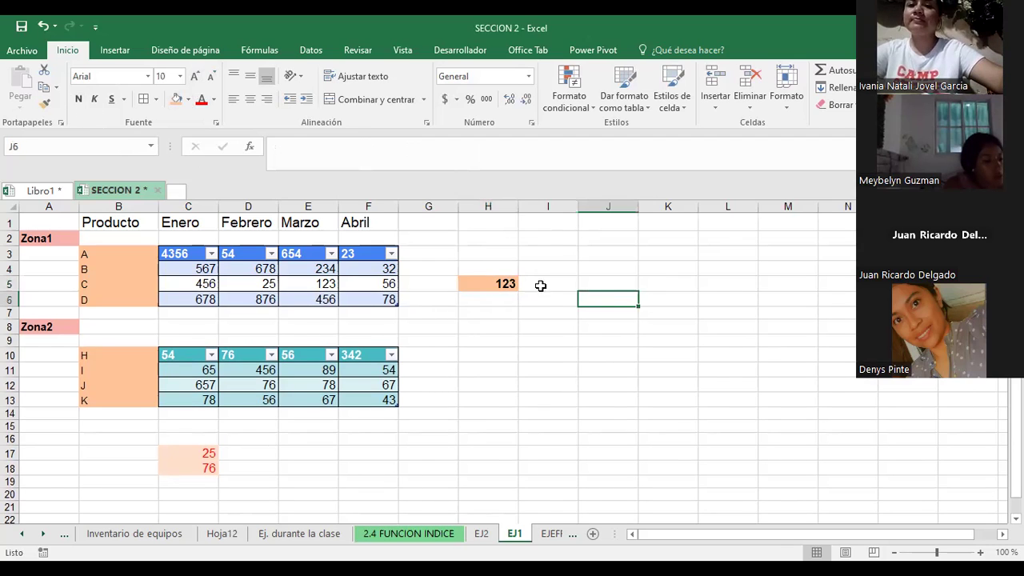
pyautogui.click(496, 283)
pyautogui.press('F2')
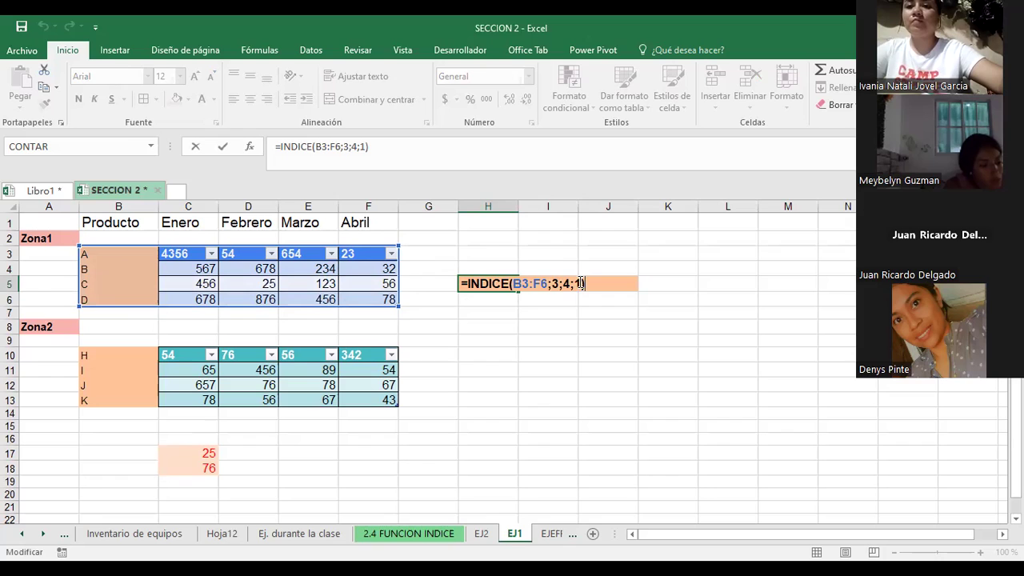
pyautogui.press('Return')
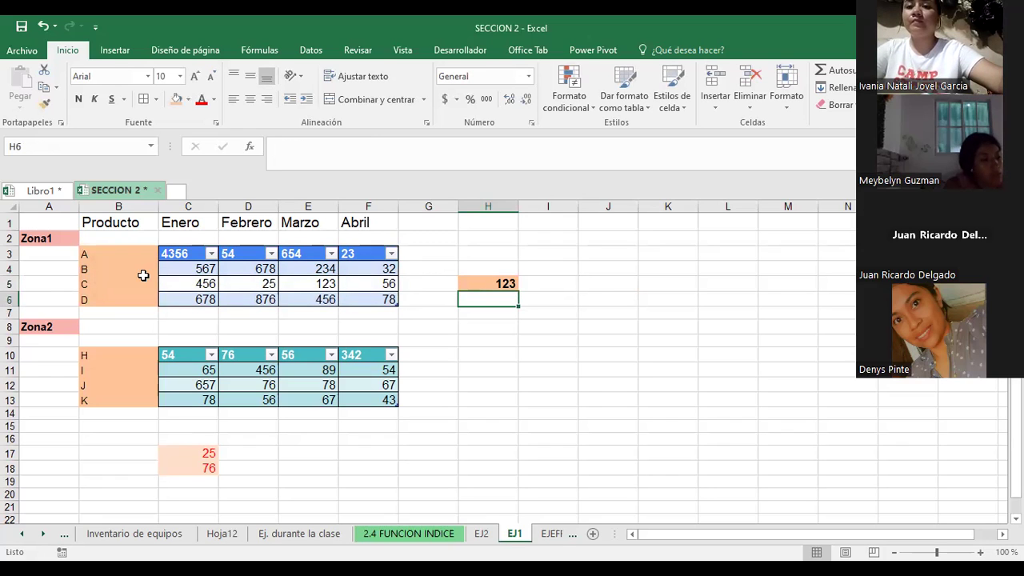
pyautogui.click(484, 284)
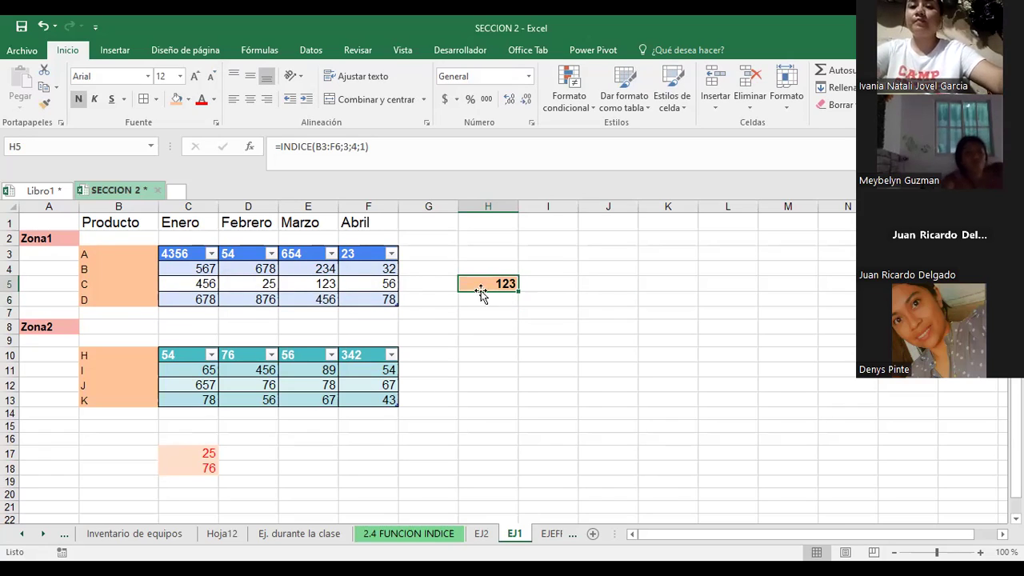
# Trace H5's precedents with Rastrear precedentes on the Fórmulas tab.
pyautogui.click(263, 49)
pyautogui.click(603, 72)
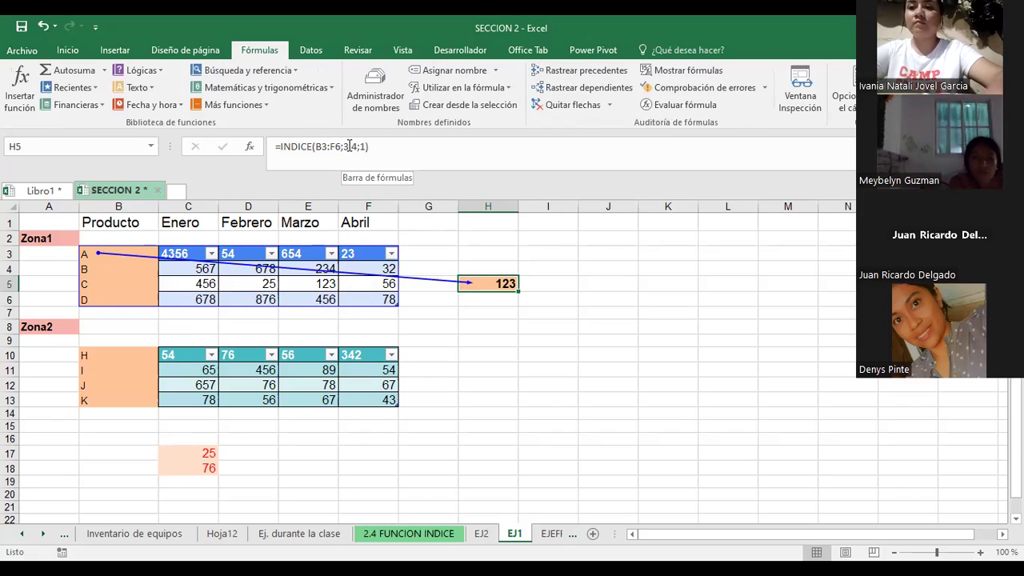
pyautogui.click(301, 267)
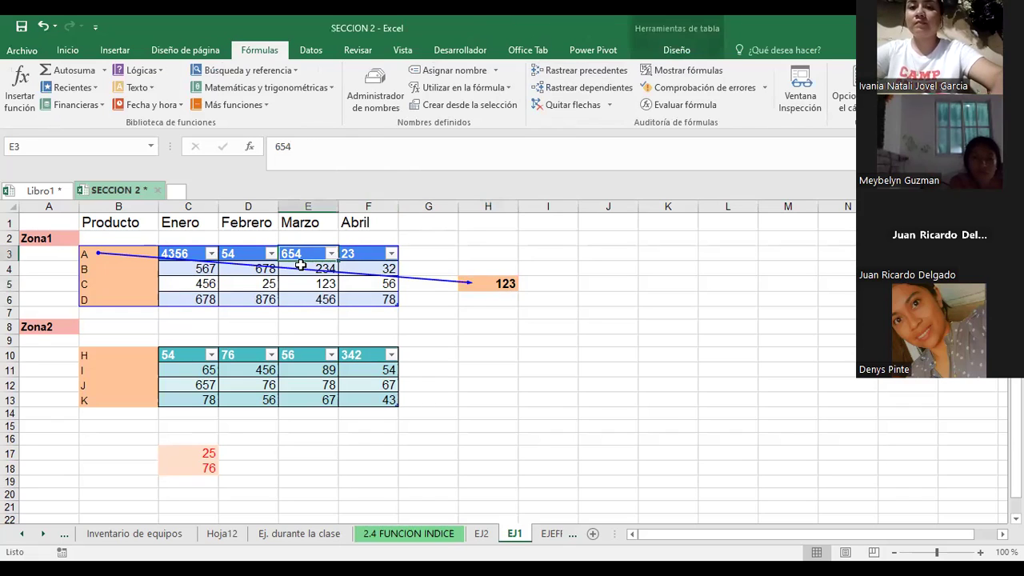
pyautogui.click(501, 283)
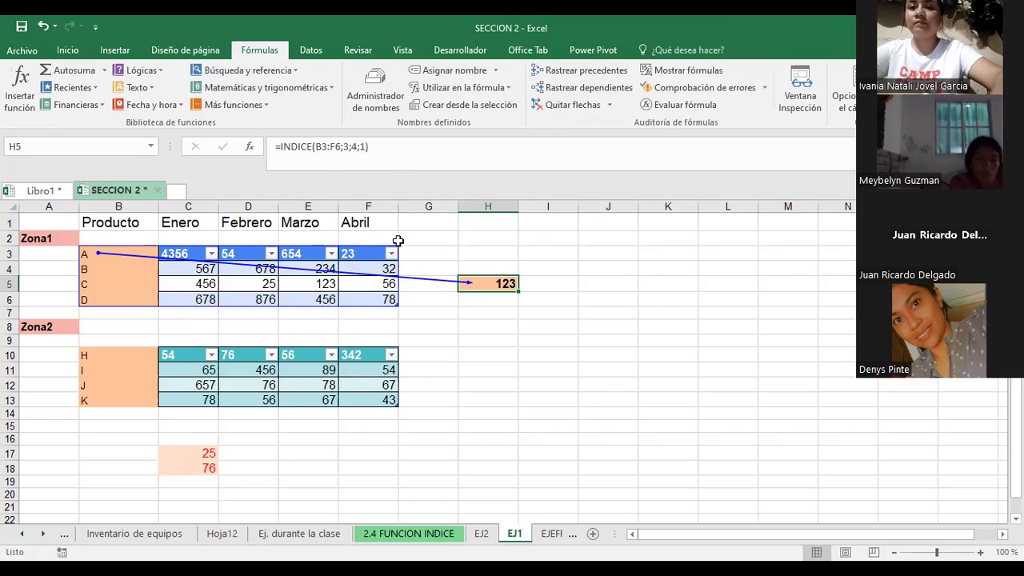
# Change the H5 formula's area argument from 1 to 2, producing #¡REF!
pyautogui.click(340, 145)
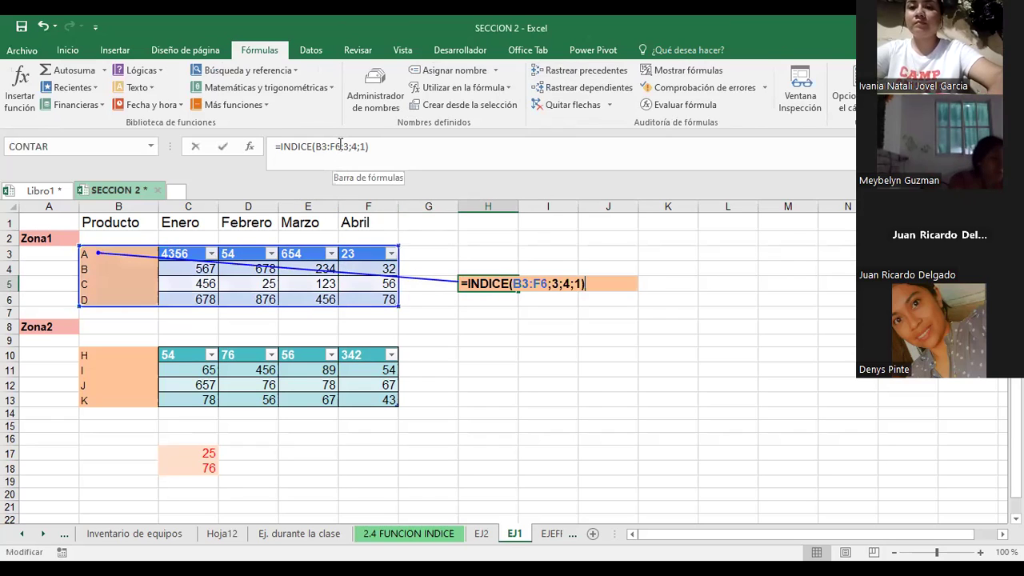
pyautogui.click(556, 283)
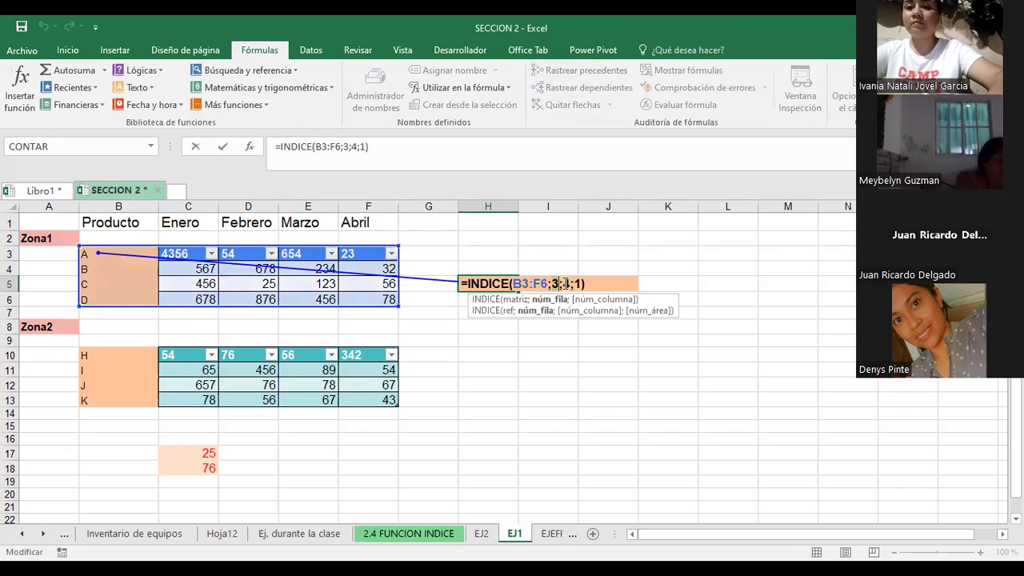
pyautogui.click(573, 283)
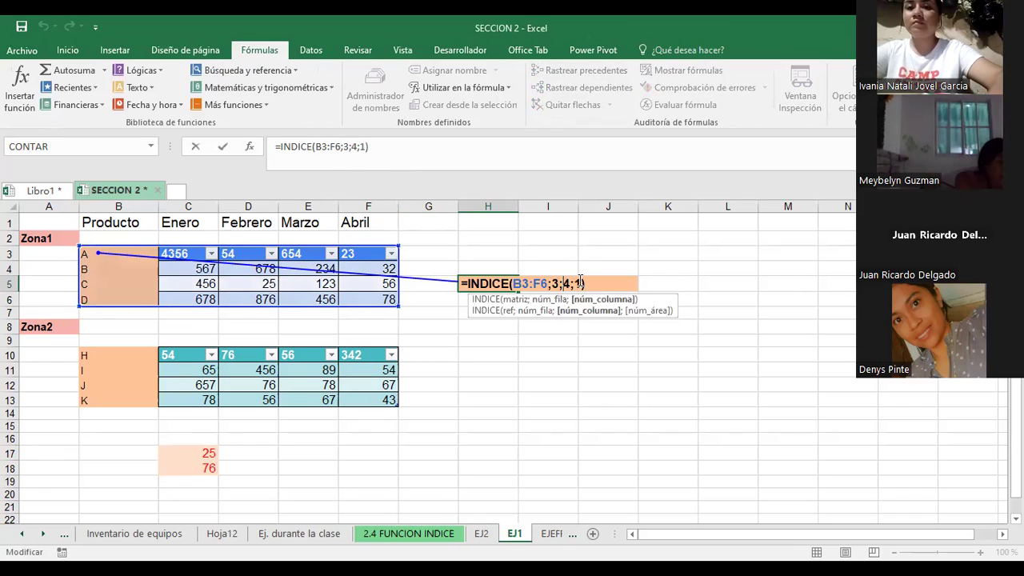
pyautogui.click(581, 283)
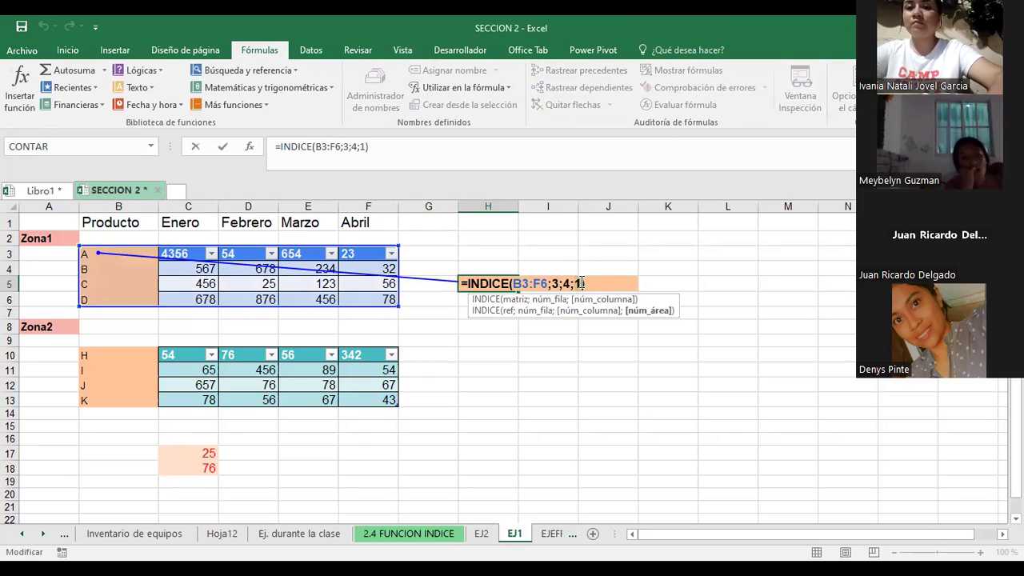
pyautogui.click(374, 165)
pyautogui.press('BackSpace')
pyautogui.write('2')
pyautogui.press('Return')
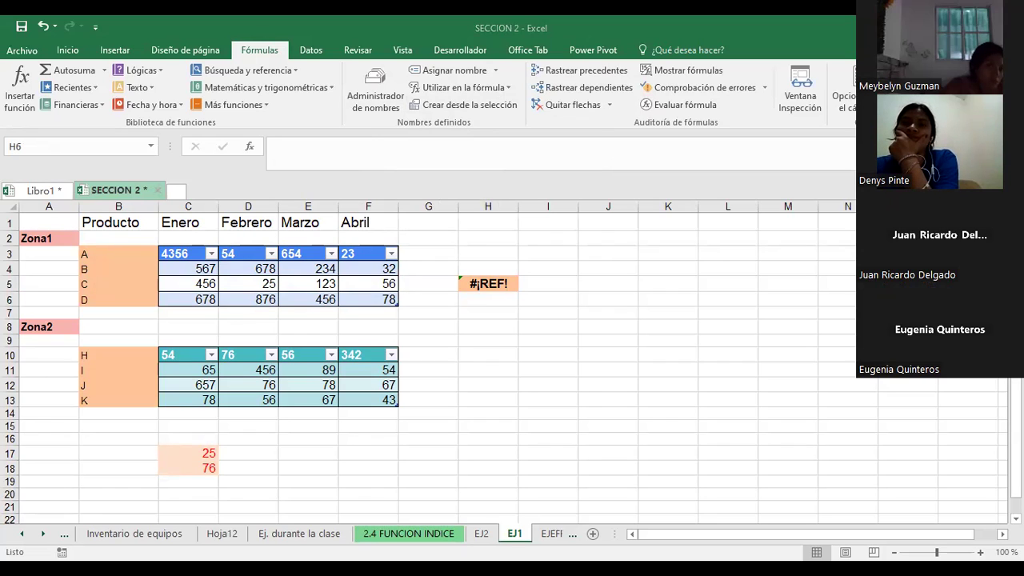
# Edit H5 back to =INDICE(B3:F6;3;4;1) so it returns 123 instead of #¡REF!
pyautogui.doubleClick(476, 286)
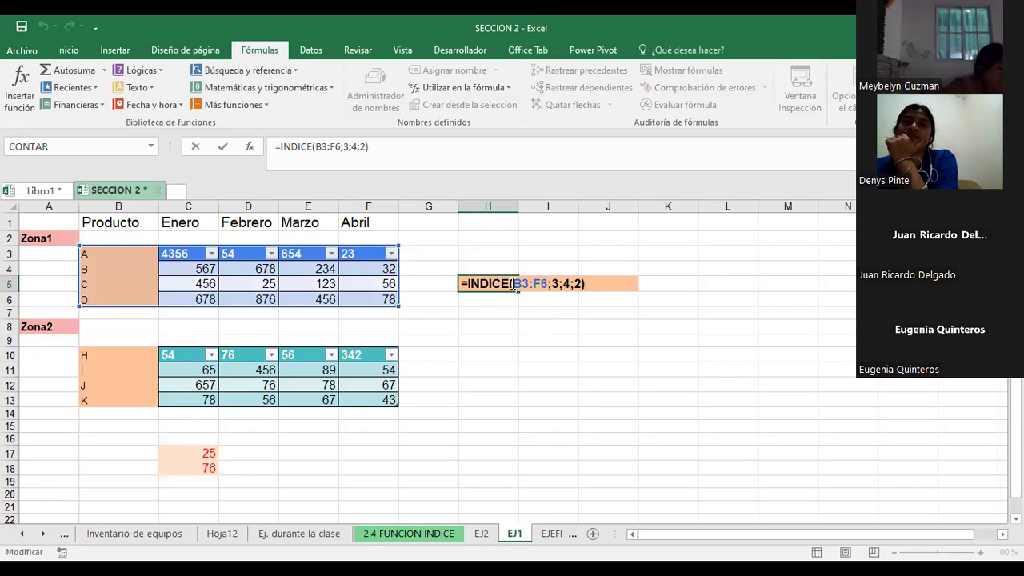
pyautogui.moveTo(513, 283); pyautogui.dragTo(548, 283)
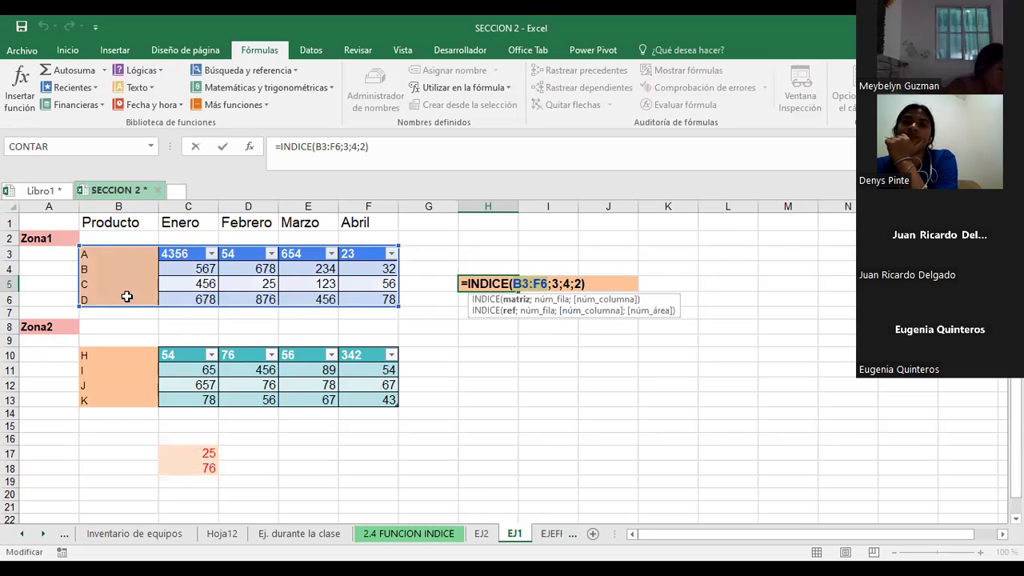
pyautogui.click(584, 284)
pyautogui.press('BackSpace')
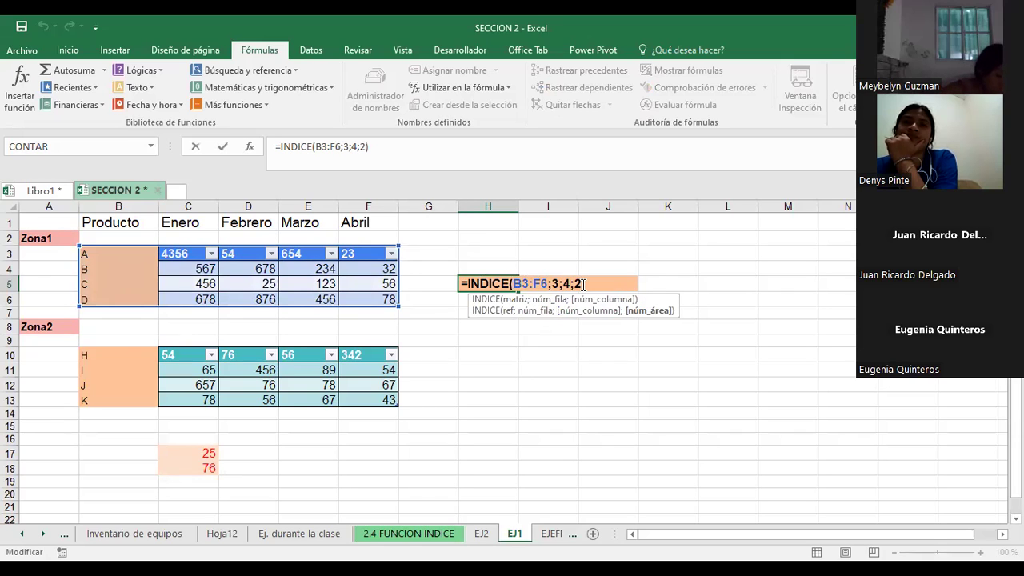
pyautogui.press('BackSpace')
pyautogui.write(')')
pyautogui.press('Left')
pyautogui.write('1')
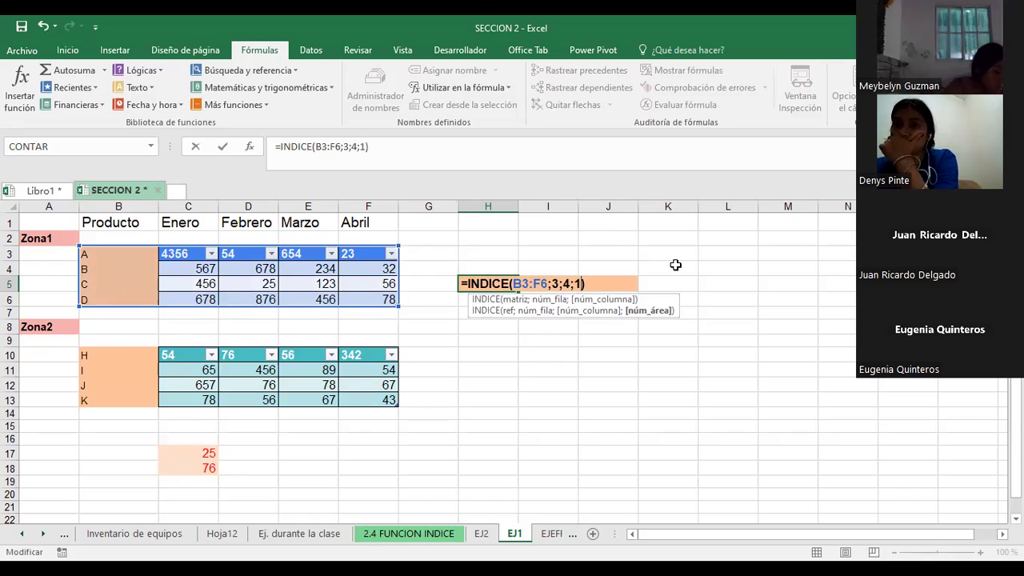
pyautogui.press('Return')
pyautogui.click(484, 286)
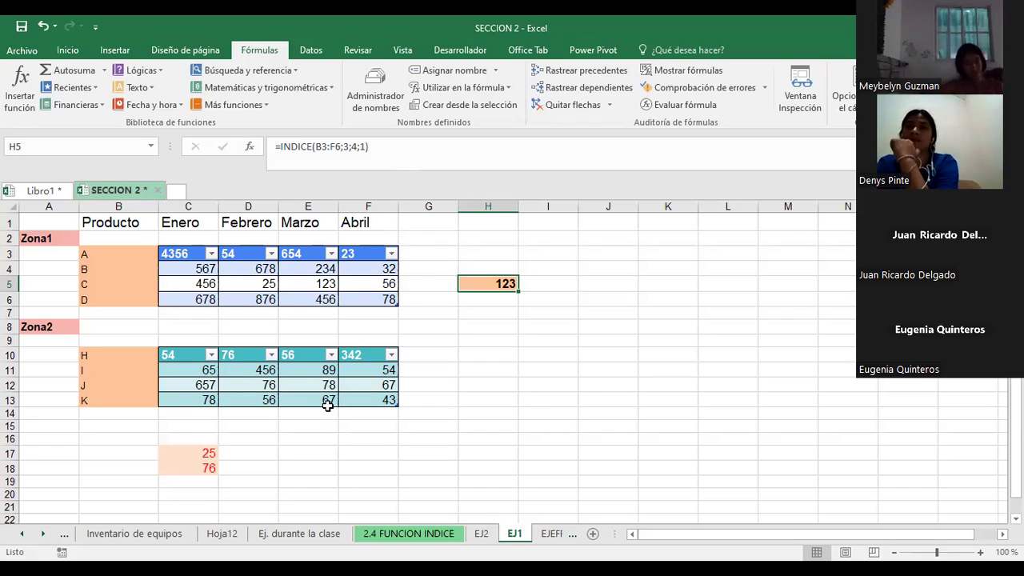
# Format the C17:C18 results (25 and 76) bold, dark blue and font size 16.
pyautogui.click(195, 454)
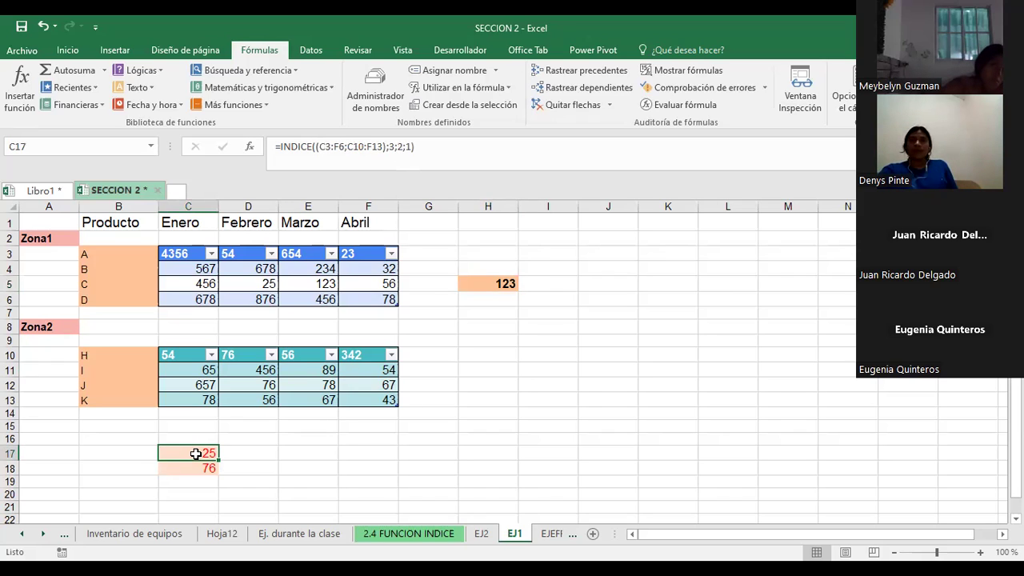
pyautogui.click(503, 286)
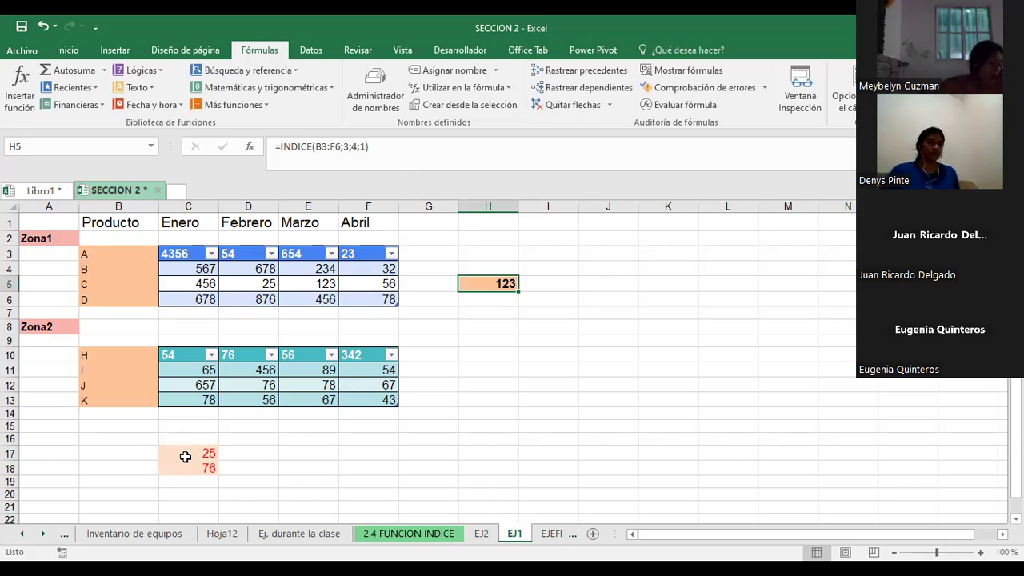
pyautogui.moveTo(185, 454); pyautogui.dragTo(188, 469)
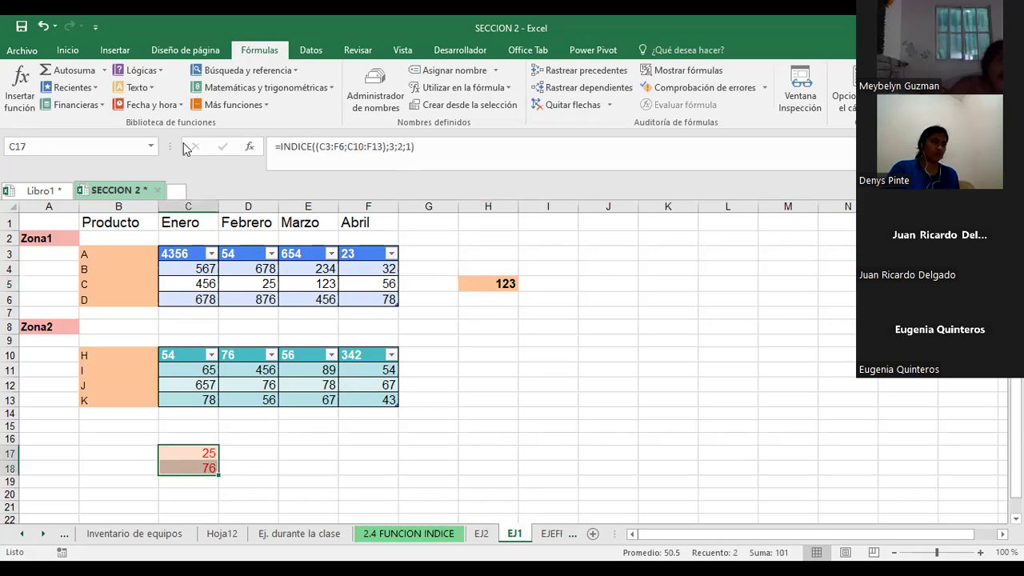
pyautogui.click(68, 49)
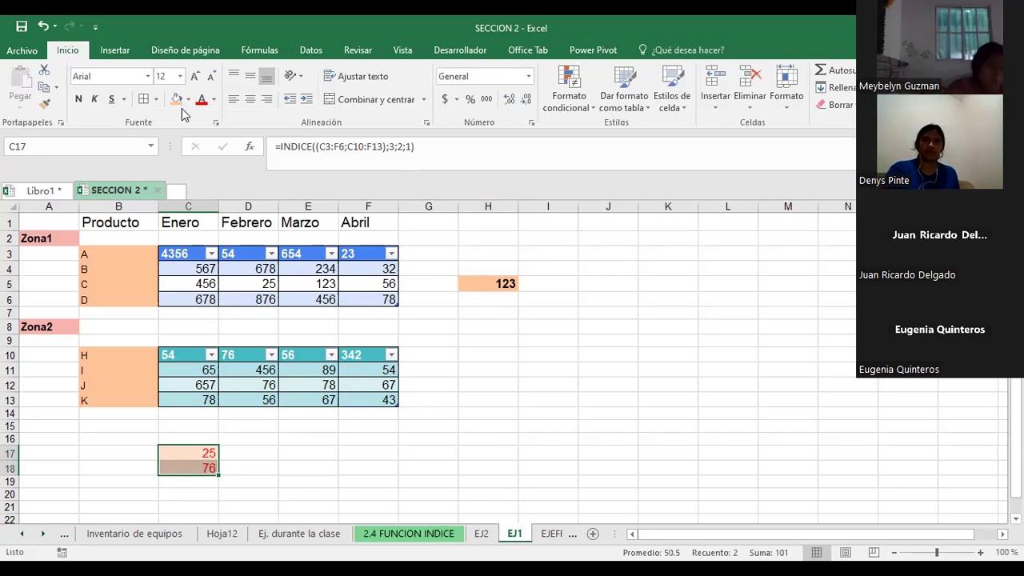
pyautogui.click(78, 100)
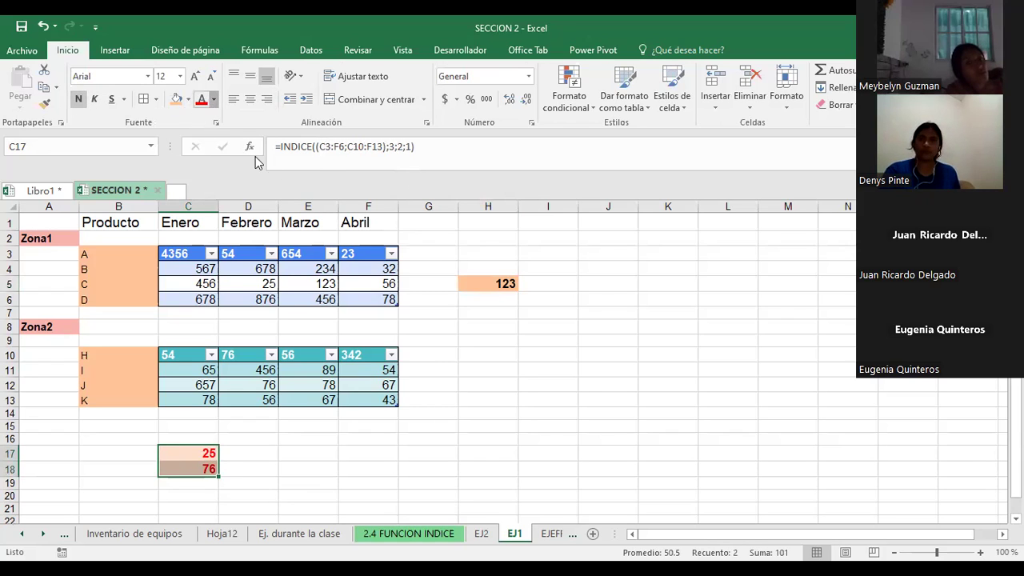
pyautogui.click(214, 100)
pyautogui.click(252, 204)
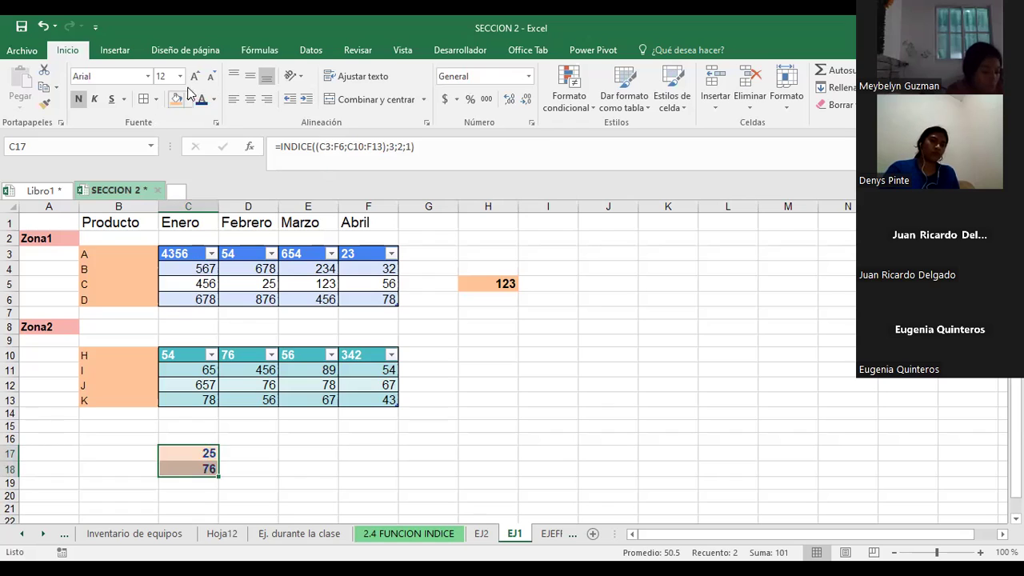
pyautogui.click(194, 76)
pyautogui.click(705, 339)
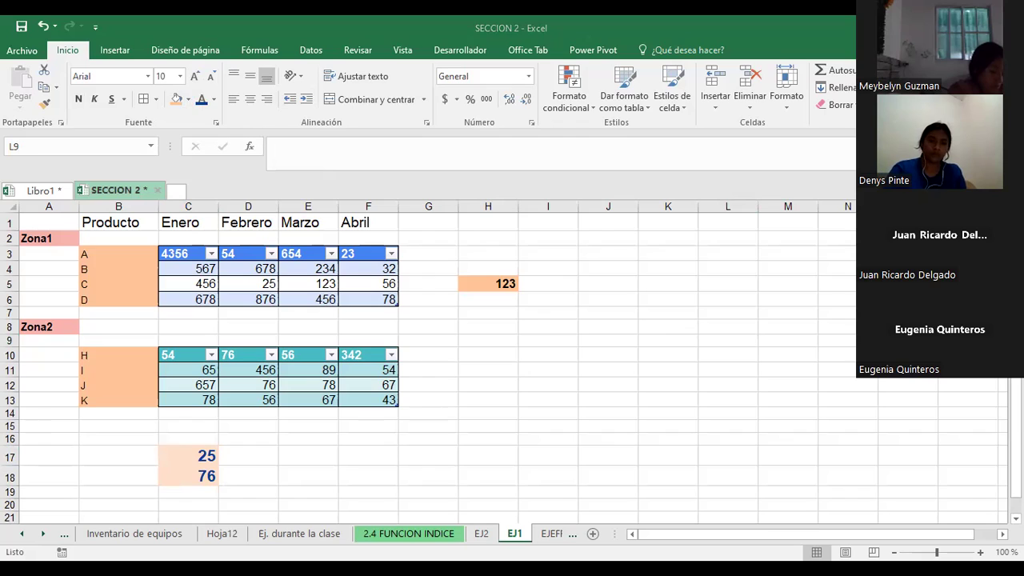
# Display C17's formula =INDICE((C3:F6;C10:F13);3;2;1) spanning both zone tables.
pyautogui.hotkey('alt', 'Tab')
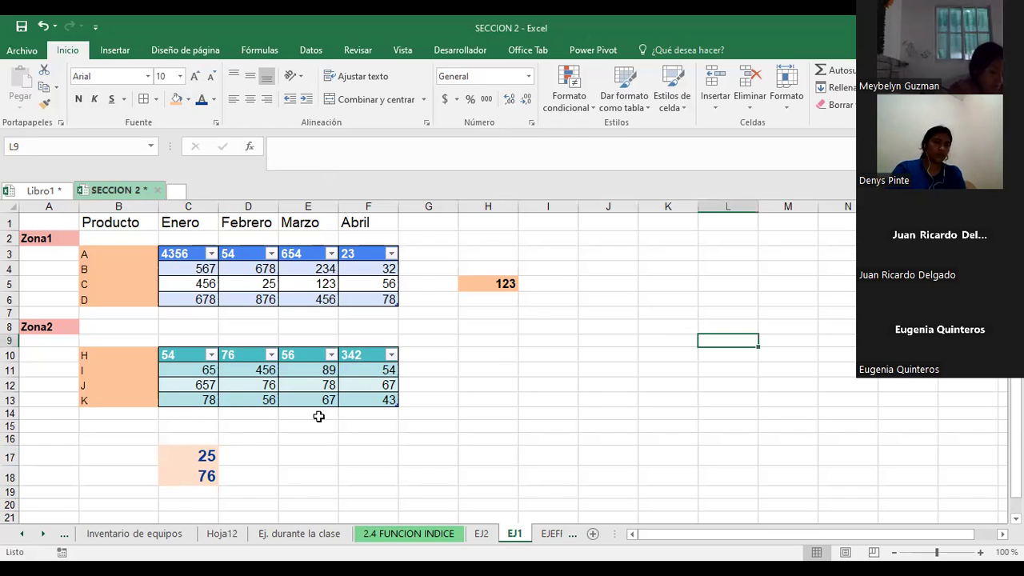
pyautogui.click(200, 456)
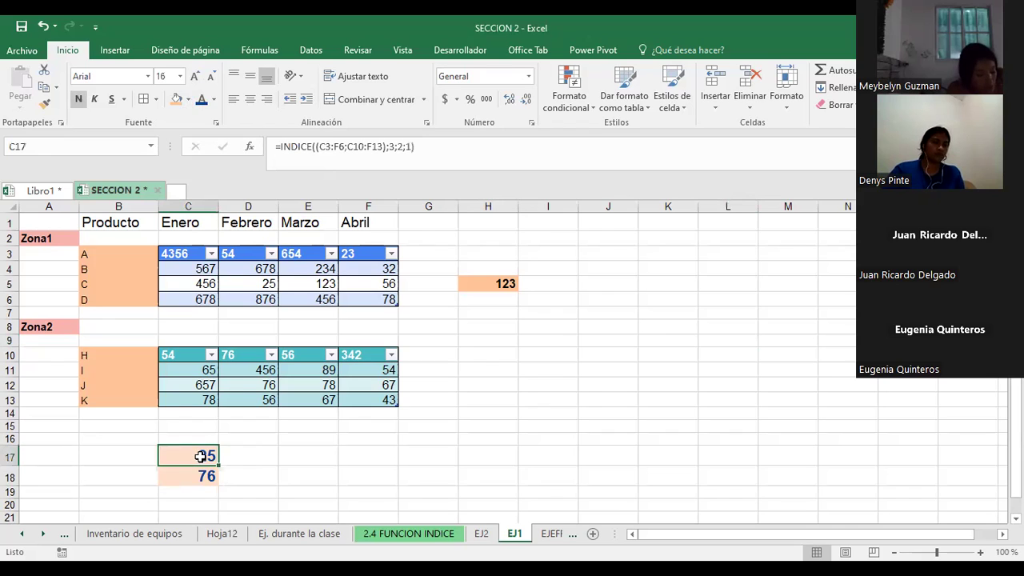
pyautogui.doubleClick(200, 456)
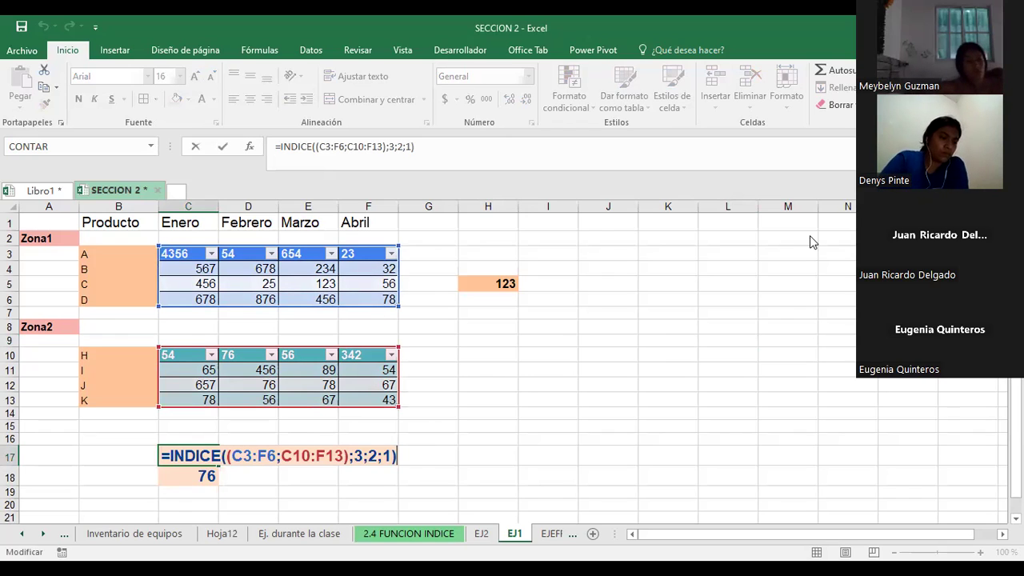
pyautogui.click(858, 525)
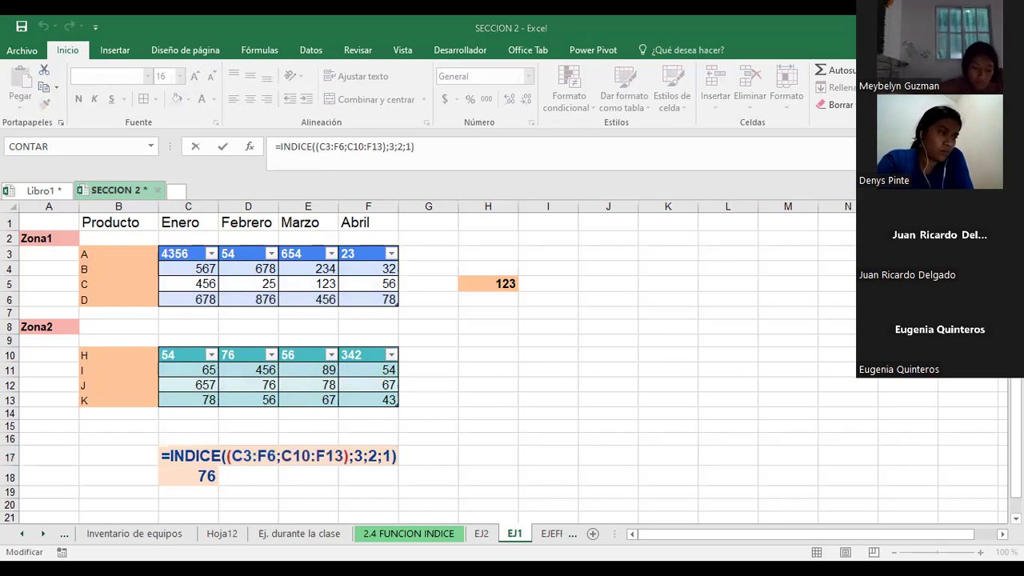
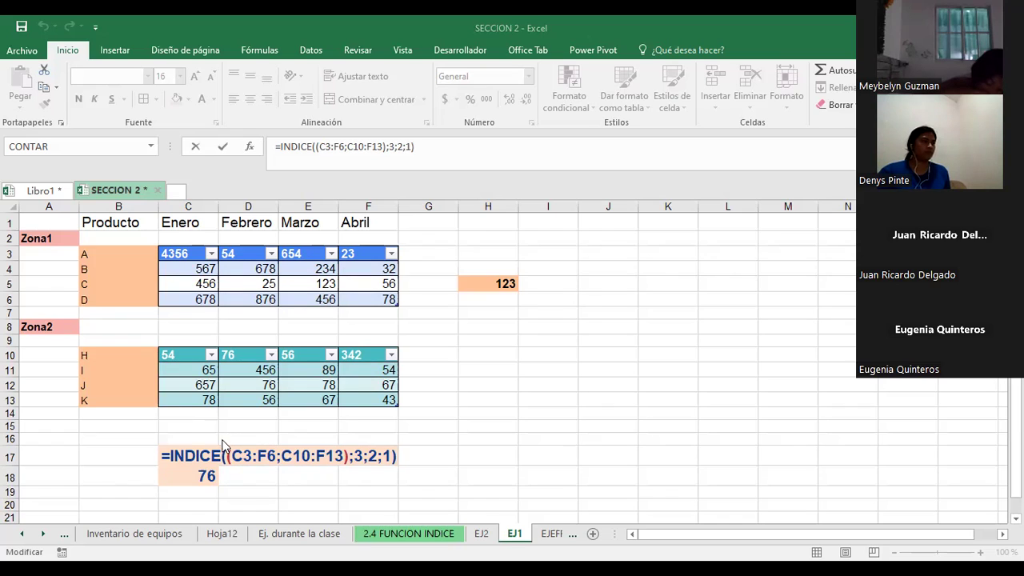
# Edit C17 to =INDICE((C3:F6;C10:F13);3;3;2), taking row 3, column 3 from area 2.
pyautogui.click(261, 456)
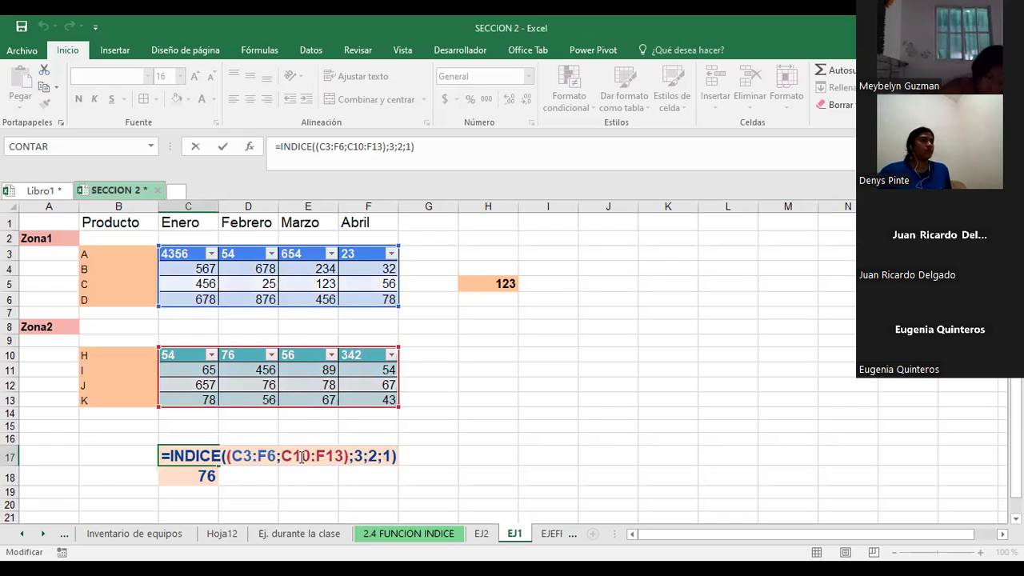
pyautogui.click(291, 456)
pyautogui.moveTo(282, 456); pyautogui.dragTo(346, 455)
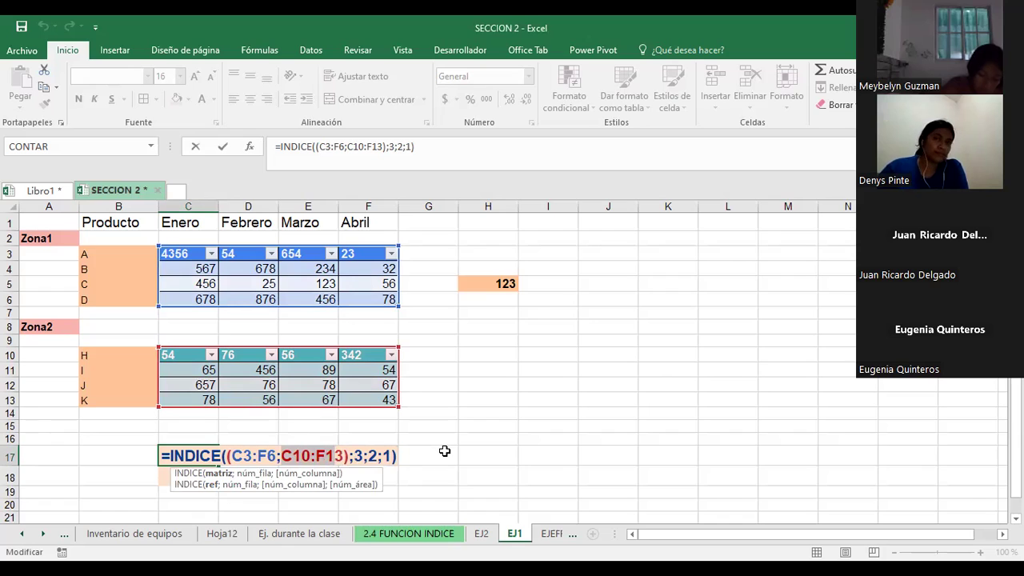
pyautogui.click(354, 455)
pyautogui.click(253, 474)
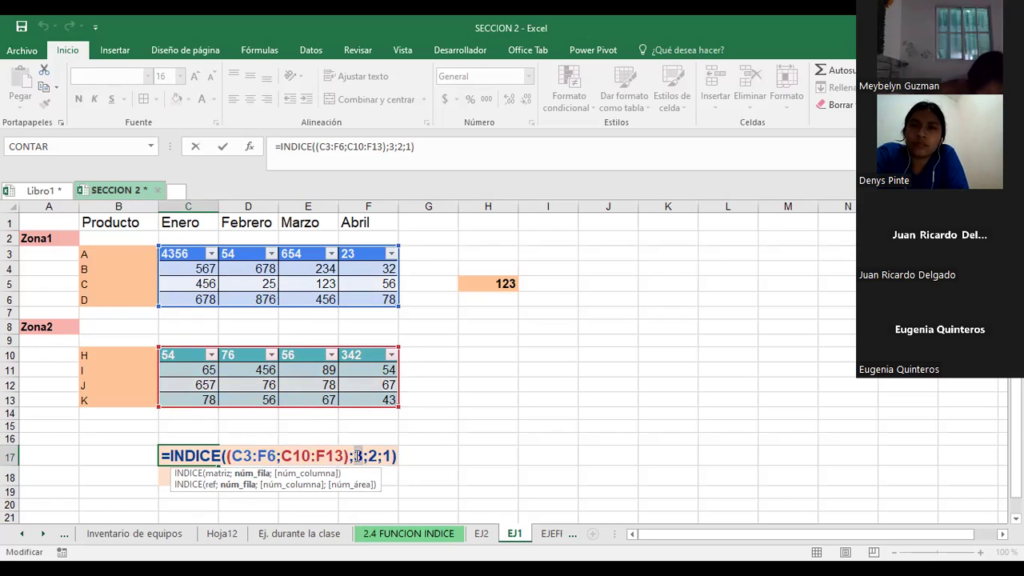
pyautogui.click(264, 473)
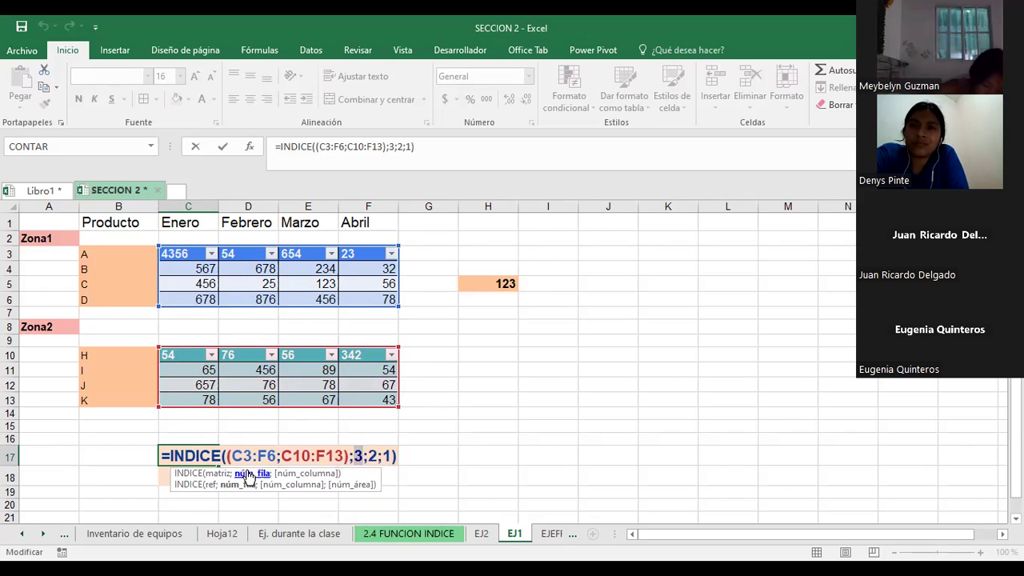
pyautogui.click(292, 475)
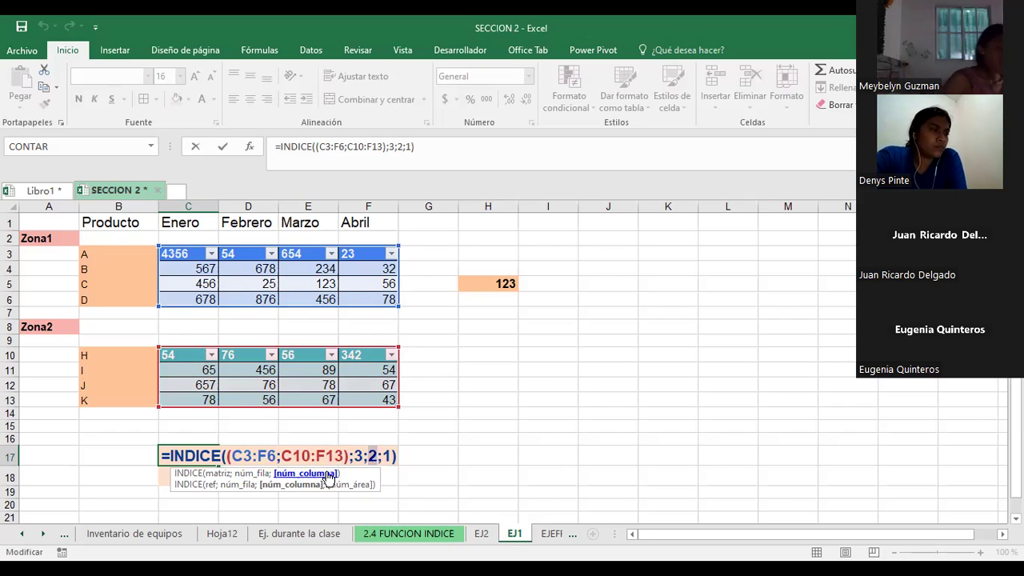
pyautogui.write('3')
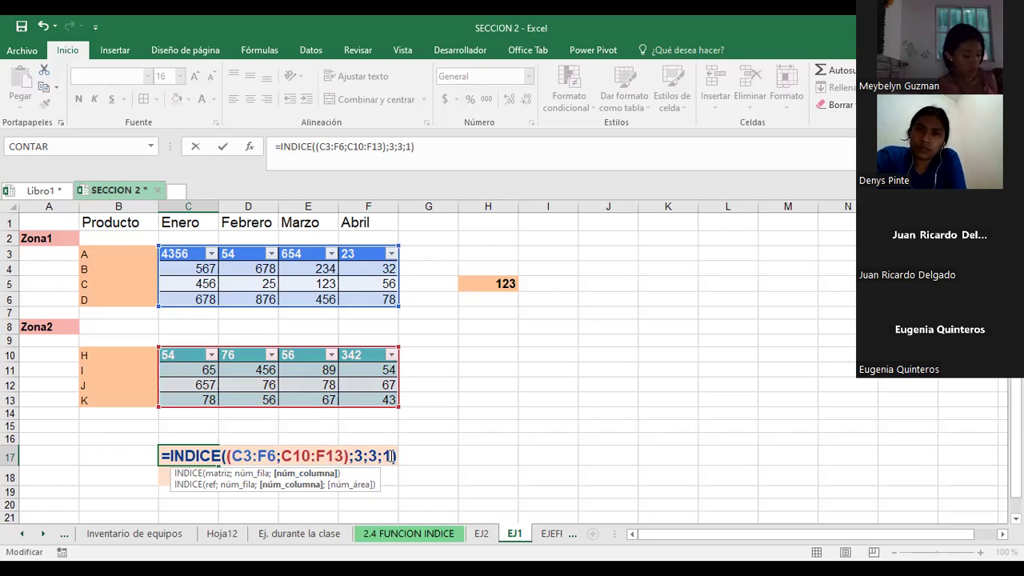
pyautogui.press('BackSpace')
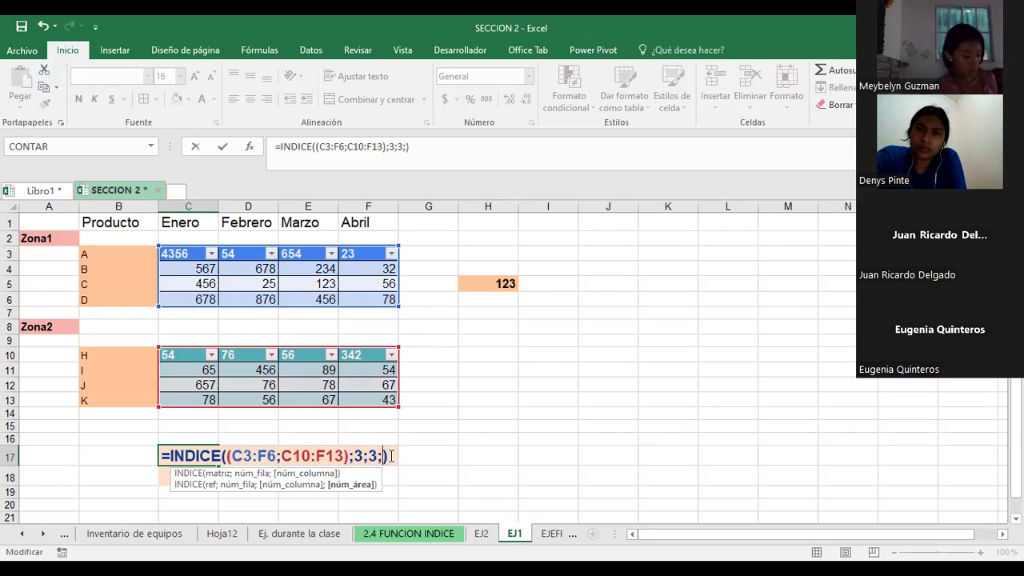
pyautogui.write('2')
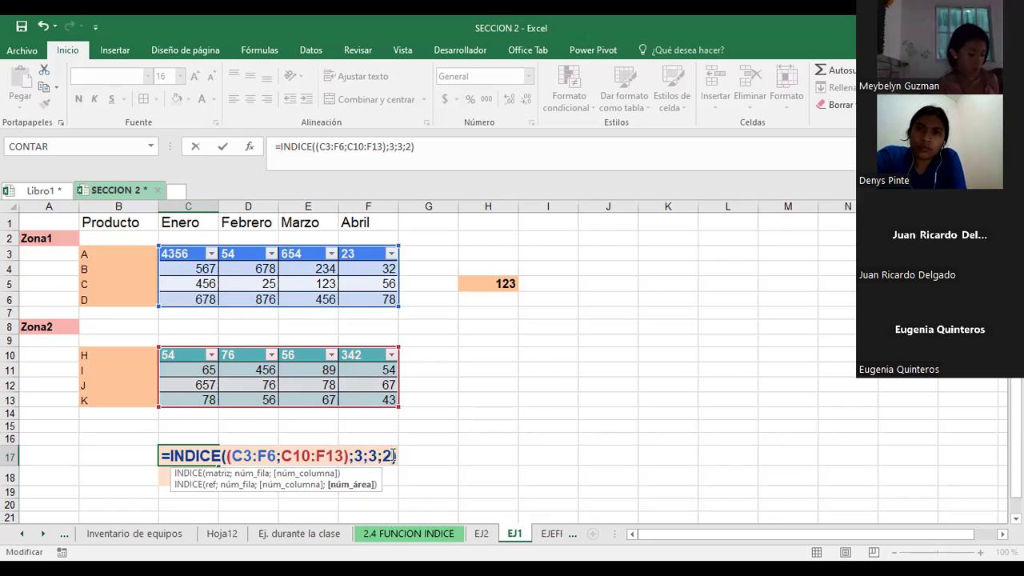
pyautogui.press('Return')
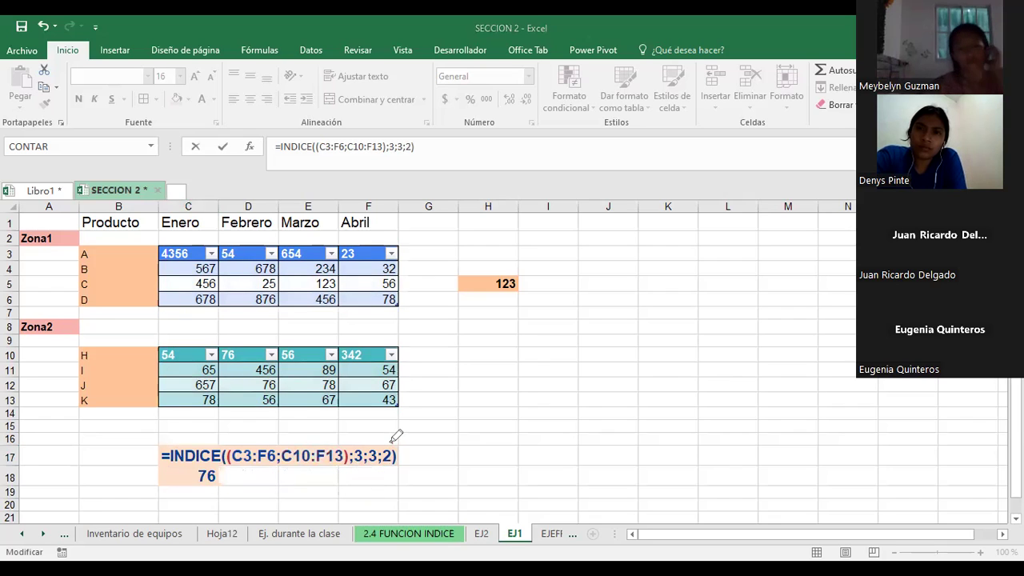
pyautogui.moveTo(384, 441); pyautogui.dragTo(312, 433)
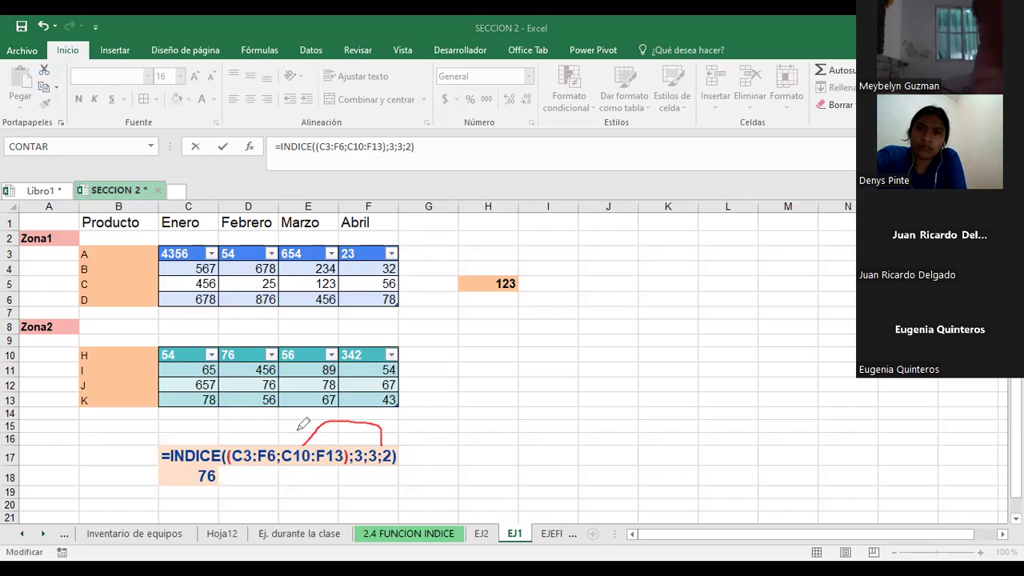
pyautogui.moveTo(311, 432); pyautogui.dragTo(308, 421)
pyautogui.moveTo(292, 375); pyautogui.dragTo(298, 439)
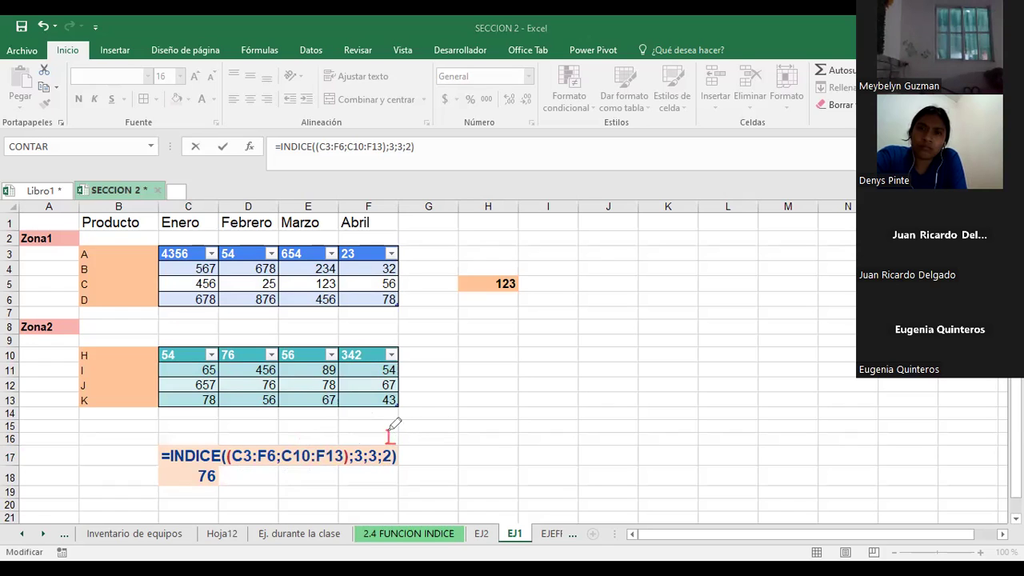
pyautogui.moveTo(390, 434)
pyautogui.mouseDown()
pyautogui.moveTo(260, 441)
pyautogui.moveTo(308, 282)
pyautogui.moveTo(336, 281)
pyautogui.mouseUp()
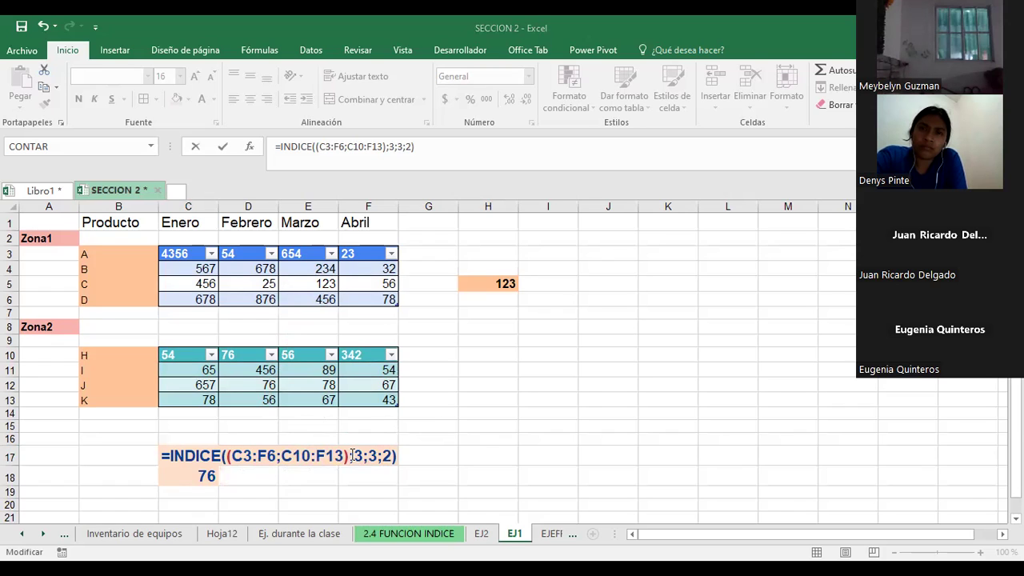
# Commit C17's INDICE formula so it returns 78, then select E12 holding that 78.
pyautogui.press('Return')
pyautogui.click(198, 455)
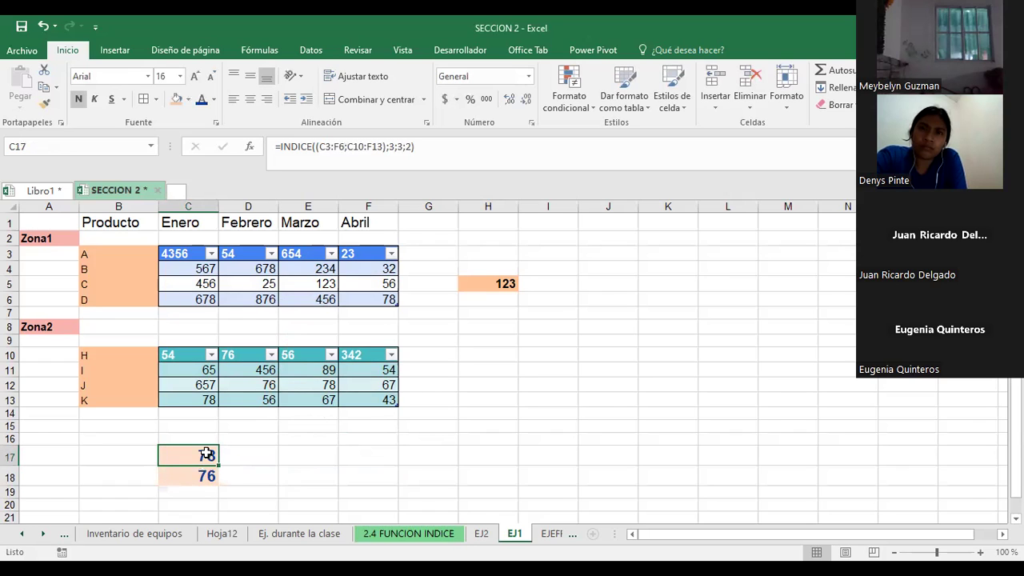
pyautogui.doubleClick(207, 455)
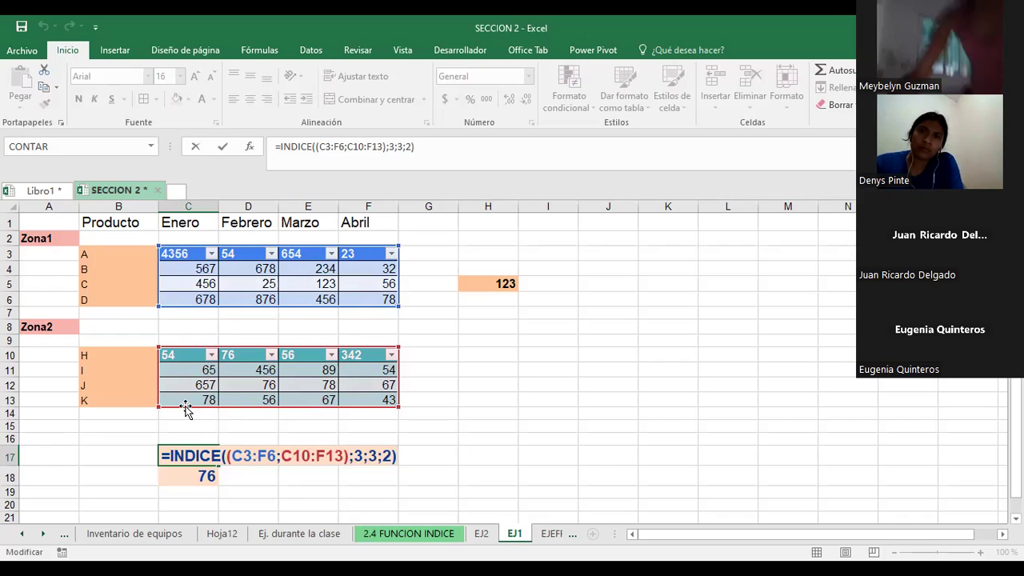
pyautogui.hotkey('ctrl', 'Return')
pyautogui.click(308, 385)
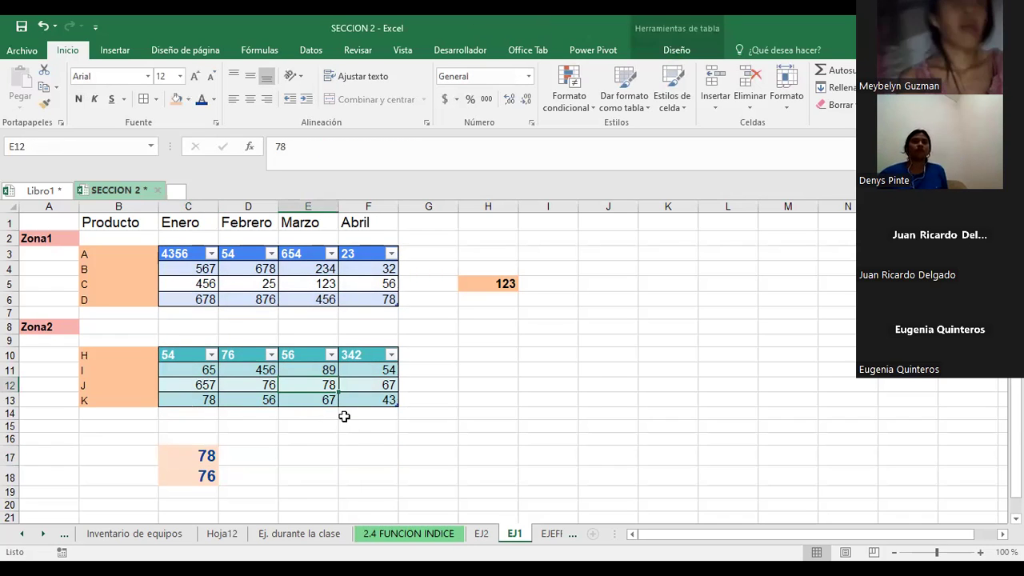
# Open the Fill Color choices for E12, then dismiss them without applying a colour.
pyautogui.click(187, 99)
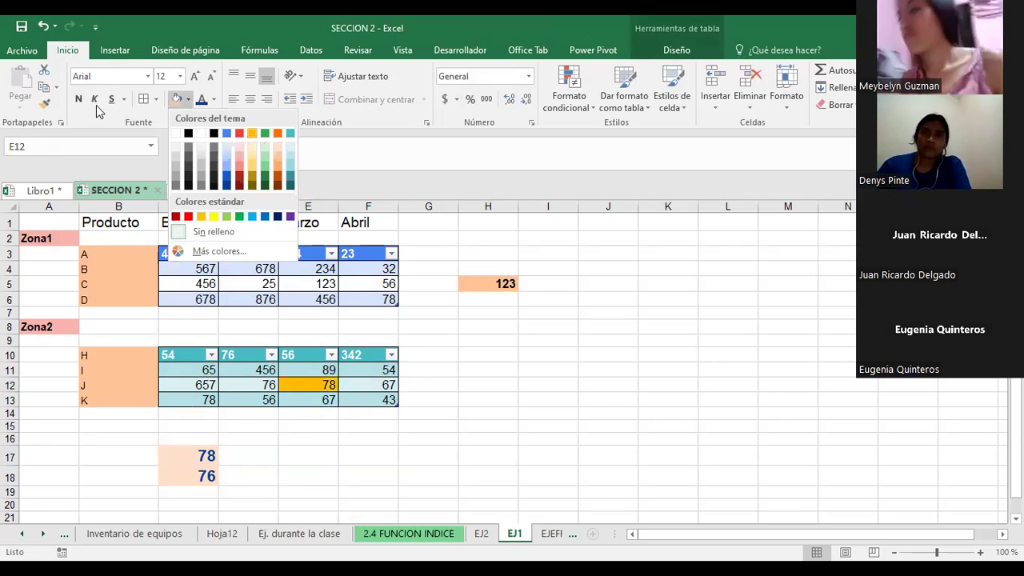
pyautogui.press('Escape')
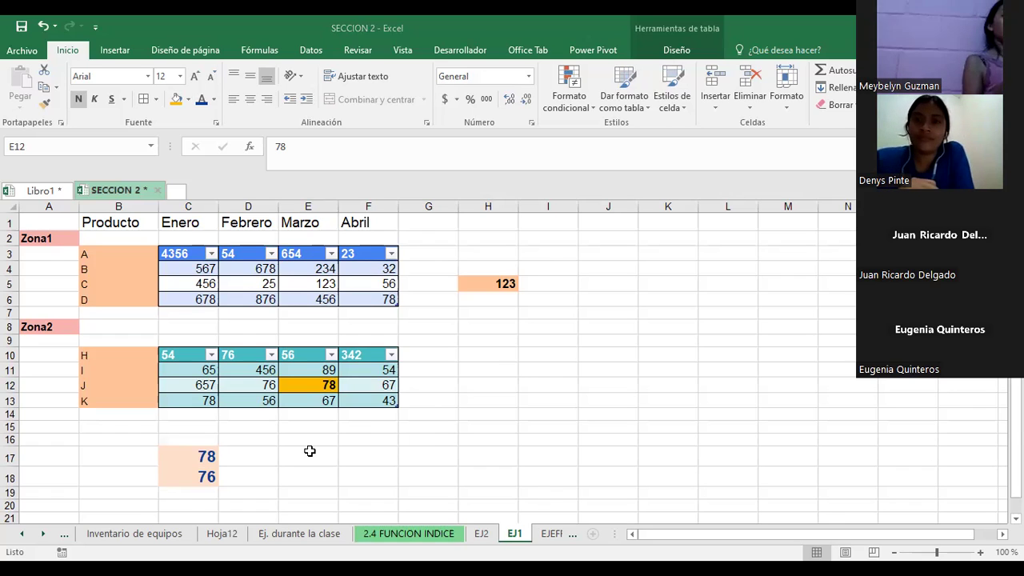
# Change C17's area argument from 2 to 1 so it returns 123.
pyautogui.click(199, 456)
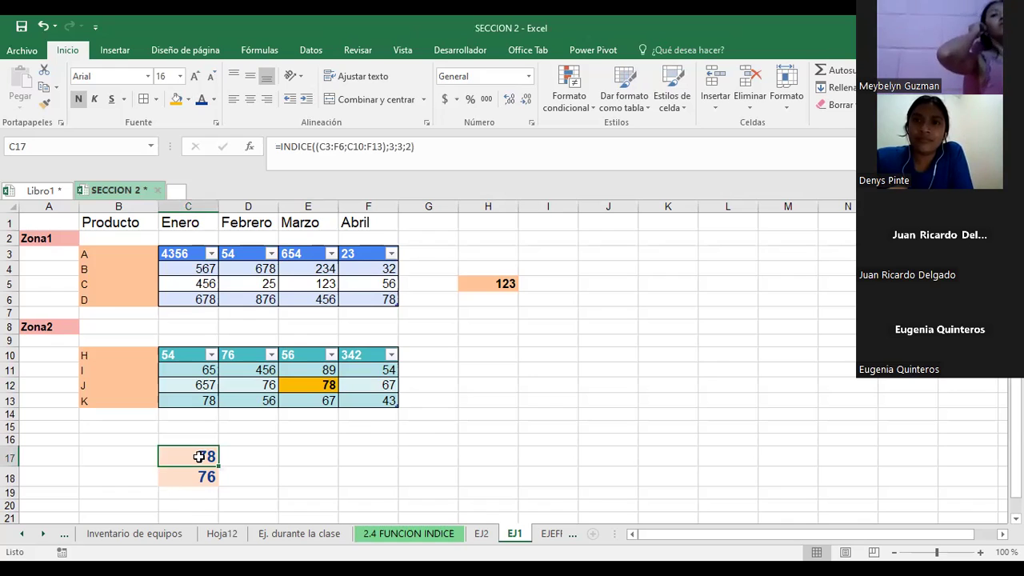
pyautogui.doubleClick(200, 457)
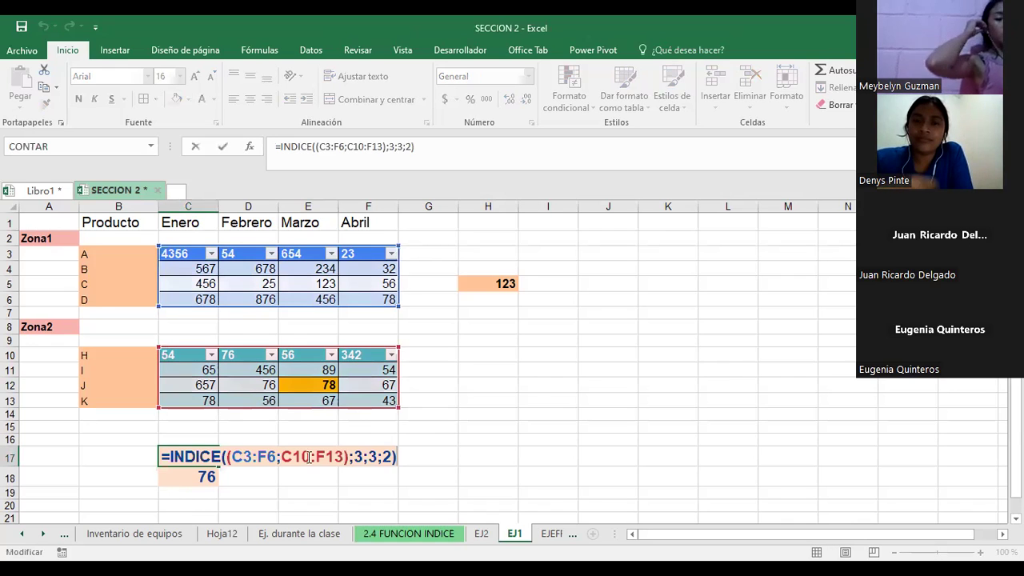
pyautogui.click(387, 457)
pyautogui.press('BackSpace')
pyautogui.write('1')
pyautogui.press('Return')
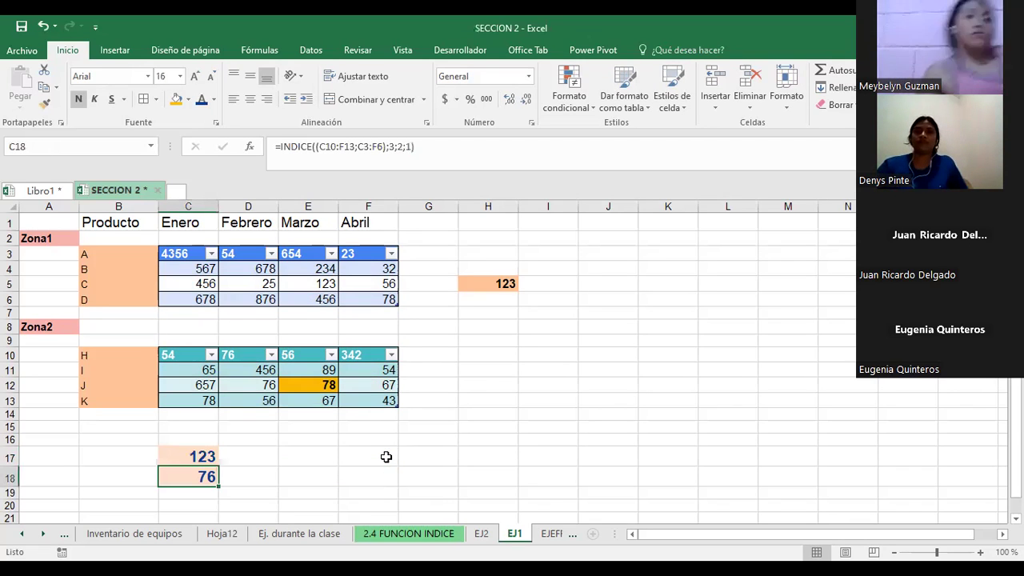
# Review C17's formula again and compare its result with the 123 in E5.
pyautogui.click(203, 457)
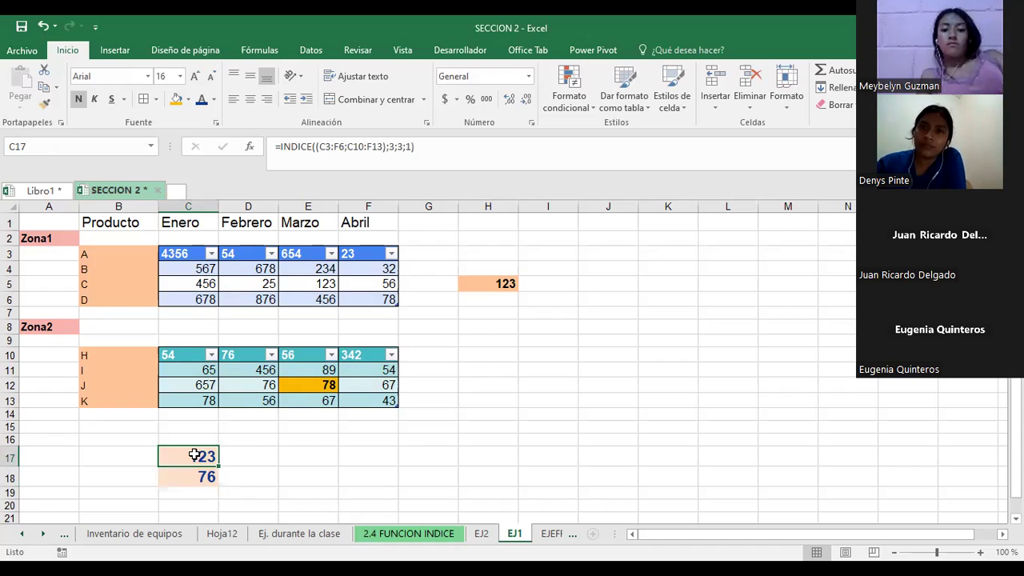
pyautogui.doubleClick(219, 454)
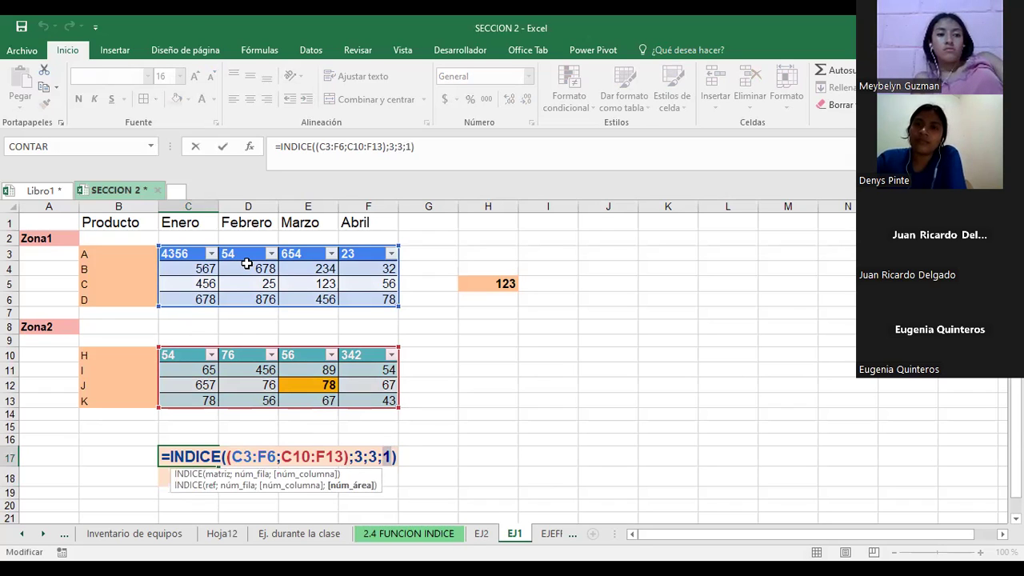
pyautogui.press('Return')
pyautogui.click(208, 456)
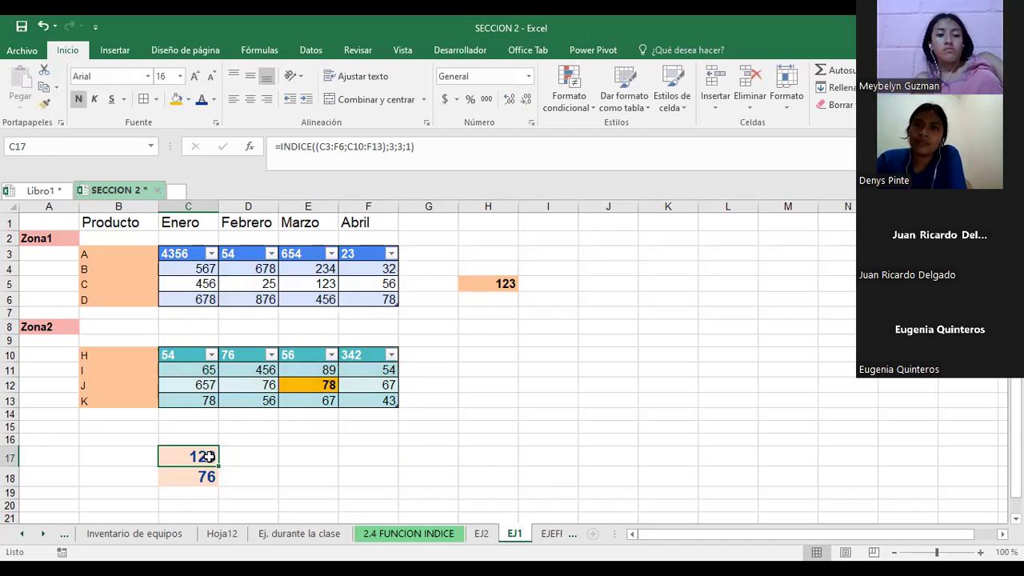
pyautogui.click(304, 284)
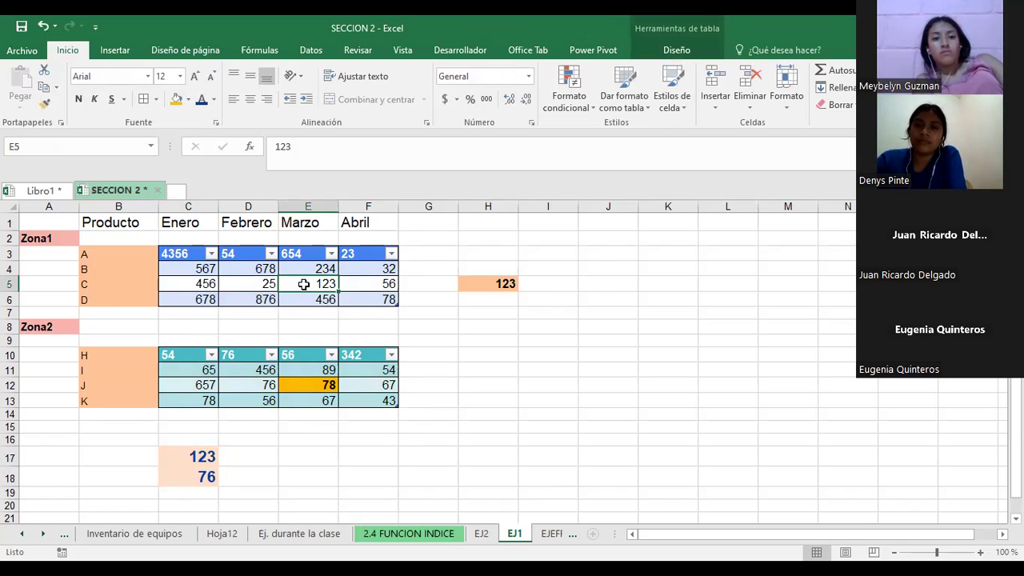
pyautogui.click(208, 453)
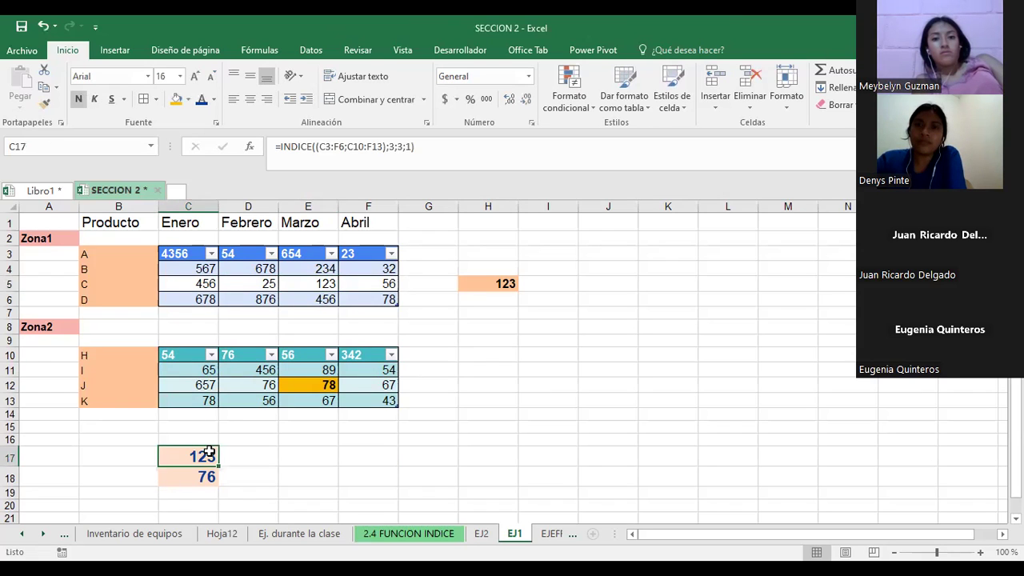
pyautogui.doubleClick(208, 453)
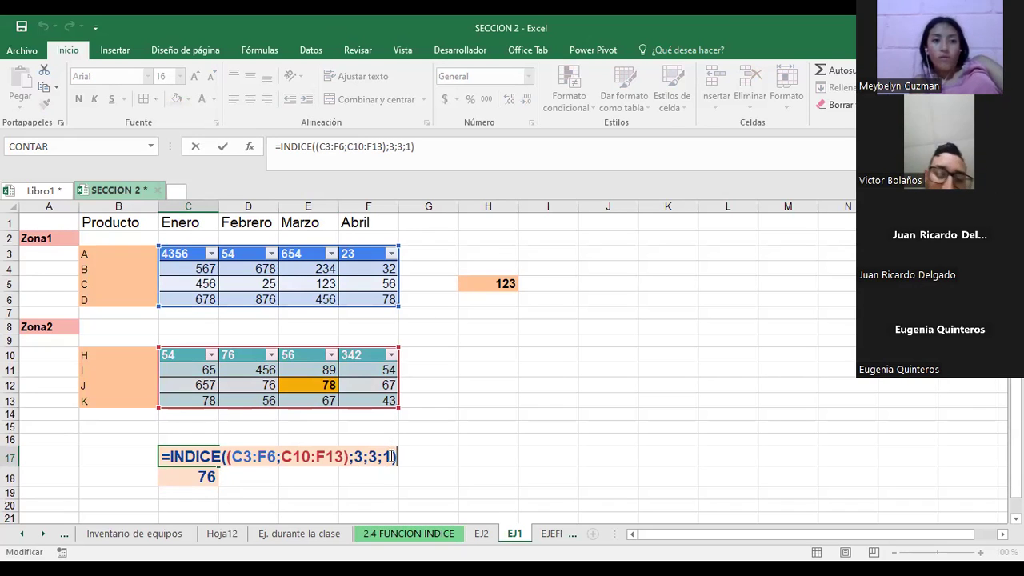
pyautogui.hotkey('ctrl', 'Return')
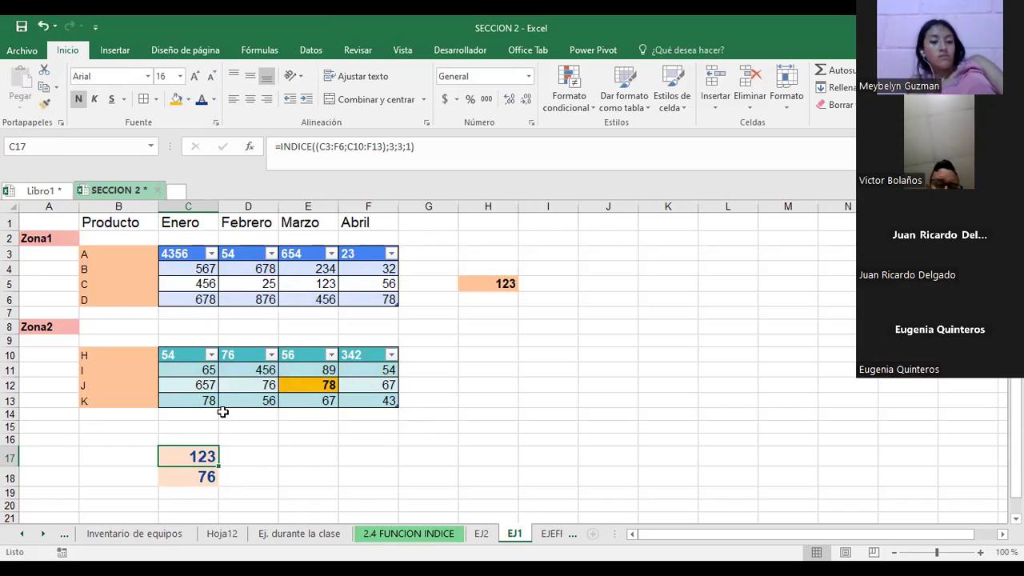
# Fill E5, which holds 123, with light green.
pyautogui.click(336, 288)
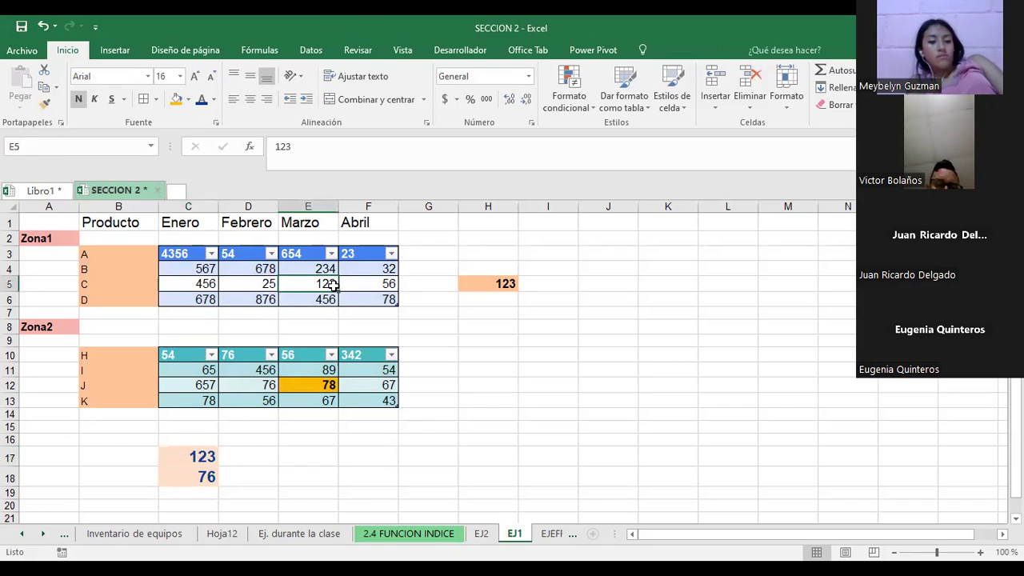
pyautogui.click(188, 100)
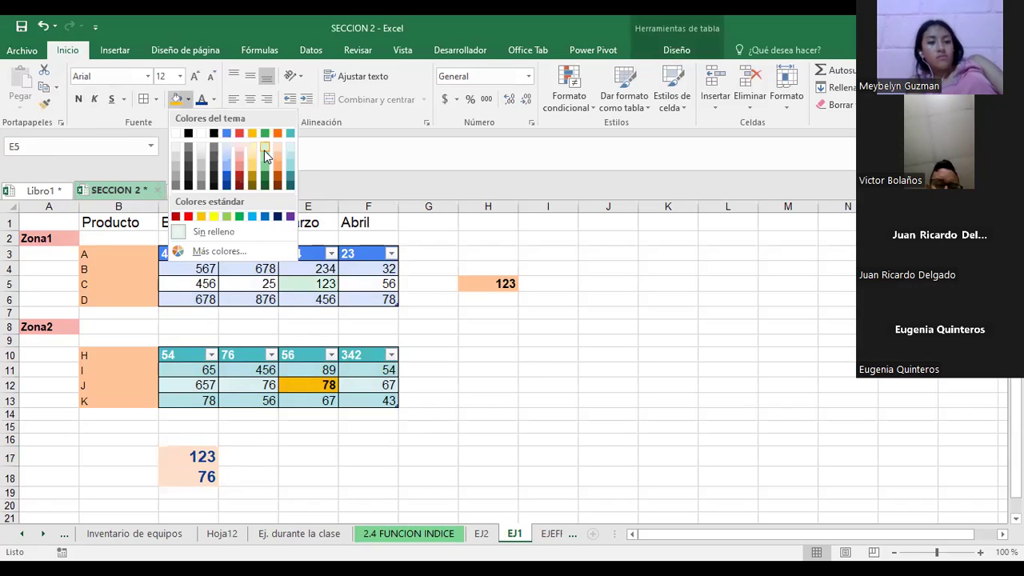
pyautogui.click(264, 151)
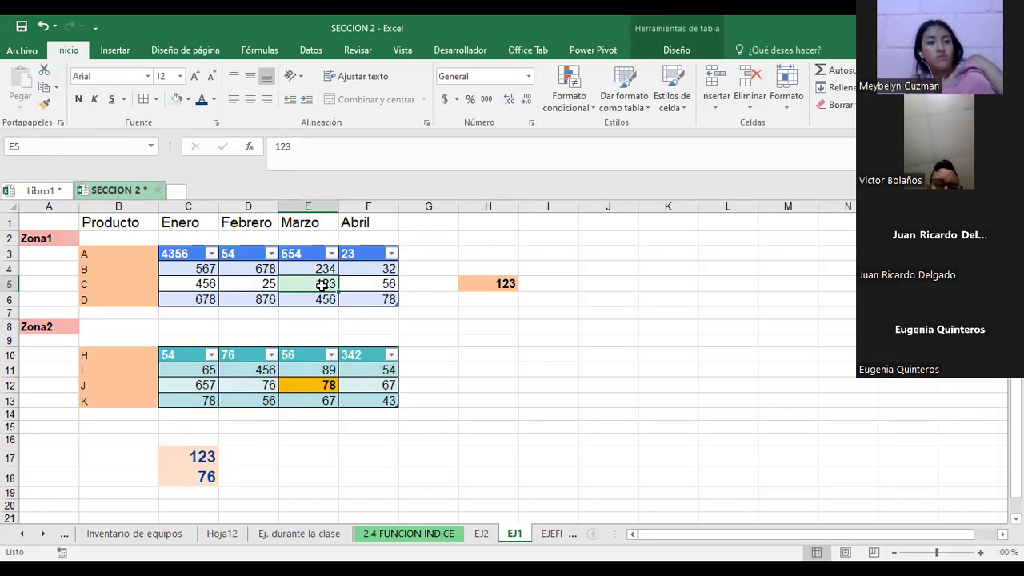
pyautogui.click(191, 96)
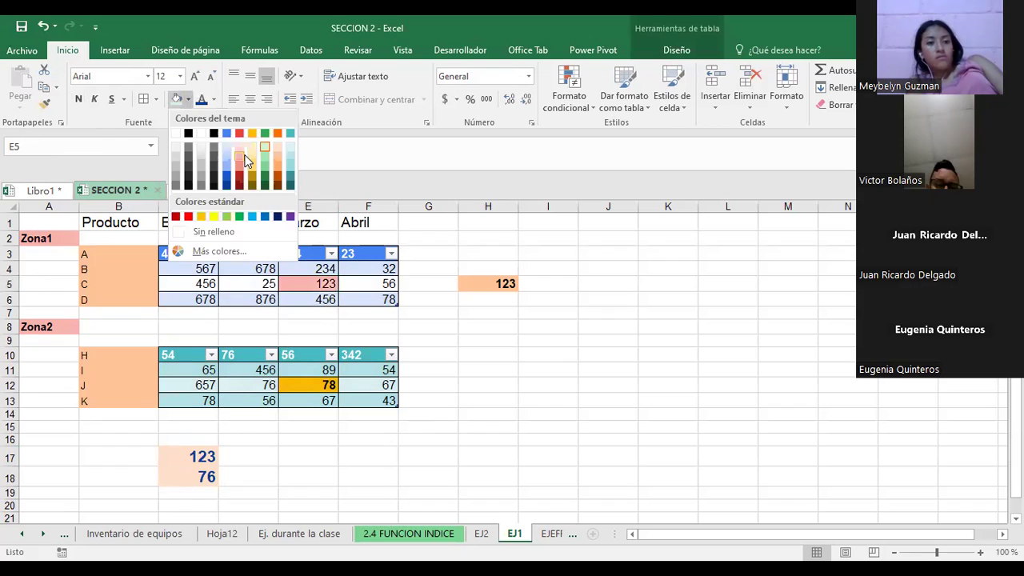
# Give the first INDICE result in C17 a salmon fill.
pyautogui.click(350, 464)
pyautogui.click(188, 456)
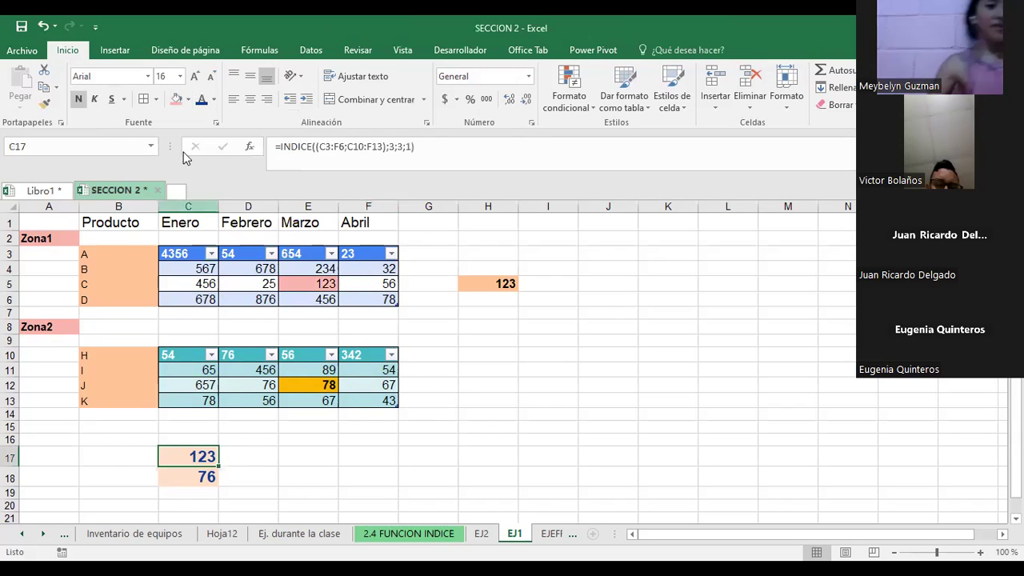
pyautogui.click(177, 100)
# Fill C18's INDICE result, 76, with orange.
pyautogui.click(184, 475)
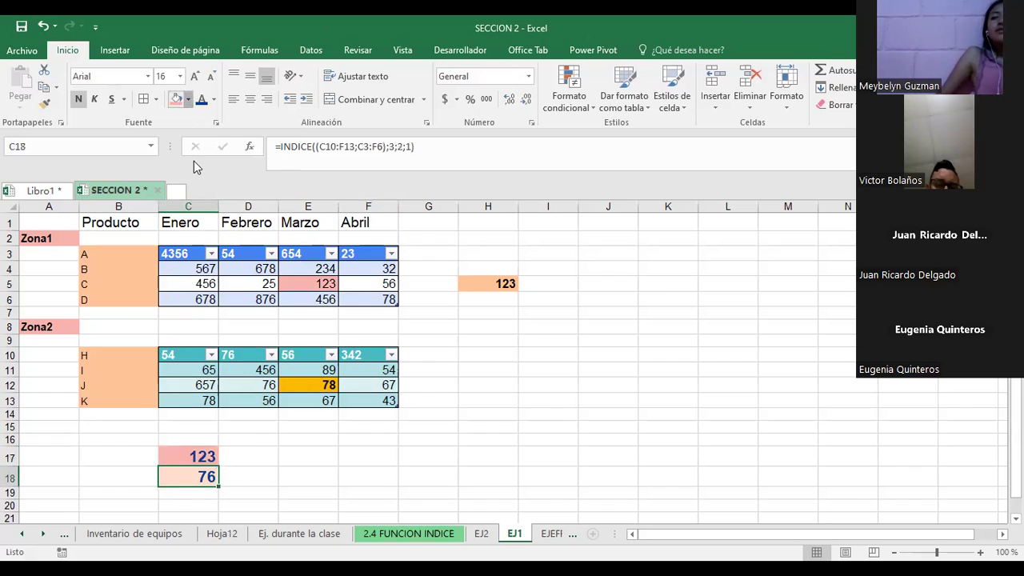
pyautogui.click(188, 99)
pyautogui.click(203, 216)
pyautogui.click(308, 476)
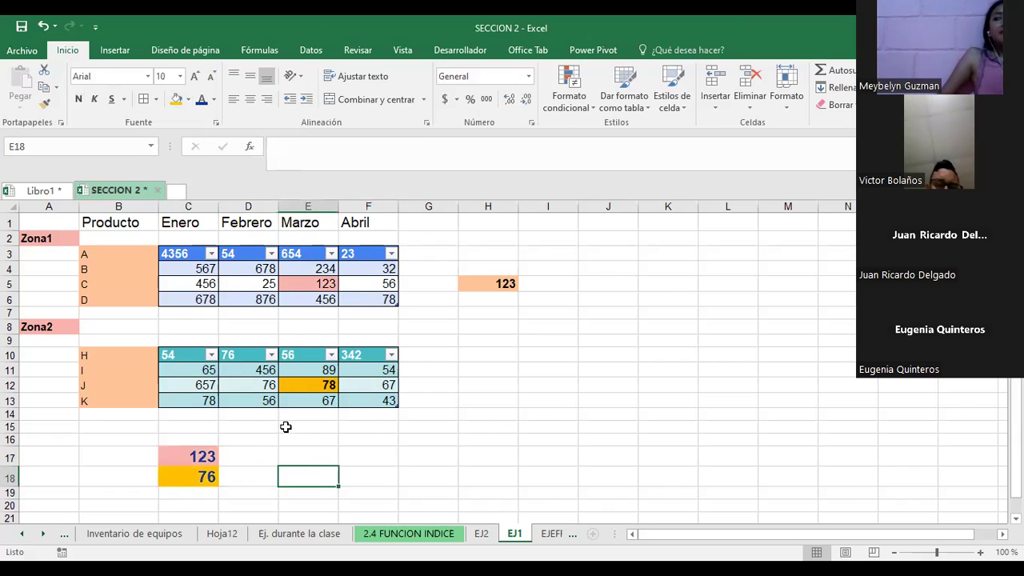
# Change C18's last INDICE argument from 1 to 2 so it uses the second area.
pyautogui.doubleClick(197, 480)
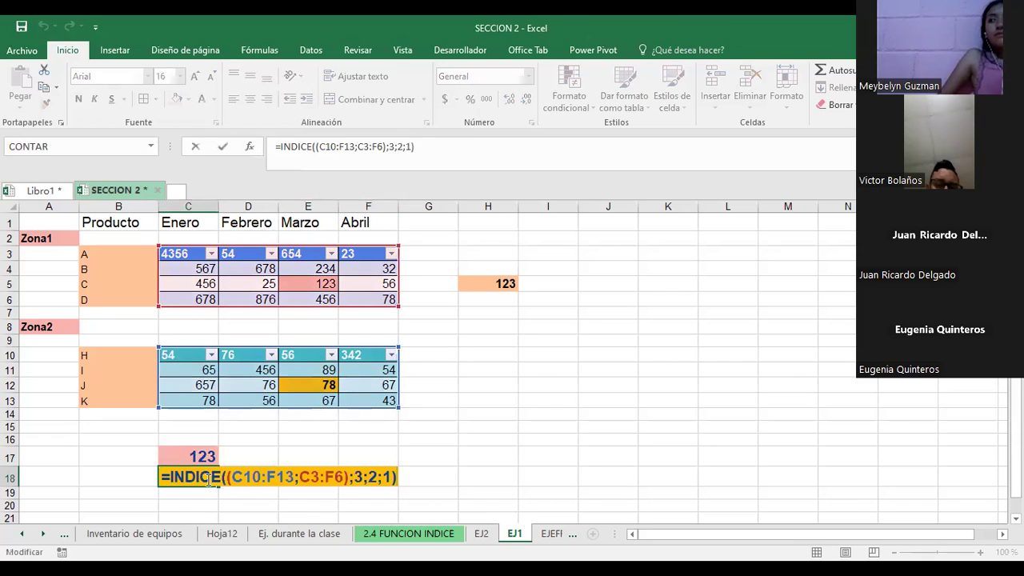
pyautogui.click(387, 478)
pyautogui.press('BackSpace')
pyautogui.write('2')
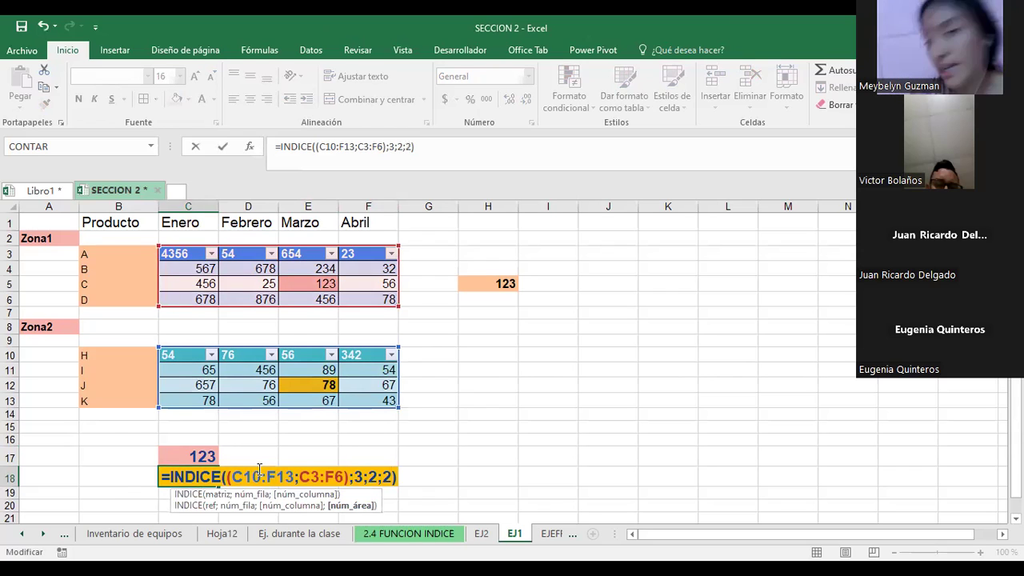
pyautogui.press('Return')
# Review C18's C10:F13 and C3:F6 references and its source value 25 in D5.
pyautogui.click(210, 477)
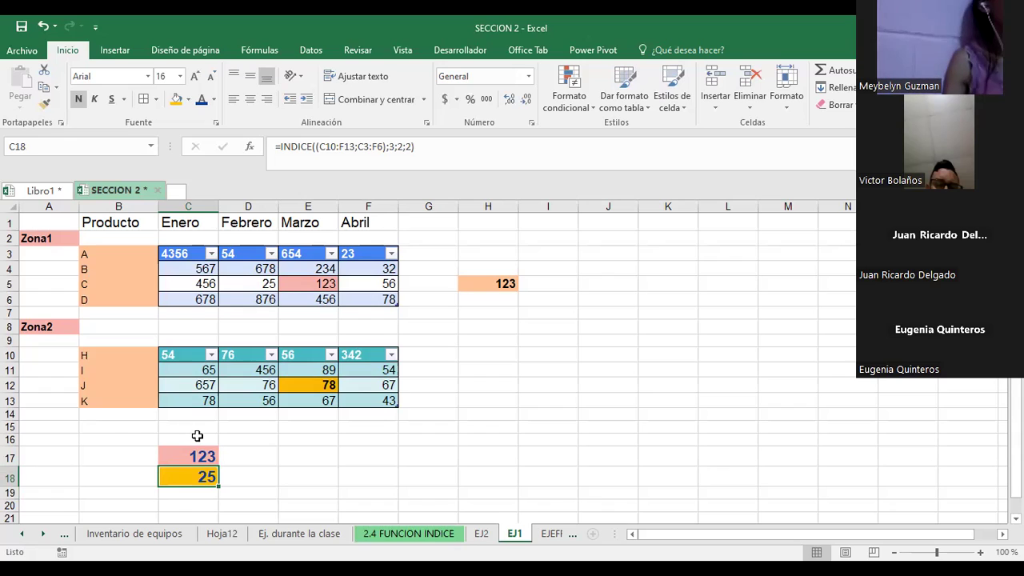
pyautogui.doubleClick(197, 478)
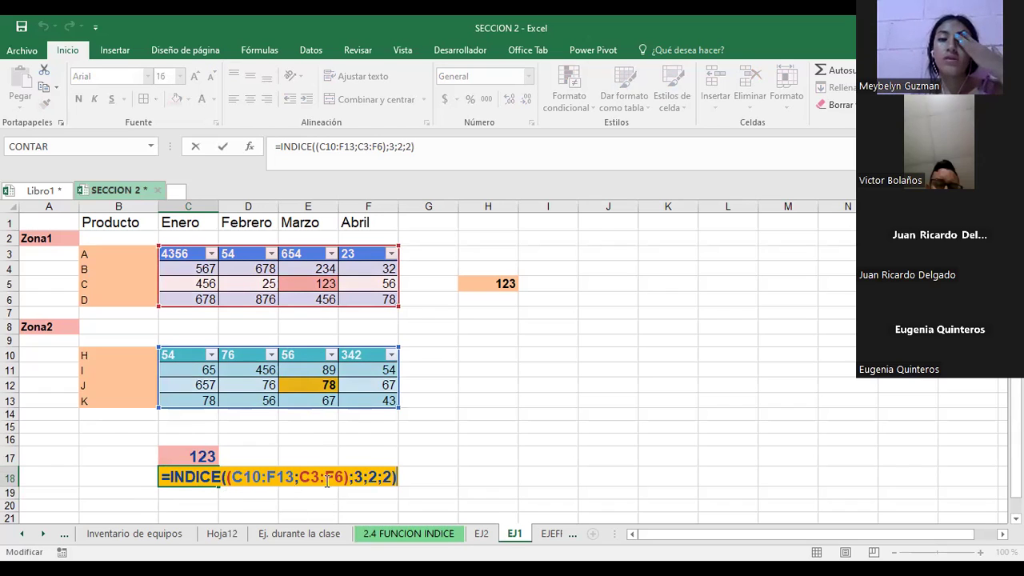
pyautogui.click(116, 53)
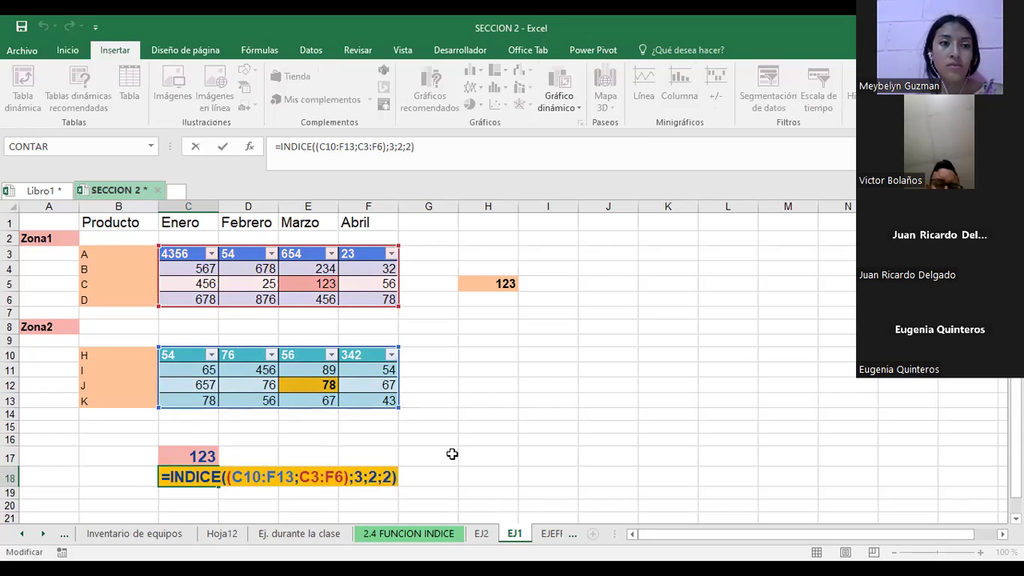
pyautogui.hotkey('ctrl', 'Return')
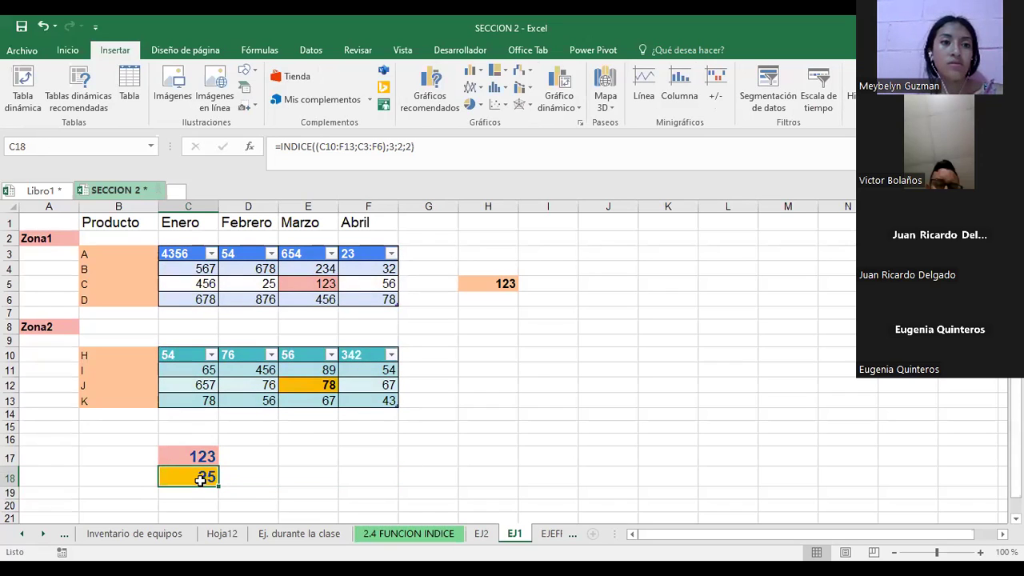
pyautogui.doubleClick(200, 479)
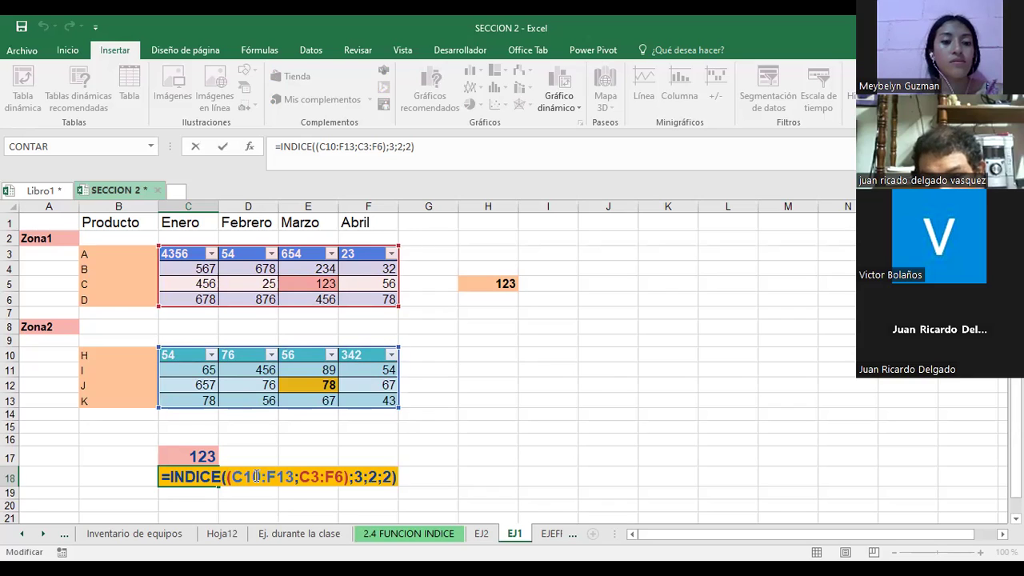
pyautogui.moveTo(232, 478); pyautogui.dragTo(294, 477)
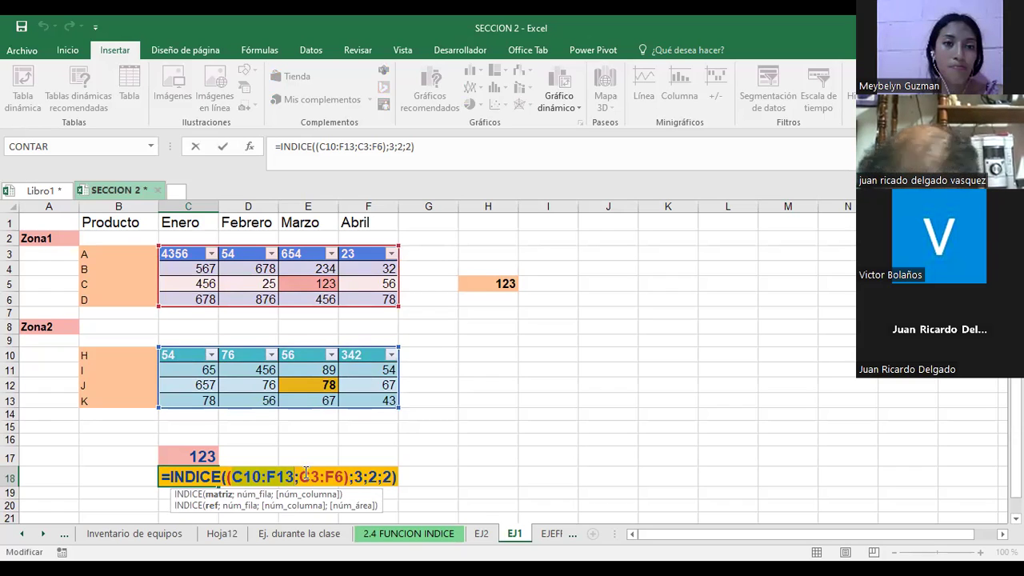
pyautogui.moveTo(306, 474); pyautogui.dragTo(343, 479)
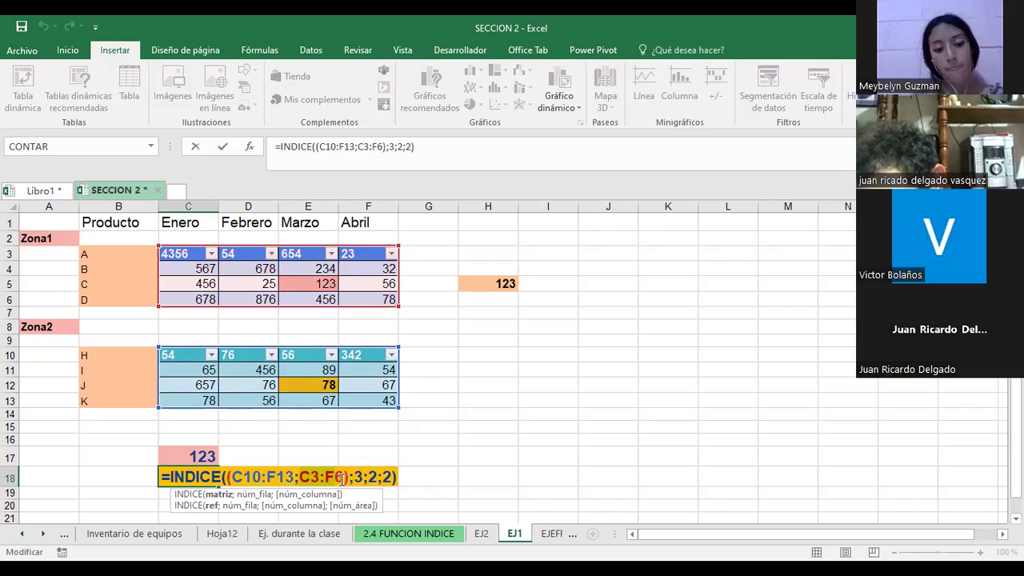
pyautogui.click(299, 476)
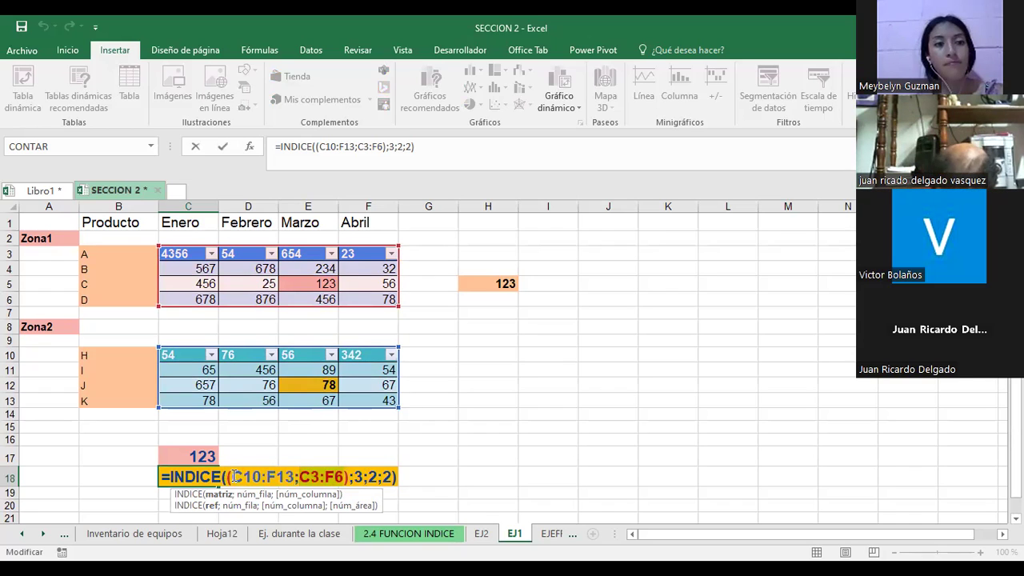
pyautogui.click(275, 283)
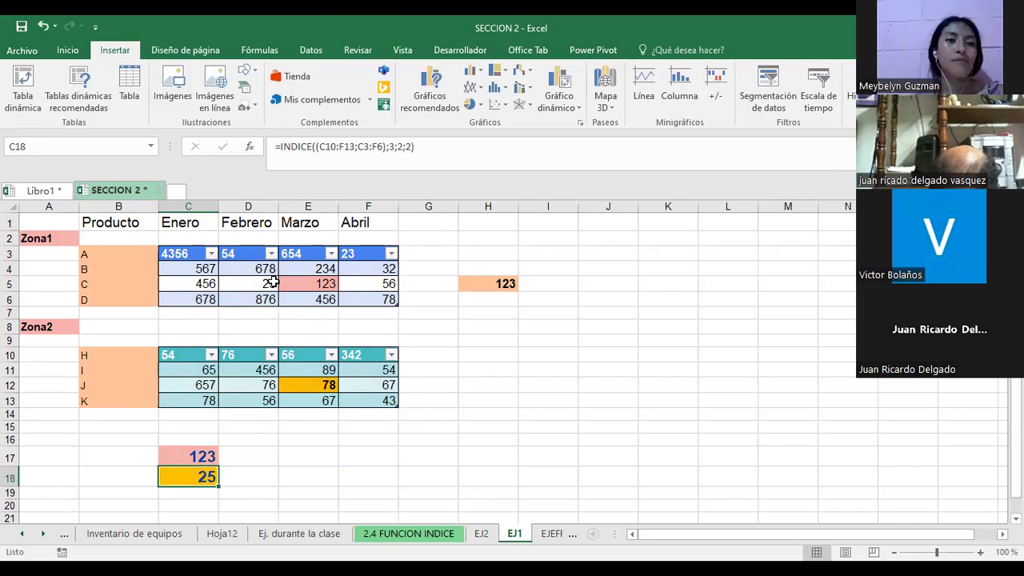
pyautogui.click(192, 477)
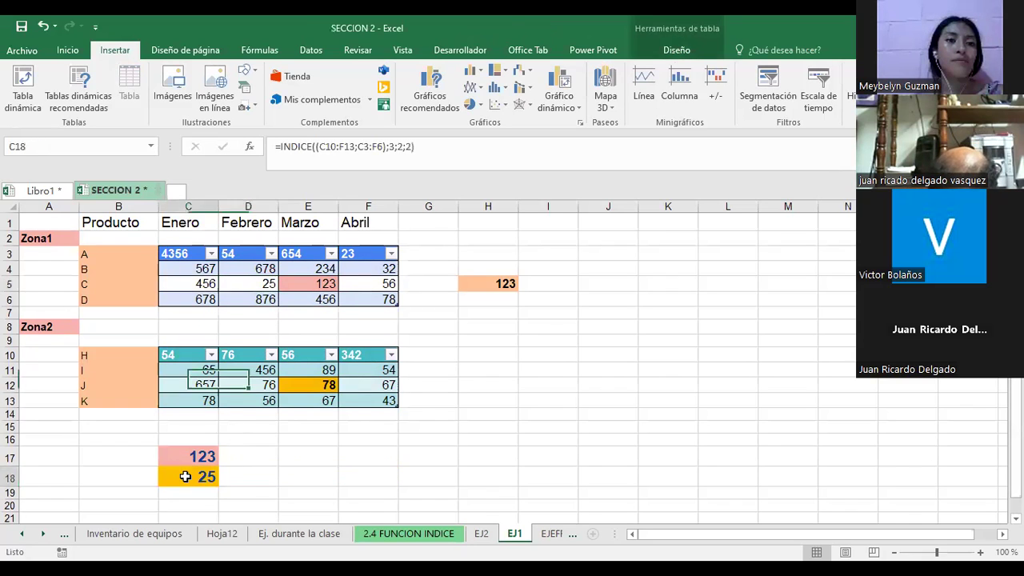
# Trace C18's precedents, check the 25 in D5, and open C17's formula.
pyautogui.click(272, 50)
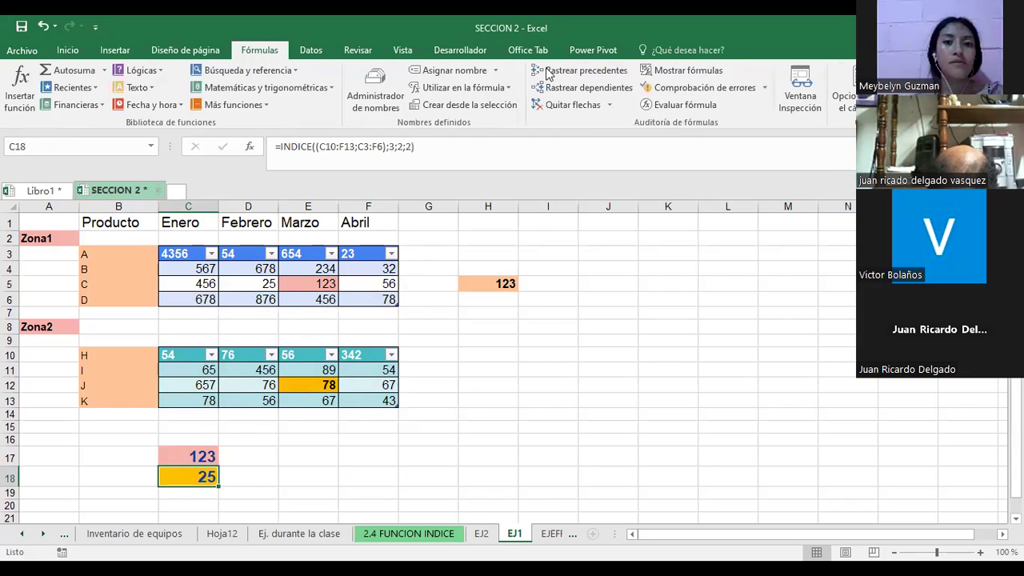
pyautogui.click(568, 72)
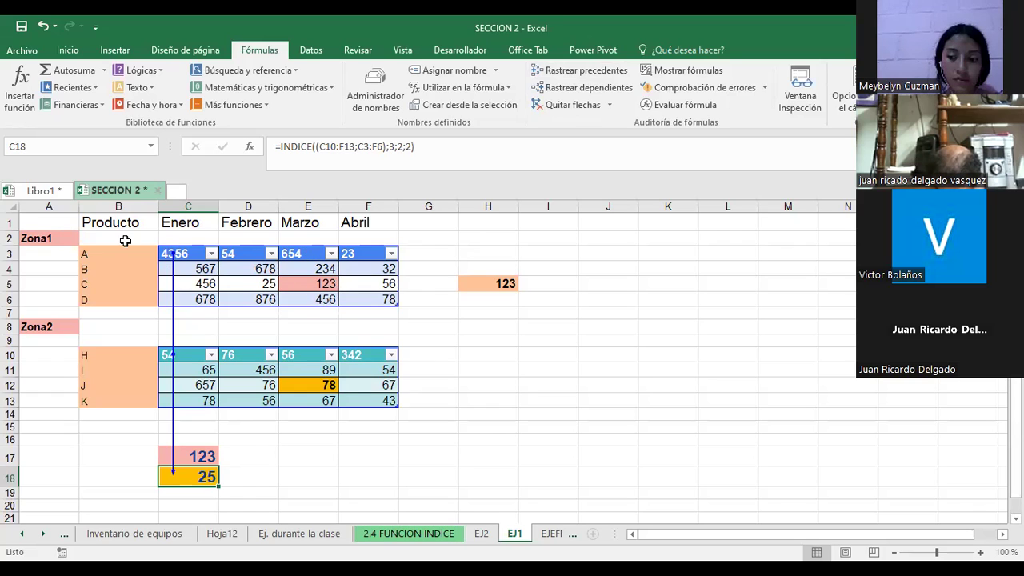
pyautogui.click(268, 285)
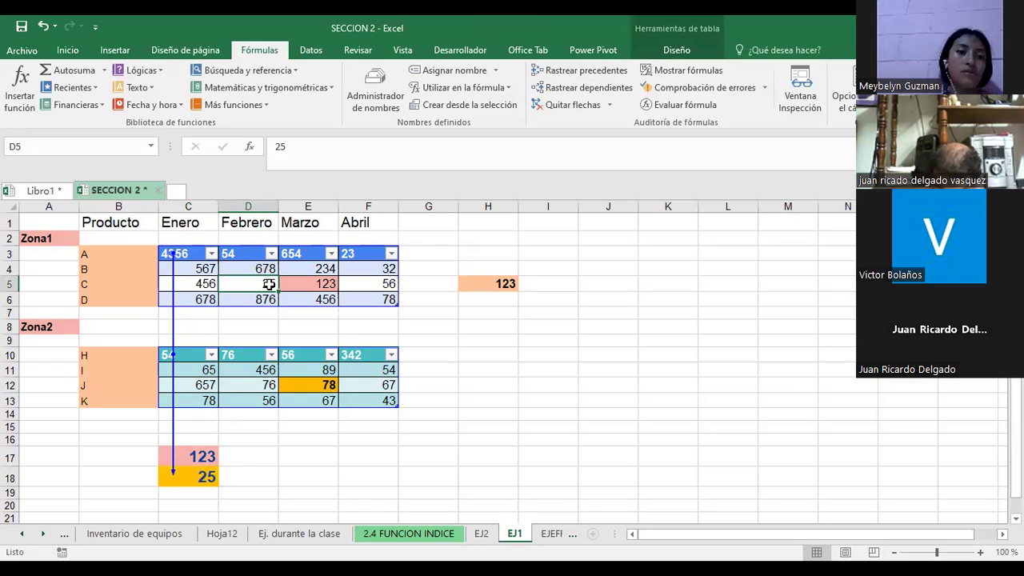
pyautogui.click(204, 455)
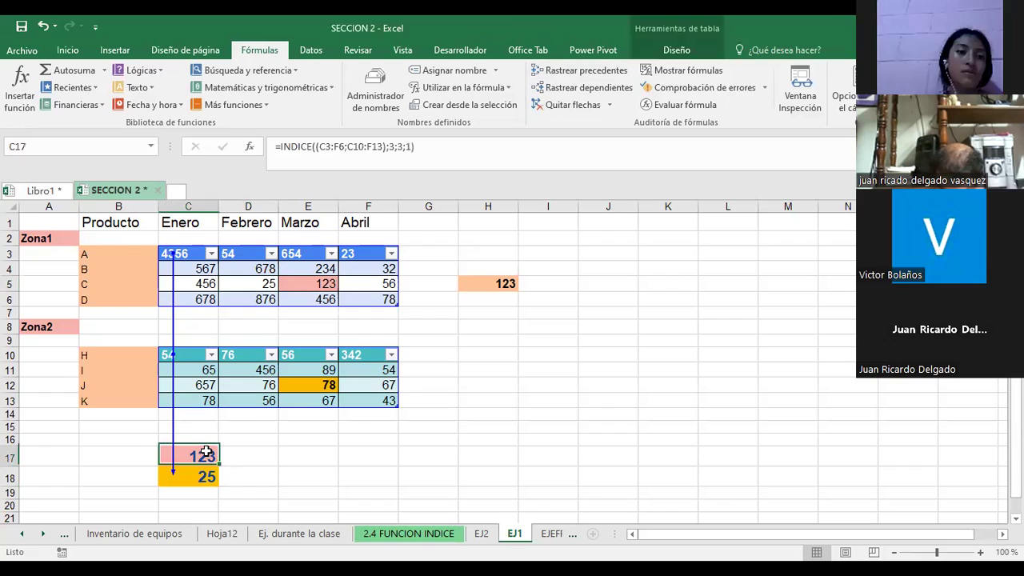
pyautogui.doubleClick(206, 454)
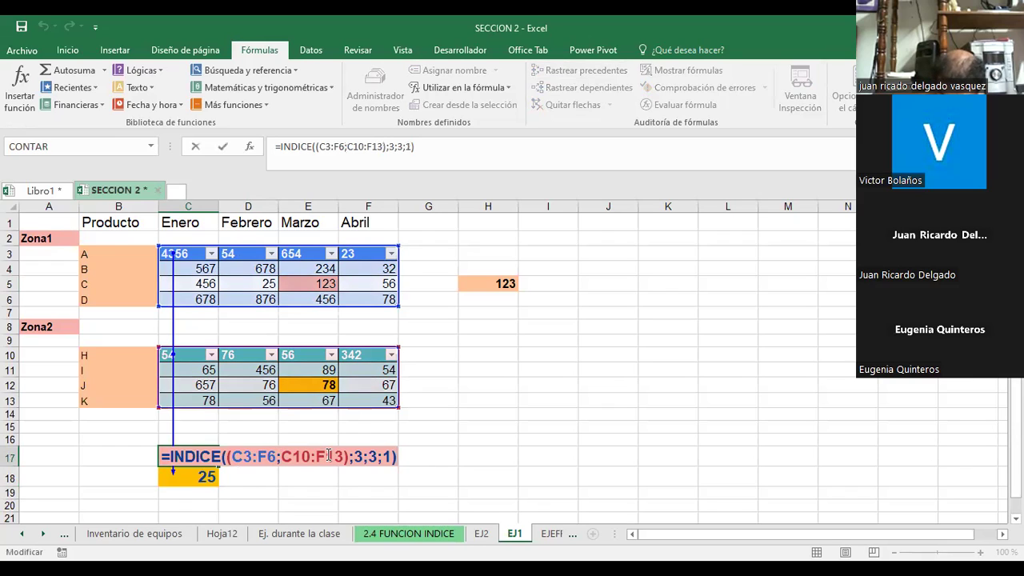
# Try re-pointing C18's first reference to the Zona1 table, then discard the edit.
pyautogui.press('Escape')
pyautogui.click(199, 476)
pyautogui.doubleClick(199, 476)
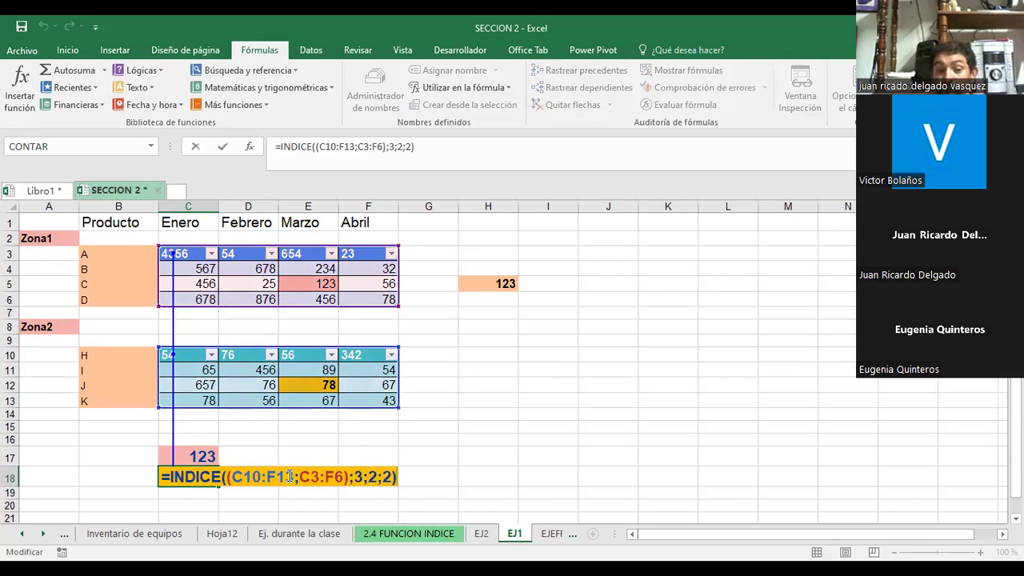
pyautogui.click(237, 479)
pyautogui.press('Delete')
pyautogui.press('Delete')
pyautogui.press('Delete')
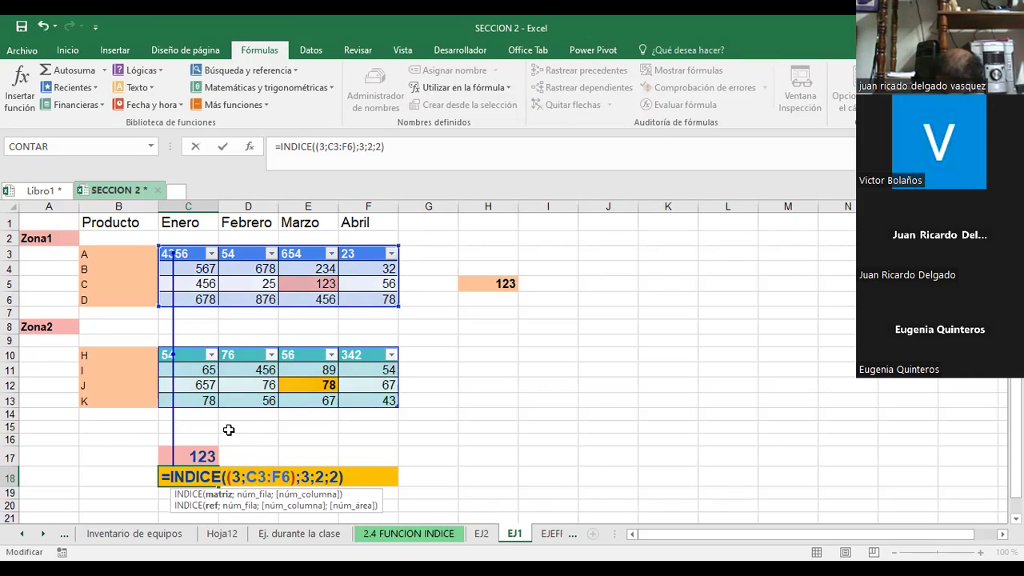
pyautogui.click(164, 253)
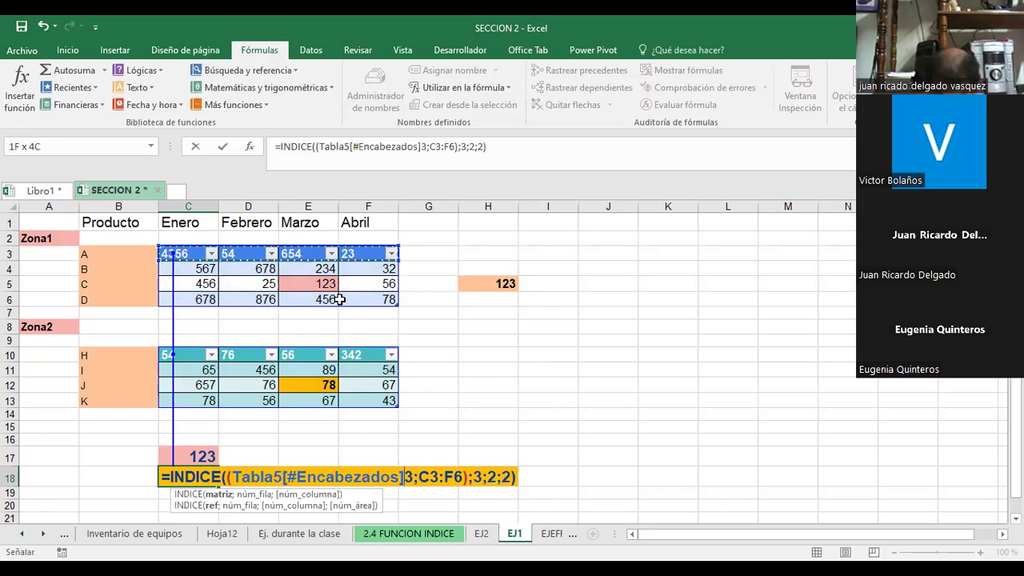
pyautogui.moveTo(340, 299); pyautogui.dragTo(384, 299)
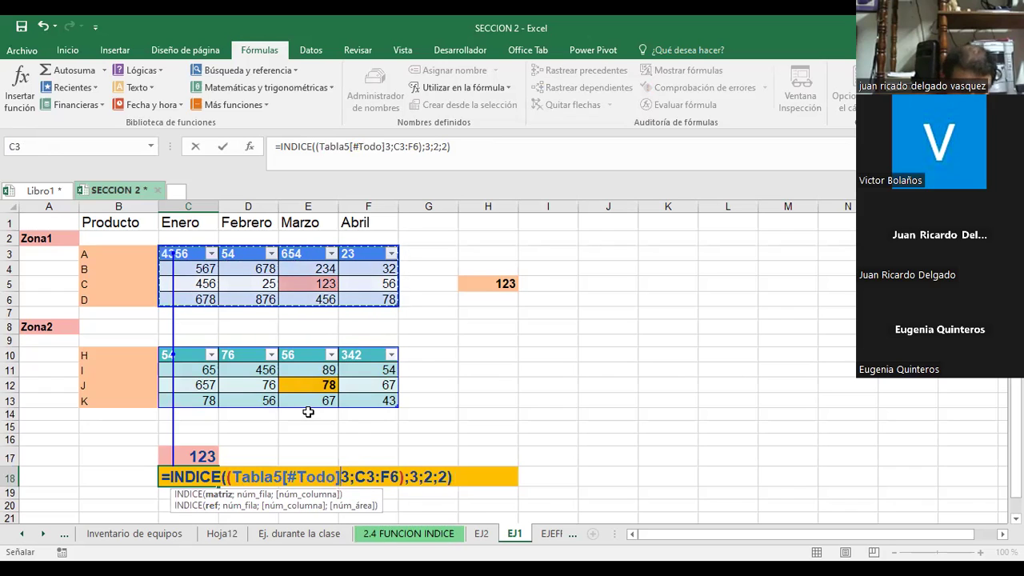
pyautogui.hotkey('ctrl', 'Return')
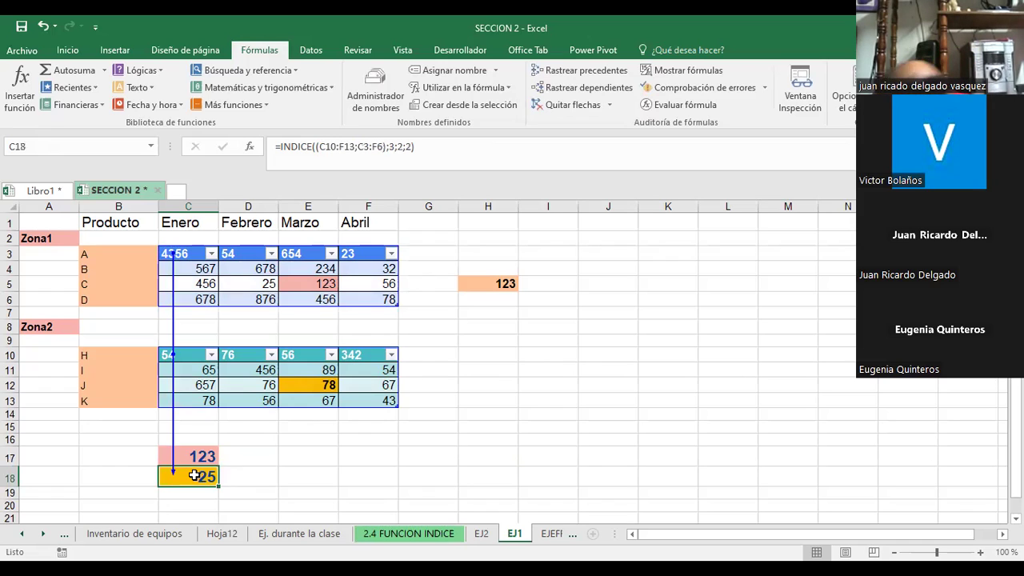
# Reorder C18's areas to (C3:F6;C10:F13) so the formula returns 76.
pyautogui.doubleClick(194, 477)
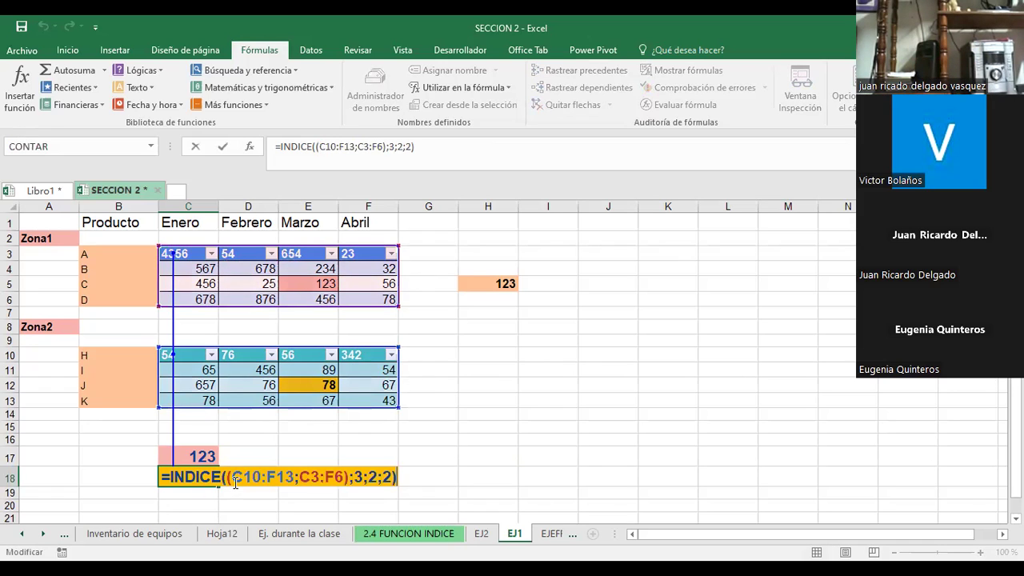
pyautogui.click(234, 478)
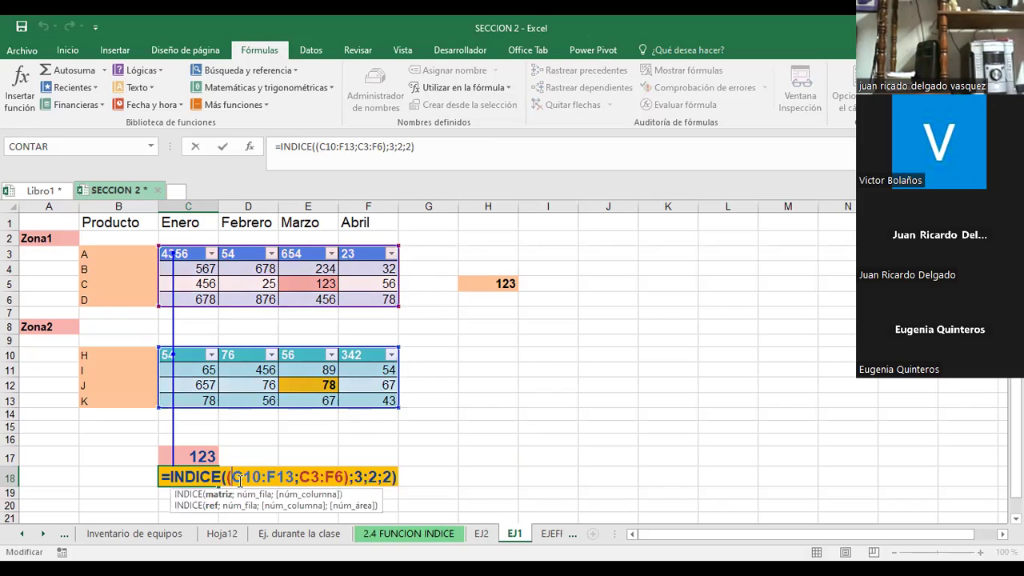
pyautogui.press('Right')
pyautogui.press('Right')
pyautogui.press('Right')
pyautogui.press('Right')
pyautogui.press('Right')
pyautogui.press('Right')
pyautogui.press('Right')
pyautogui.press('Right')
pyautogui.press('Right')
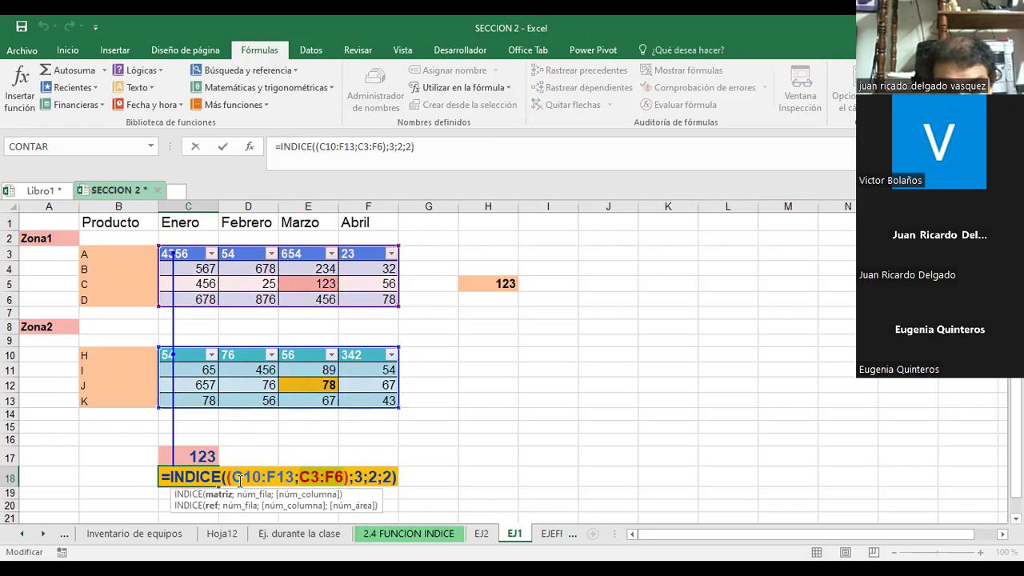
pyautogui.press('BackSpace')
pyautogui.press('BackSpace')
pyautogui.press('BackSpace')
pyautogui.press('Left')
pyautogui.press('Left')
pyautogui.press('Left')
pyautogui.write('C3:F6')
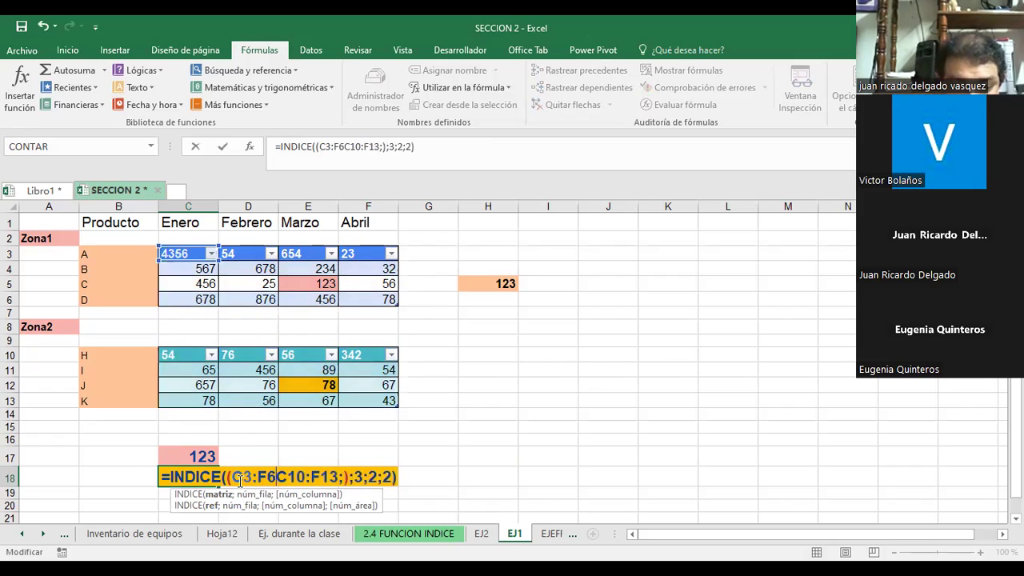
pyautogui.write(';')
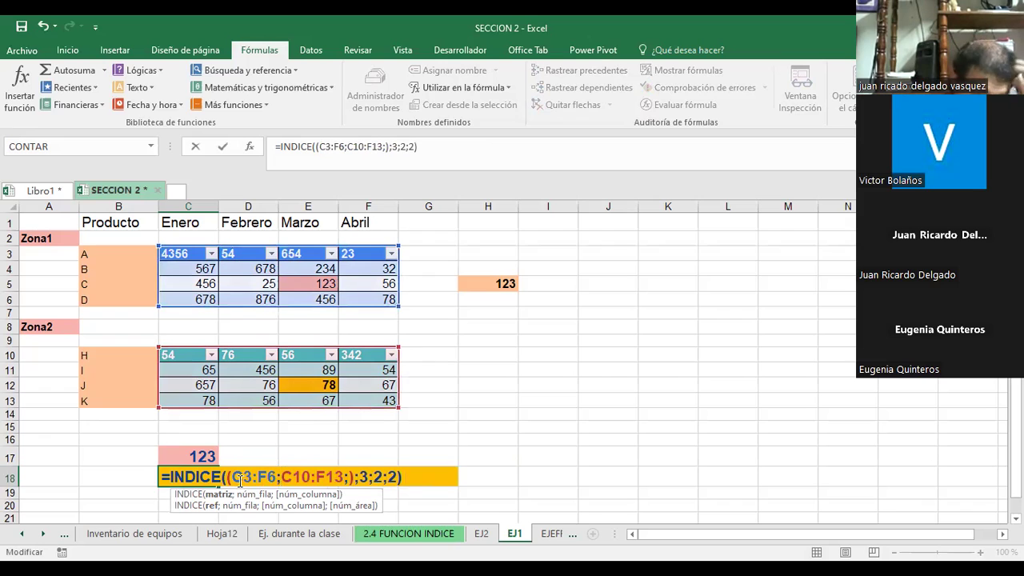
pyautogui.click(346, 477)
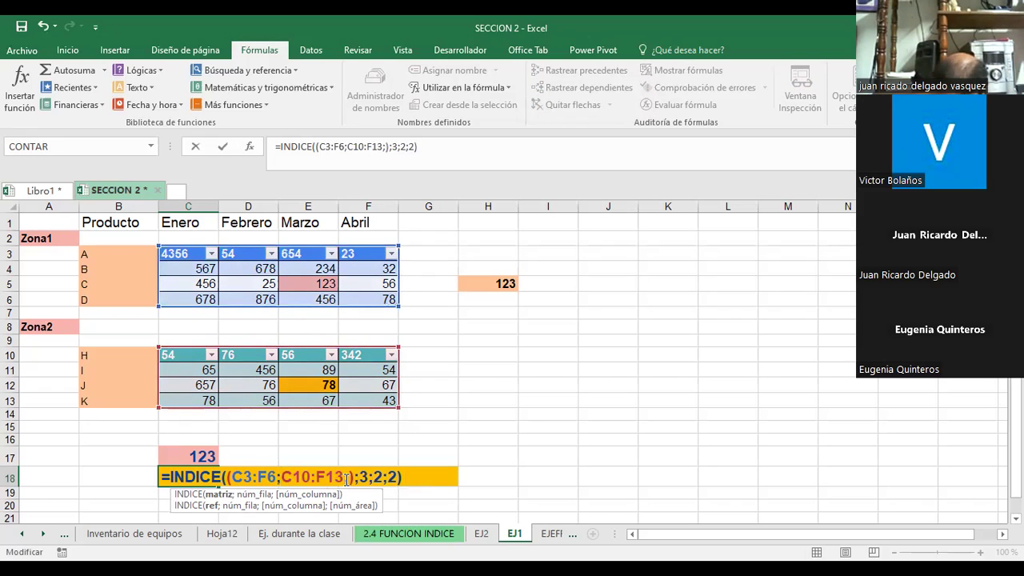
pyautogui.press('Delete')
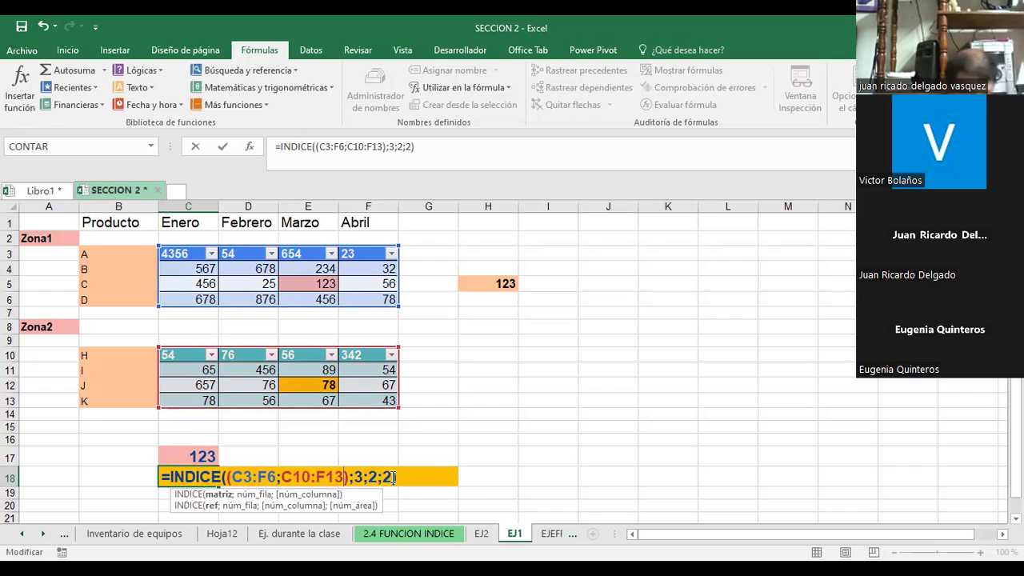
pyautogui.press('Return')
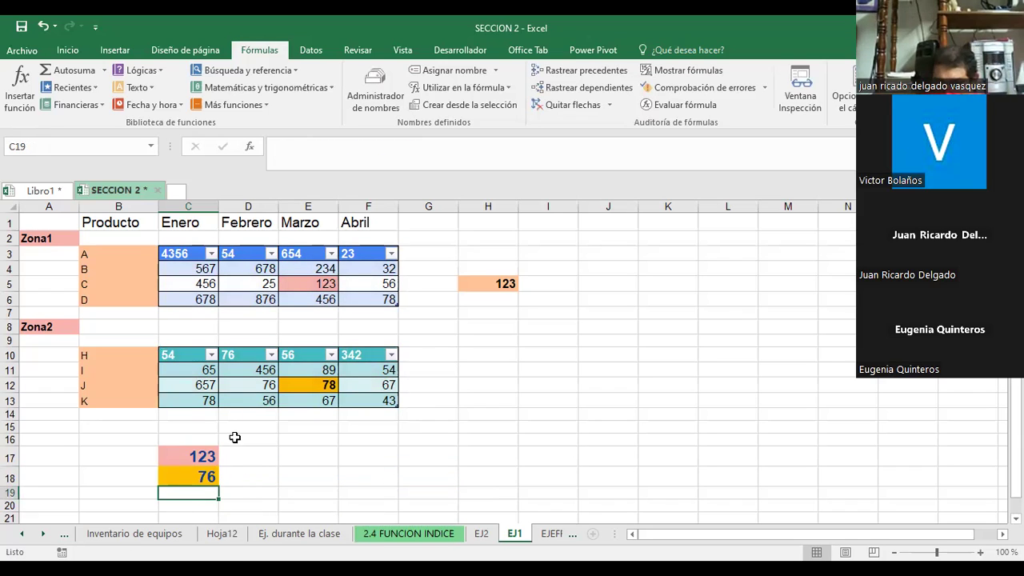
# Check the 76 in D12 and remove the orange fill from E12.
pyautogui.click(245, 387)
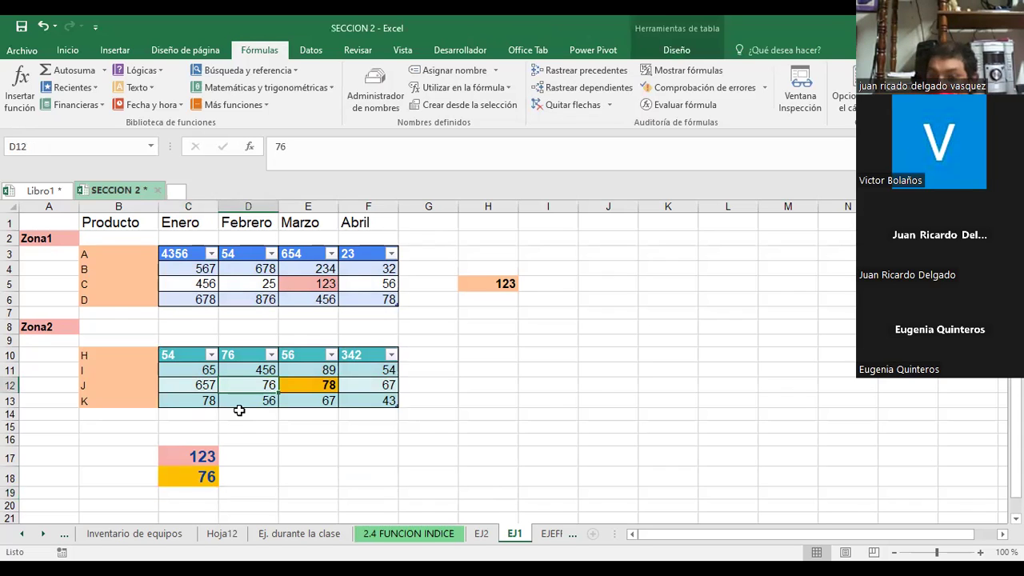
pyautogui.press('Right')
pyautogui.click(74, 49)
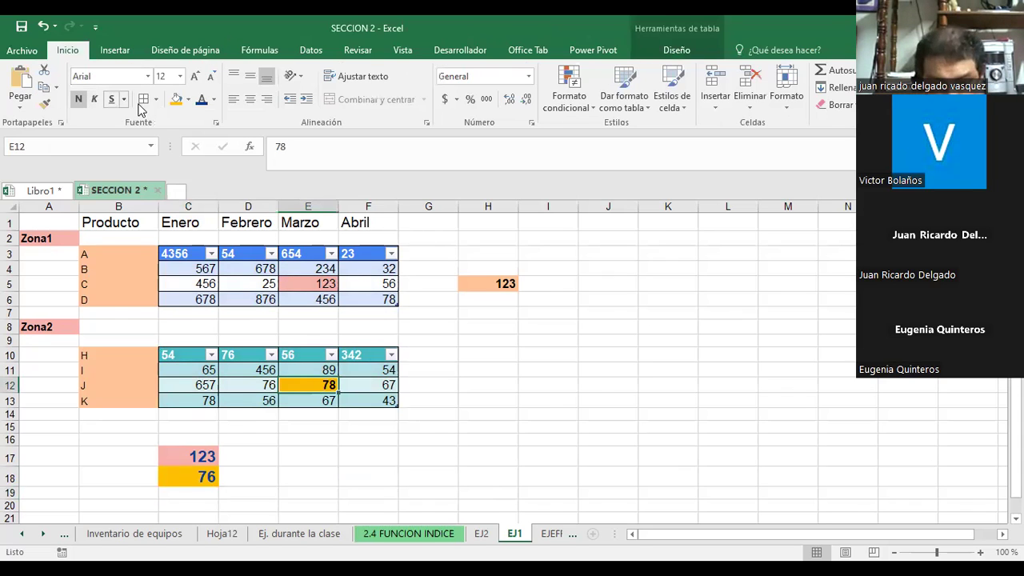
pyautogui.click(188, 99)
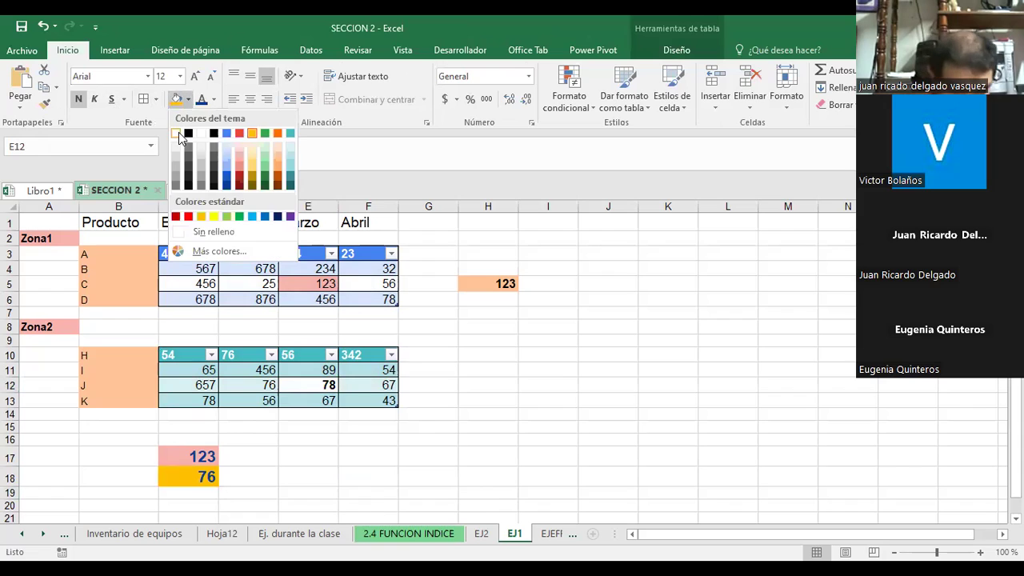
pyautogui.click(180, 134)
# Trace precedents from C18's INDICE result back to both tables.
pyautogui.click(205, 478)
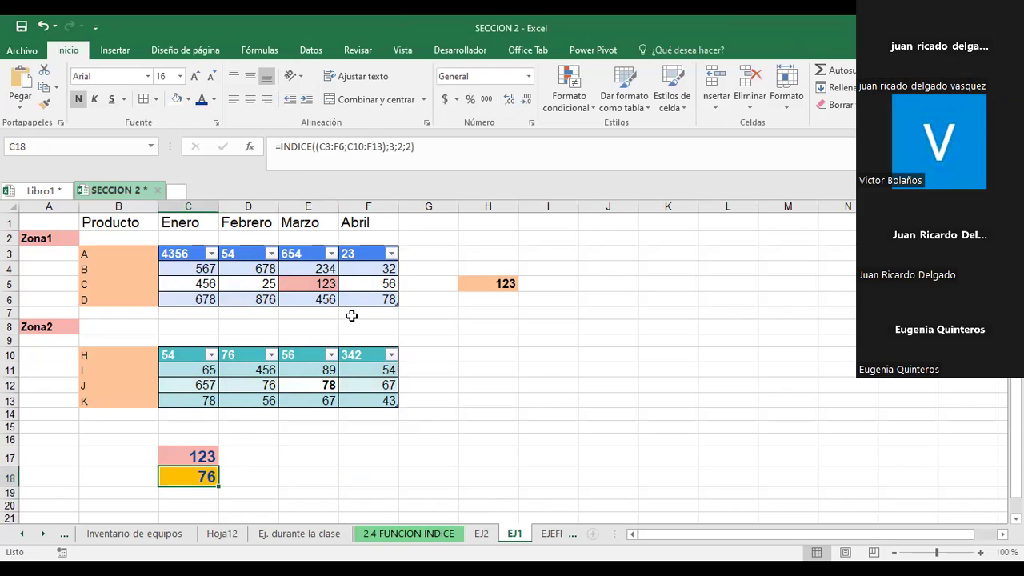
pyautogui.click(260, 51)
pyautogui.click(582, 71)
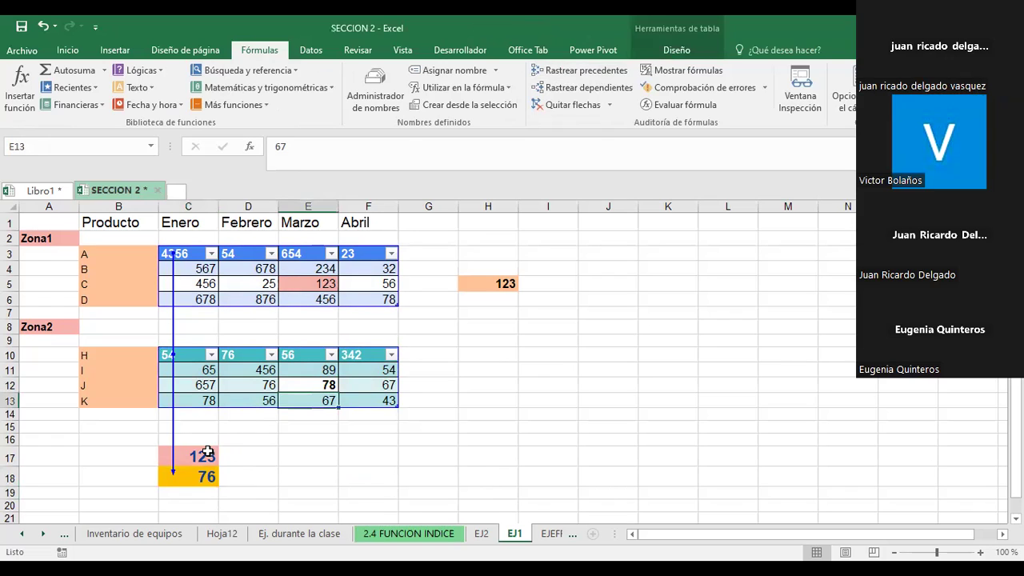
# View C17's formula, then open C18's =INDICE((C3:F6;C10:F13);3;2;2) for editing.
pyautogui.click(206, 452)
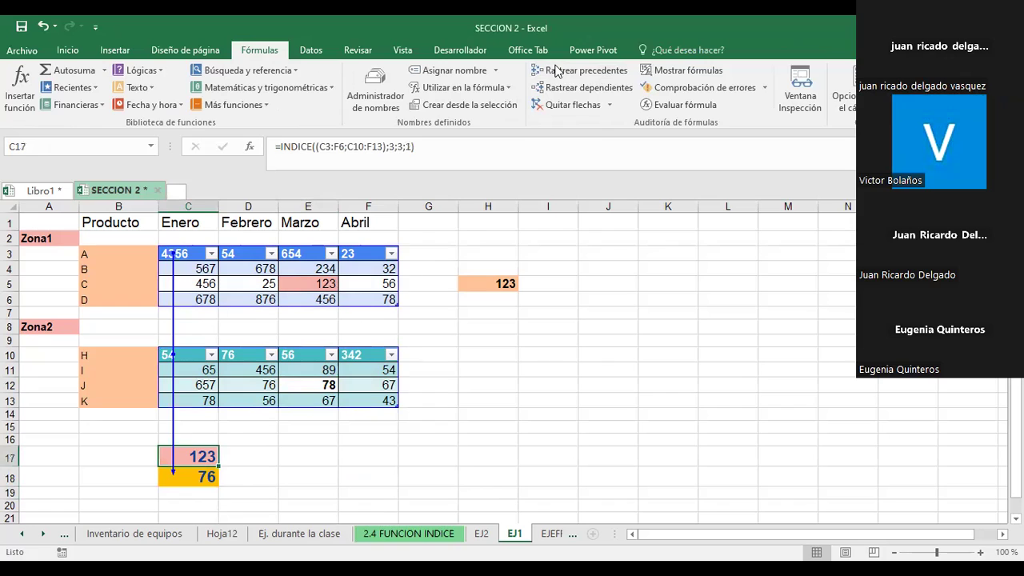
pyautogui.doubleClick(195, 455)
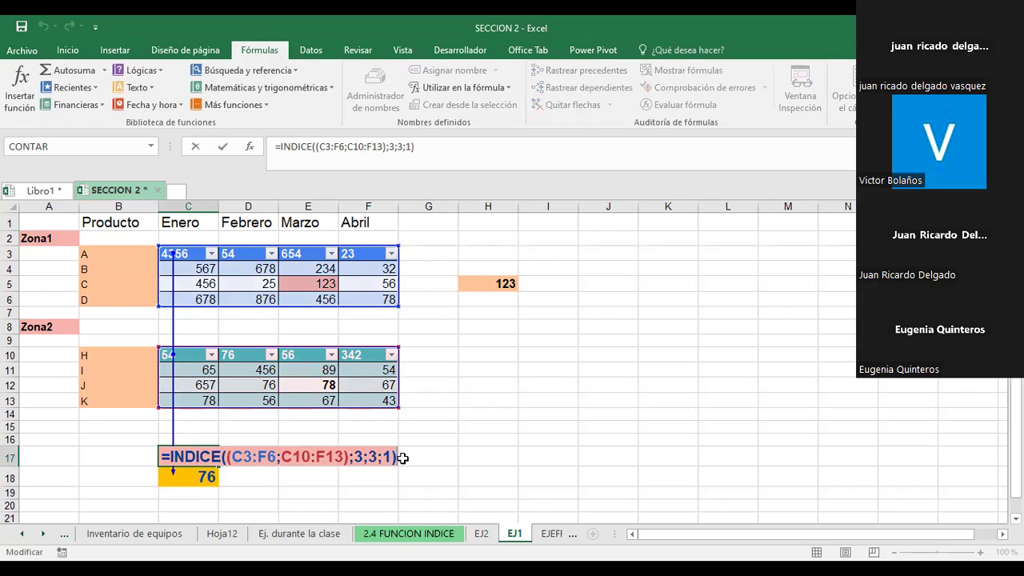
pyautogui.click(182, 486)
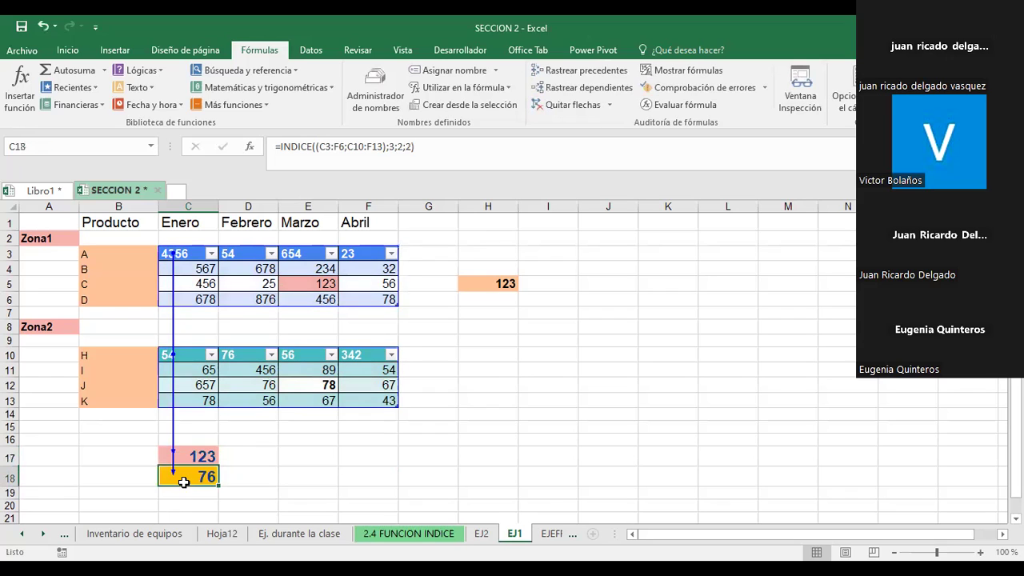
pyautogui.doubleClick(183, 480)
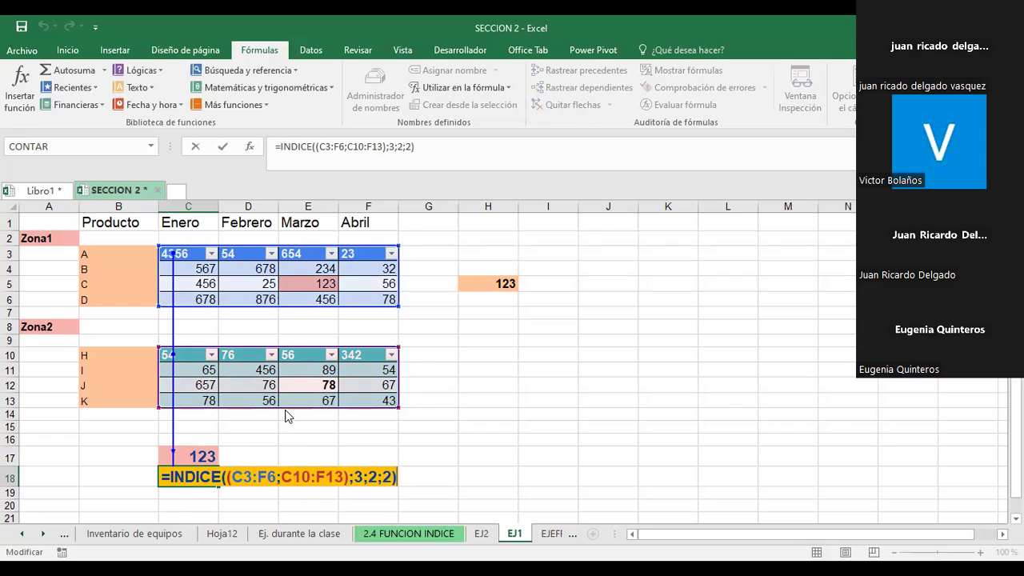
# Change C18 to =INDICE((C3:F6;C10:F13);4;4;2), row 4 and column 4, returning 43.
pyautogui.click(357, 477)
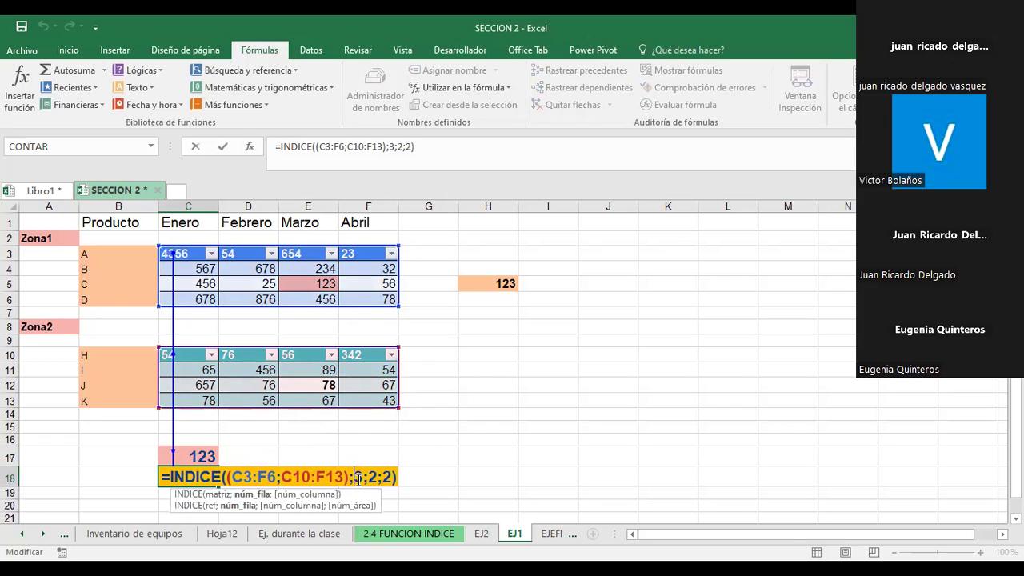
pyautogui.press('Delete')
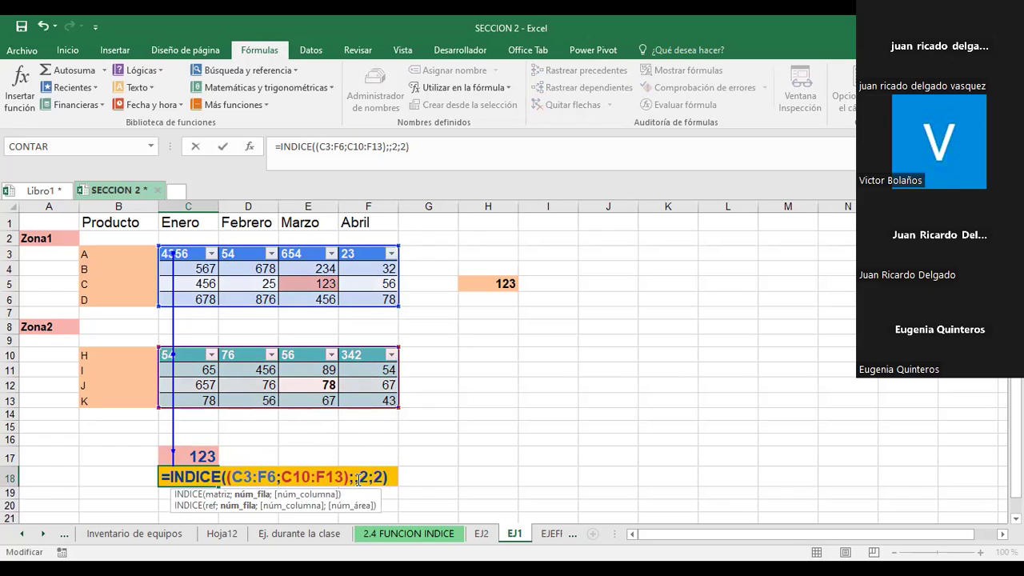
pyautogui.write('4')
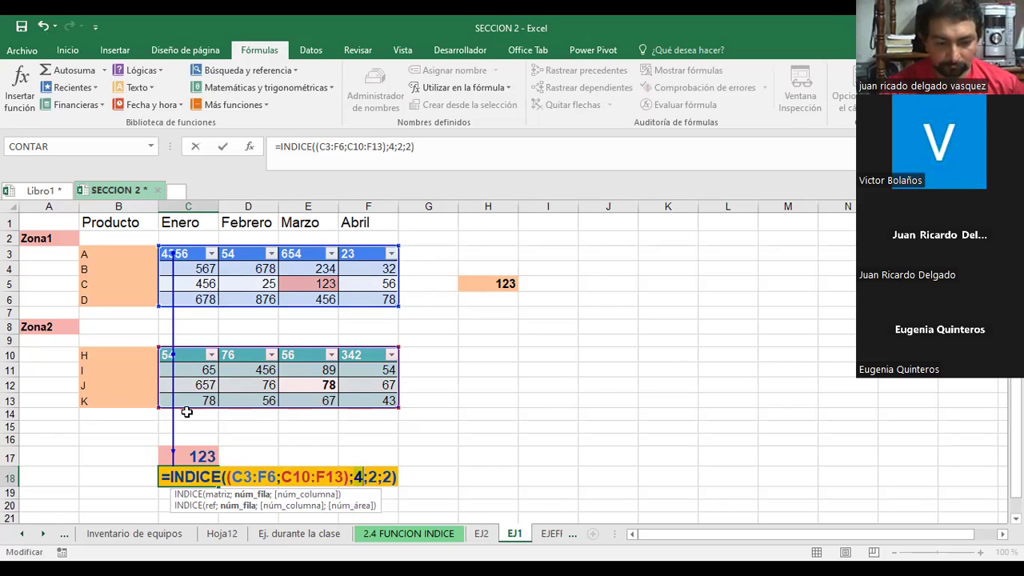
pyautogui.click(376, 476)
pyautogui.press('BackSpace')
pyautogui.write('4')
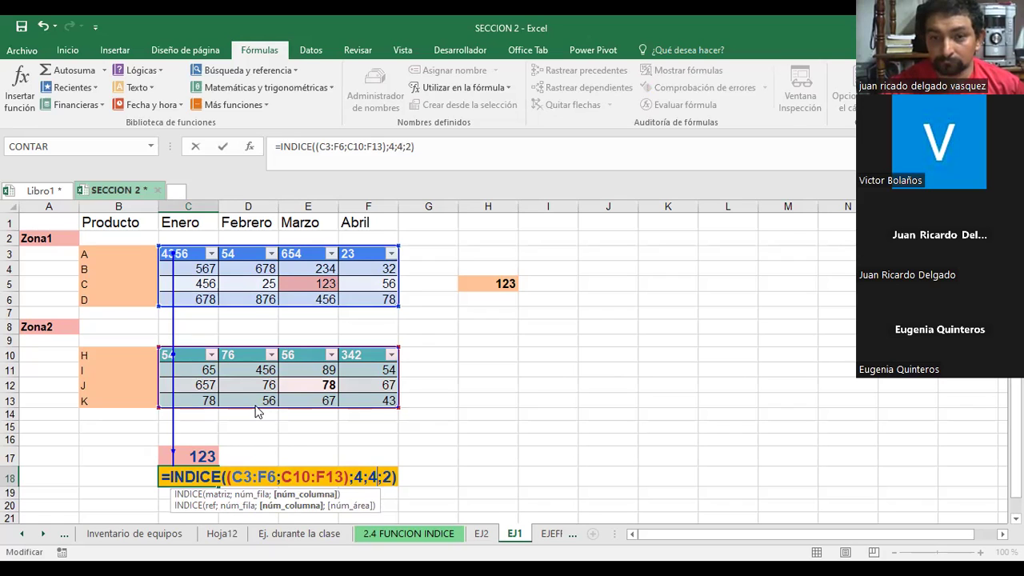
pyautogui.press('Return')
# Trace C18's precedents, then remove the trace arrows.
pyautogui.click(205, 478)
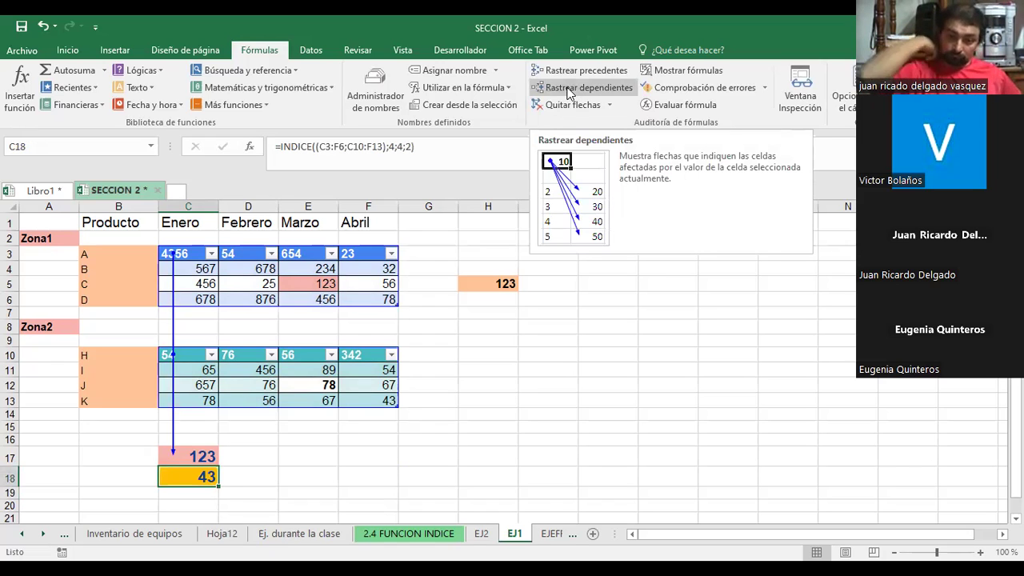
pyautogui.click(564, 72)
pyautogui.click(566, 105)
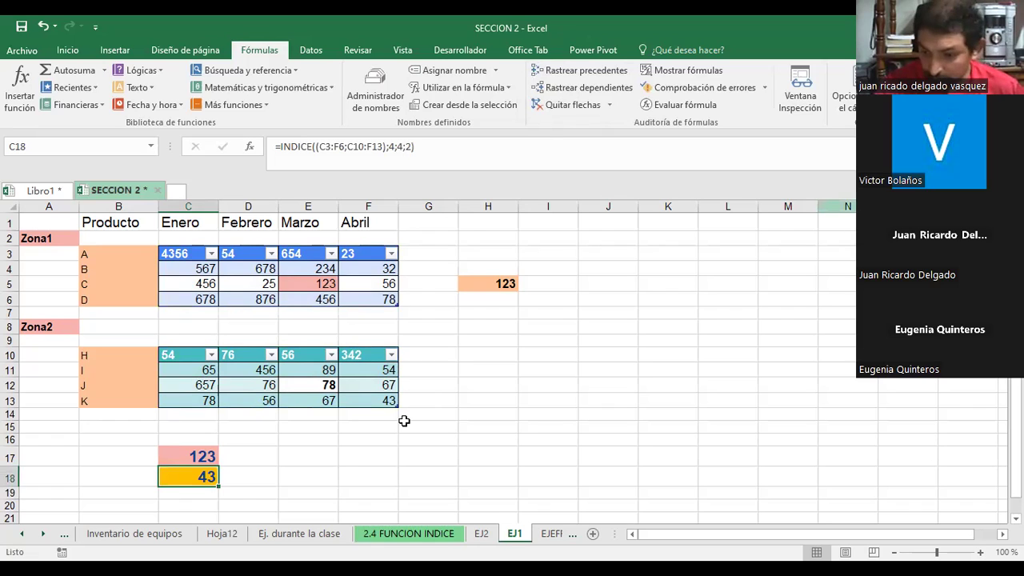
pyautogui.click(308, 477)
pyautogui.click(368, 401)
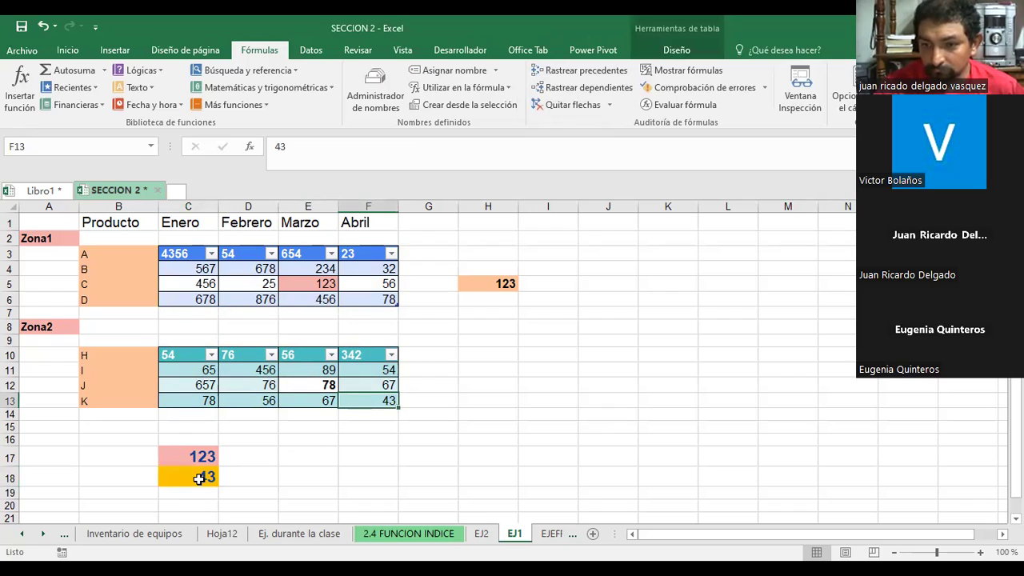
pyautogui.click(202, 455)
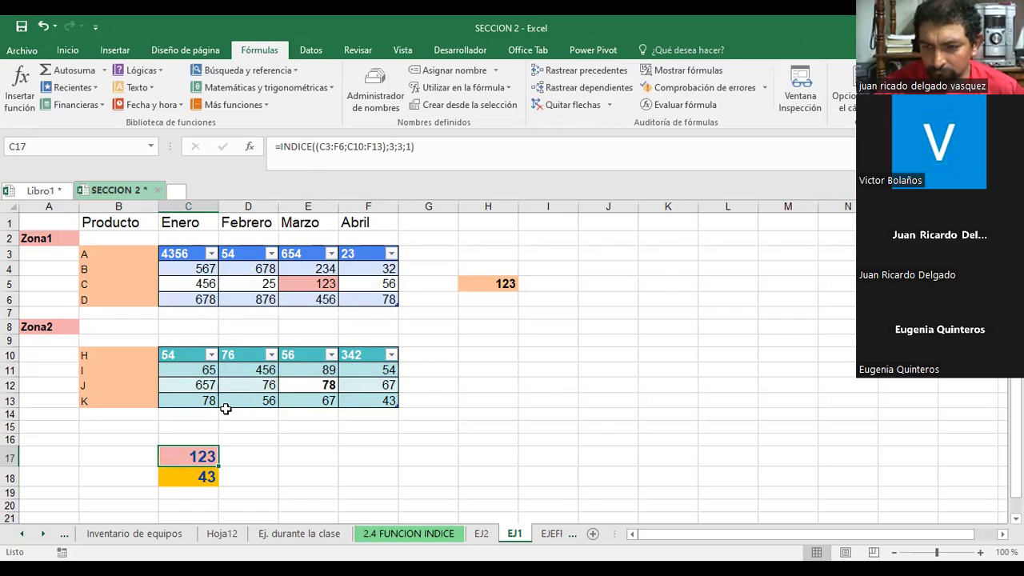
pyautogui.press('F2')
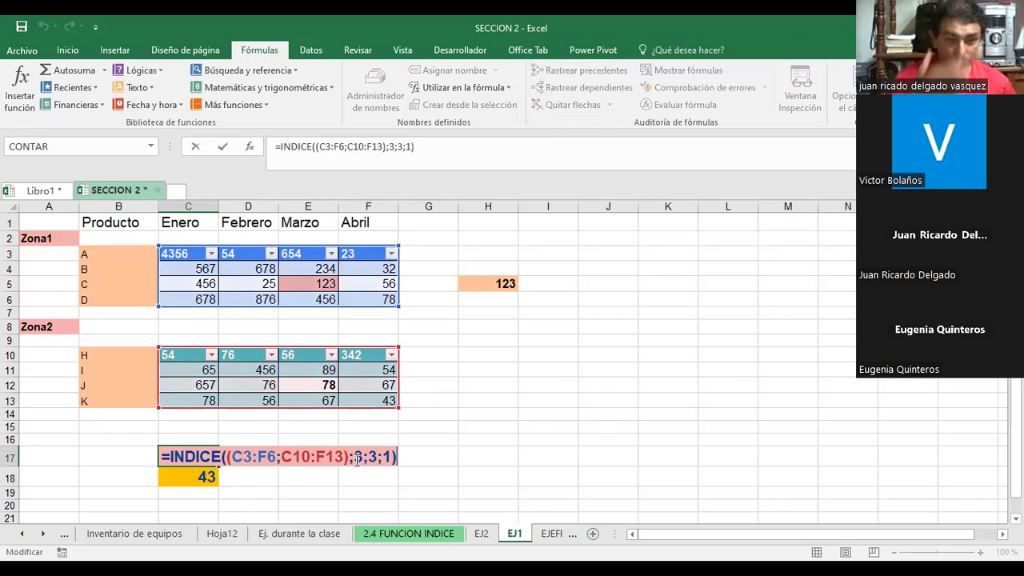
pyautogui.hotkey('ctrl', 'Return')
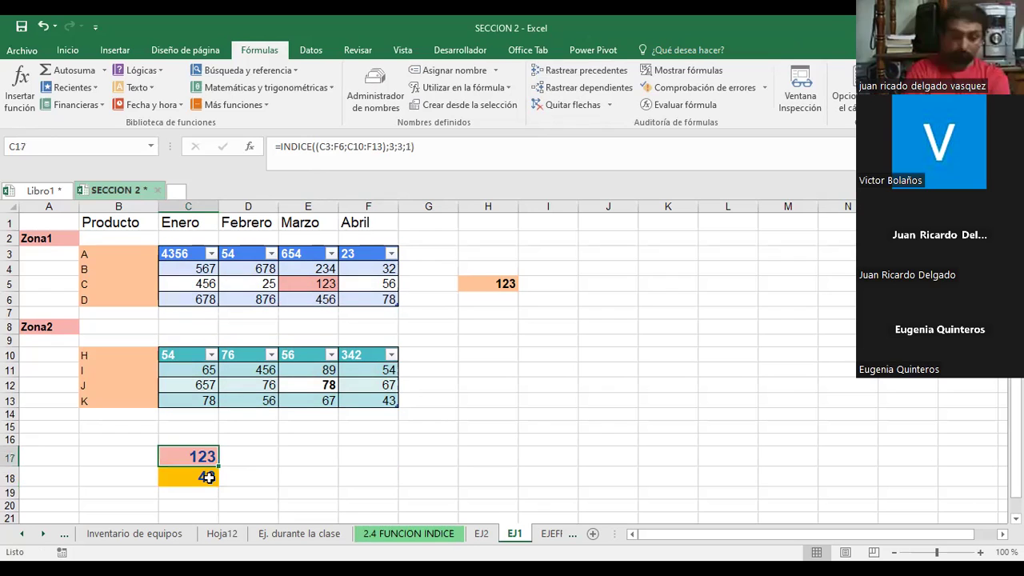
pyautogui.click(207, 478)
pyautogui.press('F2')
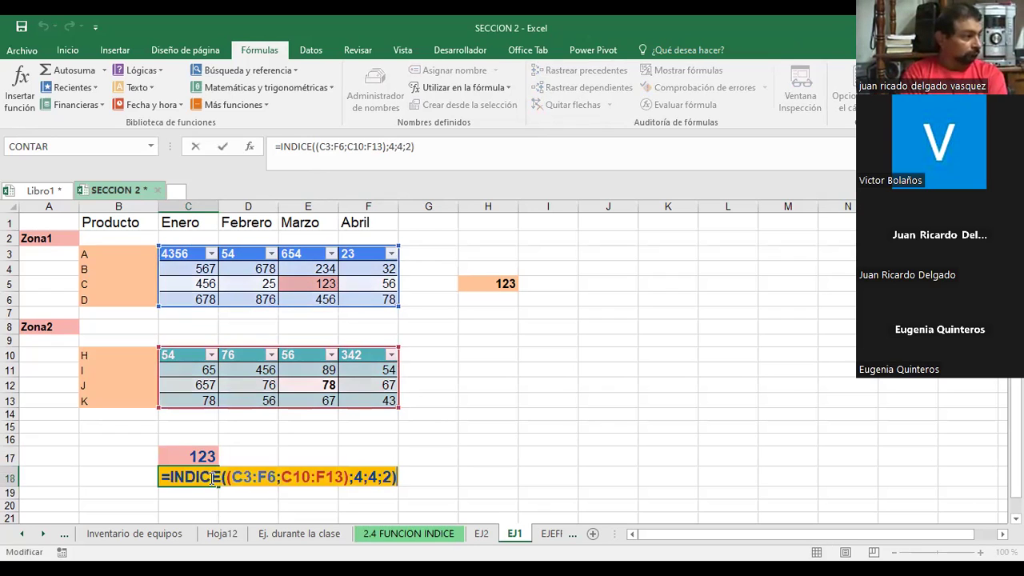
pyautogui.hotkey('ctrl', 'Return')
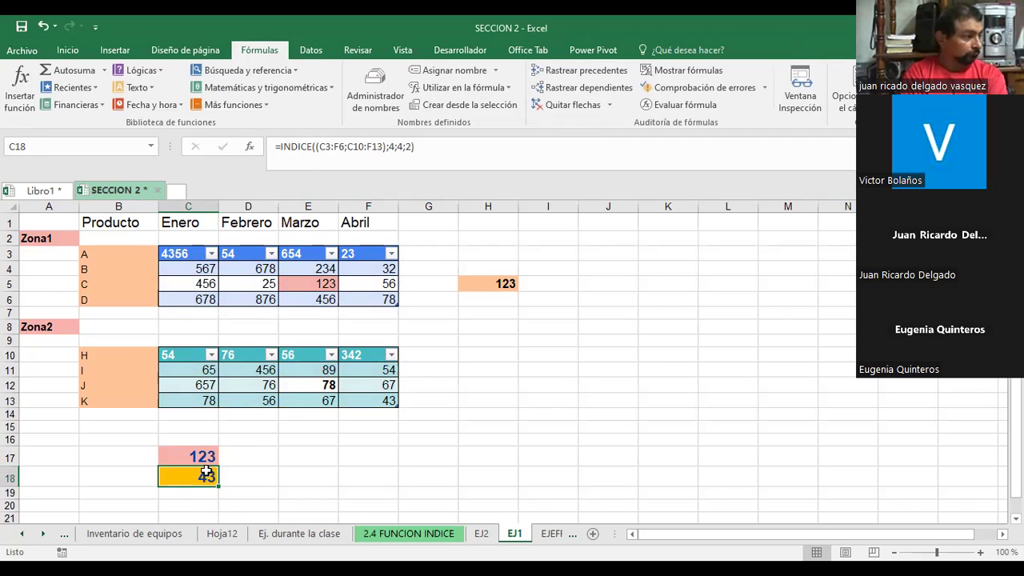
pyautogui.click(205, 457)
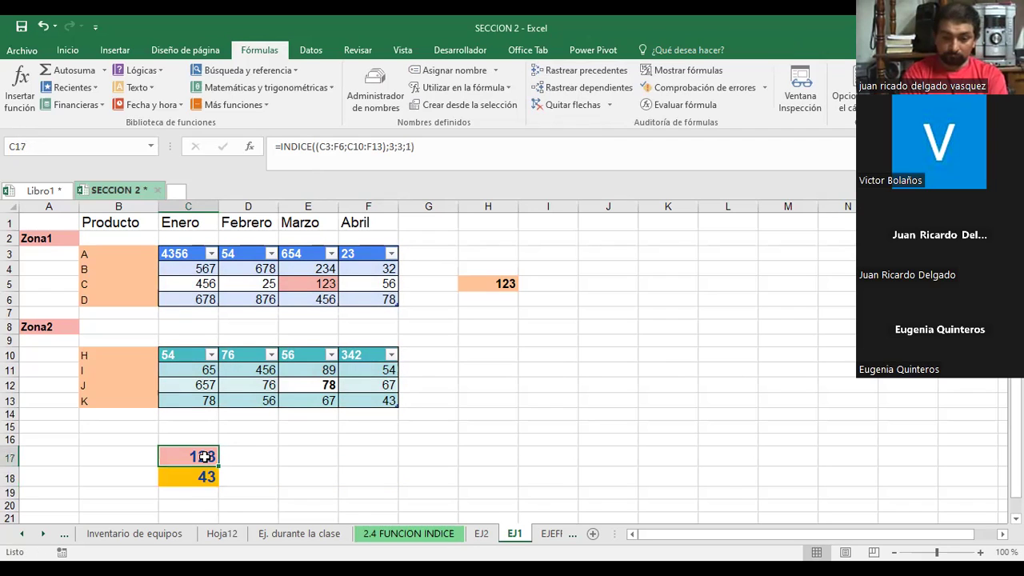
pyautogui.press('F2')
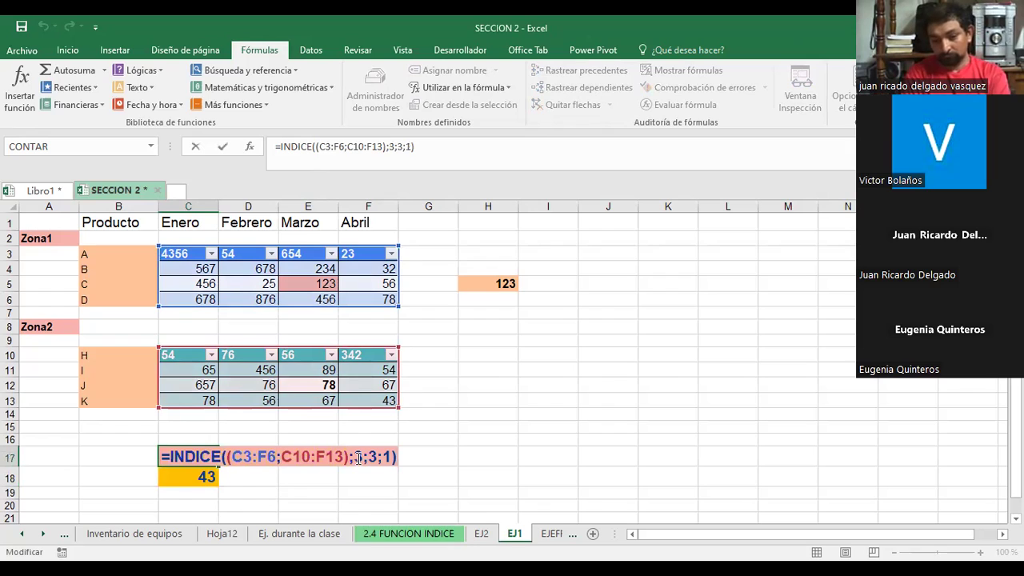
pyautogui.click(359, 457)
pyautogui.press('BackSpace')
pyautogui.write('4')
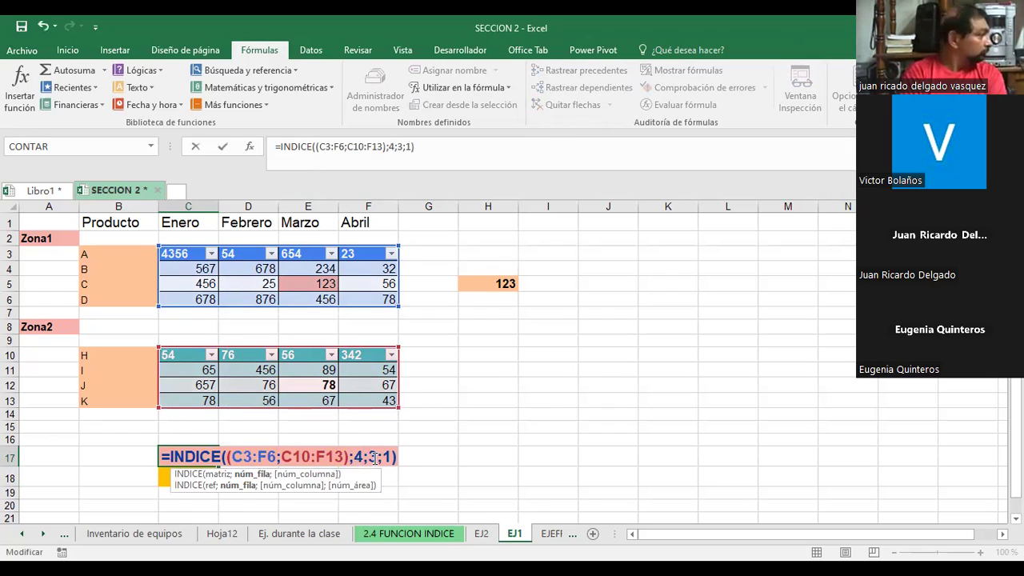
pyautogui.click(374, 457)
pyautogui.press('BackSpace')
pyautogui.write('4')
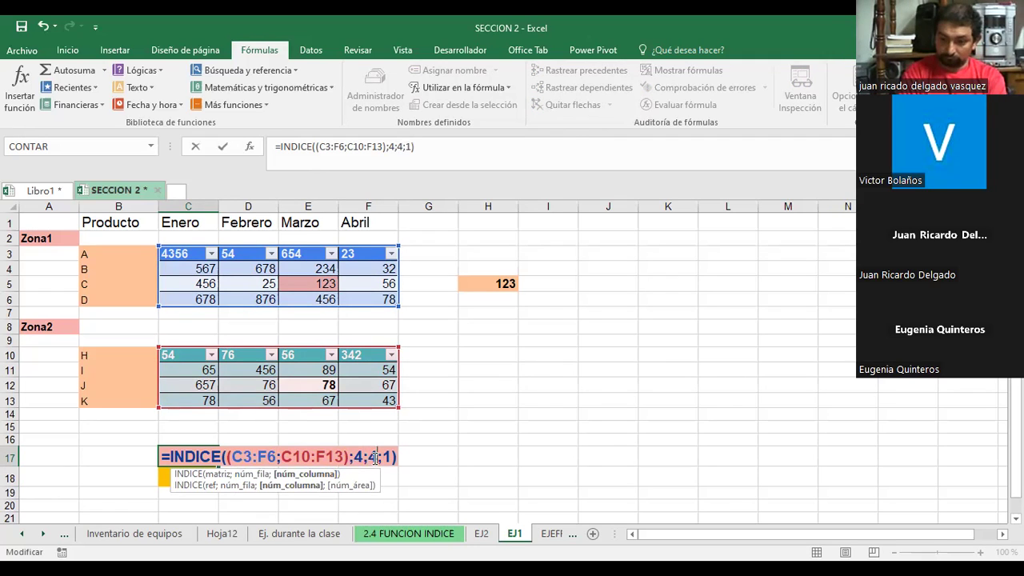
pyautogui.press('Return')
pyautogui.click(377, 301)
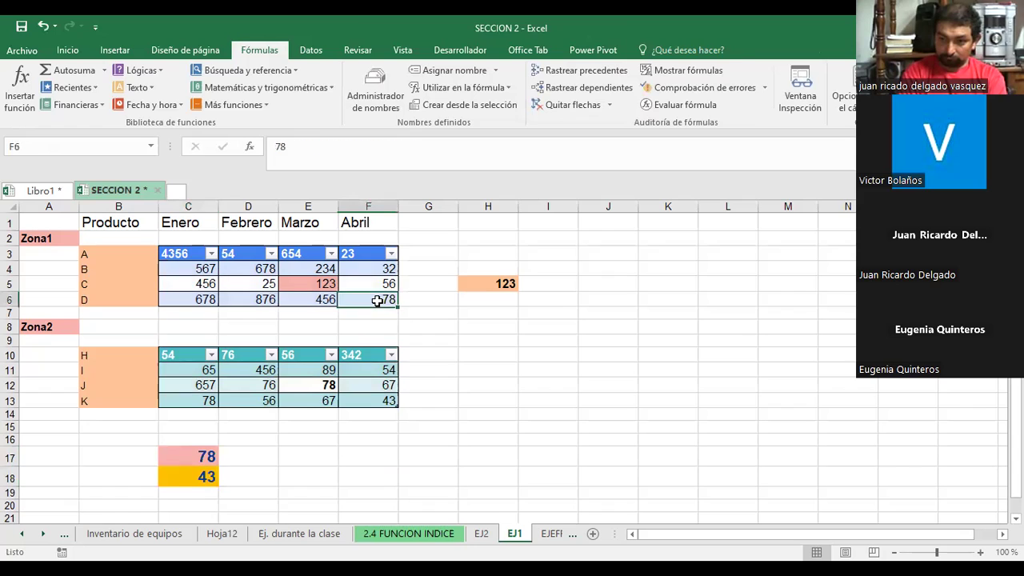
pyautogui.click(67, 50)
pyautogui.click(164, 76)
pyautogui.write('18')
pyautogui.press('Return')
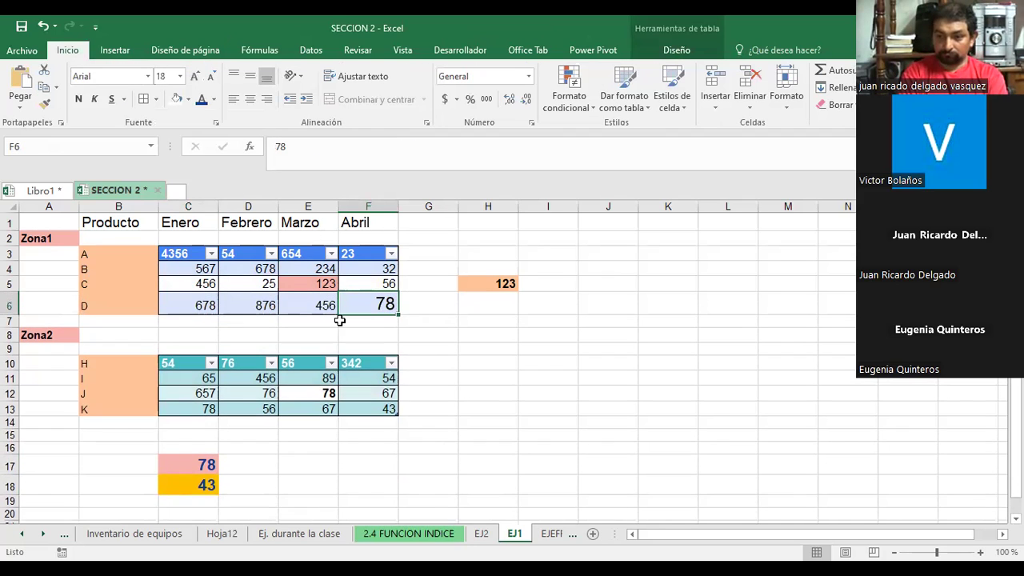
pyautogui.click(187, 464)
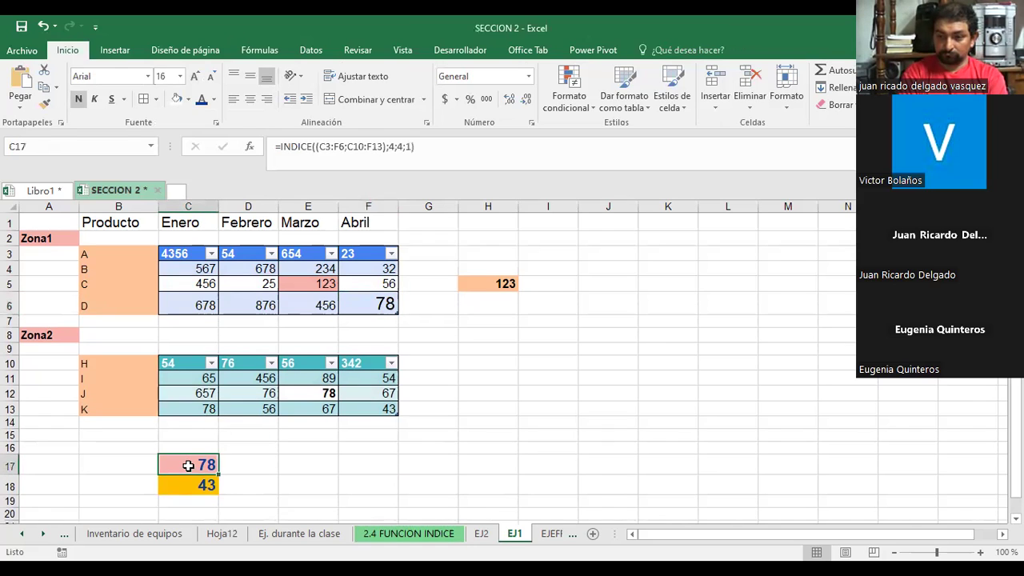
pyautogui.click(379, 410)
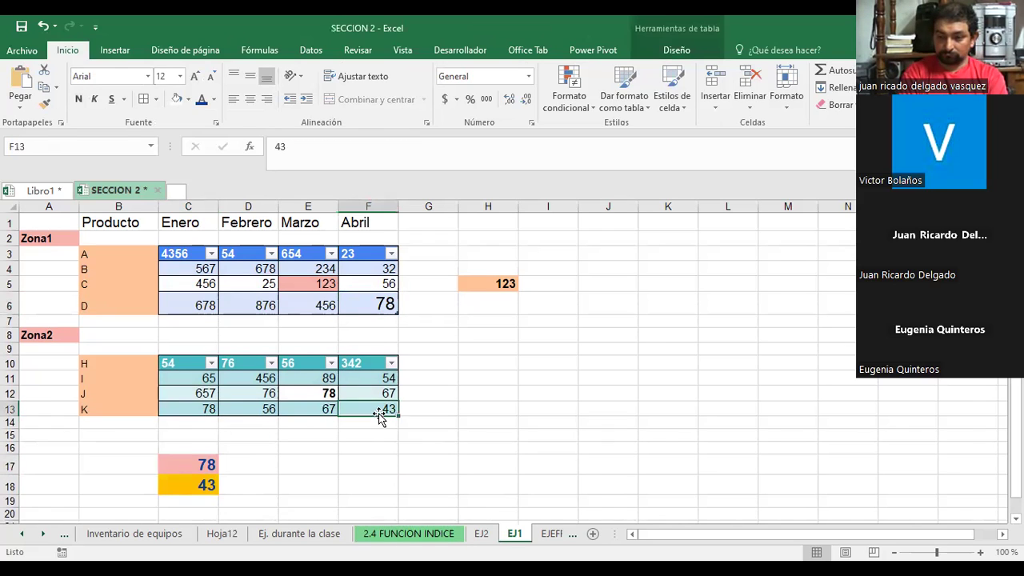
pyautogui.click(195, 77)
pyautogui.click(195, 77)
pyautogui.click(195, 77)
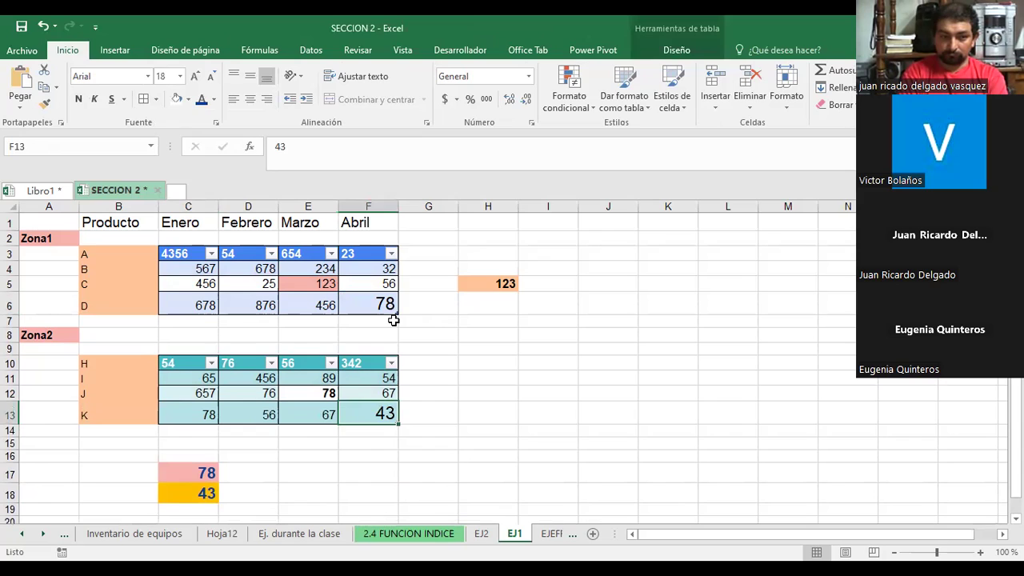
pyautogui.click(178, 500)
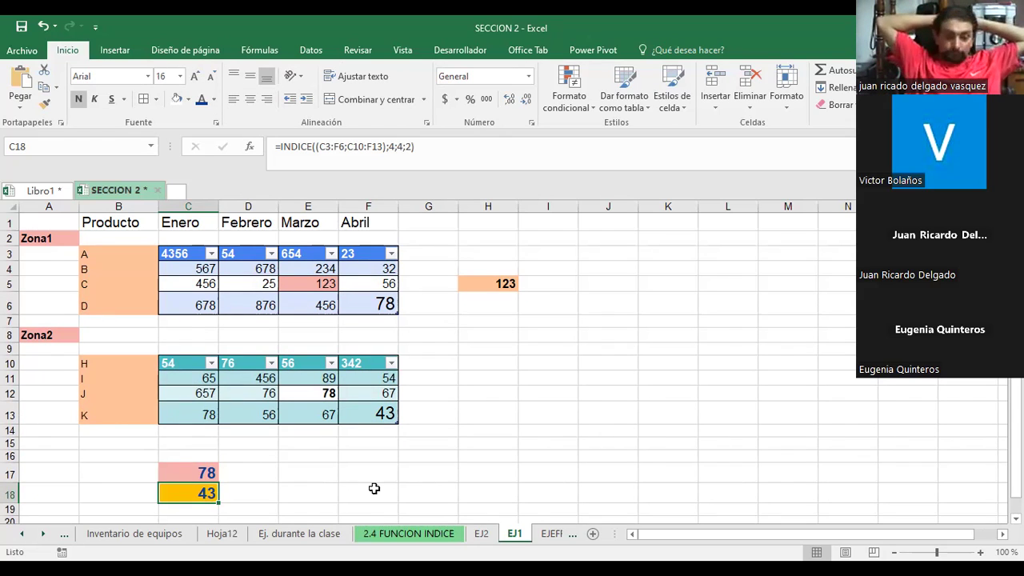
pyautogui.click(313, 456)
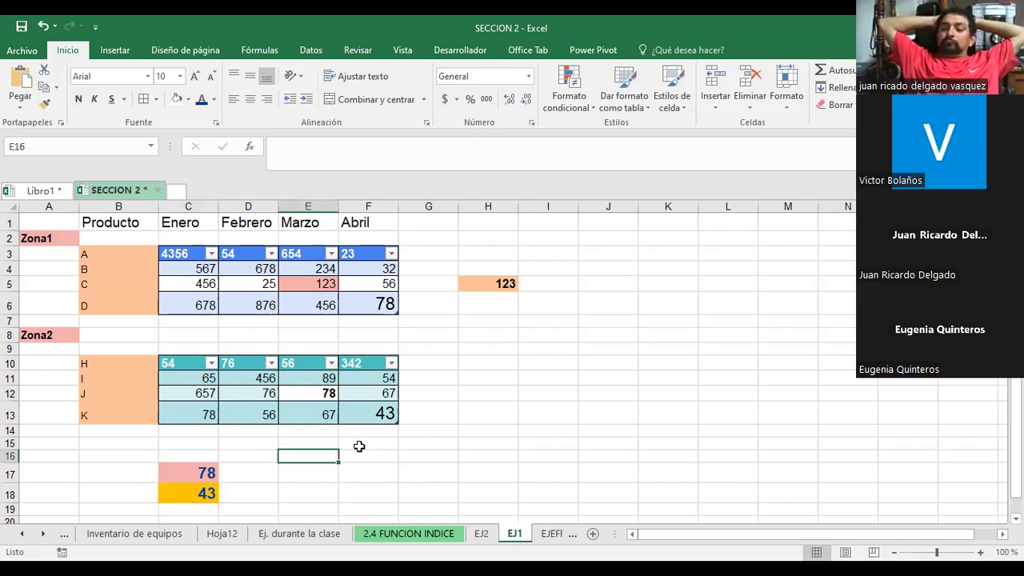
pyautogui.click(432, 454)
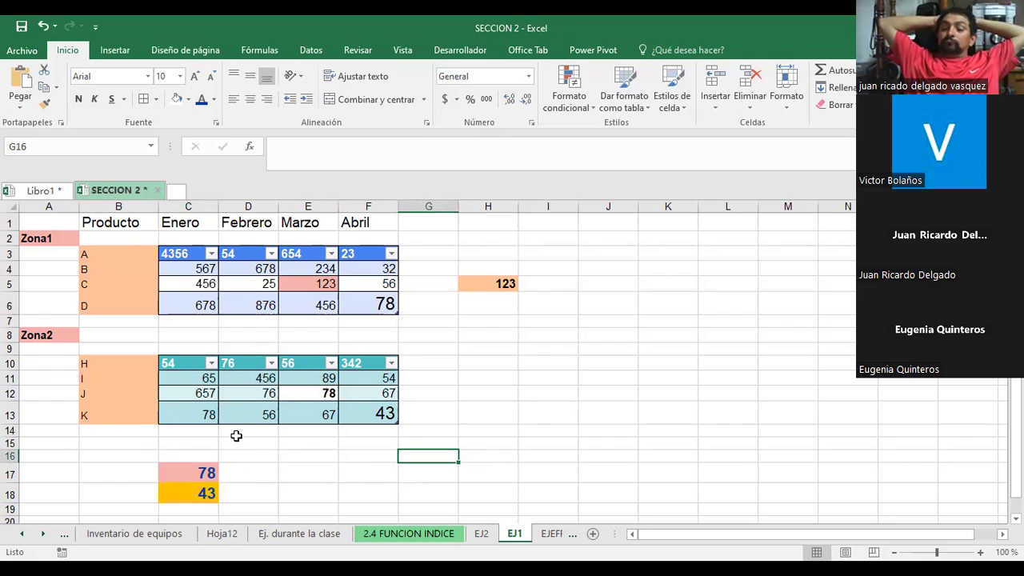
pyautogui.moveTo(154, 469); pyautogui.dragTo(235, 488)
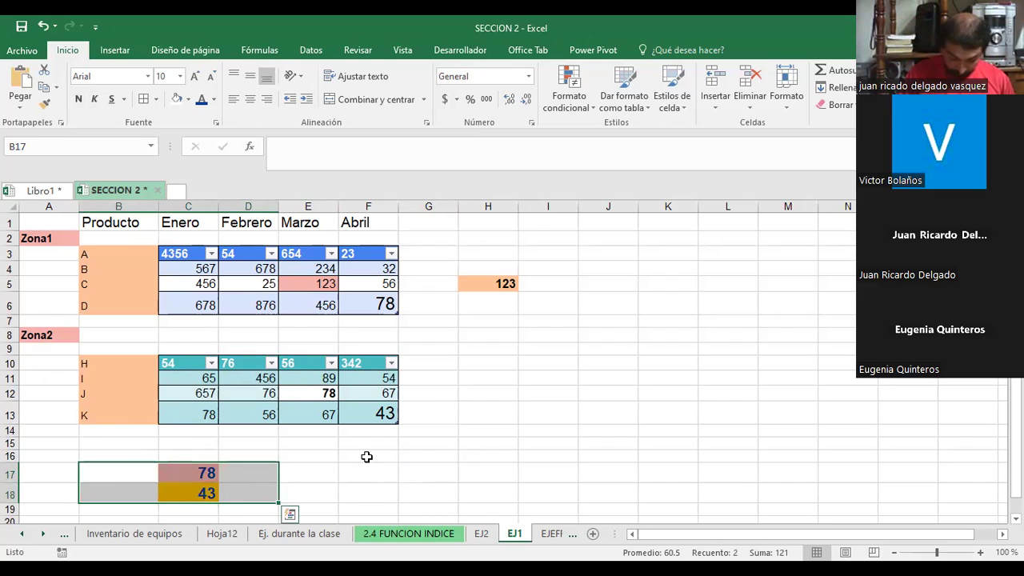
# Move through the EJ2 and EJ1 sheets to reach the EJEFREFER1 Hardware table.
pyautogui.click(481, 534)
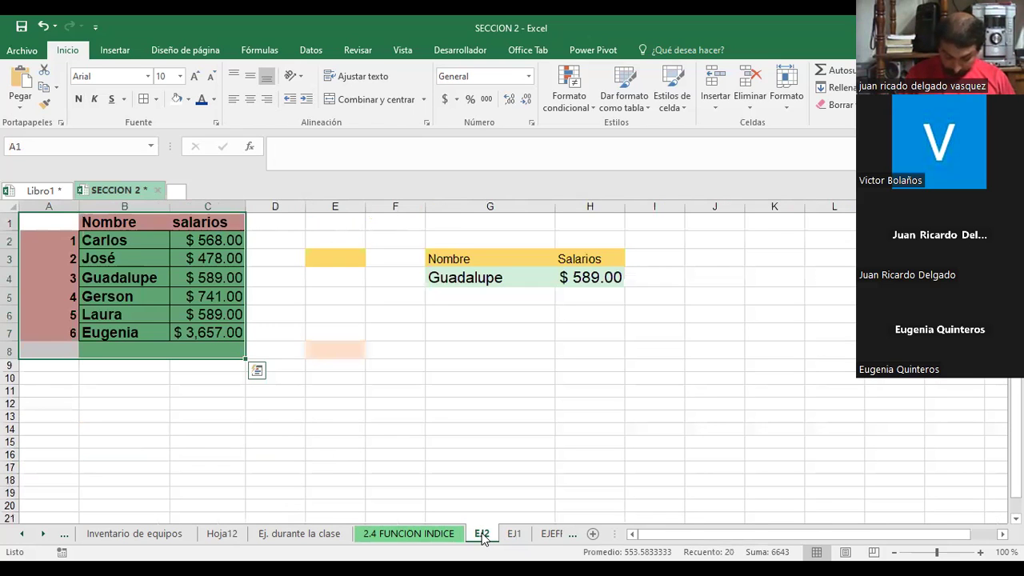
pyautogui.click(515, 534)
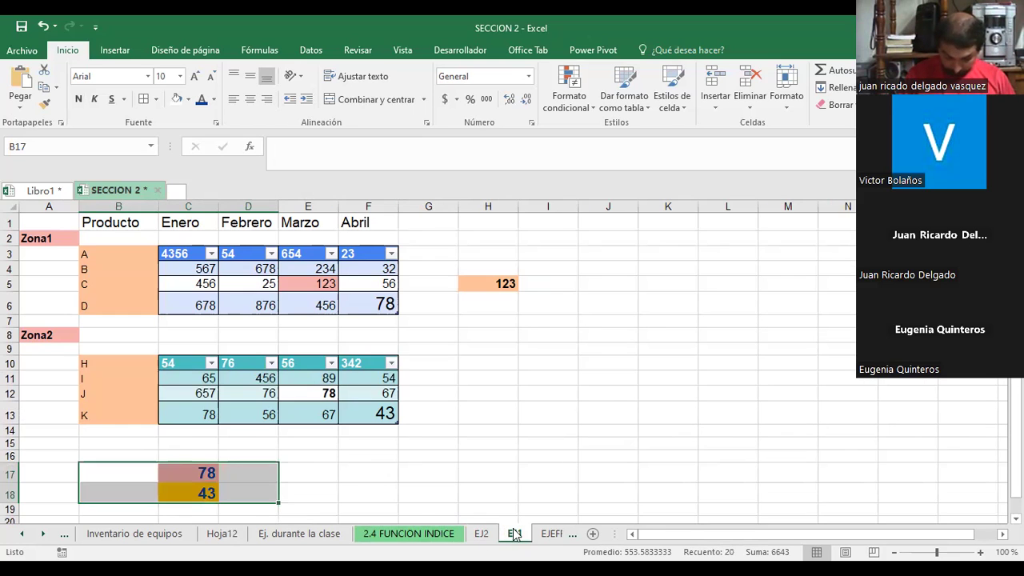
pyautogui.click(544, 534)
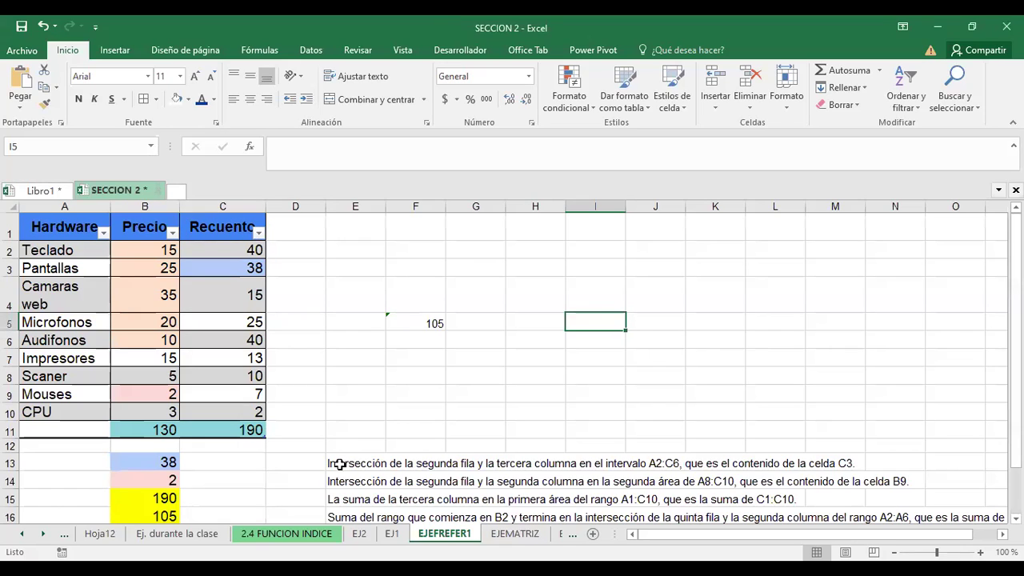
pyautogui.moveTo(336, 463); pyautogui.dragTo(896, 517)
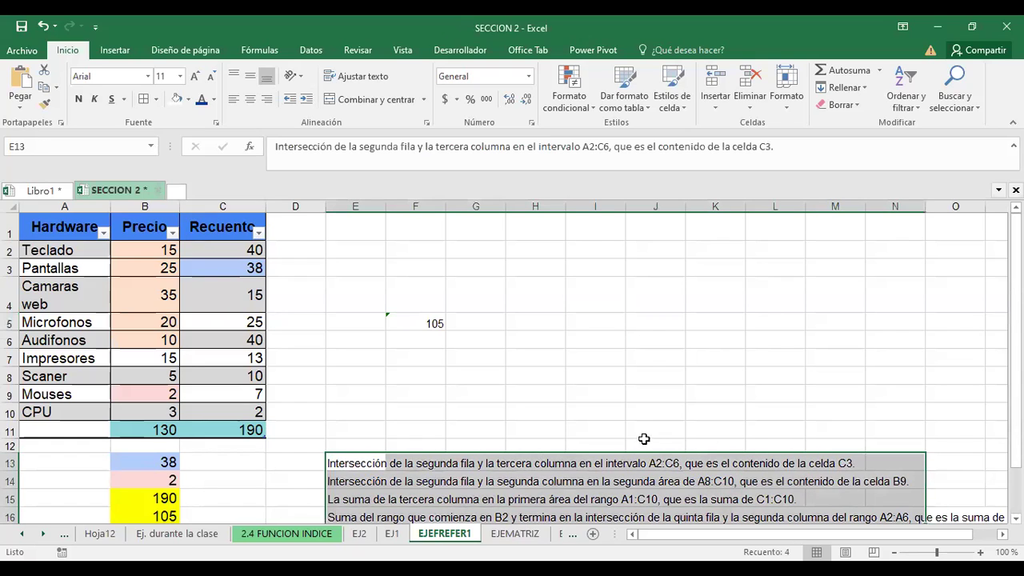
pyautogui.click(427, 323)
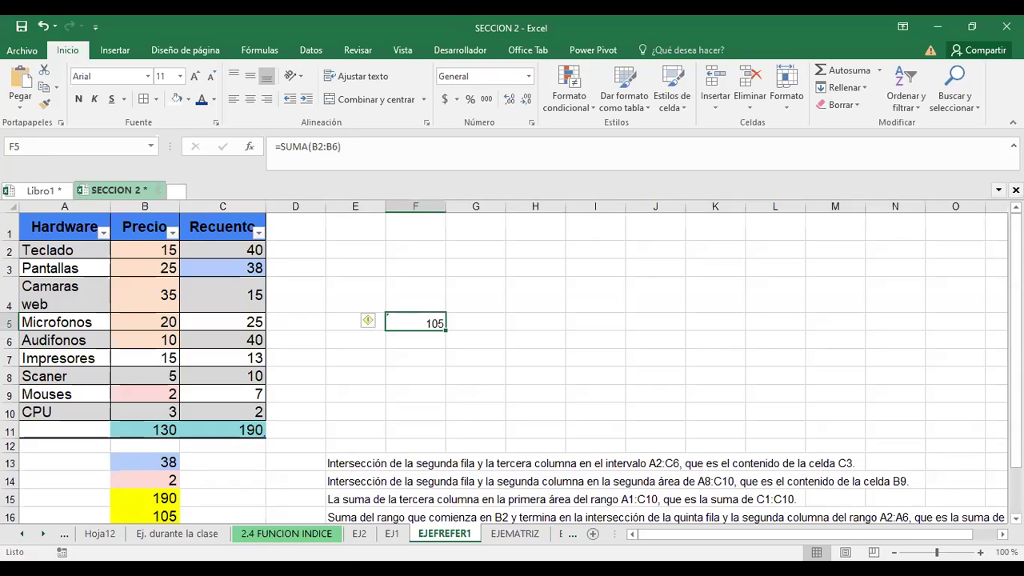
pyautogui.scroll(-1, 512, 368)
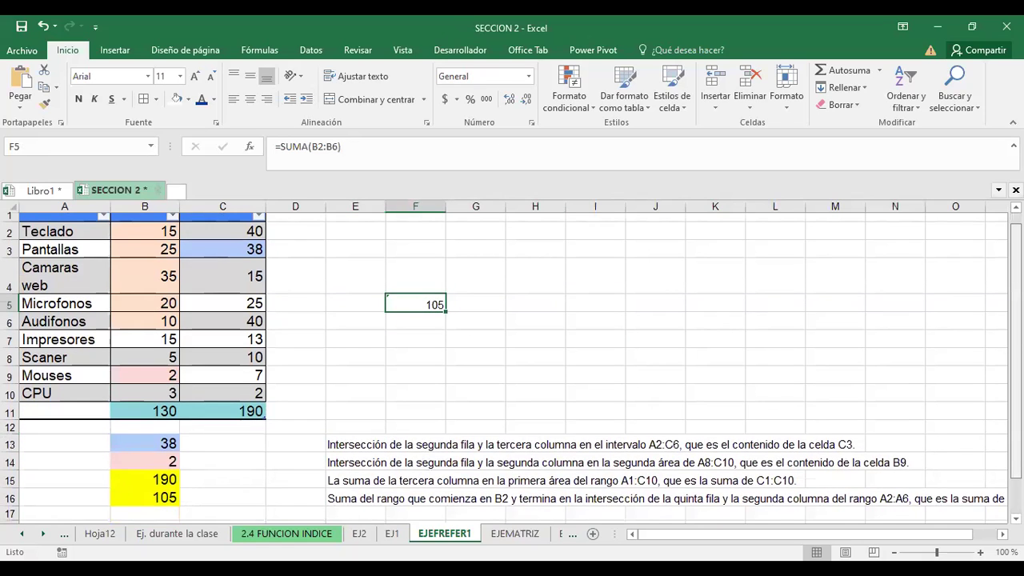
pyautogui.scroll(1, 512, 368)
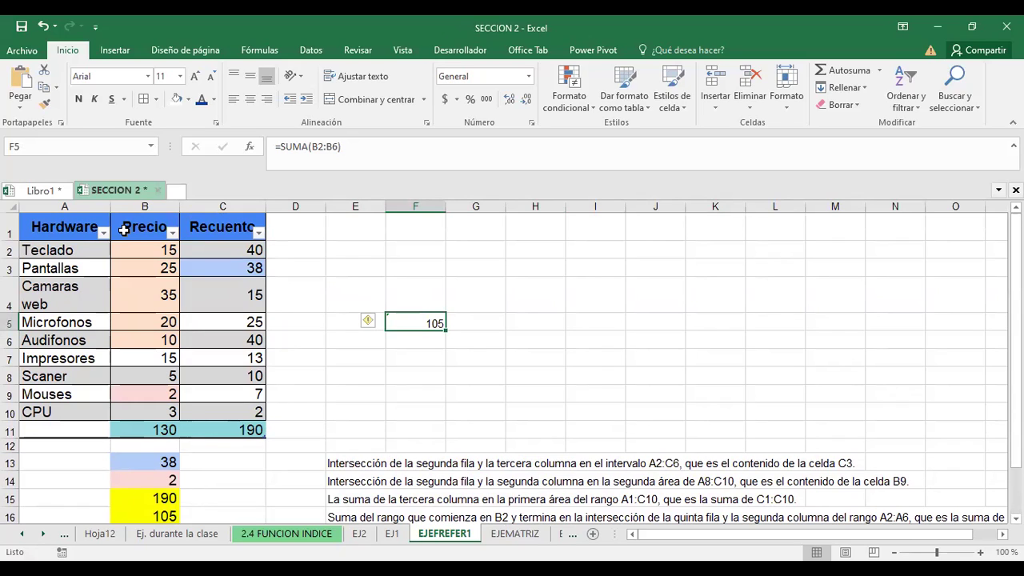
pyautogui.click(145, 253)
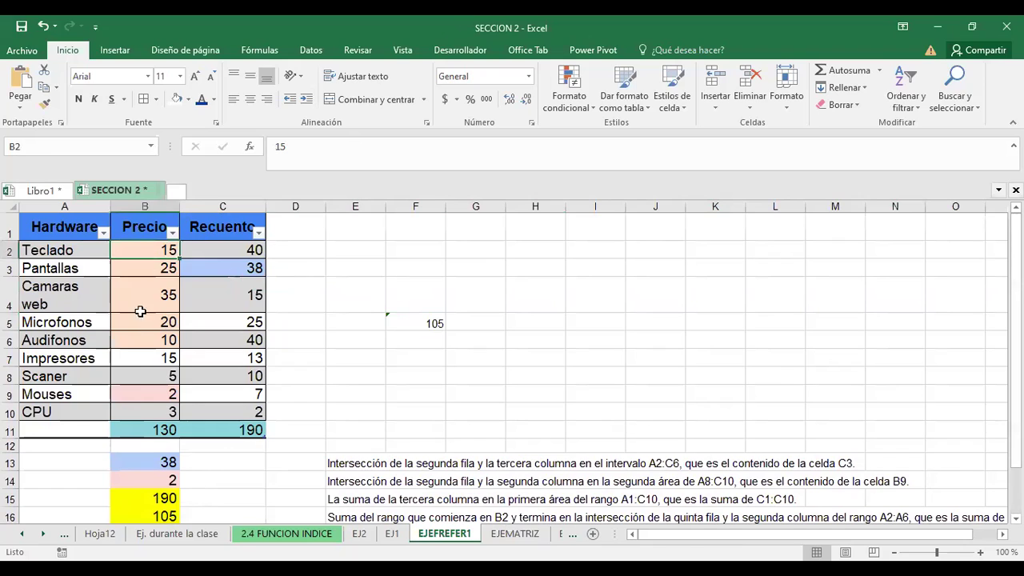
pyautogui.moveTo(140, 311); pyautogui.dragTo(137, 413)
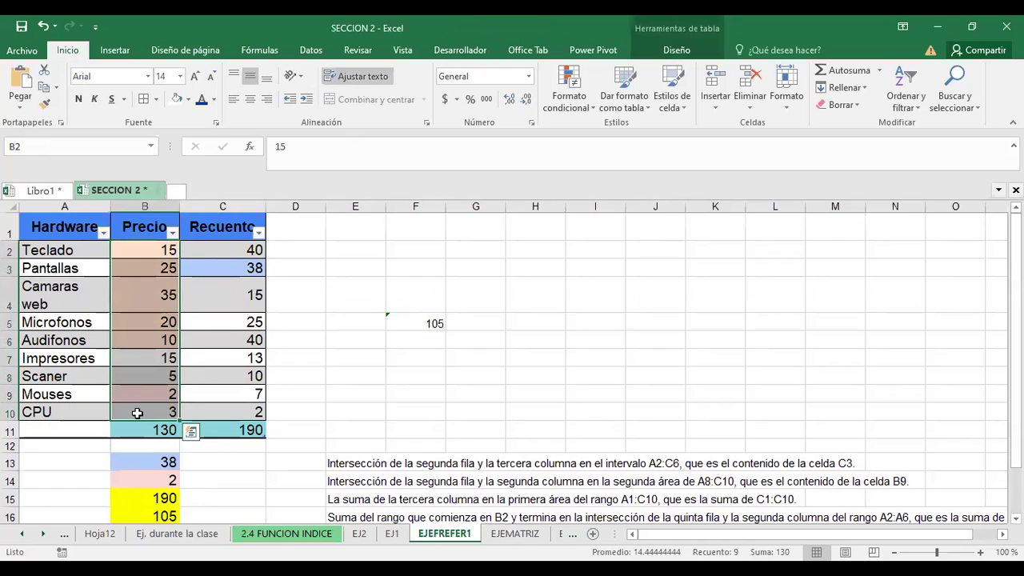
# Format the Precio prices in B2:B10 with the Moneda currency format.
pyautogui.rightClick(146, 272)
pyautogui.click(216, 518)
pyautogui.click(38, 296)
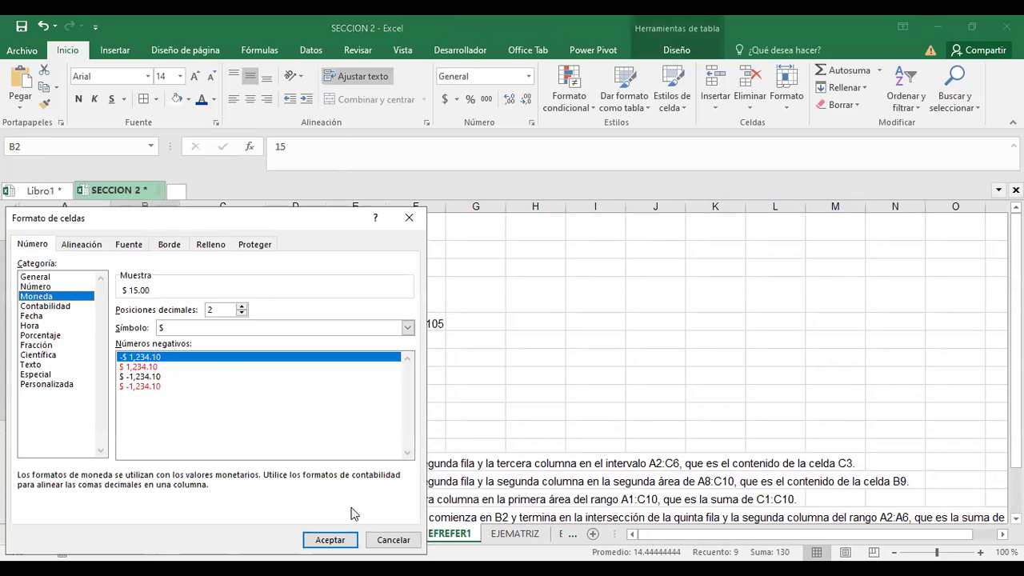
pyautogui.click(330, 541)
# Make the B11 and C11 totals Autosuma SUBTOTALES(109) formulas, giving 130 and 190.
pyautogui.click(480, 395)
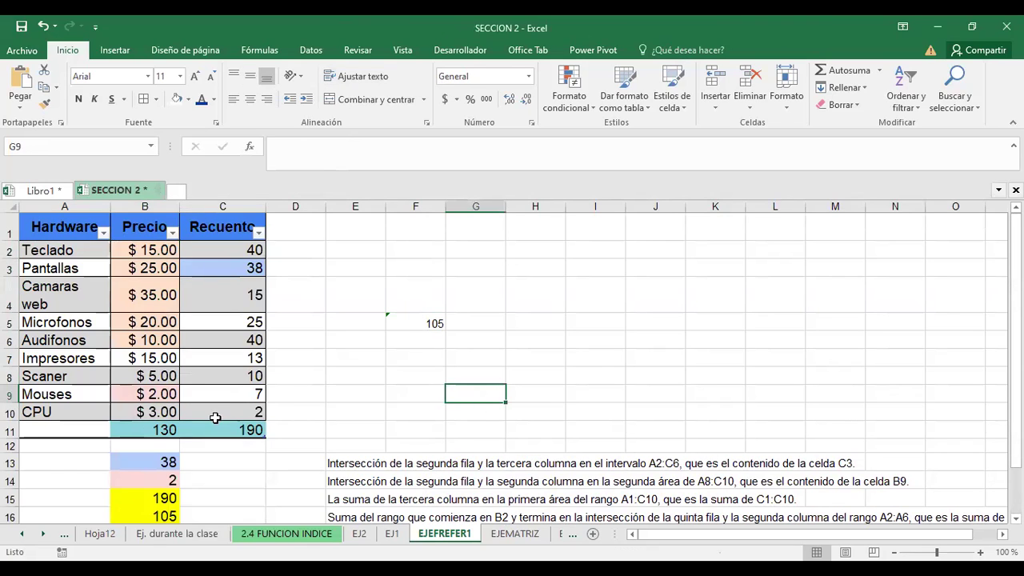
pyautogui.click(144, 431)
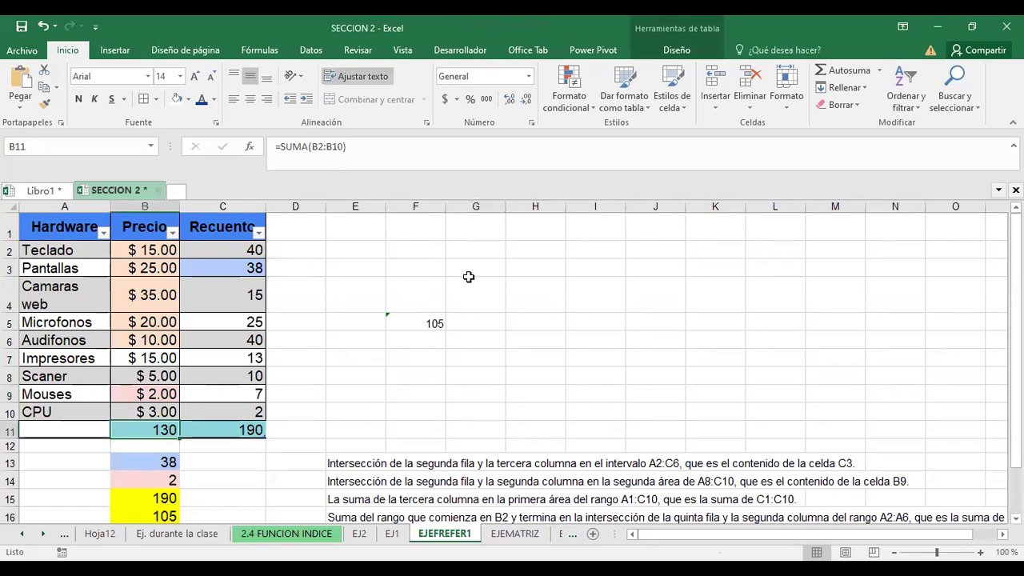
pyautogui.click(839, 72)
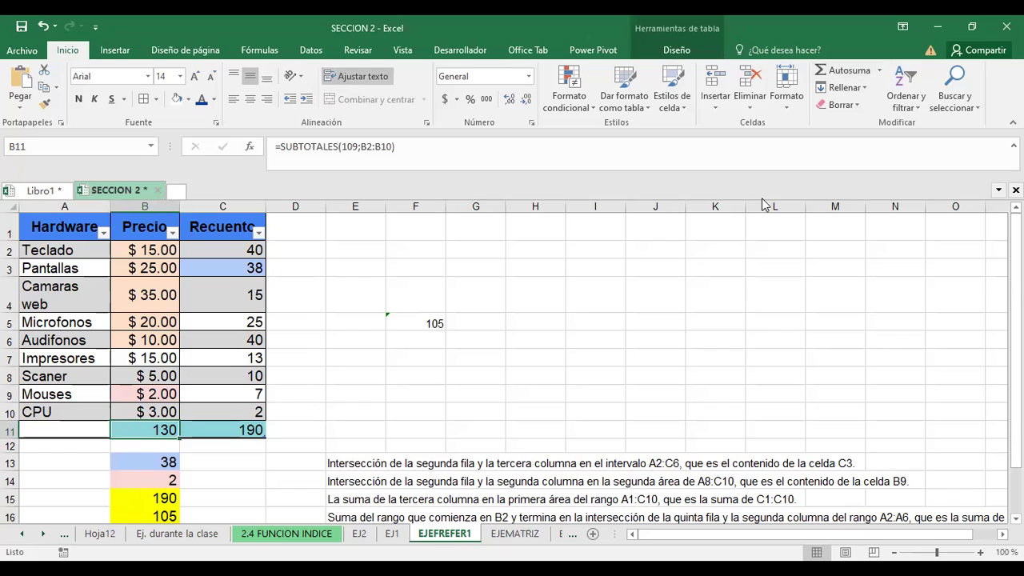
pyautogui.click(246, 442)
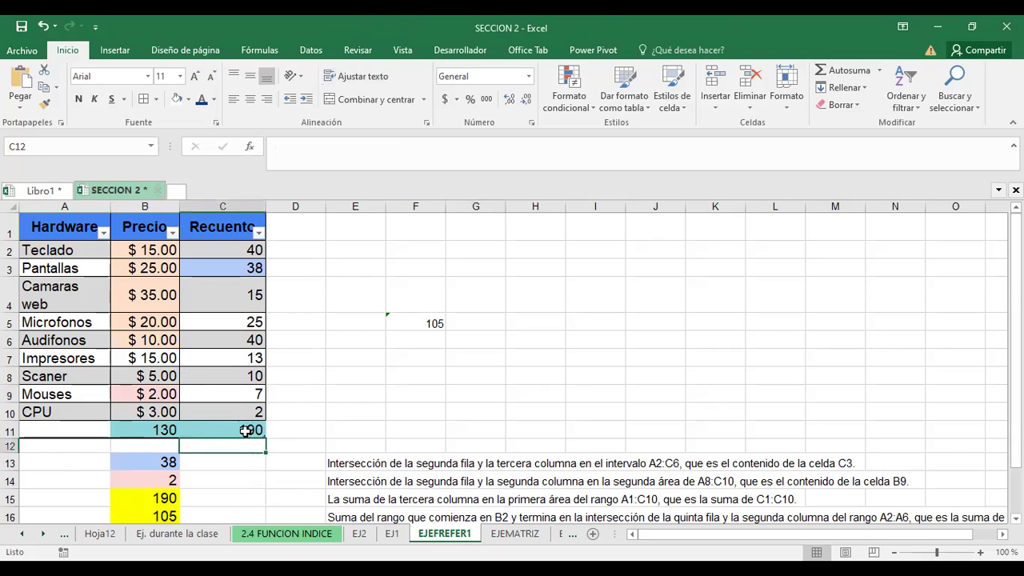
pyautogui.click(245, 431)
pyautogui.click(841, 73)
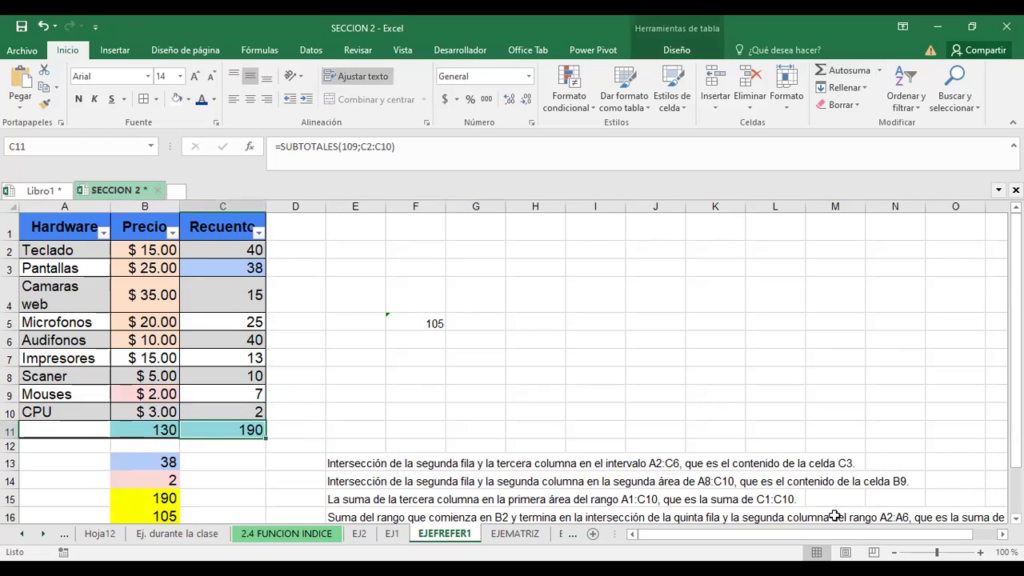
pyautogui.click(413, 393)
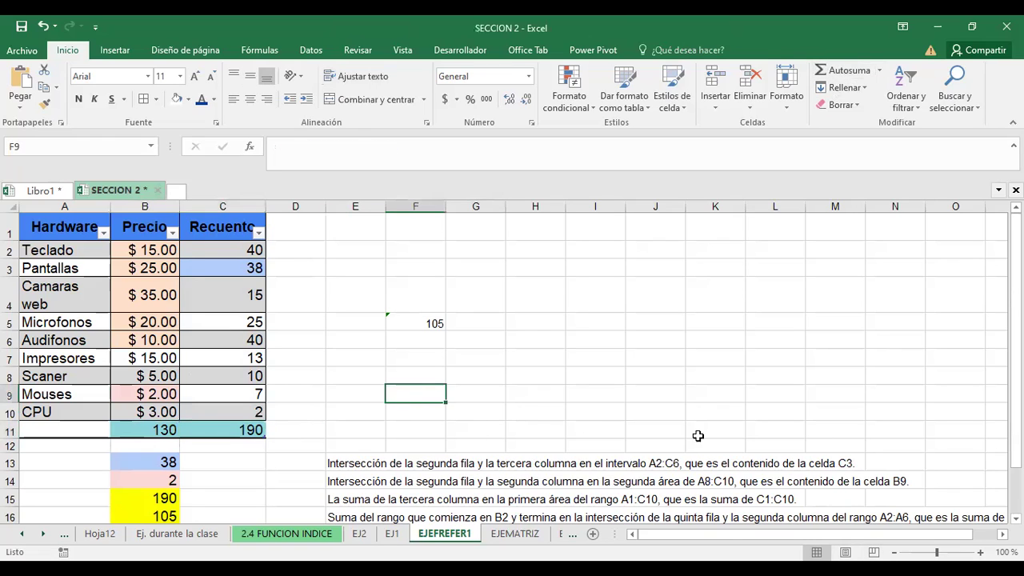
pyautogui.scroll(-1, 415, 392)
pyautogui.scroll(1, 415, 392)
# Widen column A to fit Camaras web, shorten row 4, and delete blank row 12.
pyautogui.moveTo(108, 209); pyautogui.dragTo(137, 209)
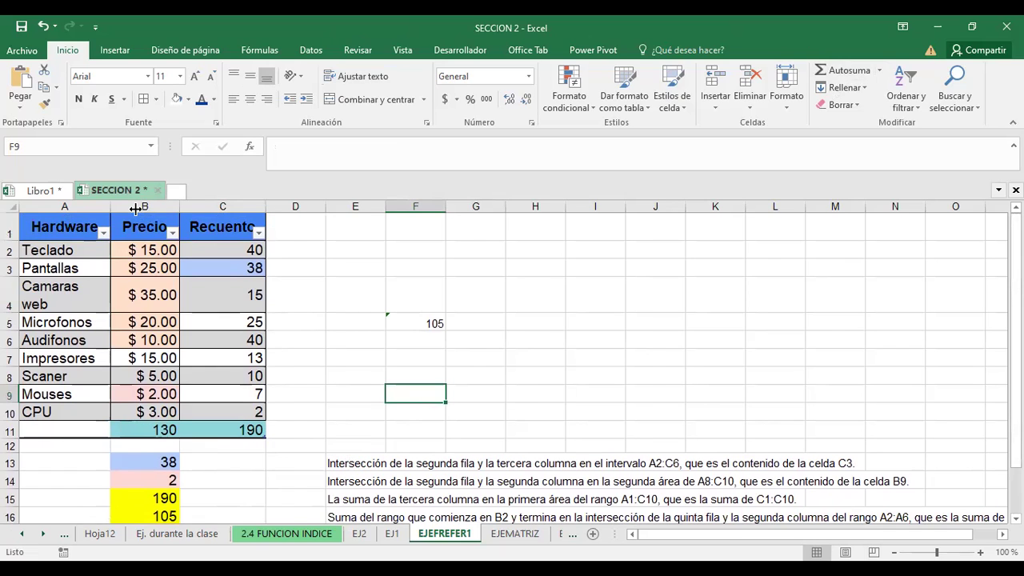
pyautogui.moveTo(10, 309); pyautogui.dragTo(10, 294)
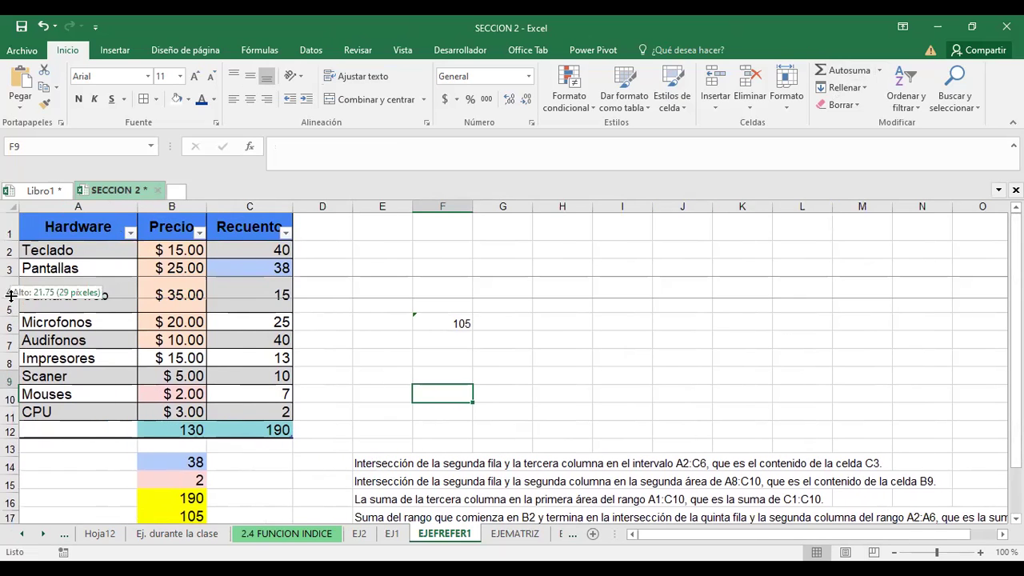
pyautogui.click(12, 431)
pyautogui.rightClick(12, 431)
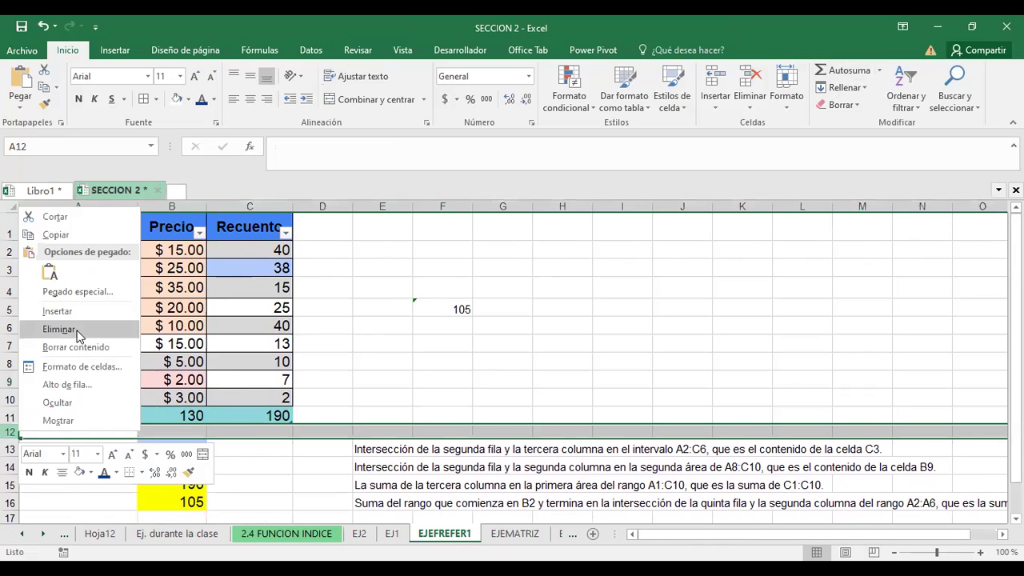
pyautogui.click(78, 331)
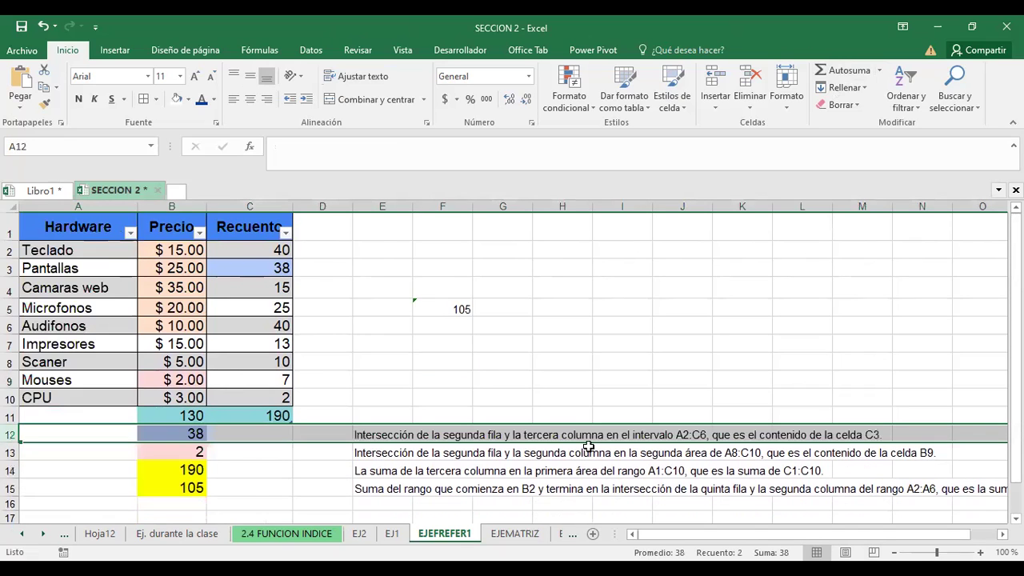
pyautogui.click(236, 446)
pyautogui.click(190, 436)
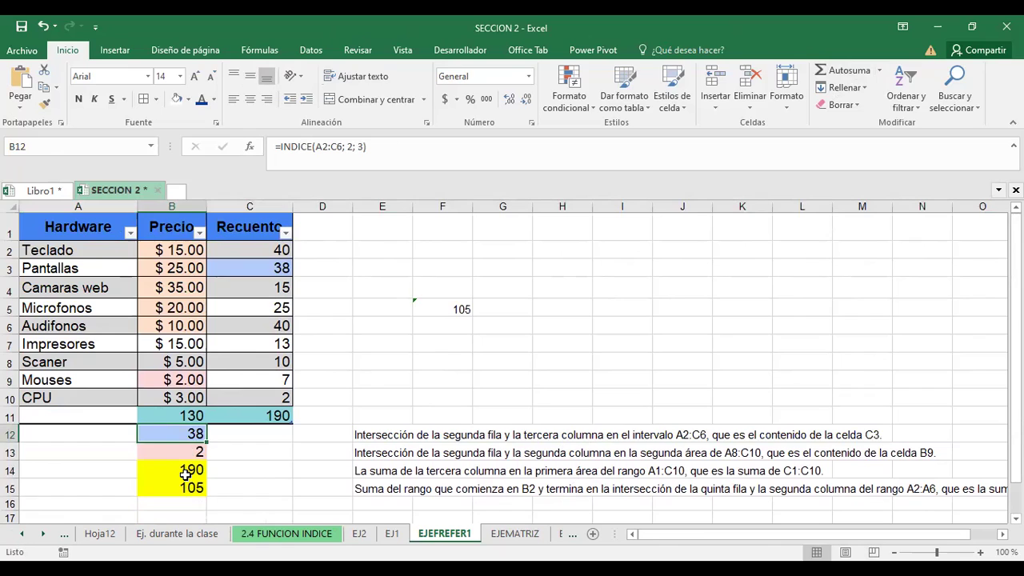
pyautogui.press('F2')
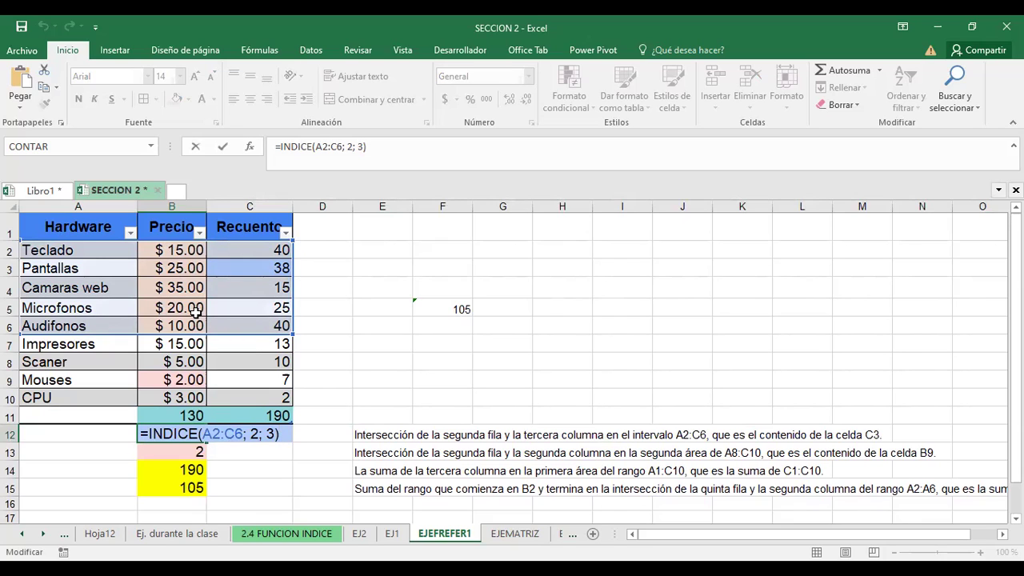
pyautogui.click(254, 434)
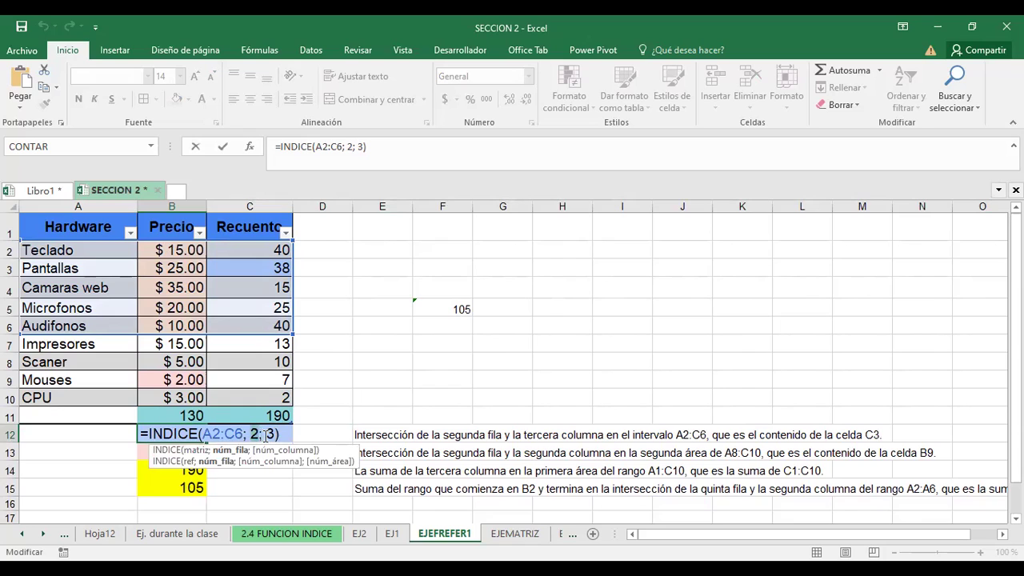
pyautogui.click(272, 434)
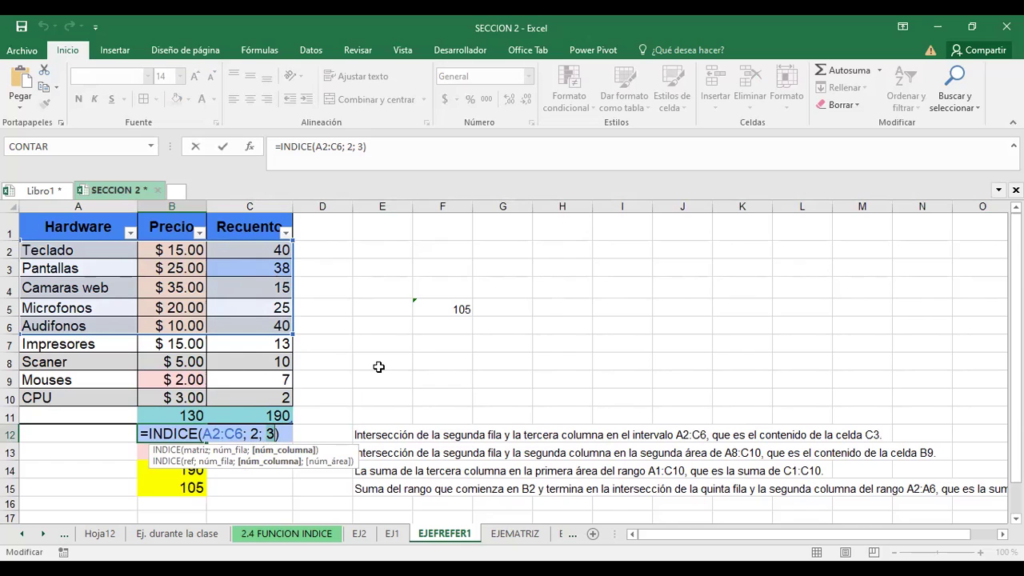
pyautogui.click(194, 430)
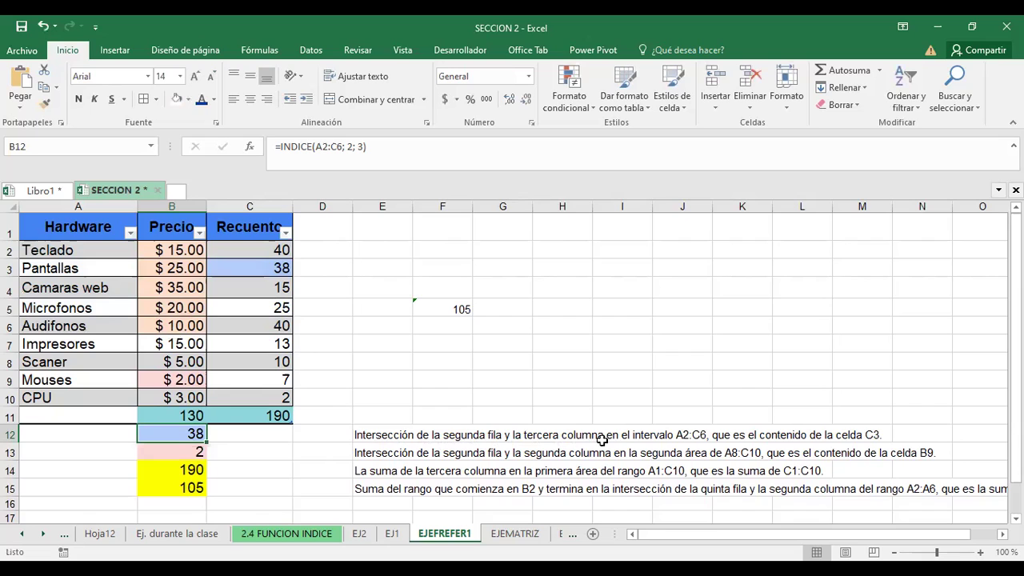
pyautogui.click(408, 432)
pyautogui.moveTo(408, 433); pyautogui.dragTo(984, 489)
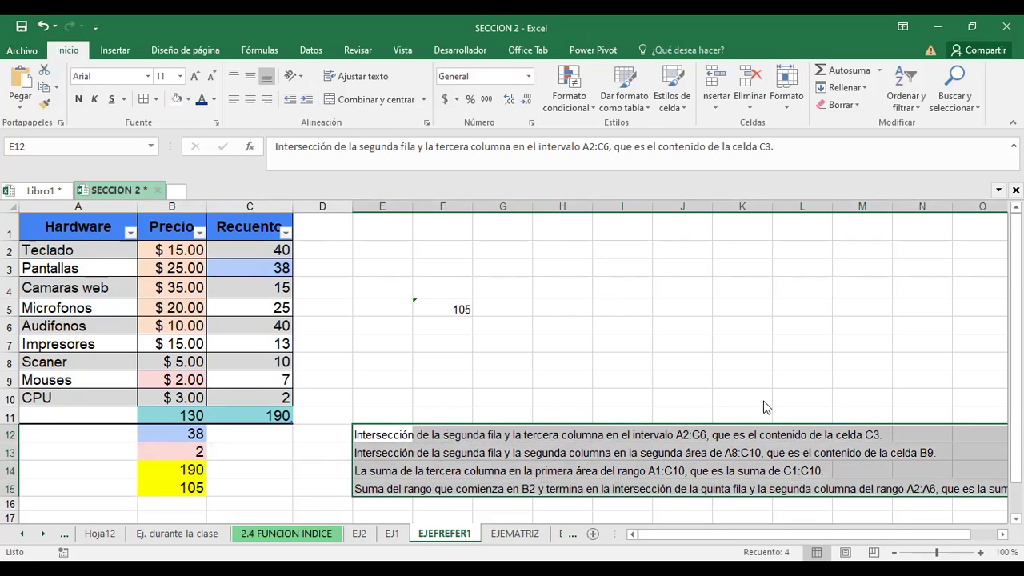
pyautogui.scroll(2, 764, 407)
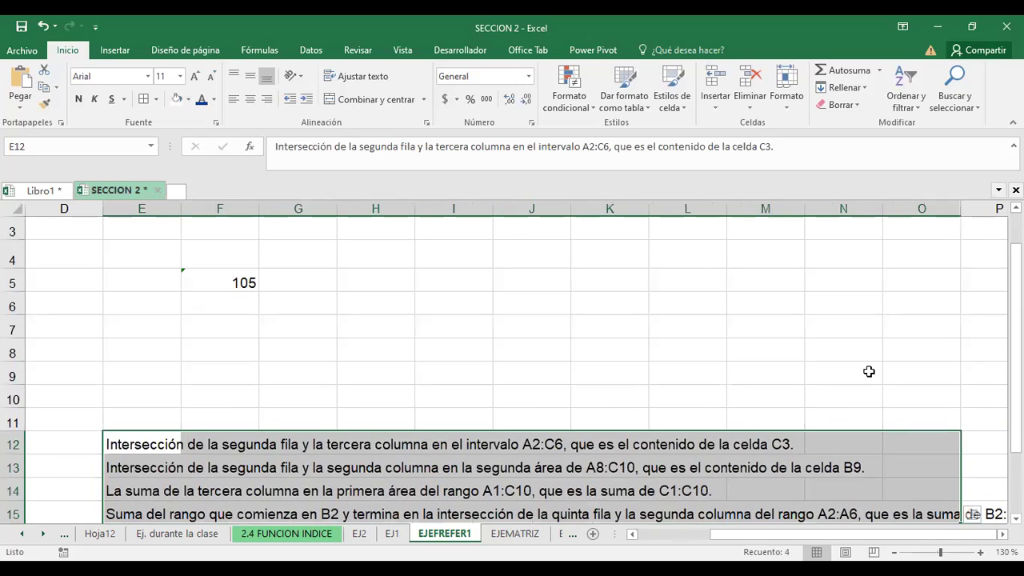
pyautogui.click(868, 372)
pyautogui.click(122, 444)
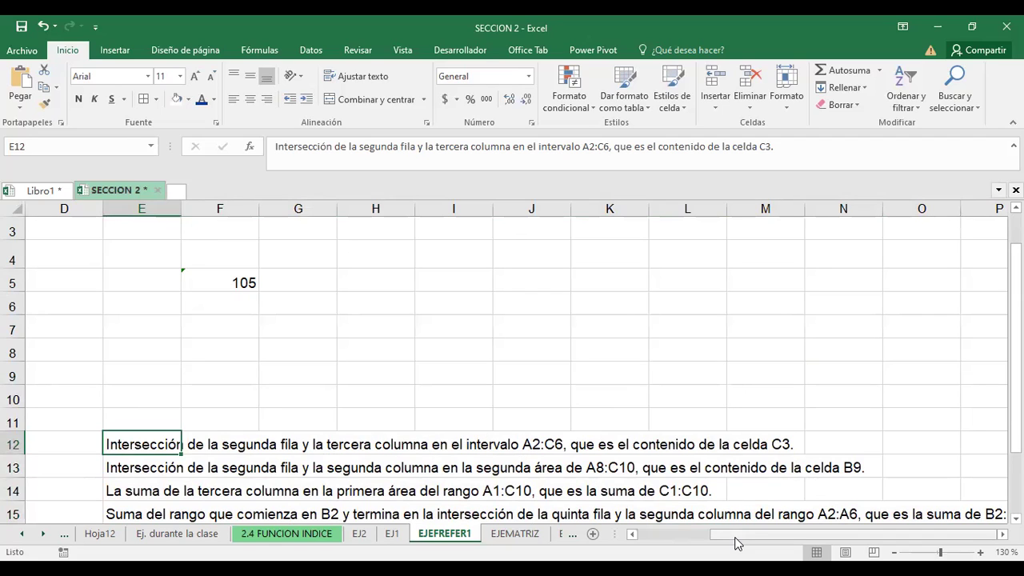
pyautogui.moveTo(735, 539); pyautogui.dragTo(656, 539)
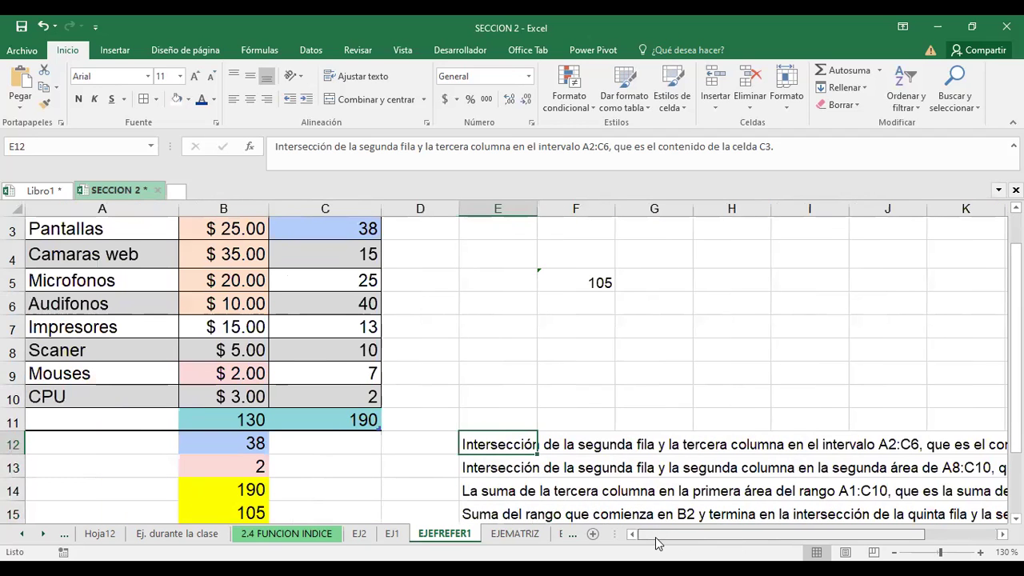
pyautogui.click(115, 228)
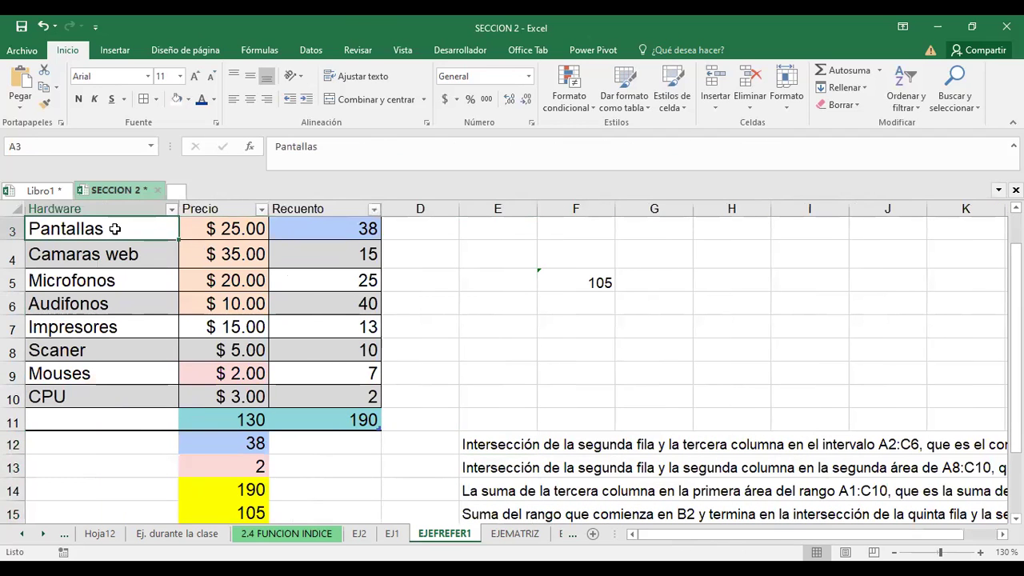
pyautogui.scroll(1, 114, 229)
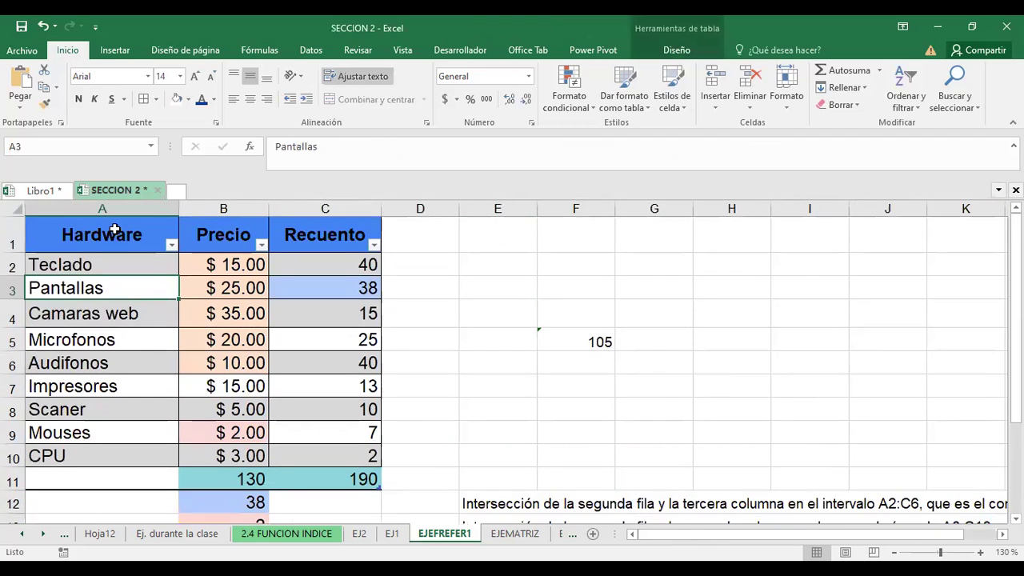
pyautogui.click(64, 263)
pyautogui.moveTo(139, 273); pyautogui.dragTo(329, 362)
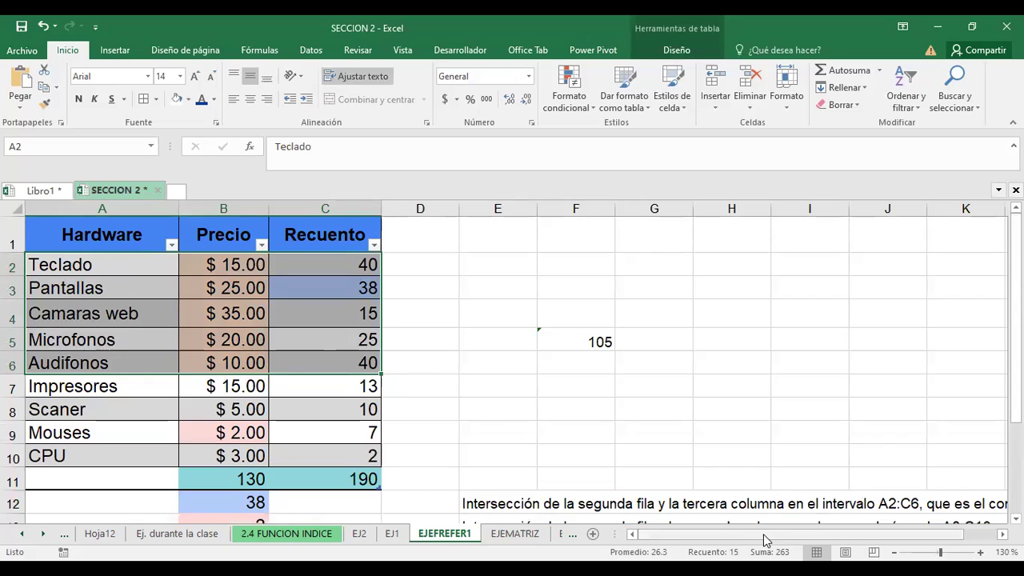
pyautogui.moveTo(764, 540); pyautogui.dragTo(832, 538)
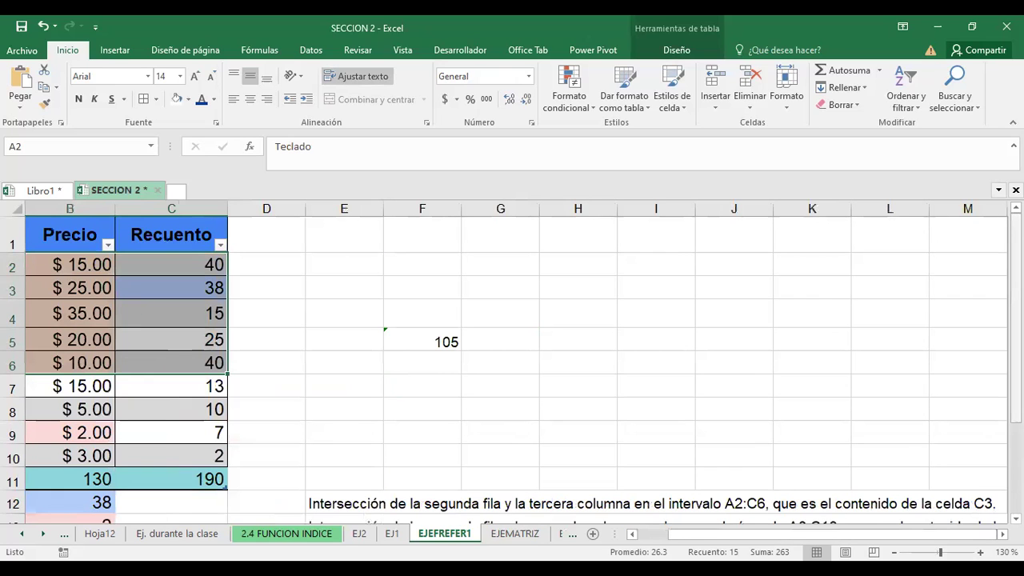
pyautogui.scroll(-1, 512, 368)
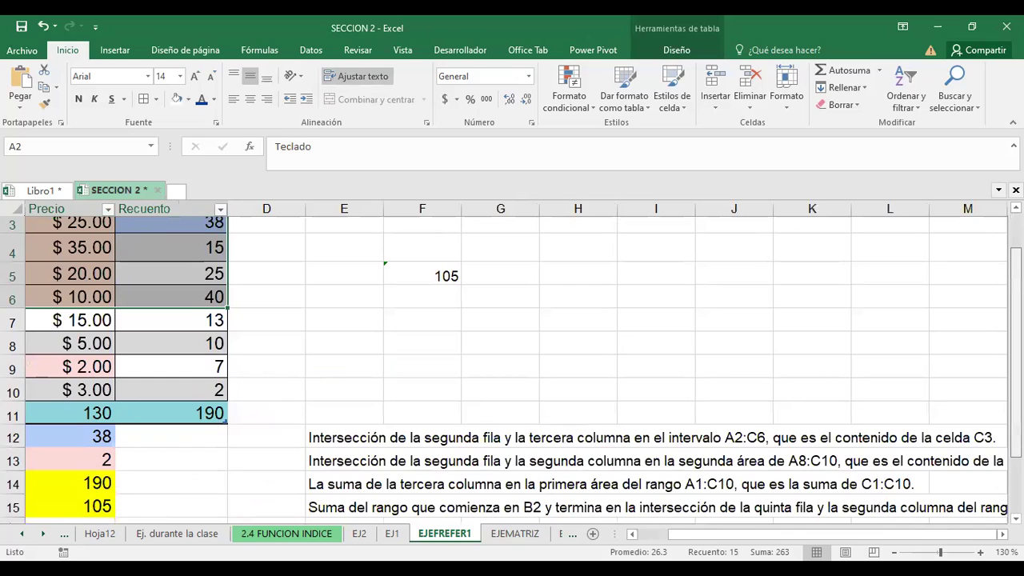
pyautogui.scroll(1, 753, 437)
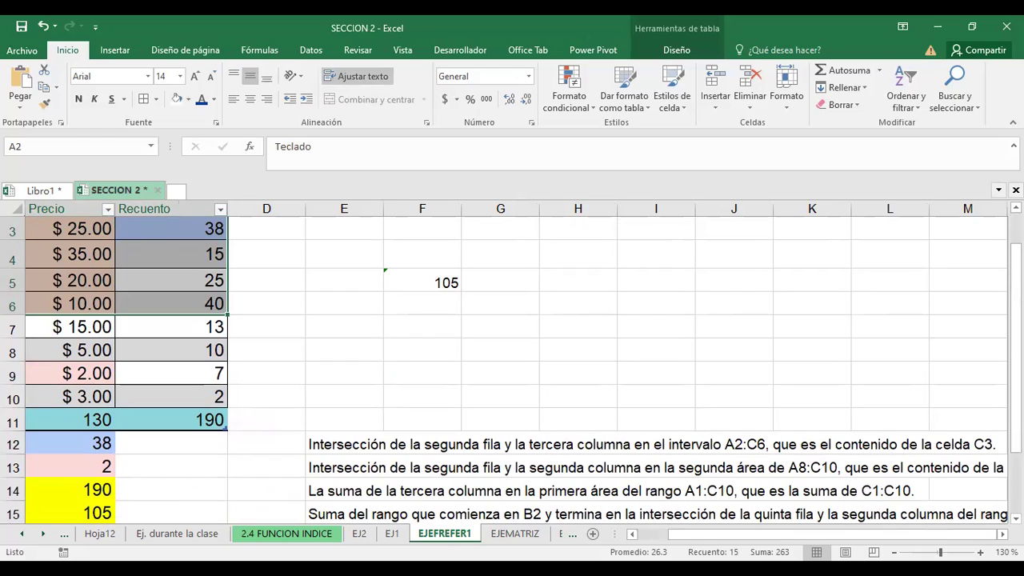
pyautogui.scroll(1, 384, 272)
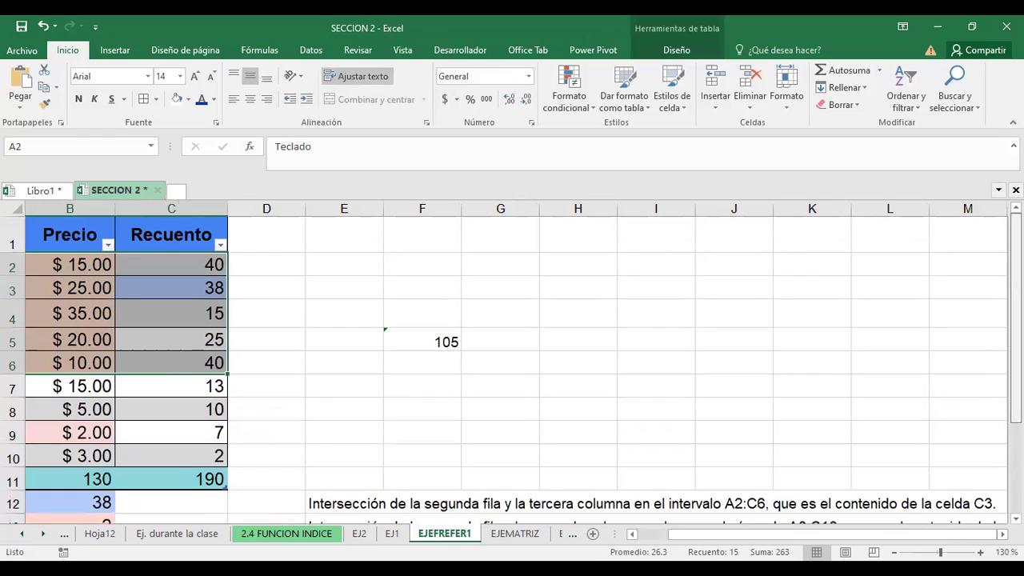
pyautogui.click(189, 289)
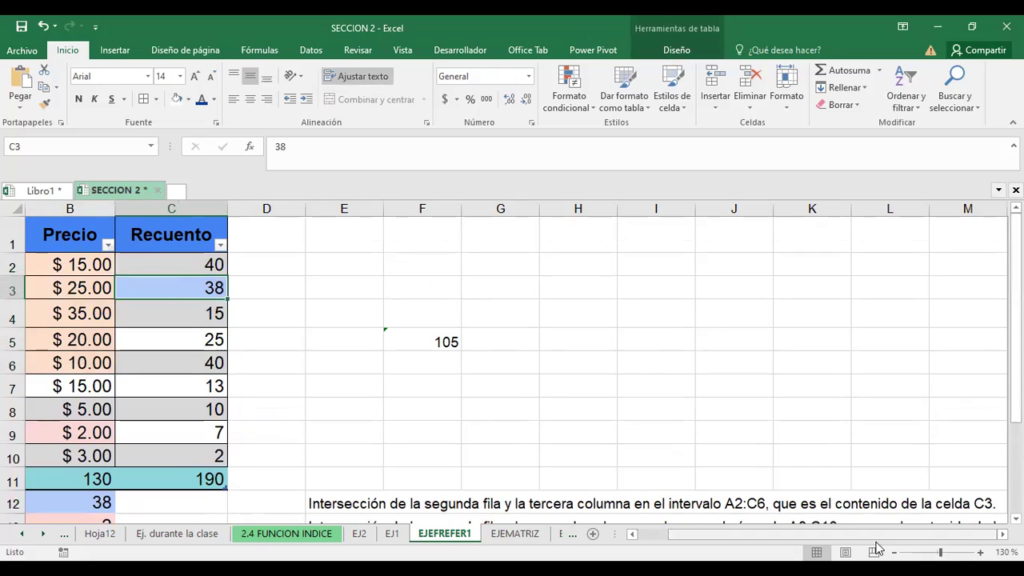
pyautogui.moveTo(1016, 320); pyautogui.dragTo(1017, 336)
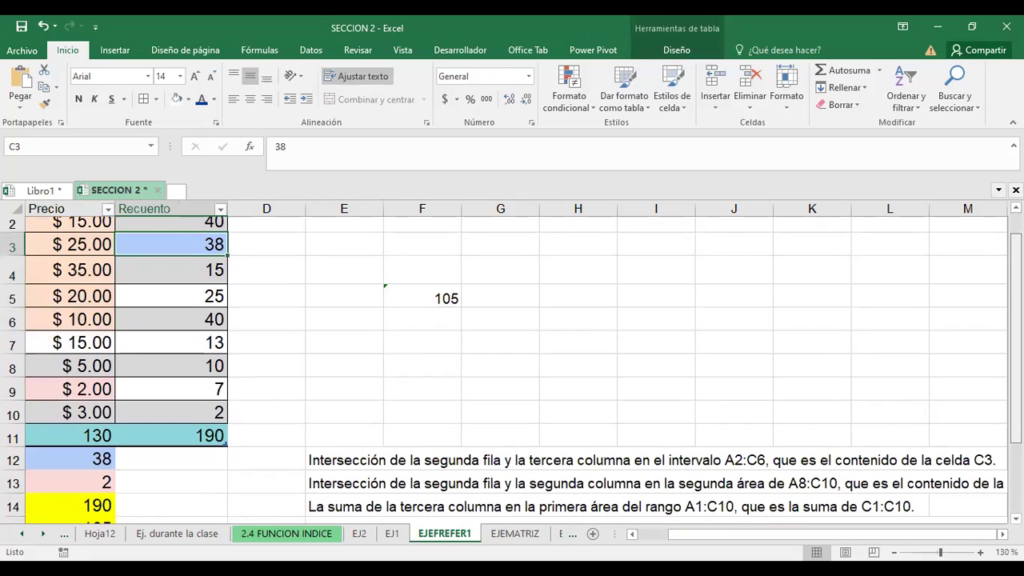
pyautogui.click(74, 487)
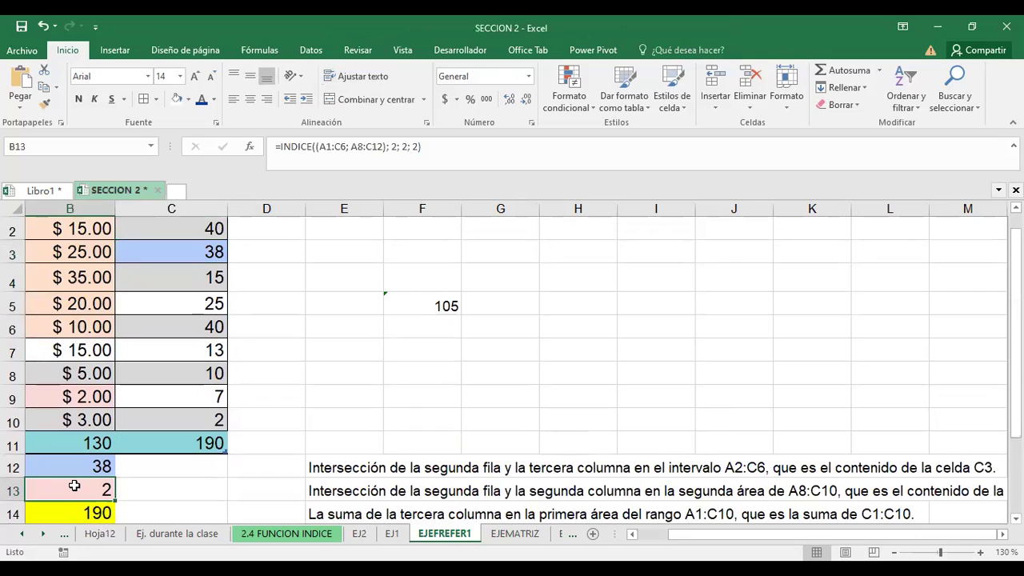
pyautogui.doubleClick(75, 487)
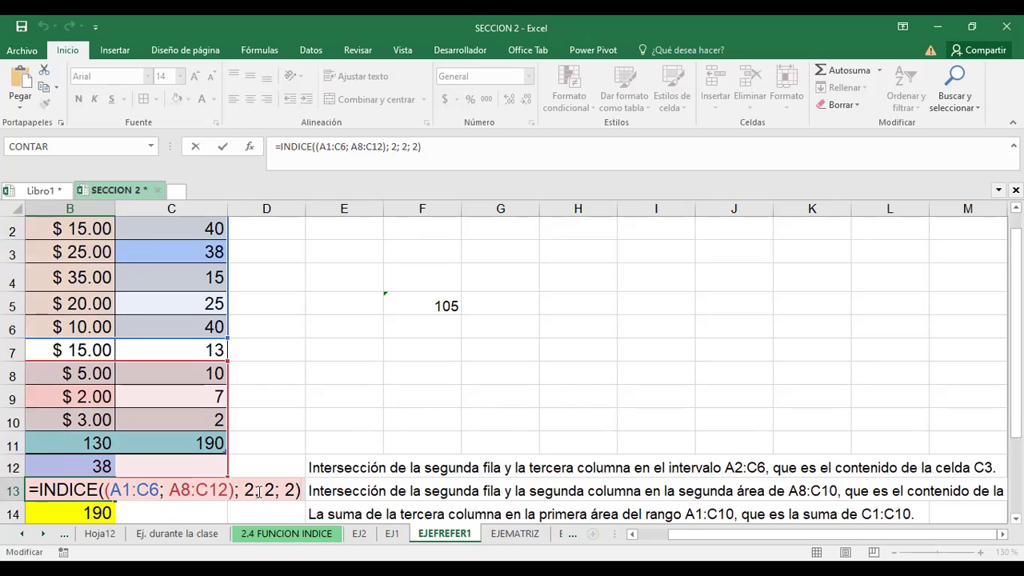
pyautogui.moveTo(251, 490)
pyautogui.mouseDown()
pyautogui.moveTo(242, 492)
pyautogui.moveTo(272, 490)
pyautogui.mouseUp()
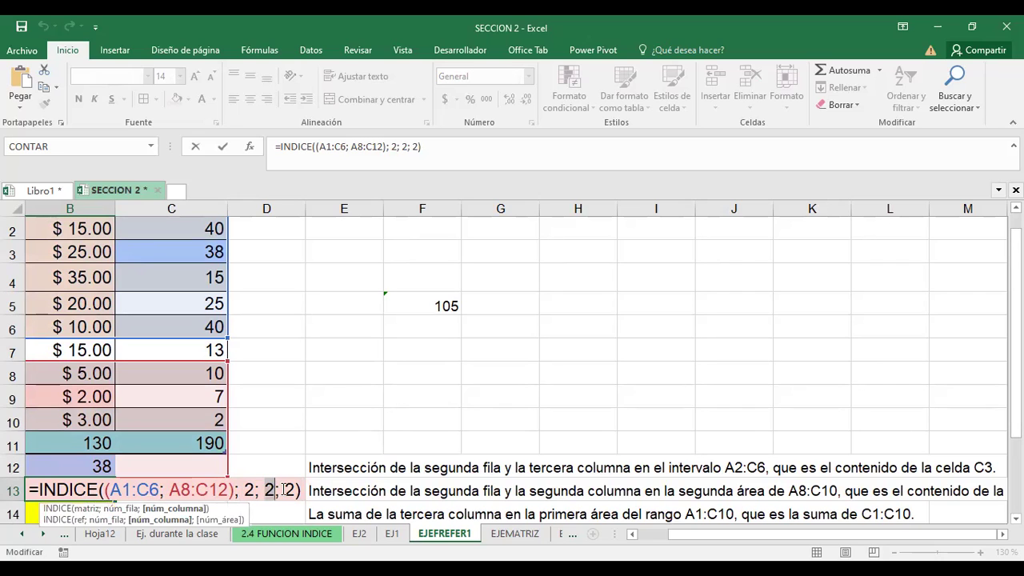
pyautogui.moveTo(285, 490); pyautogui.dragTo(297, 490)
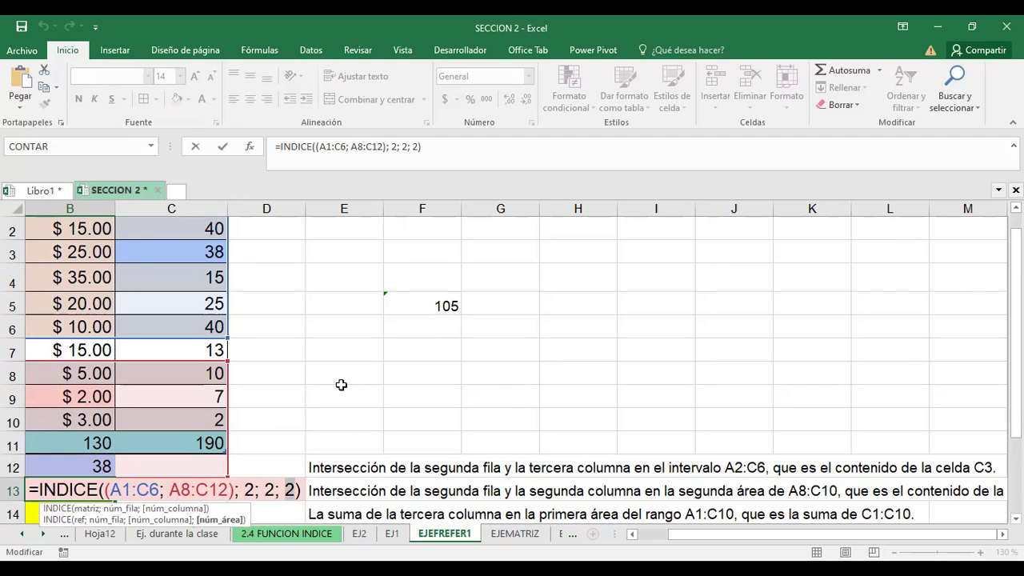
pyautogui.hotkey('ctrl', 'Return')
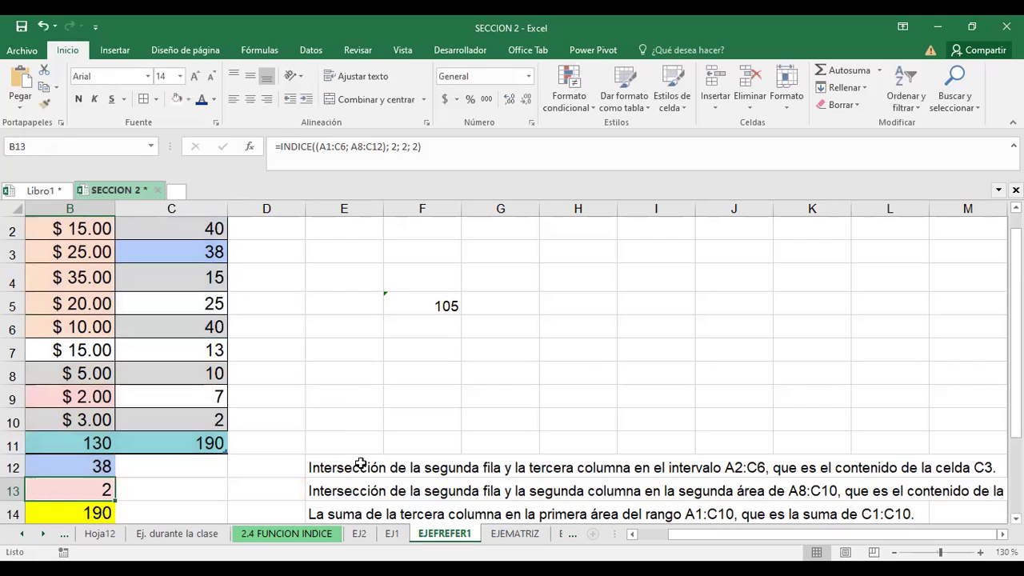
pyautogui.click(339, 487)
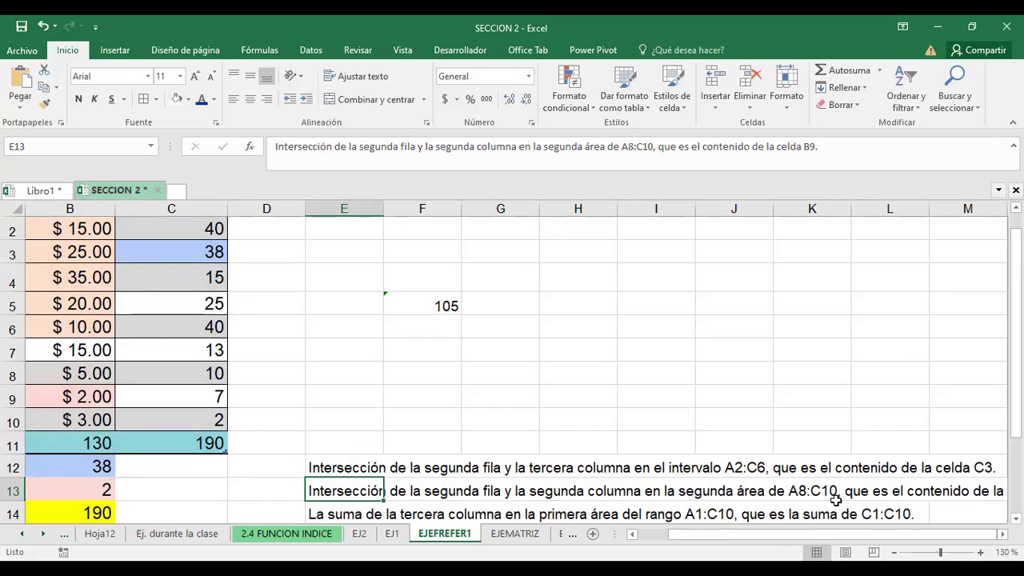
pyautogui.click(504, 508)
pyautogui.hscroll(2, 516, 369)
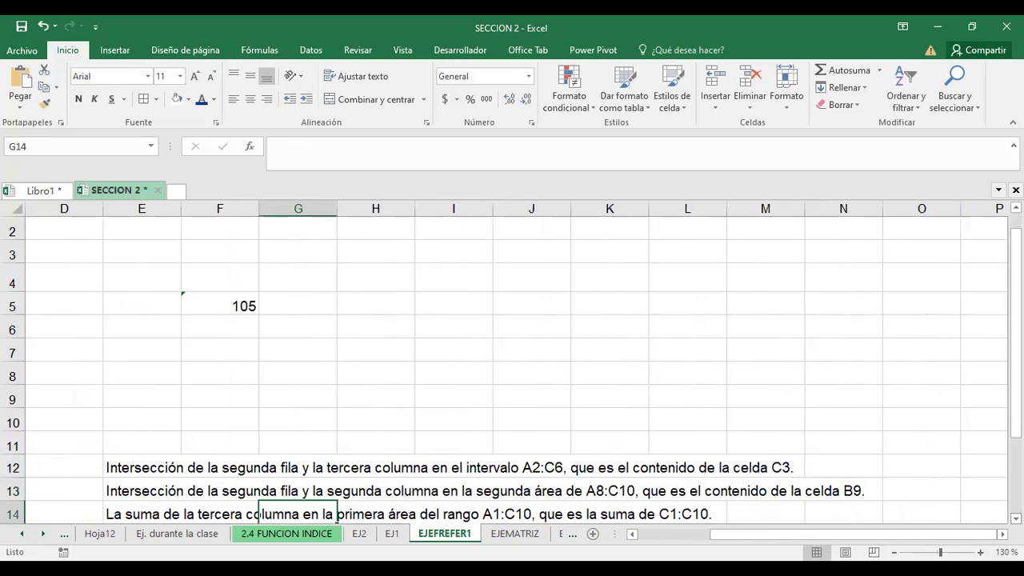
pyautogui.scroll(-2, 863, 477)
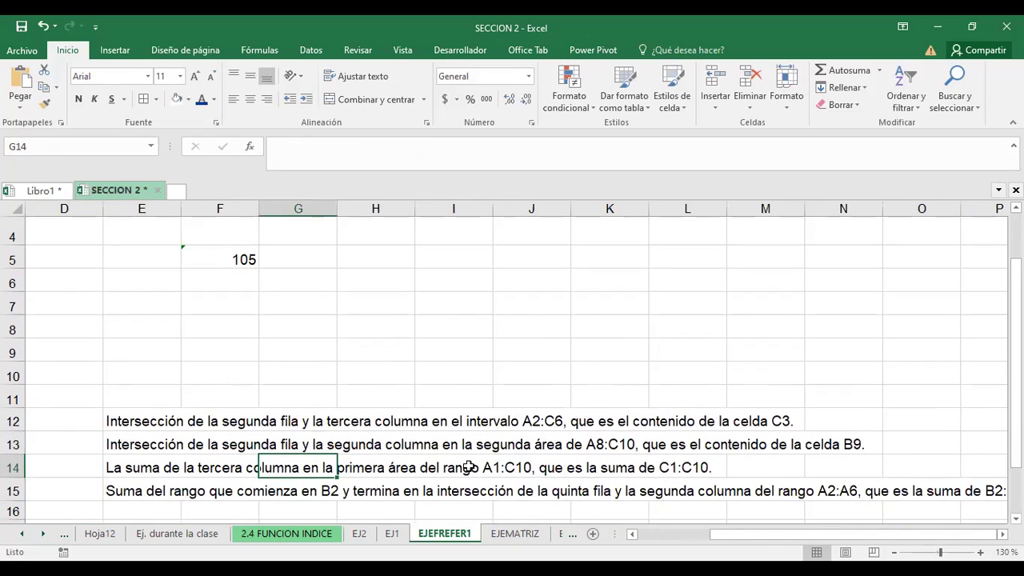
pyautogui.click(852, 445)
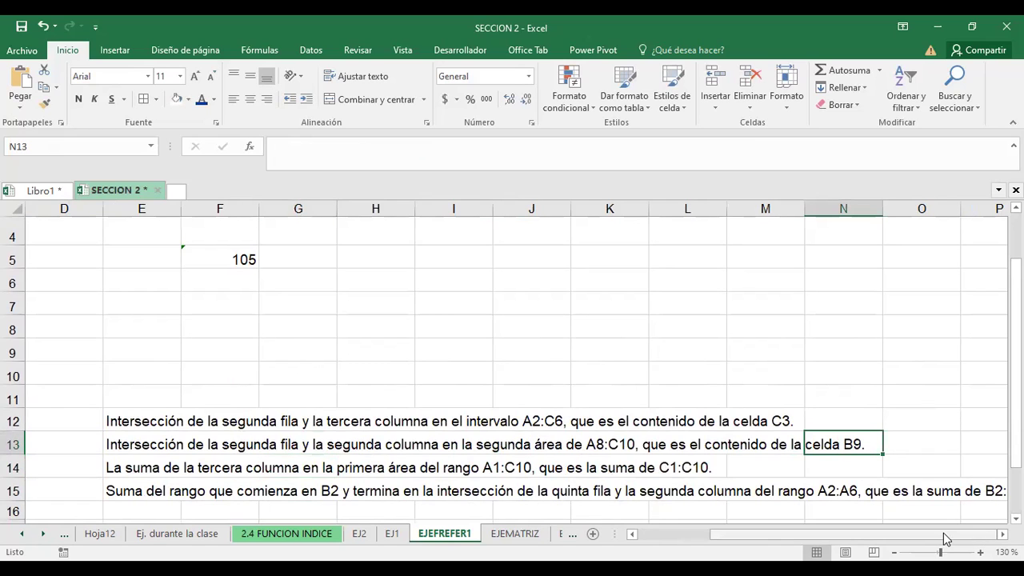
pyautogui.hscroll(-3, 304, 297)
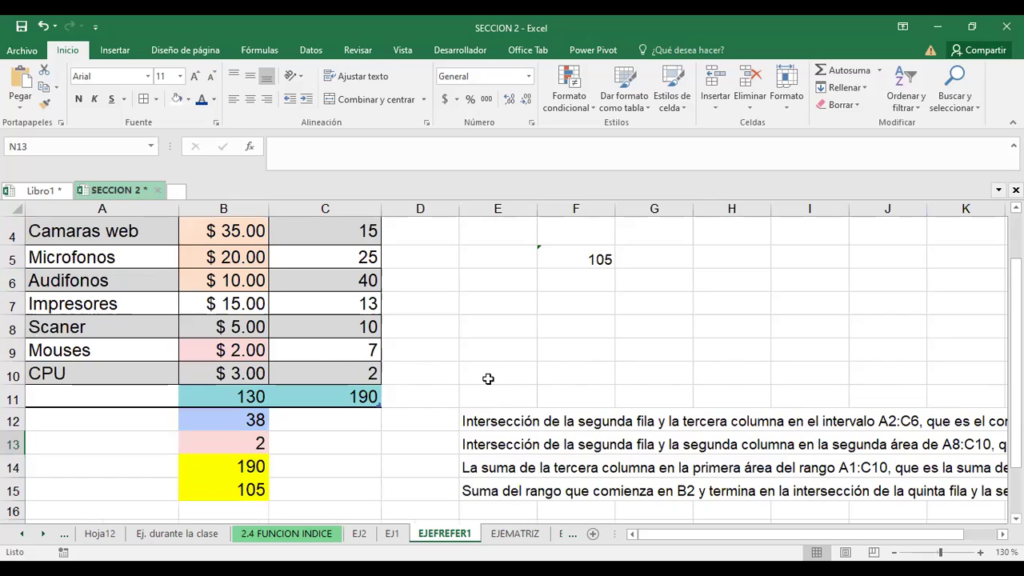
pyautogui.click(236, 441)
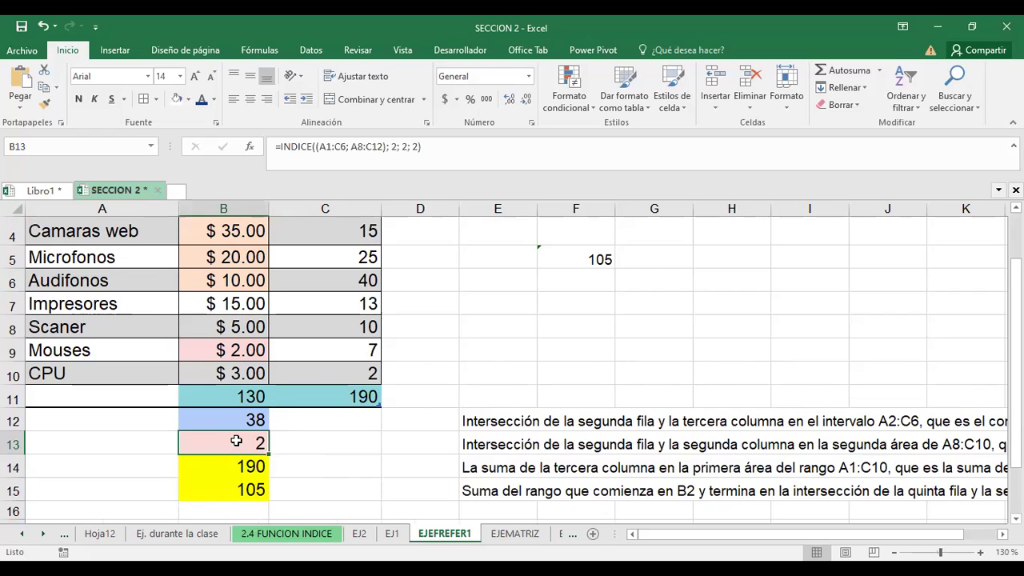
pyautogui.click(339, 377)
pyautogui.write('3')
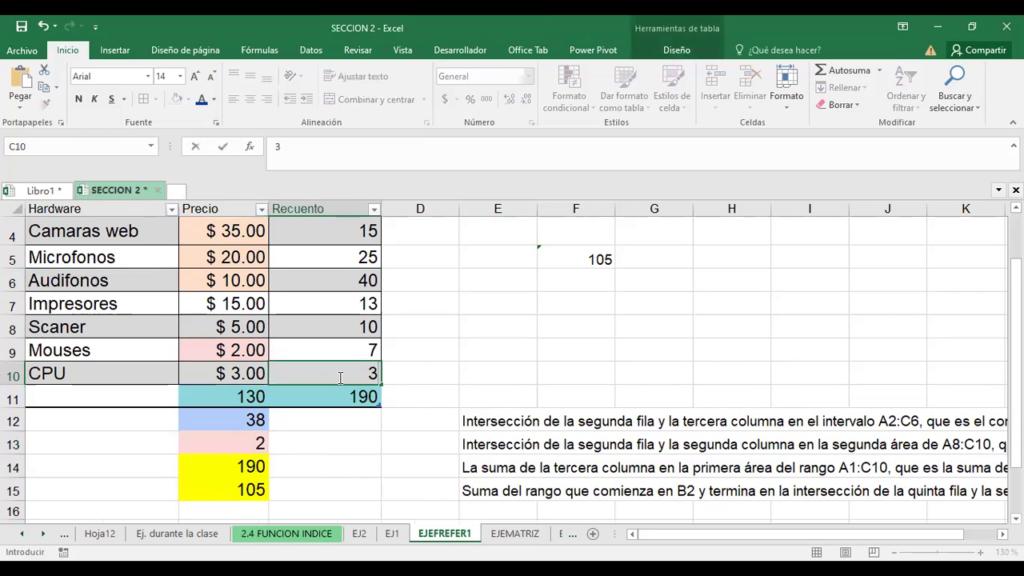
pyautogui.press('Return')
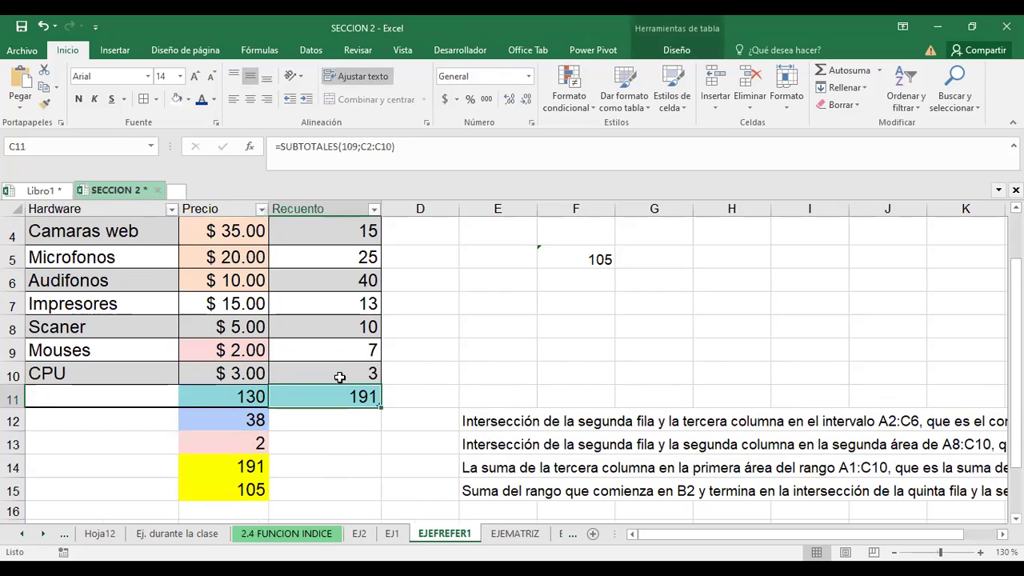
pyautogui.click(339, 377)
pyautogui.write('2')
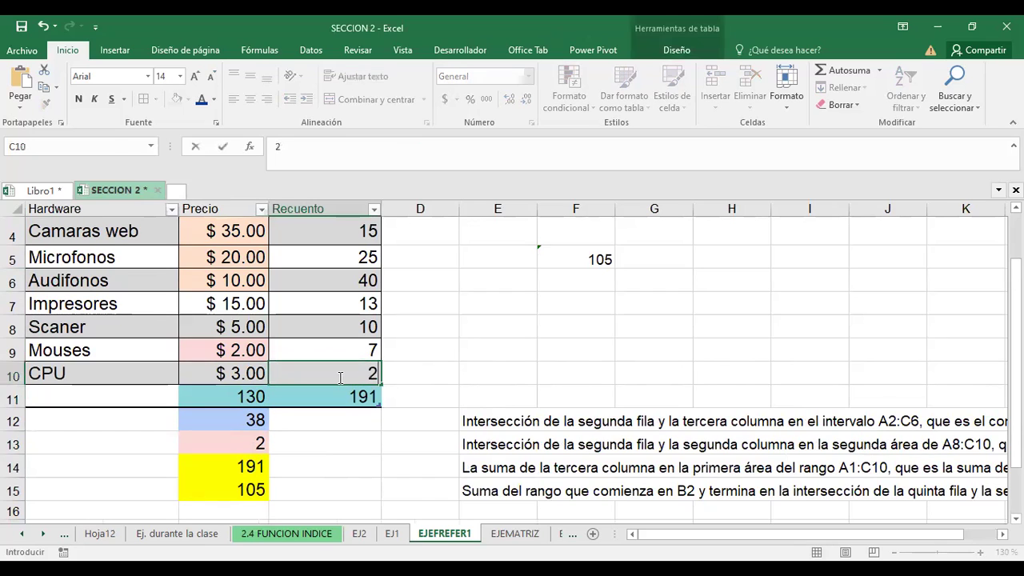
pyautogui.press('Return')
pyautogui.scroll(1, 534, 365)
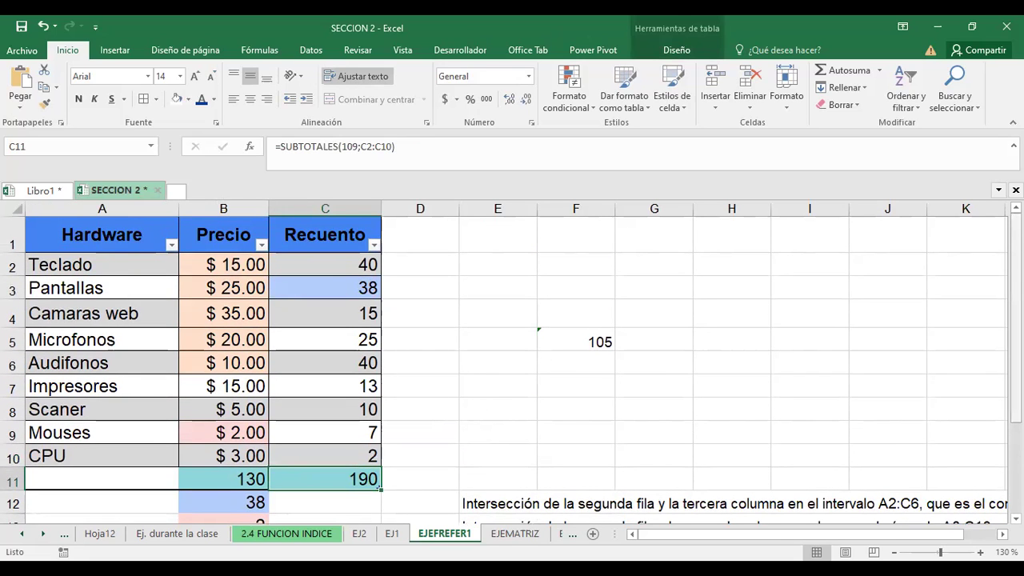
pyautogui.scroll(-1, 512, 364)
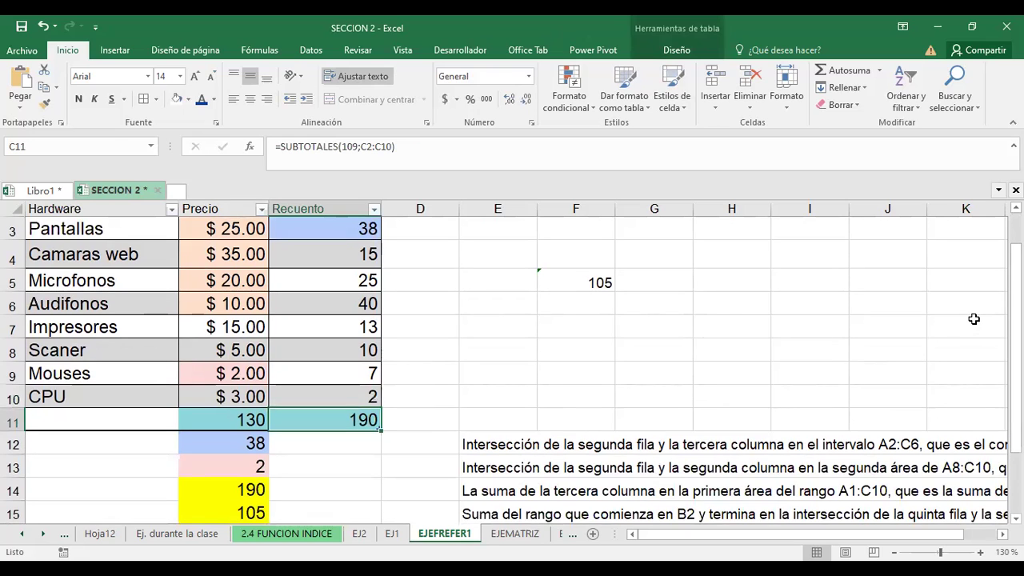
pyautogui.click(250, 466)
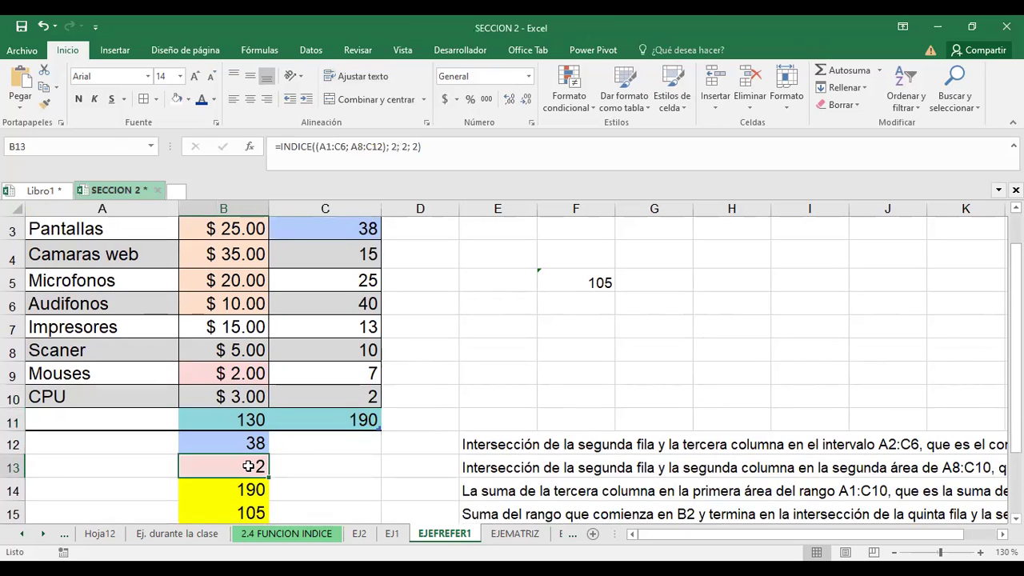
# Edit B13's second area to A8:C10, making =INDICE((A1:C6; A8:C10); 2; 2; 2) return 2.
pyautogui.doubleClick(249, 467)
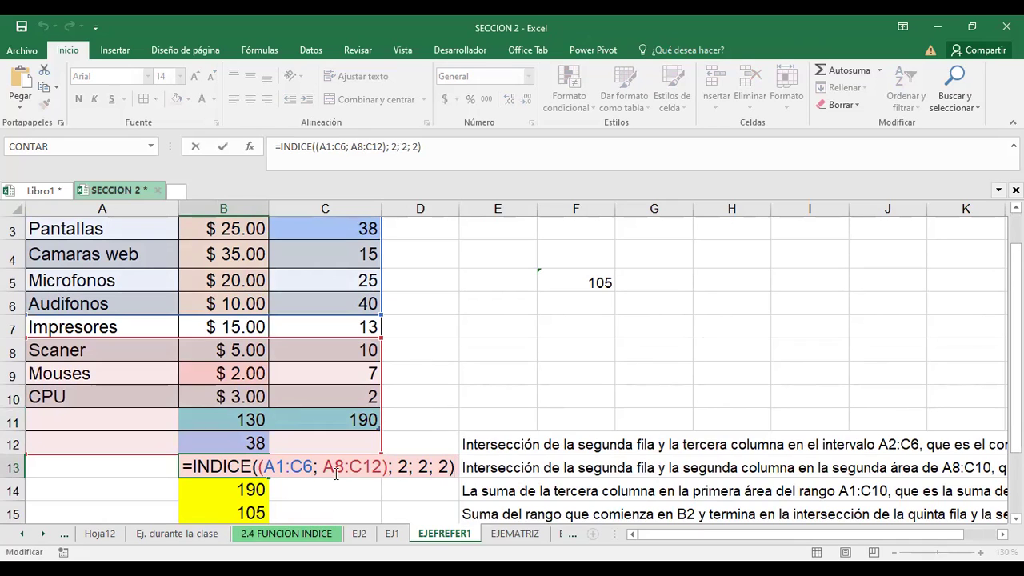
pyautogui.click(383, 467)
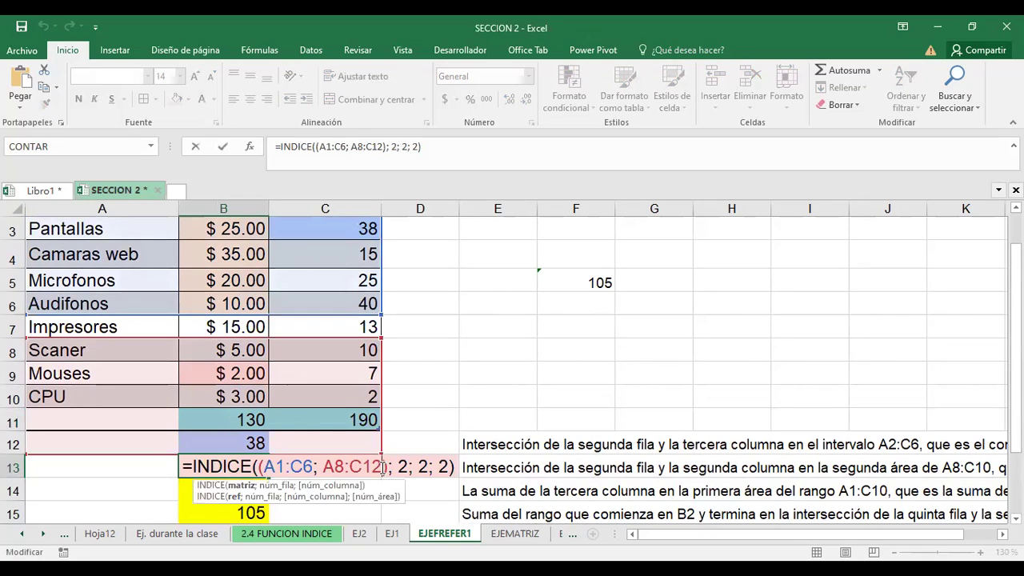
pyautogui.press('BackSpace')
pyautogui.write('1')
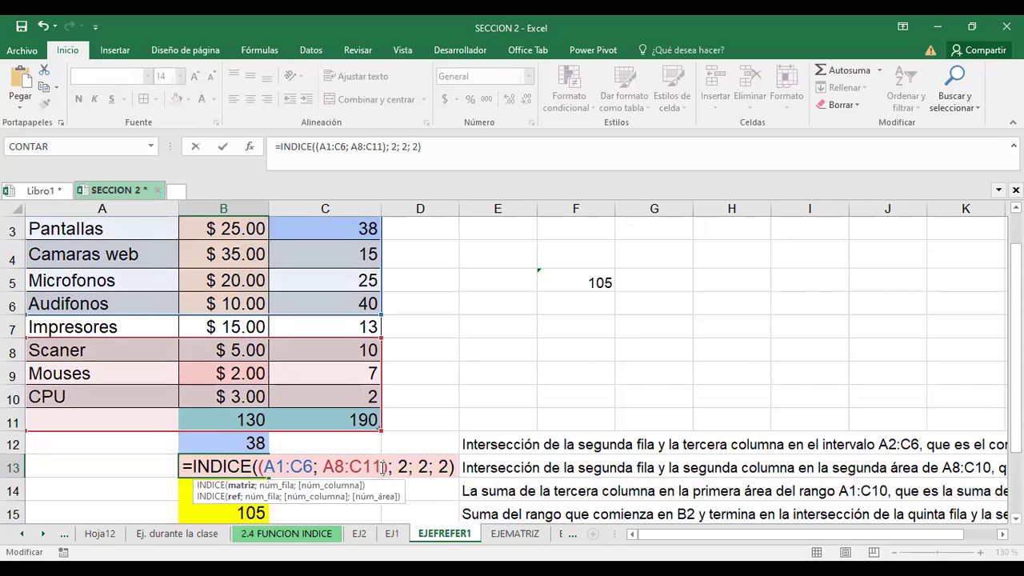
pyautogui.press('BackSpace')
pyautogui.write('0')
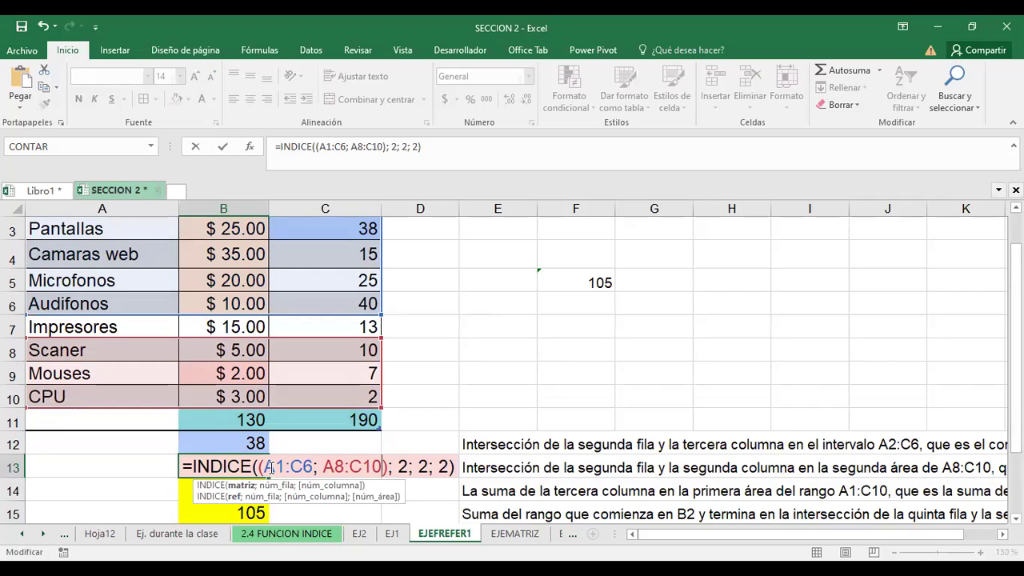
pyautogui.moveTo(273, 468); pyautogui.dragTo(311, 469)
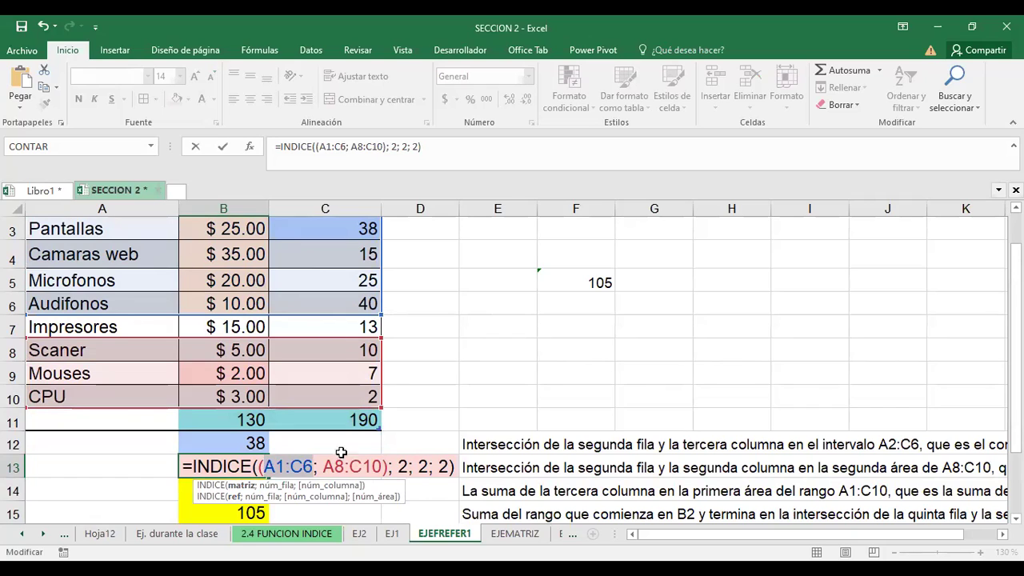
pyautogui.moveTo(322, 468); pyautogui.dragTo(383, 468)
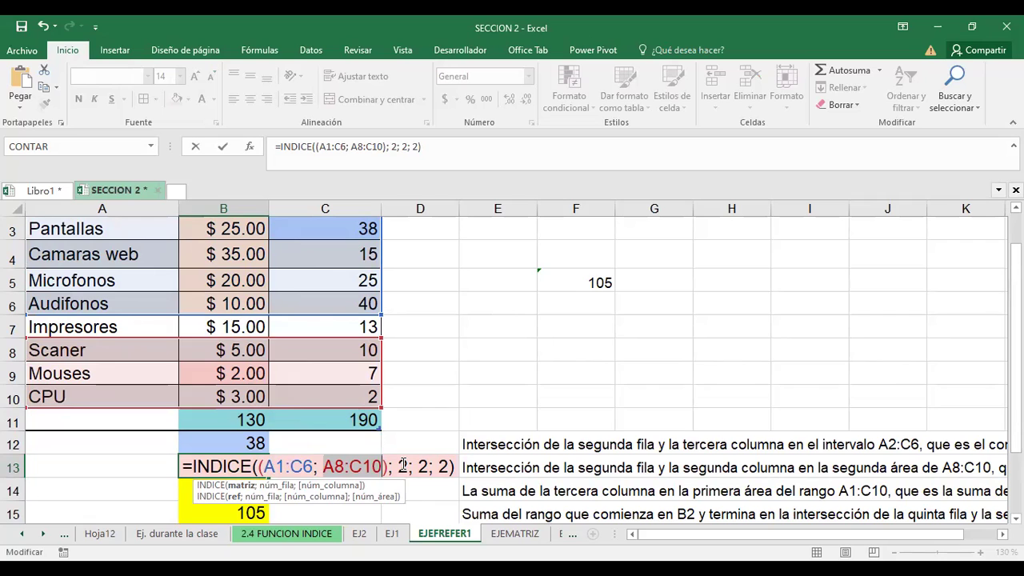
pyautogui.click(430, 467)
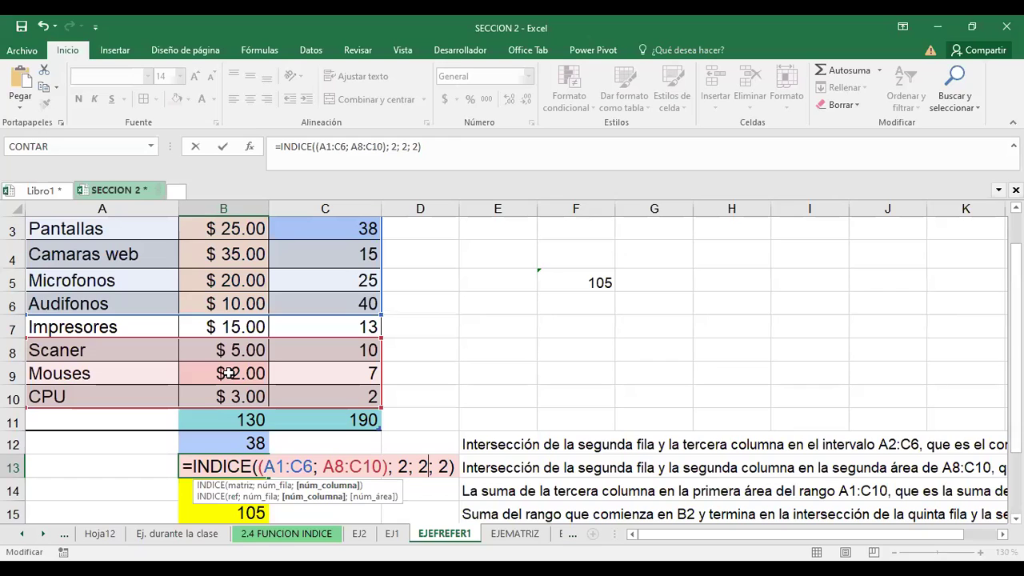
pyautogui.click(229, 373)
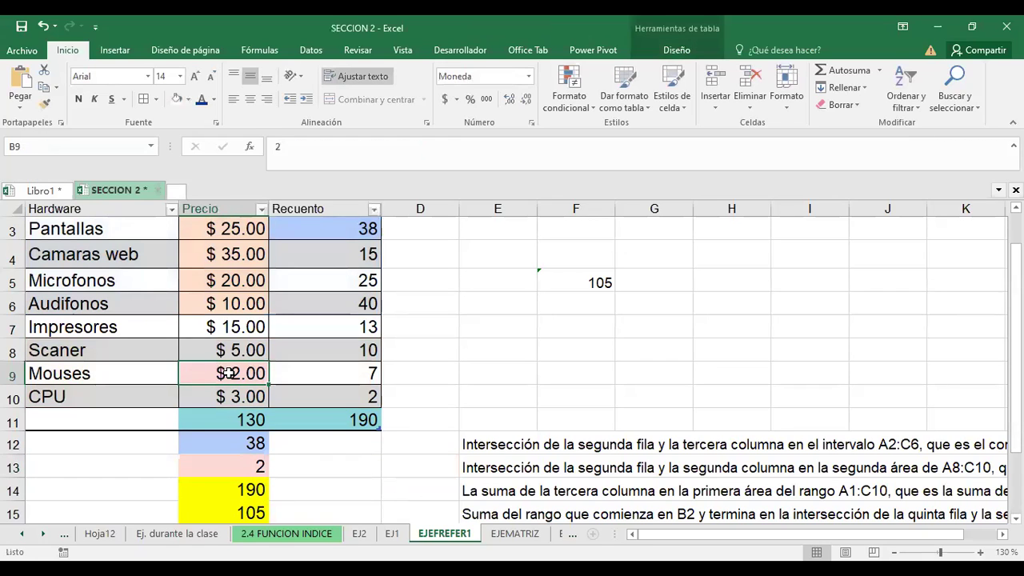
# Set the Mouses price to 7 and change B13's INDICE area argument from 2 to 1.
pyautogui.write('7')
pyautogui.press('Return')
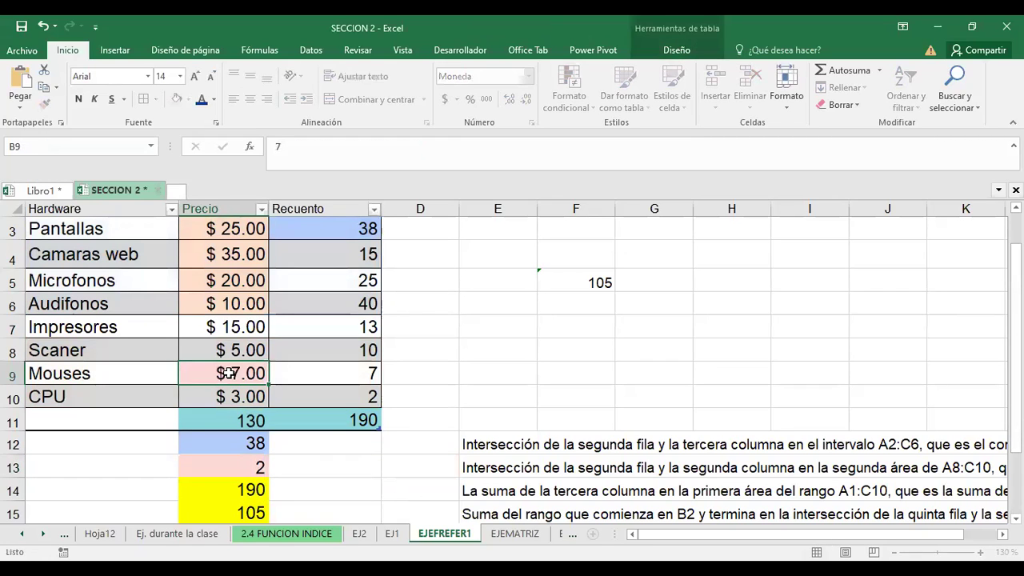
pyautogui.click(241, 465)
pyautogui.doubleClick(241, 466)
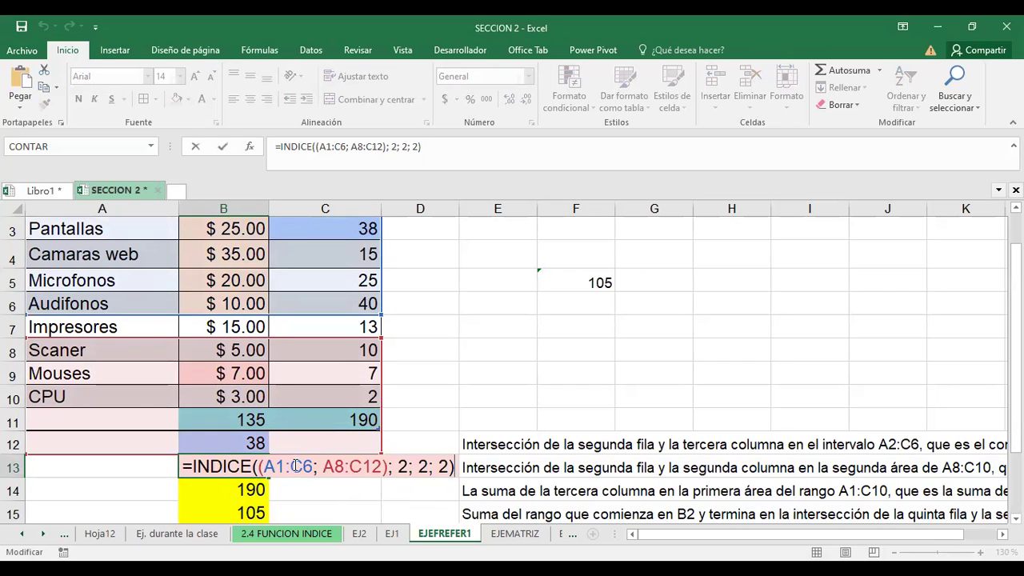
pyautogui.click(306, 465)
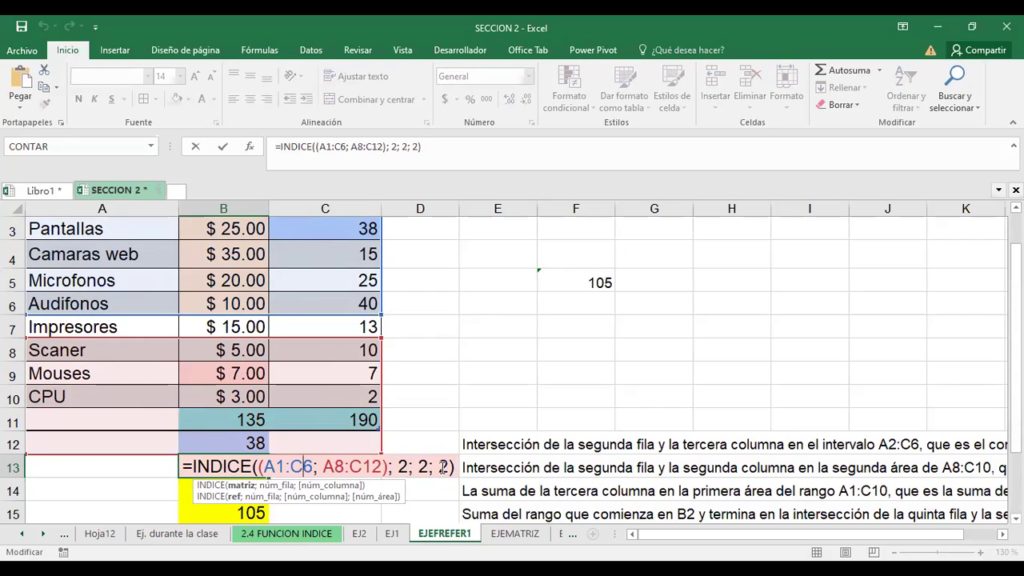
pyautogui.click(447, 468)
pyautogui.press('BackSpace')
pyautogui.write('1')
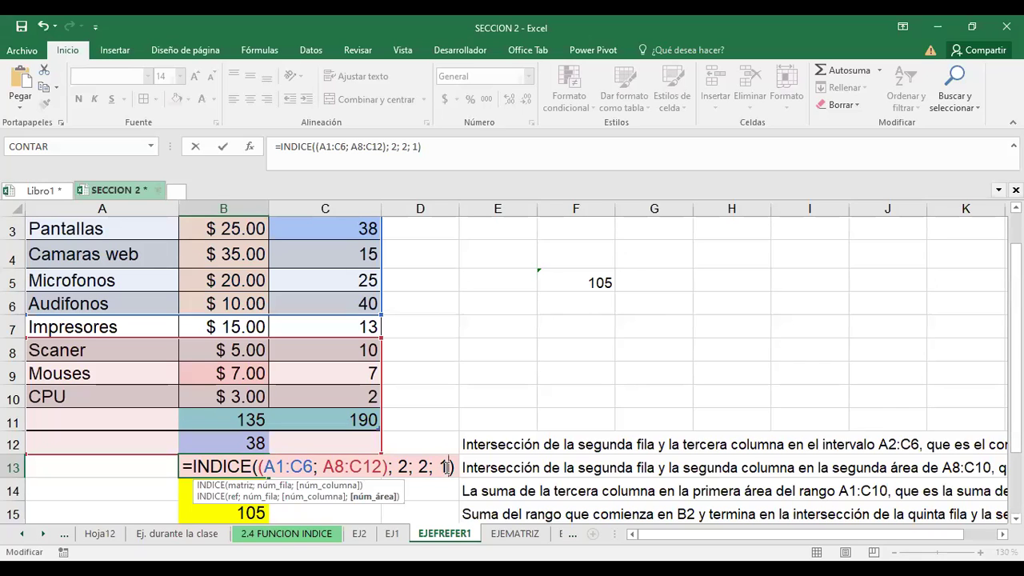
pyautogui.press('Return')
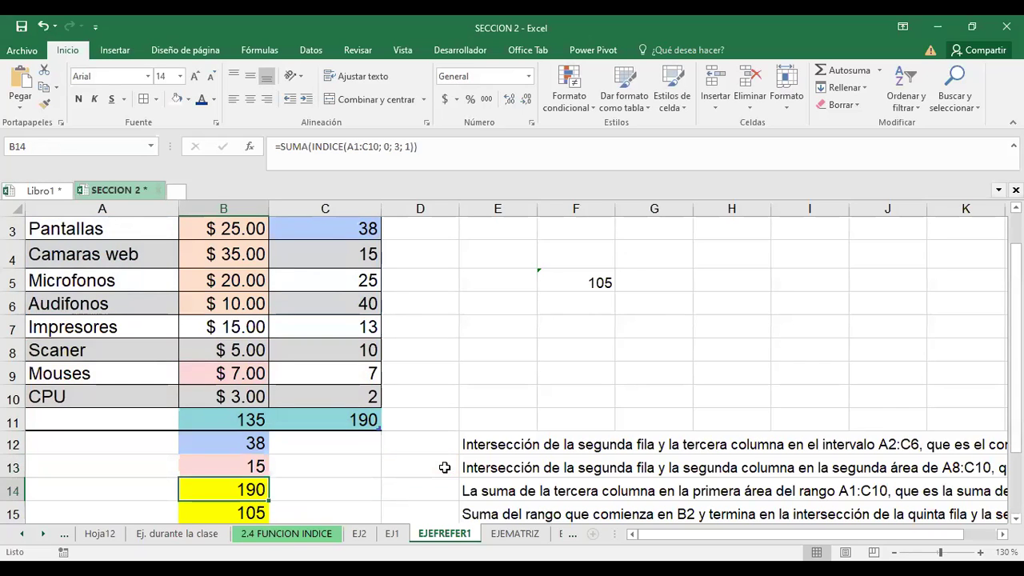
pyautogui.click(249, 468)
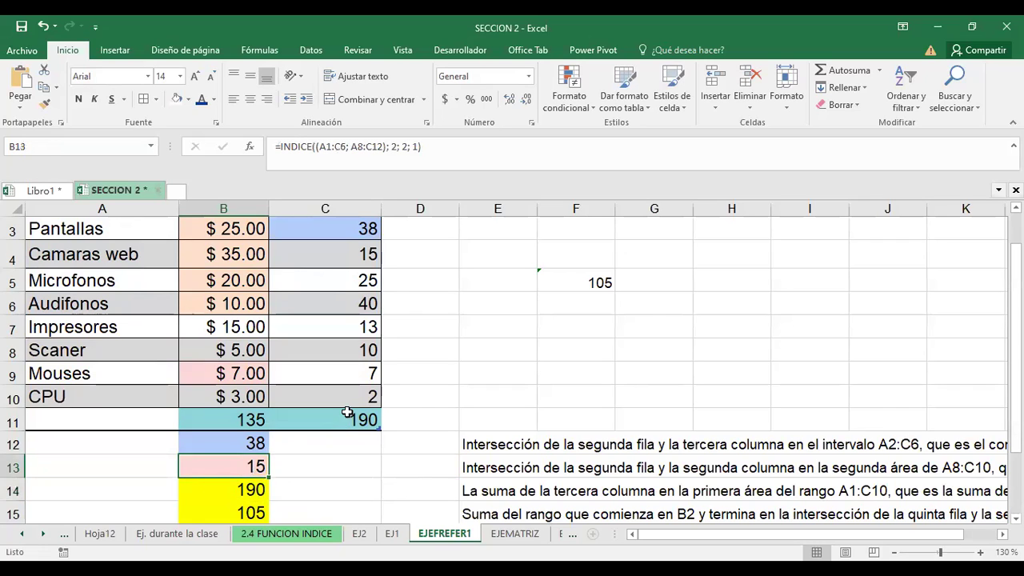
pyautogui.click(325, 258)
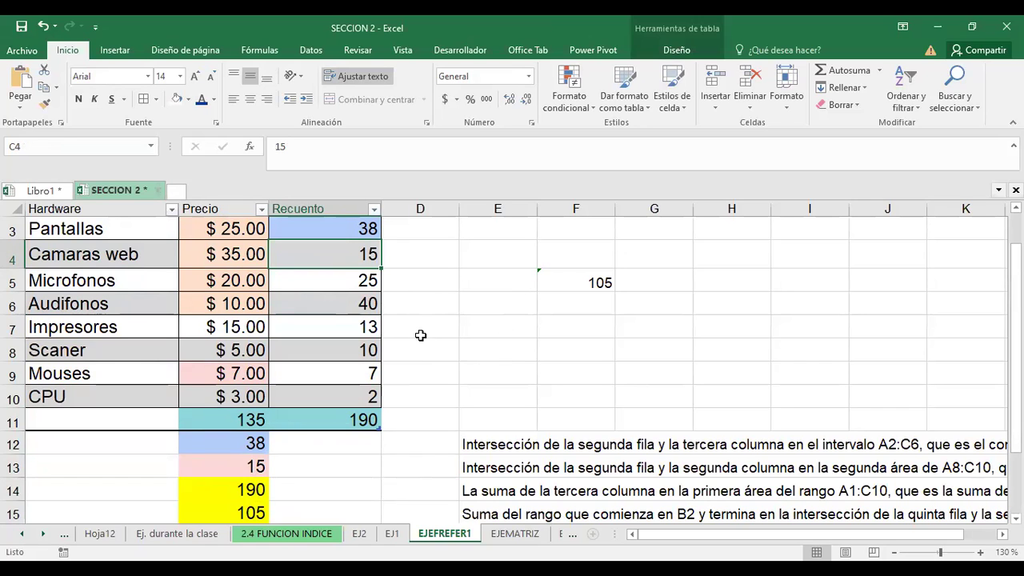
pyautogui.scroll(1, 420, 335)
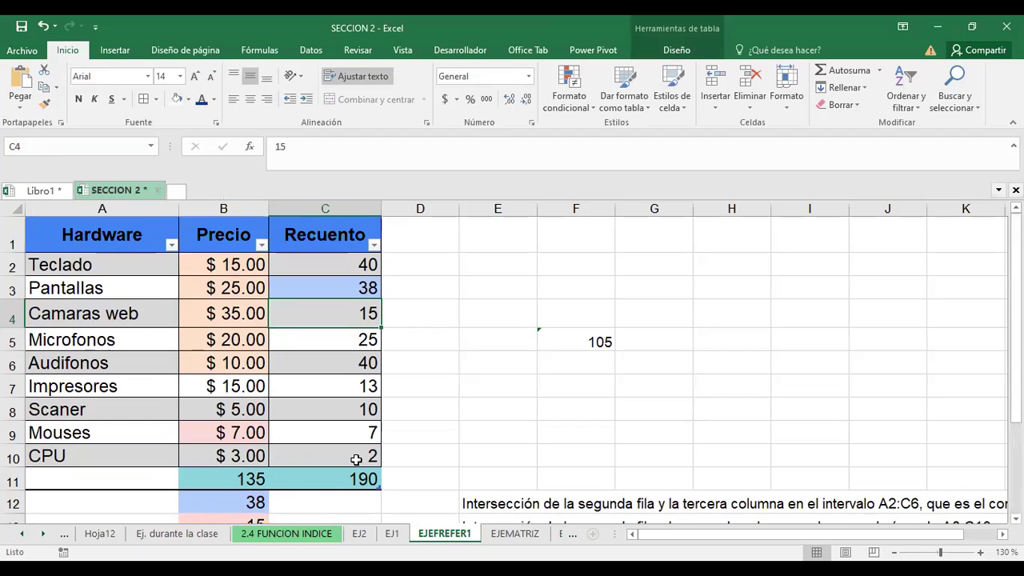
pyautogui.scroll(-4, 356, 459)
pyautogui.click(240, 231)
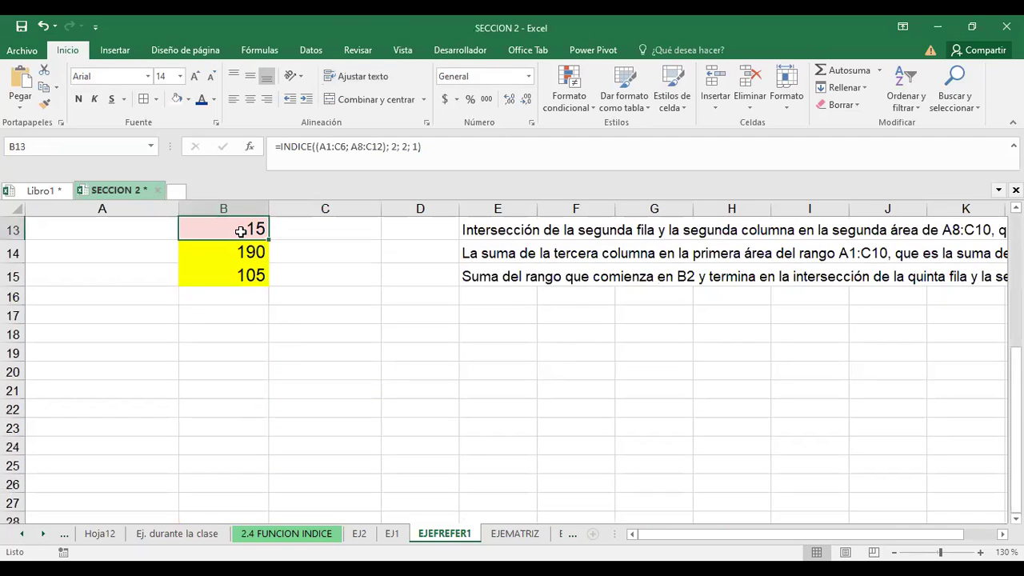
pyautogui.doubleClick(240, 231)
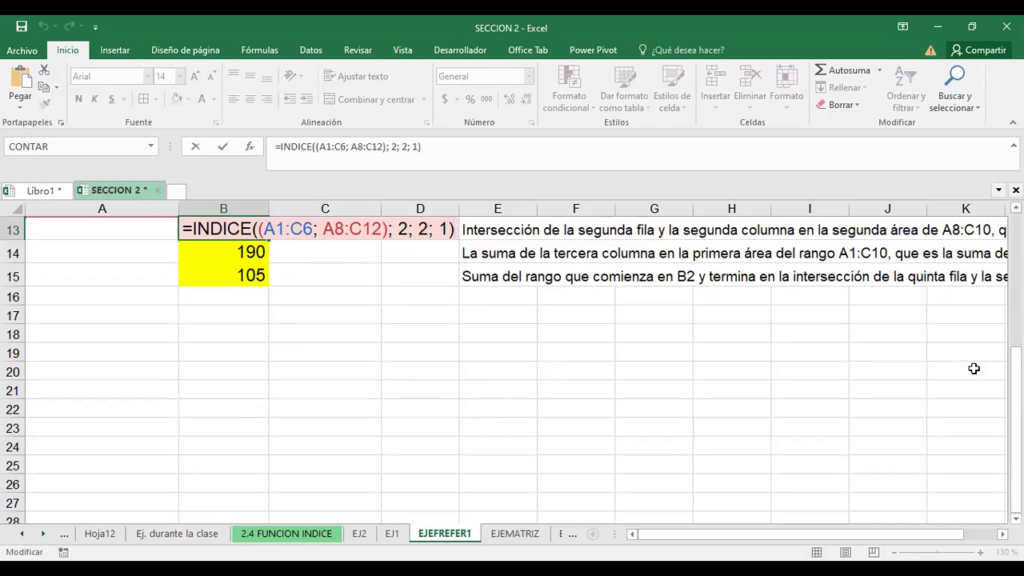
pyautogui.scroll(4, 512, 368)
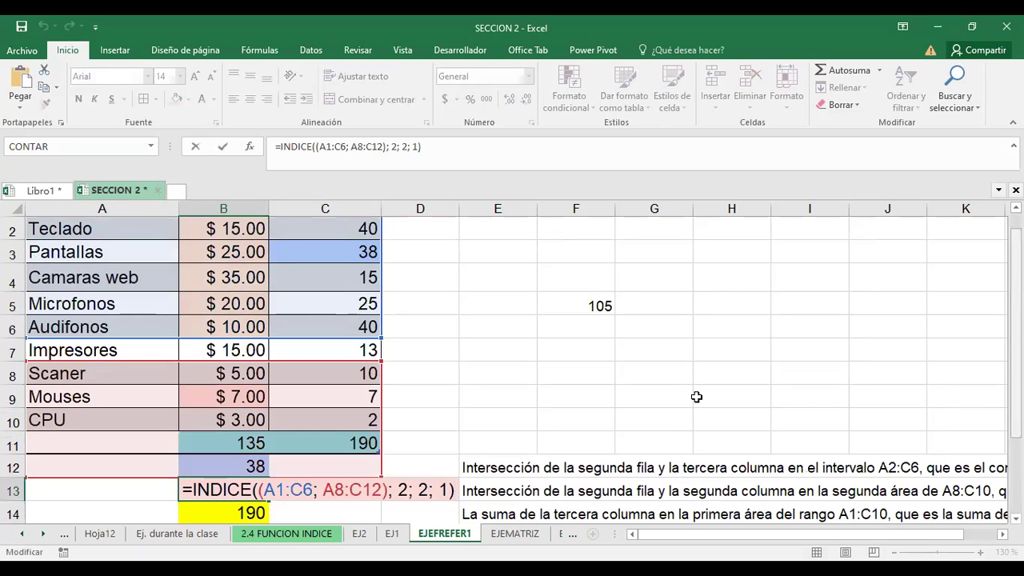
pyautogui.scroll(1, 225, 266)
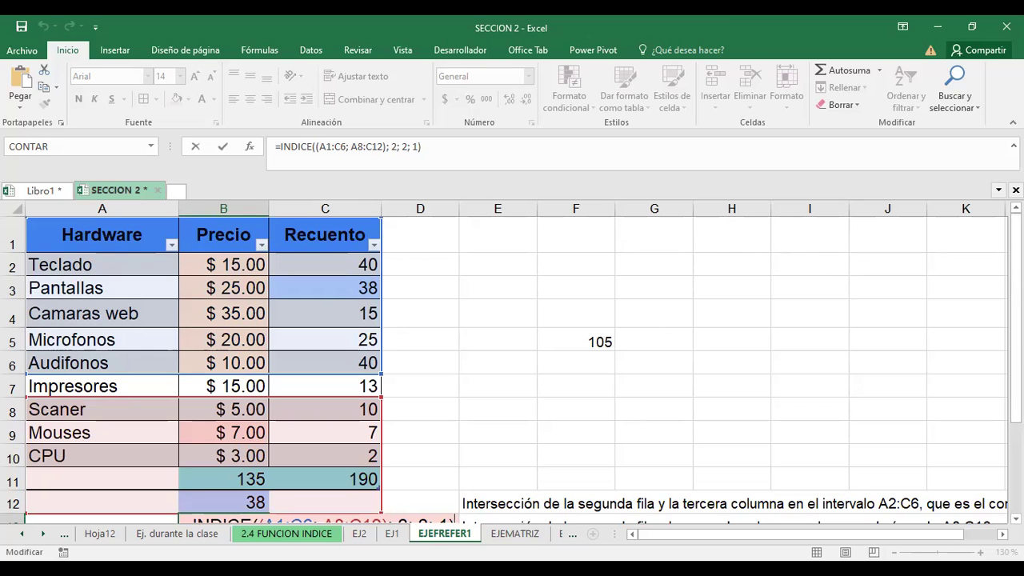
pyautogui.scroll(-2, 512, 368)
pyautogui.scroll(1, 366, 473)
pyautogui.scroll(-1, 366, 472)
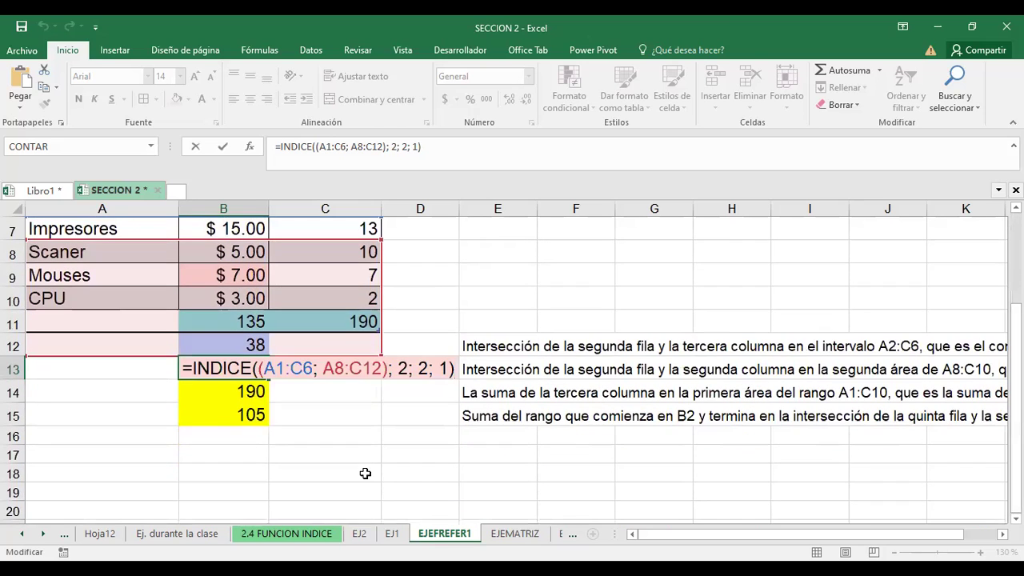
pyautogui.hotkey('ctrl', 'Return')
pyautogui.click(236, 390)
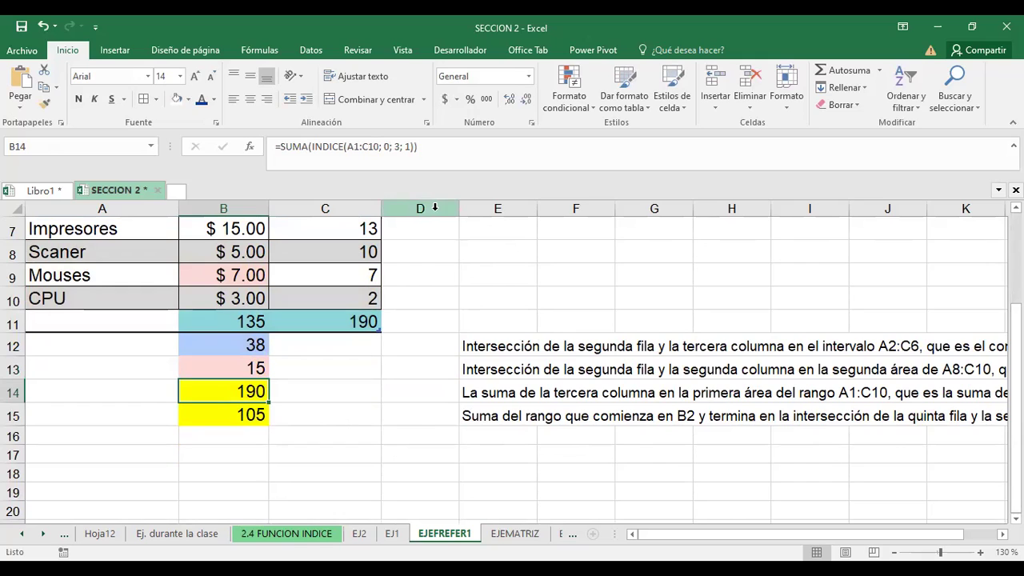
# Narrow column D to about 2.43 and review the B11, C11 and B14 formulas.
pyautogui.moveTo(459, 213); pyautogui.dragTo(404, 235)
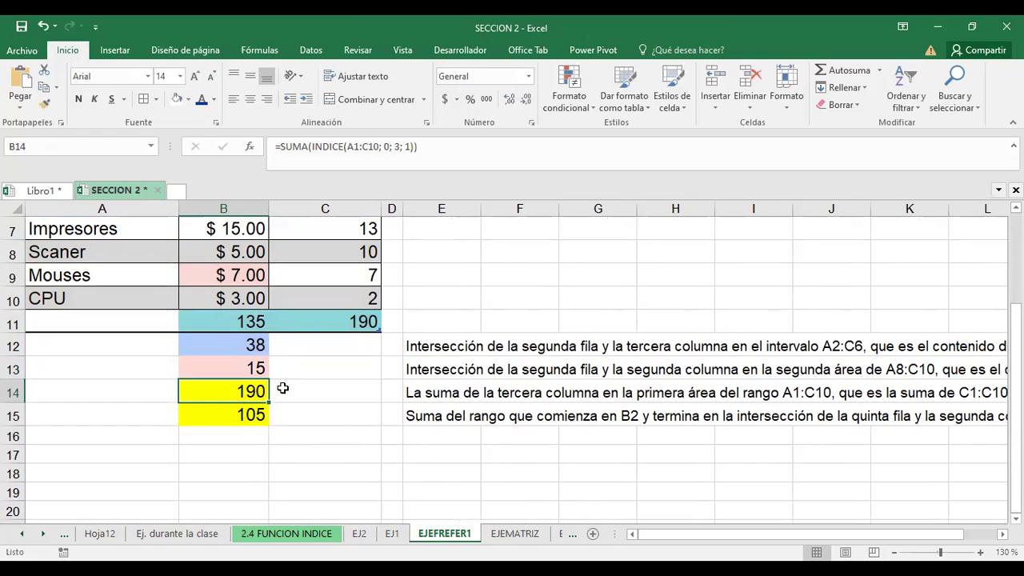
pyautogui.click(232, 324)
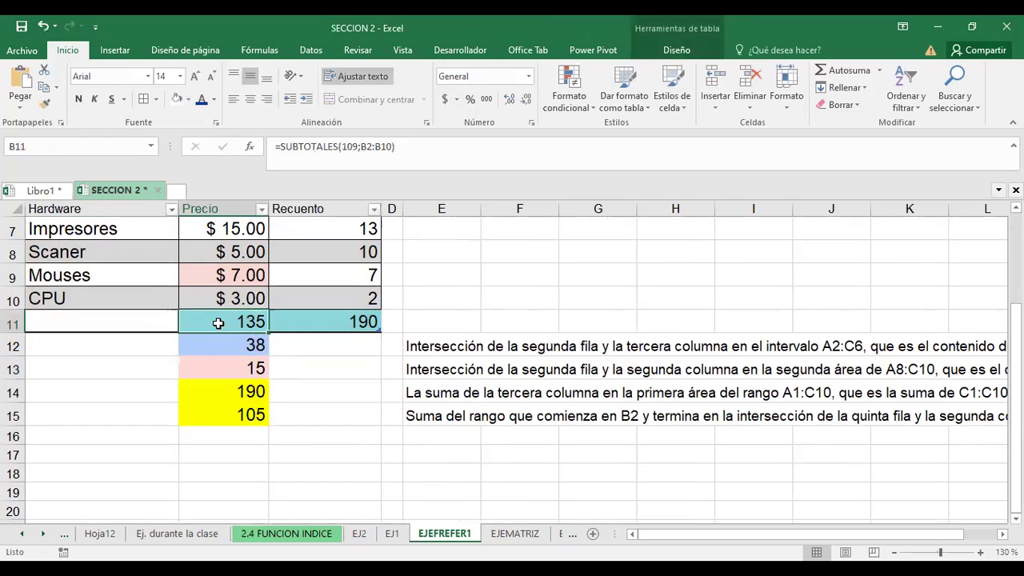
pyautogui.click(329, 319)
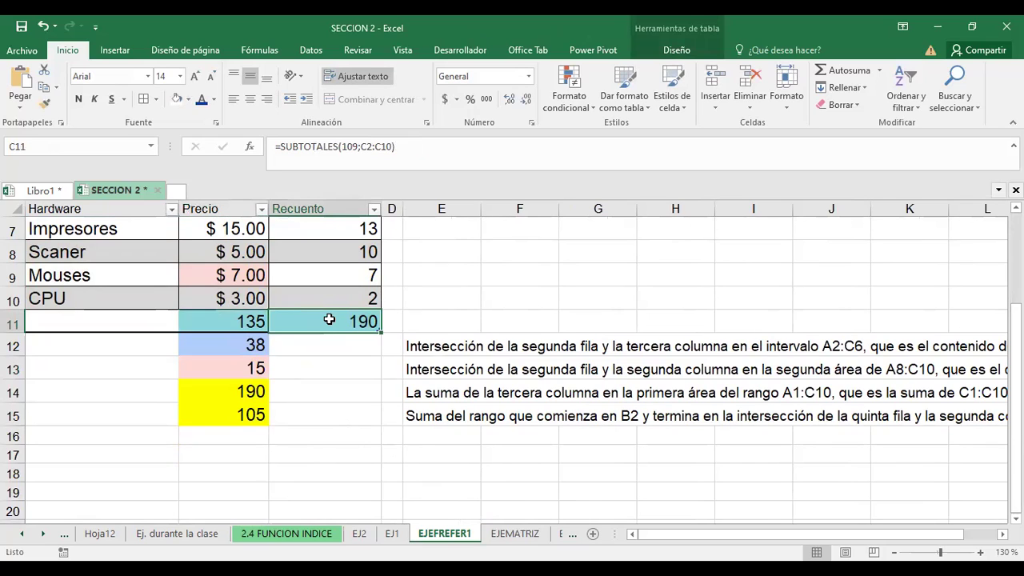
pyautogui.click(231, 392)
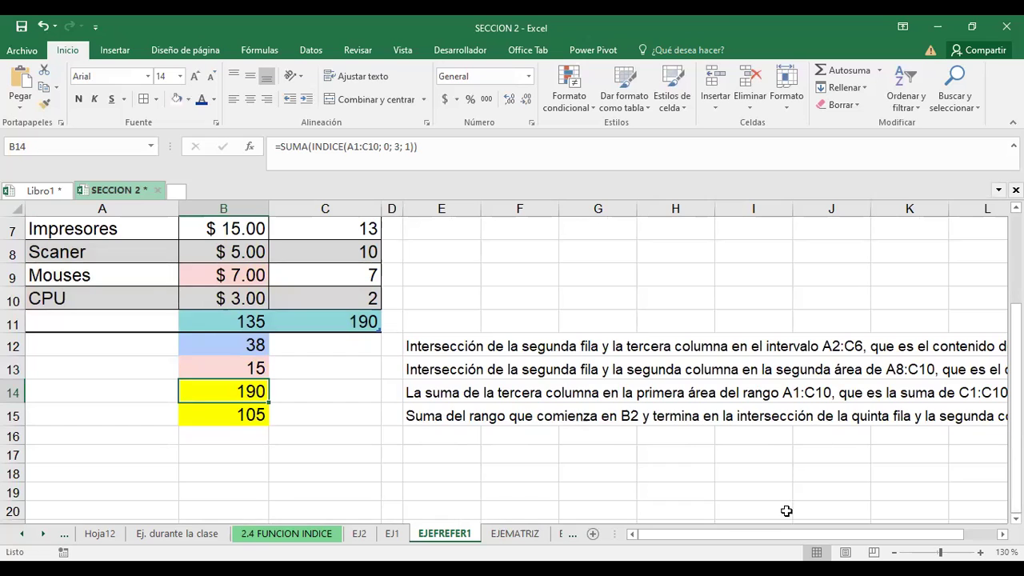
pyautogui.moveTo(774, 540); pyautogui.dragTo(809, 533)
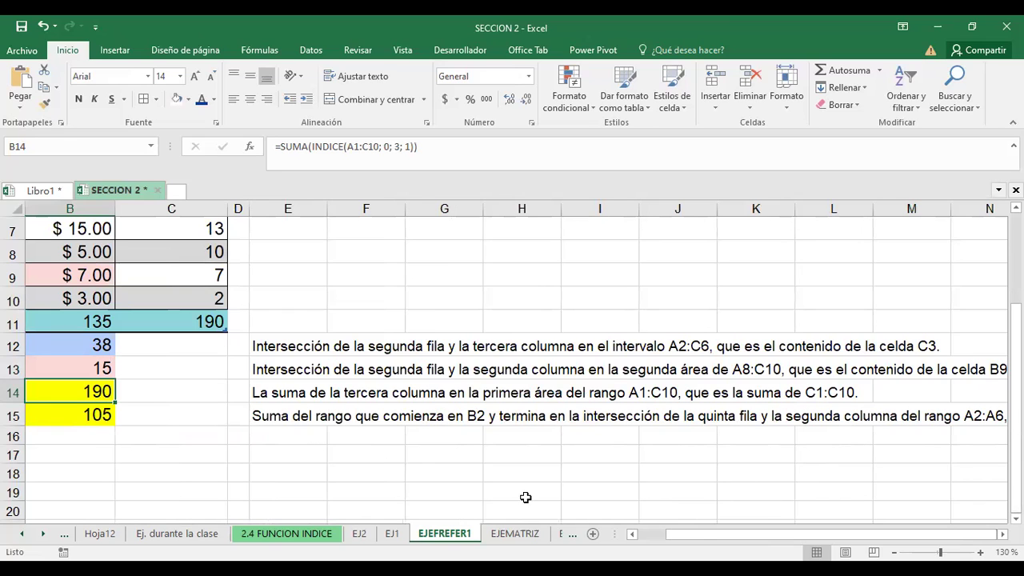
pyautogui.moveTo(701, 536); pyautogui.dragTo(674, 535)
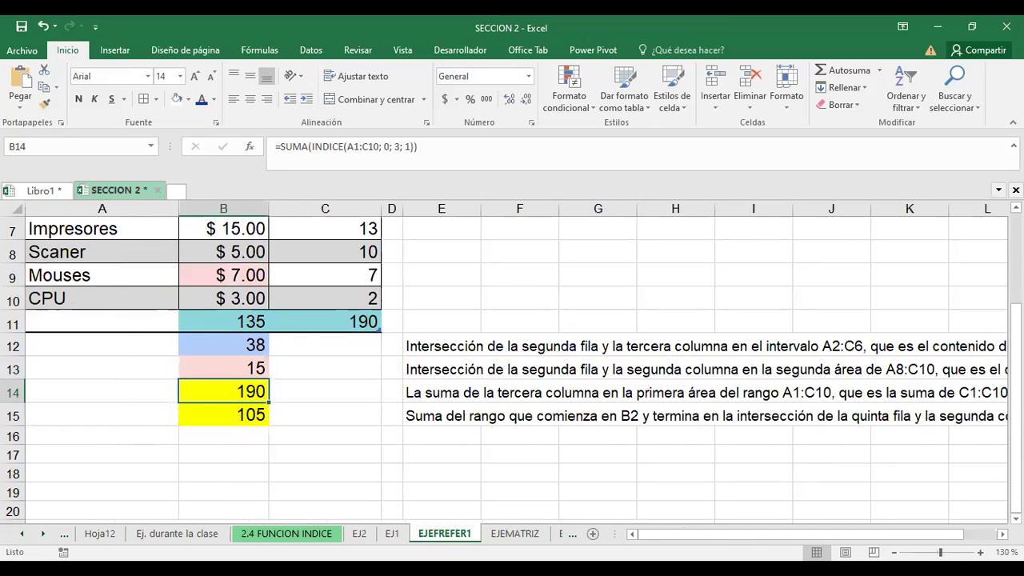
pyautogui.scroll(2, 512, 368)
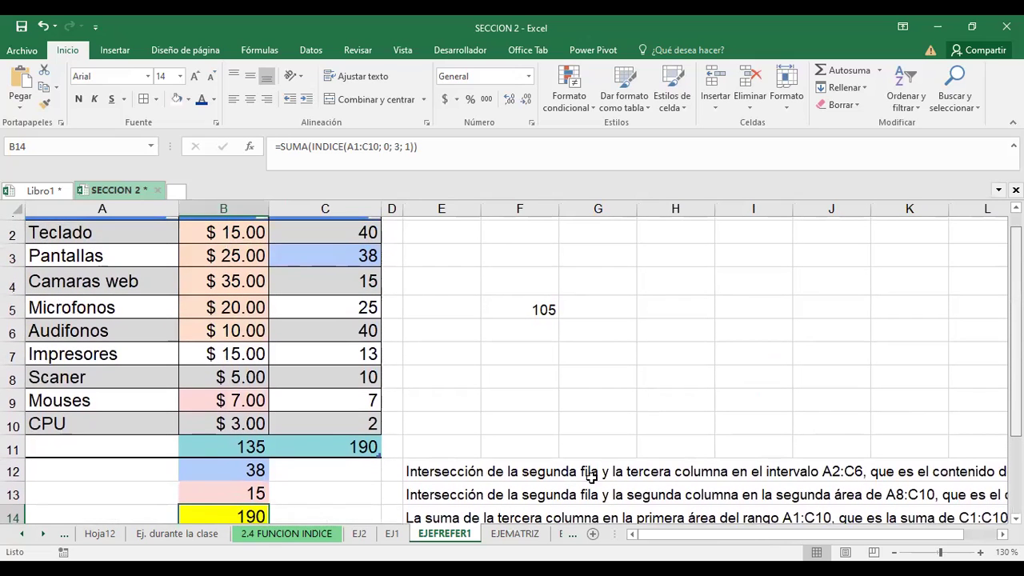
pyautogui.doubleClick(236, 515)
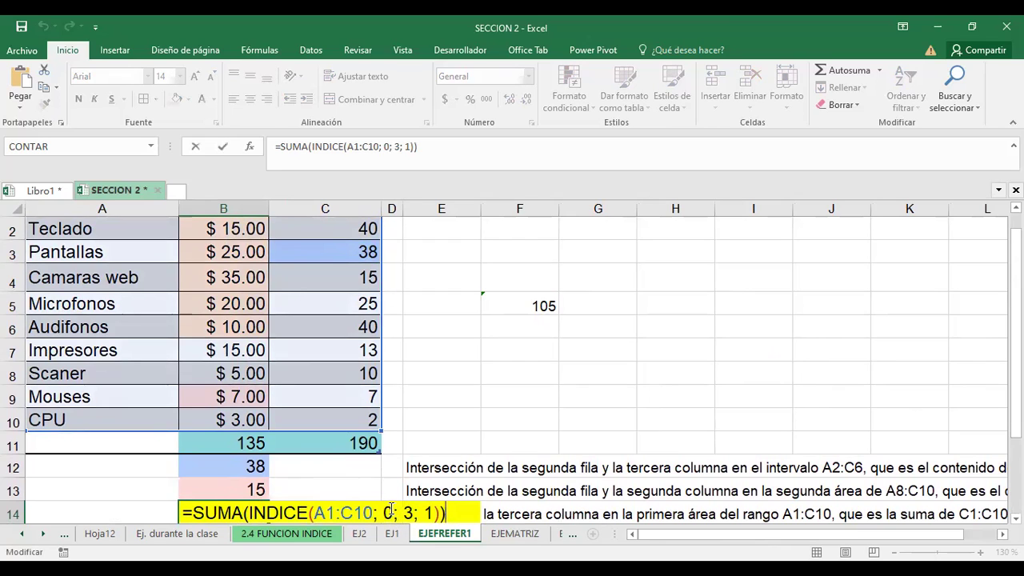
pyautogui.click(391, 512)
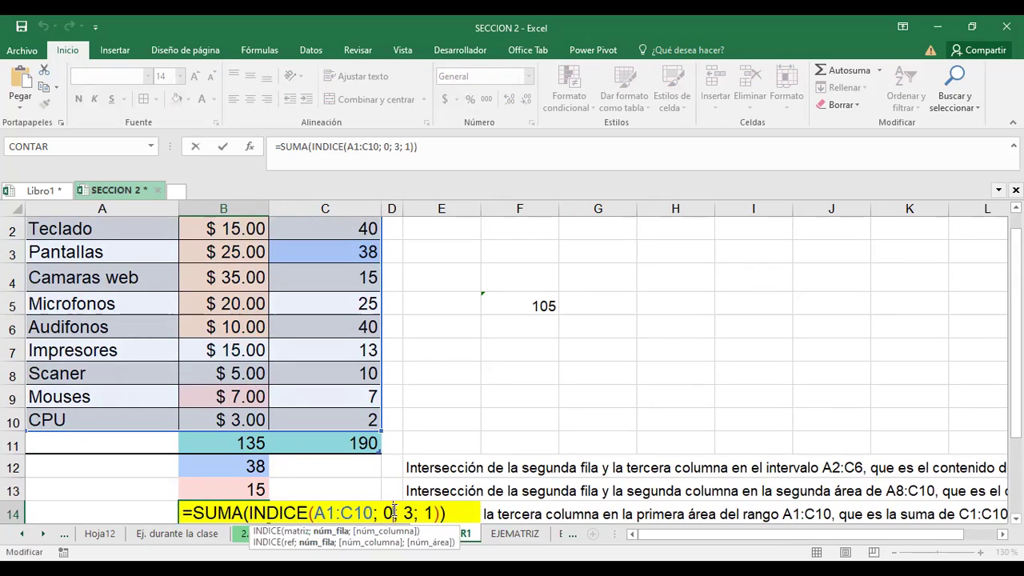
pyautogui.click(331, 532)
pyautogui.click(407, 513)
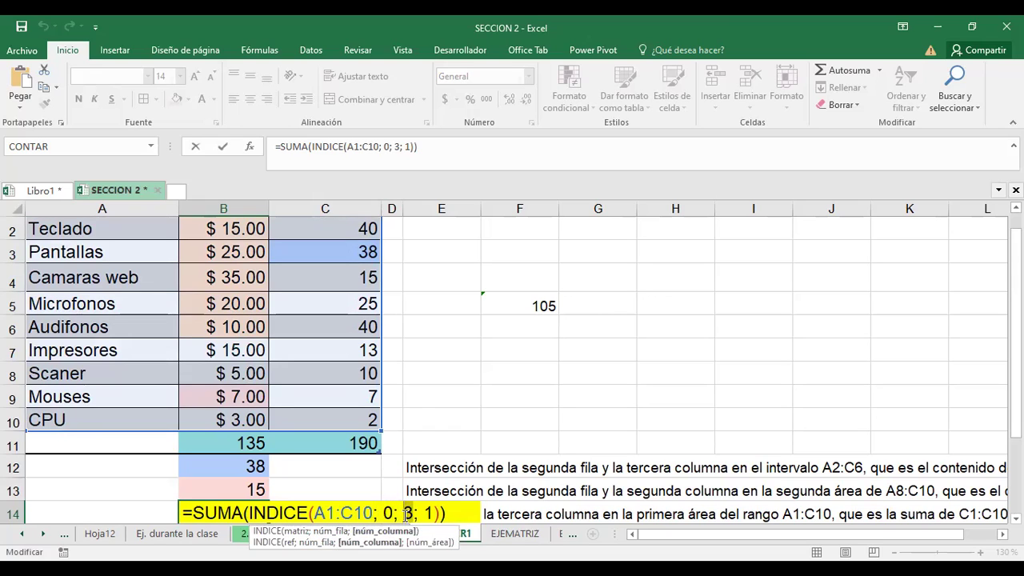
pyautogui.click(365, 536)
pyautogui.doubleClick(431, 513)
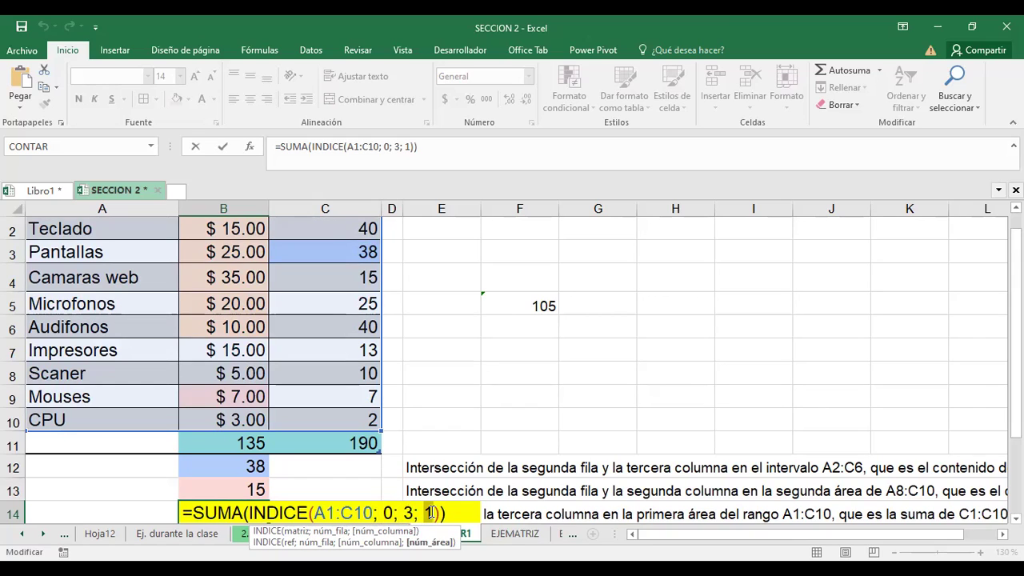
pyautogui.hotkey('ctrl', 'Return')
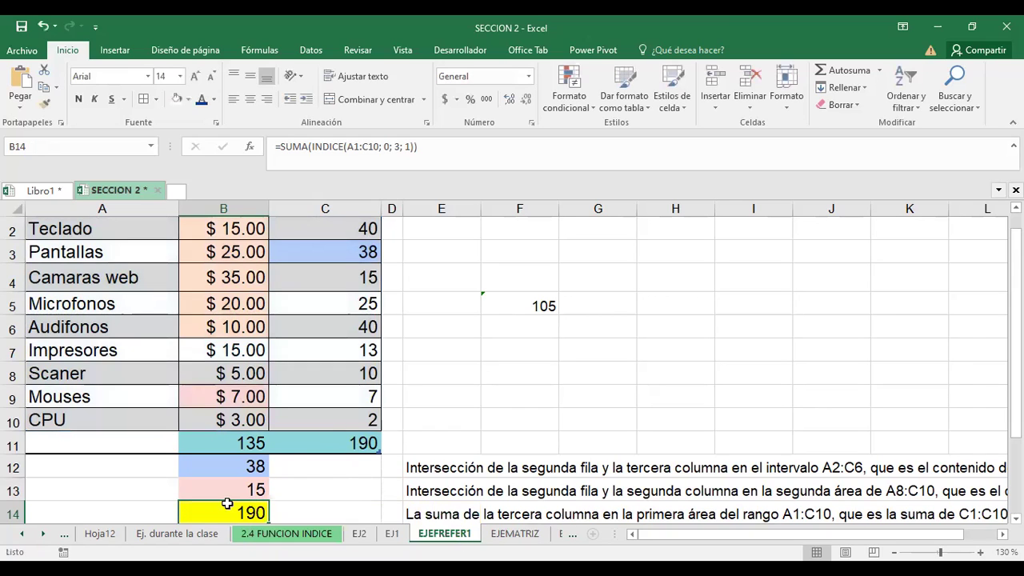
pyautogui.click(344, 448)
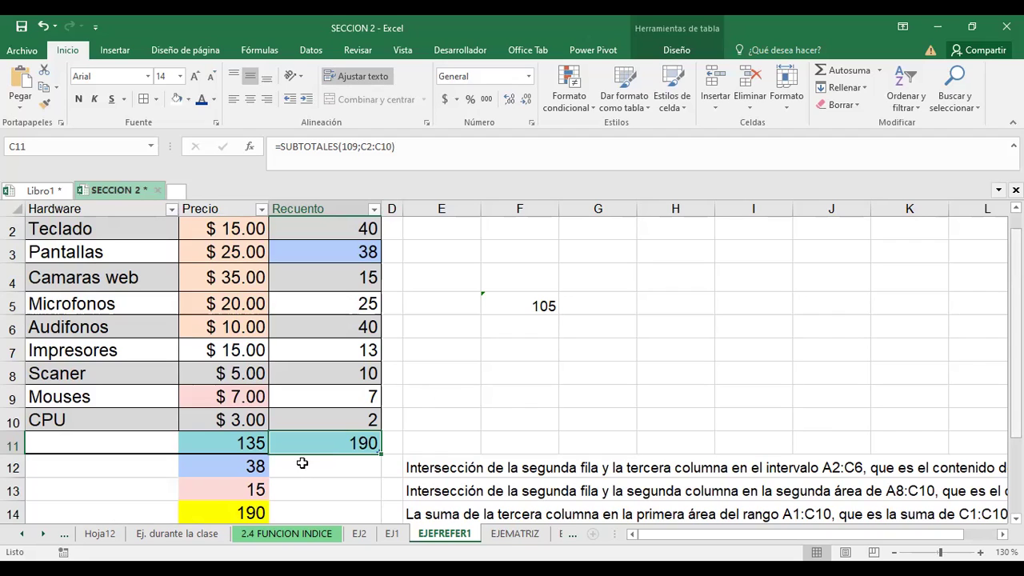
pyautogui.scroll(-1, 368, 457)
pyautogui.click(219, 460)
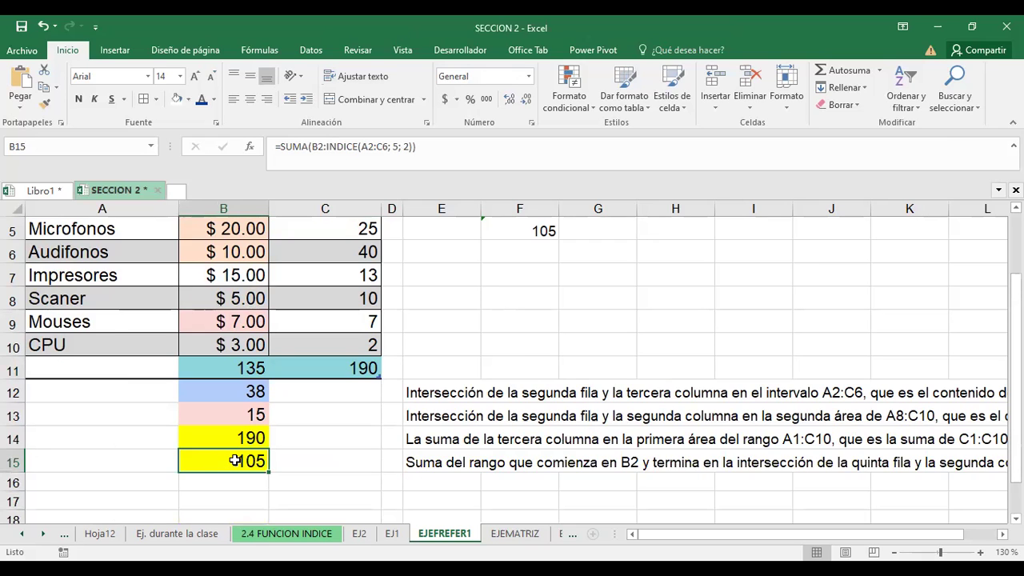
pyautogui.scroll(1, 448, 375)
pyautogui.scroll(1, 498, 359)
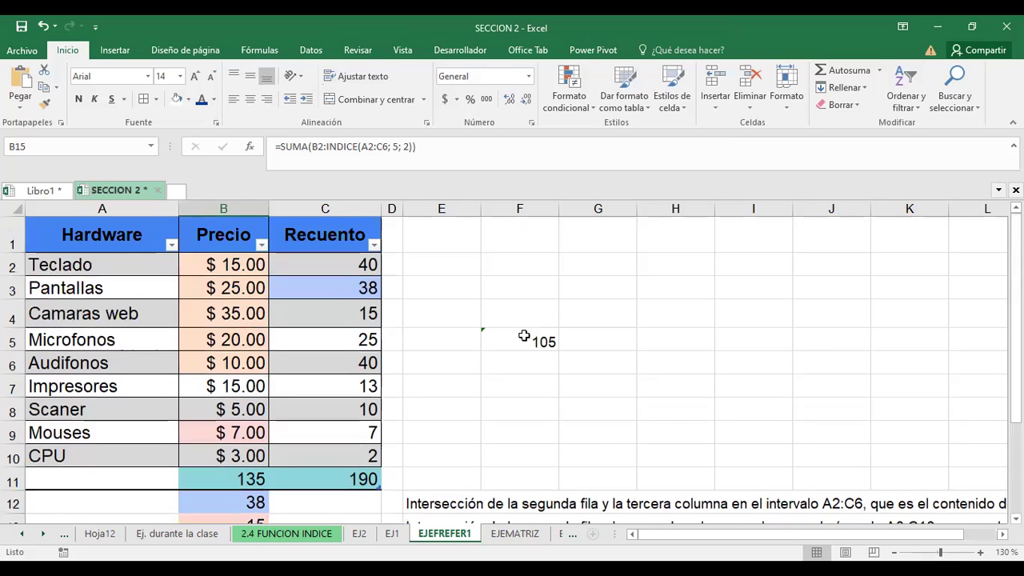
pyautogui.click(525, 336)
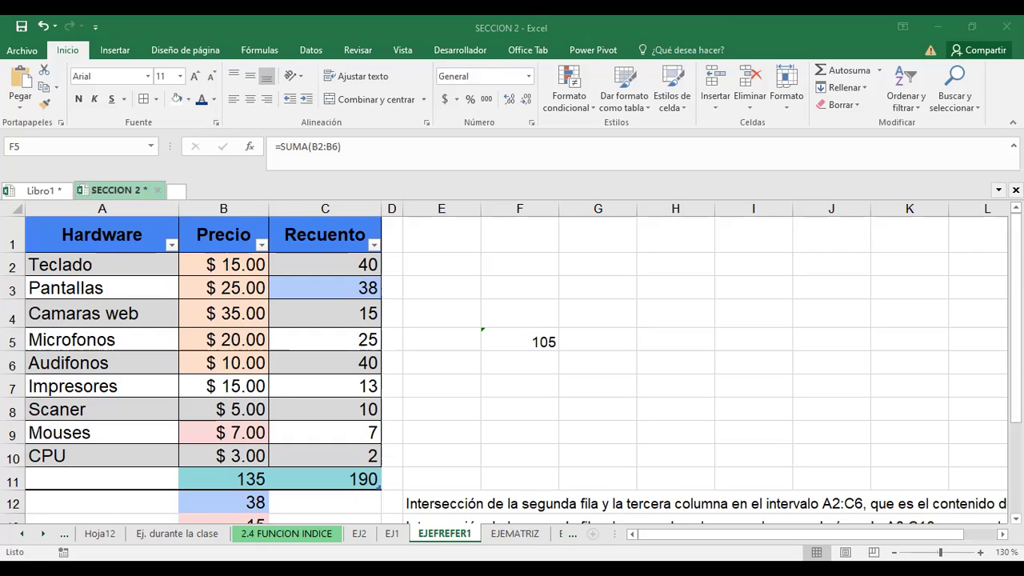
pyautogui.click(483, 328)
pyautogui.click(501, 422)
pyautogui.click(524, 340)
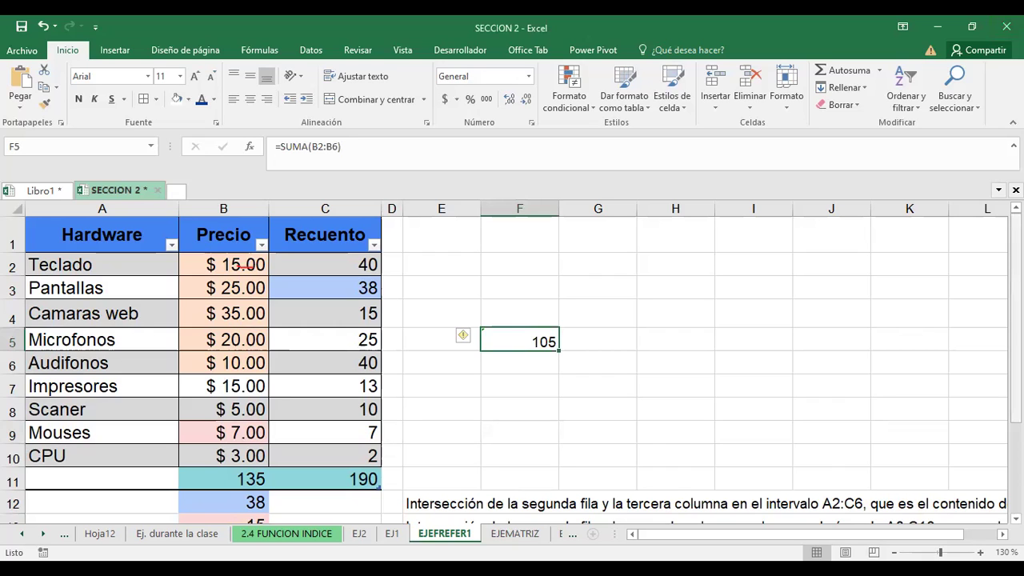
pyautogui.scroll(-1, 512, 368)
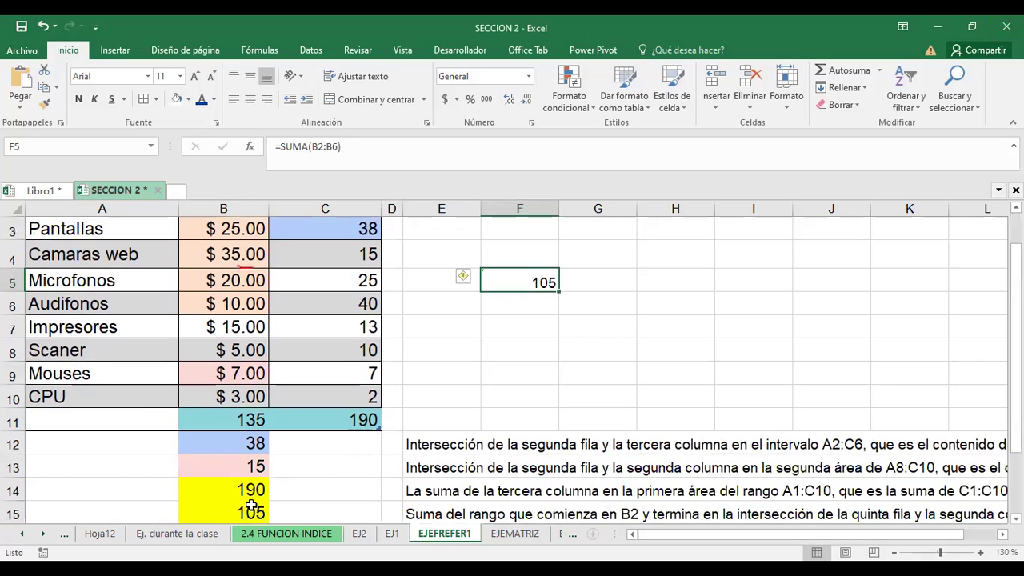
pyautogui.click(231, 512)
pyautogui.hotkey('ctrl', 'z')
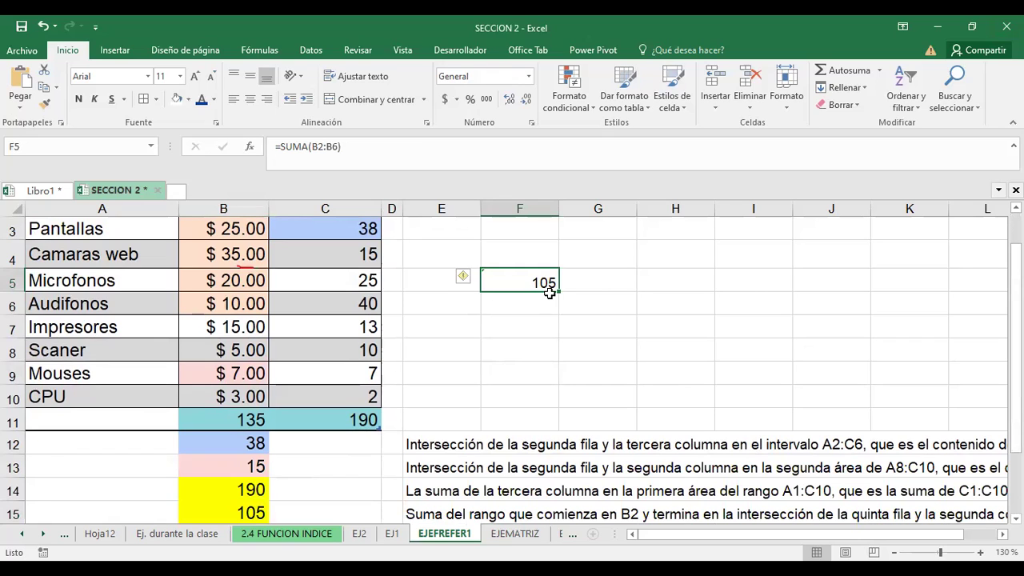
pyautogui.press('F2')
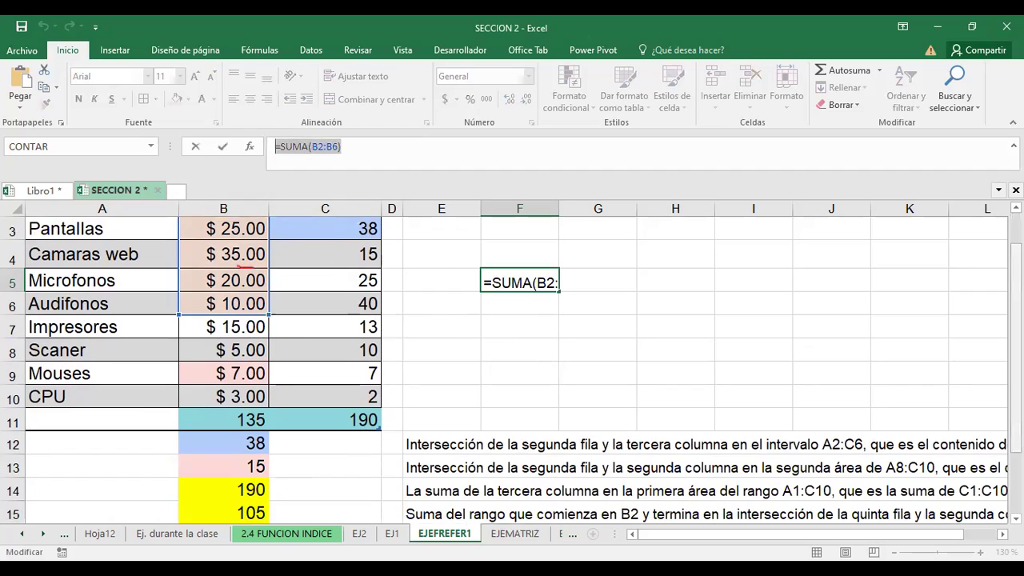
# Cancel F5's edit and open B15's =SUMA(B2:INDICE(A2:C6; 5; 2)) formula in the cell.
pyautogui.scroll(-1, 250, 462)
pyautogui.click(251, 463)
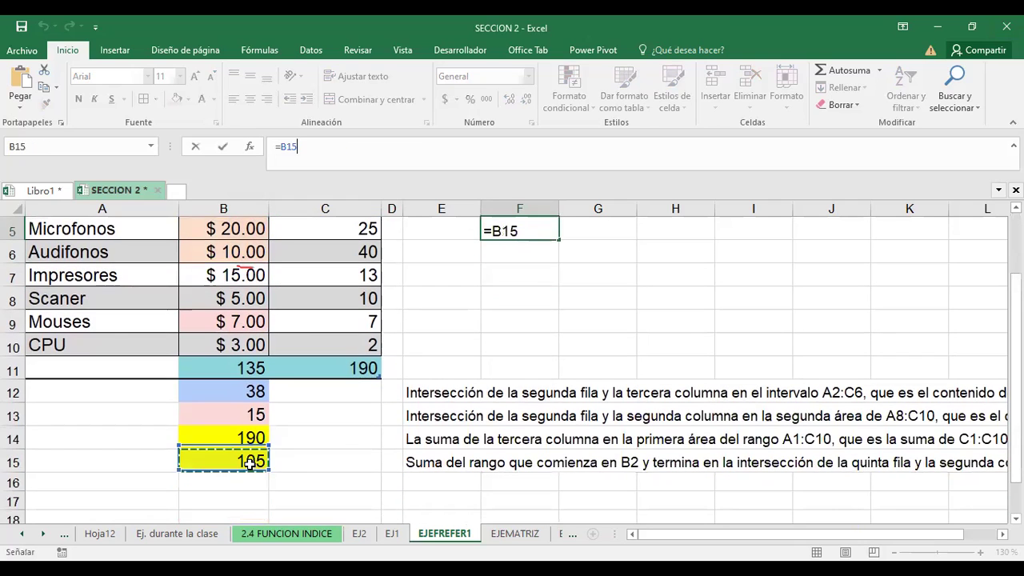
pyautogui.press('Return')
pyautogui.click(251, 463)
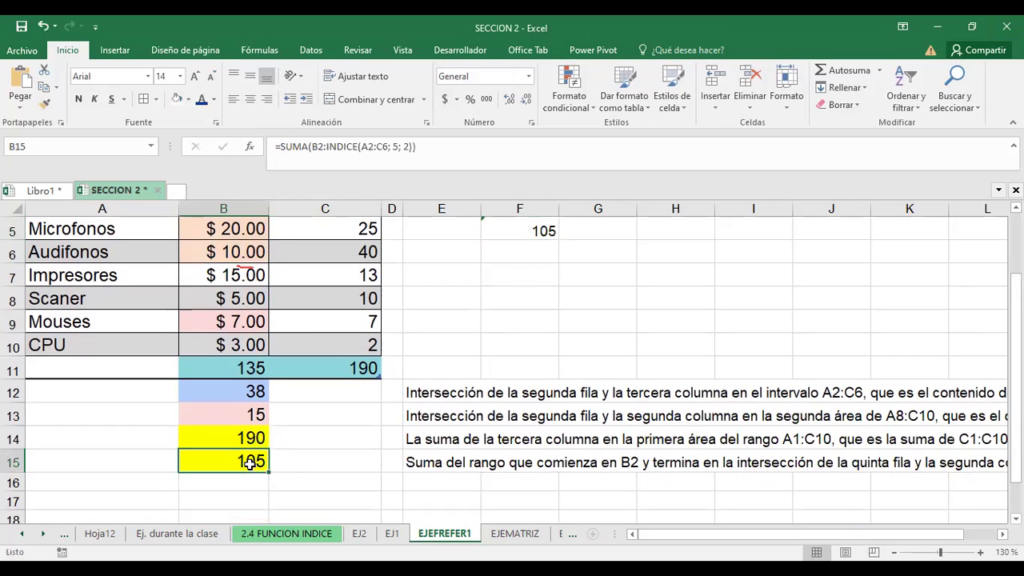
pyautogui.doubleClick(251, 462)
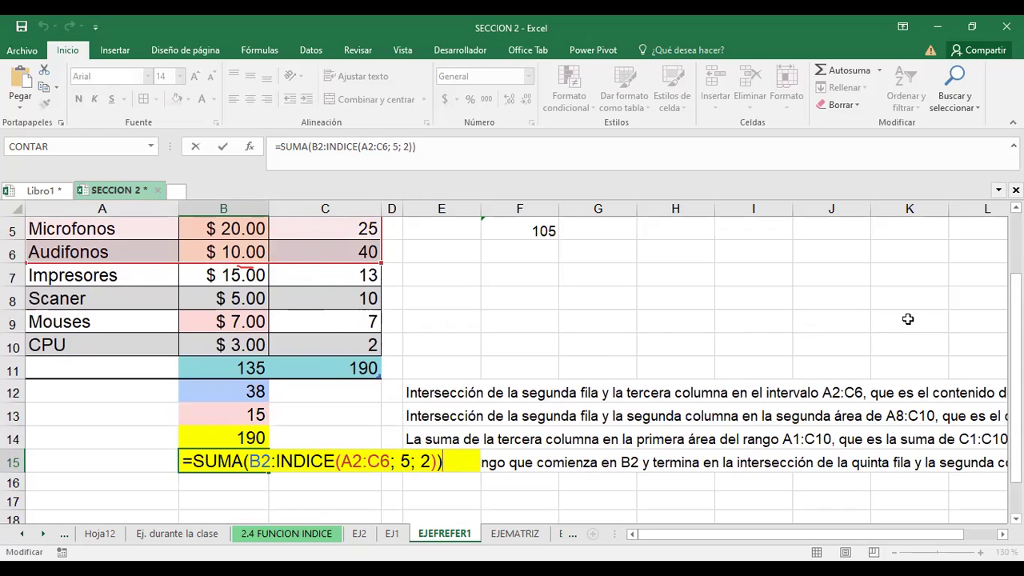
pyautogui.hotkey('ctrl', 'Return')
pyautogui.scroll(2, 425, 284)
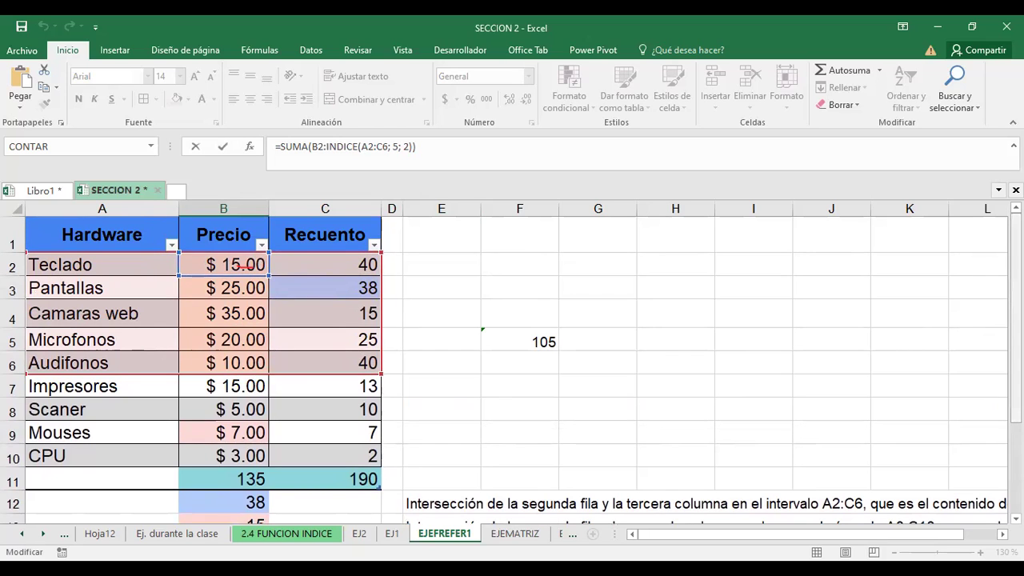
pyautogui.scroll(-2, 312, 453)
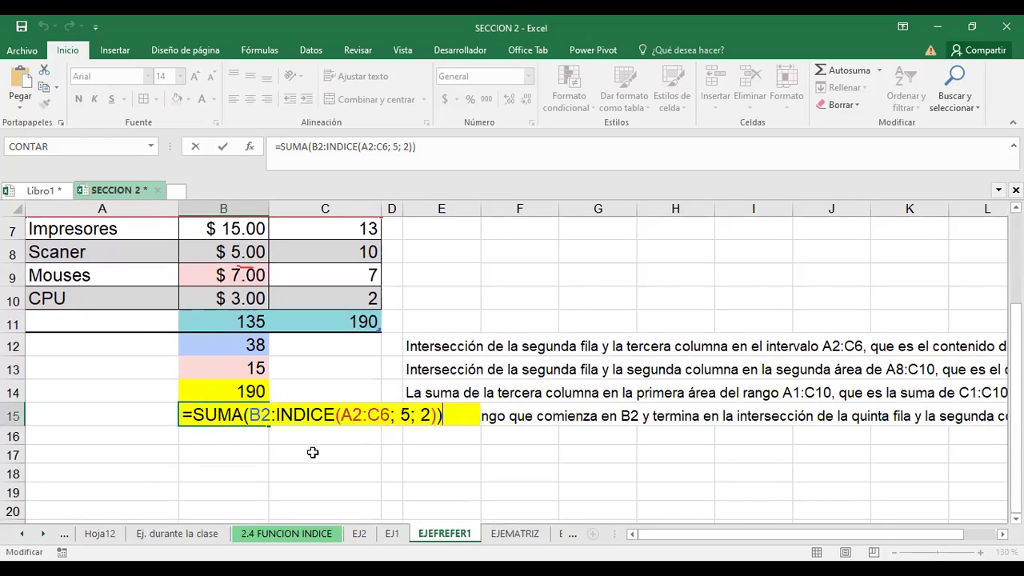
pyautogui.click(406, 414)
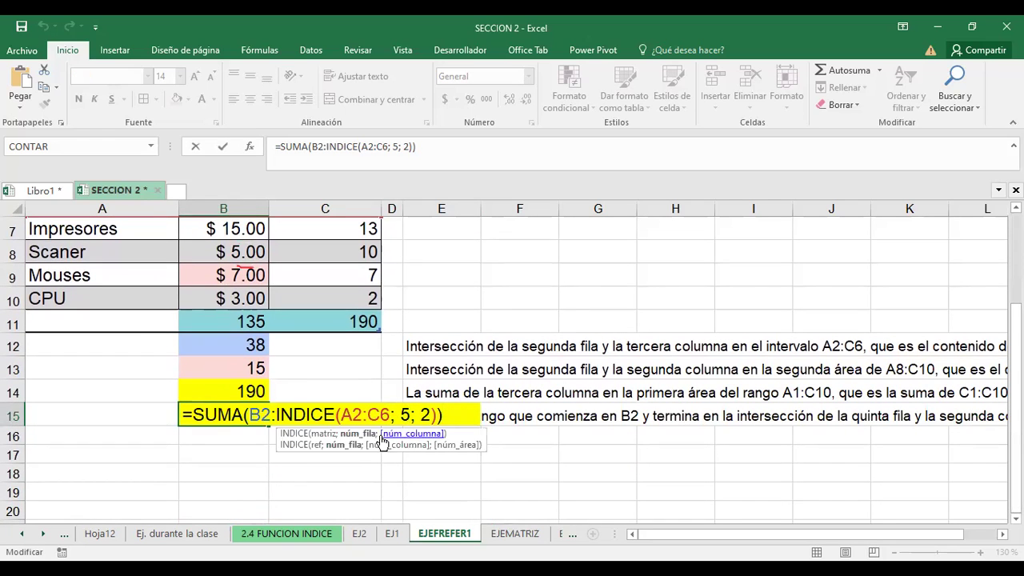
pyautogui.click(358, 435)
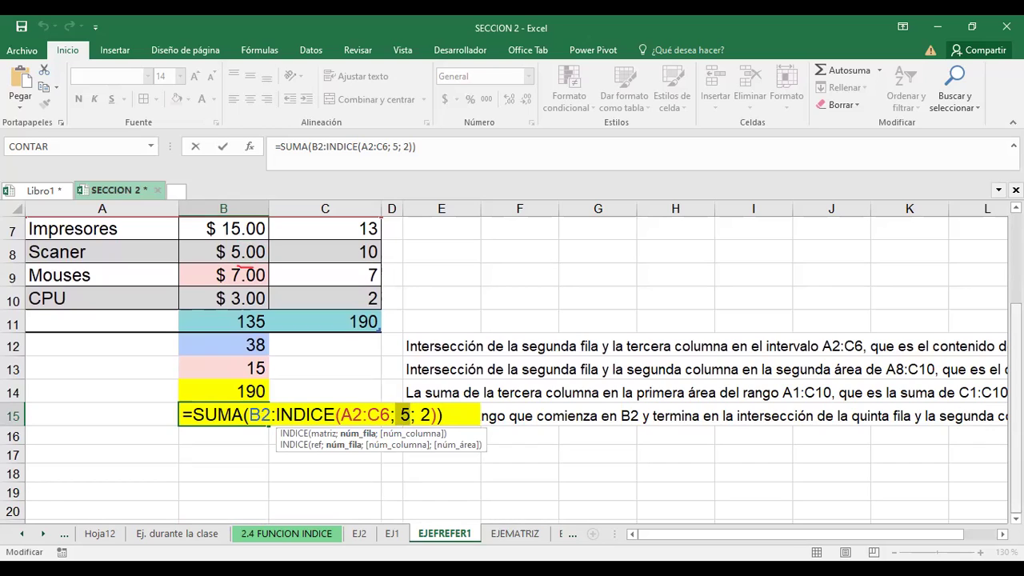
pyautogui.click(426, 415)
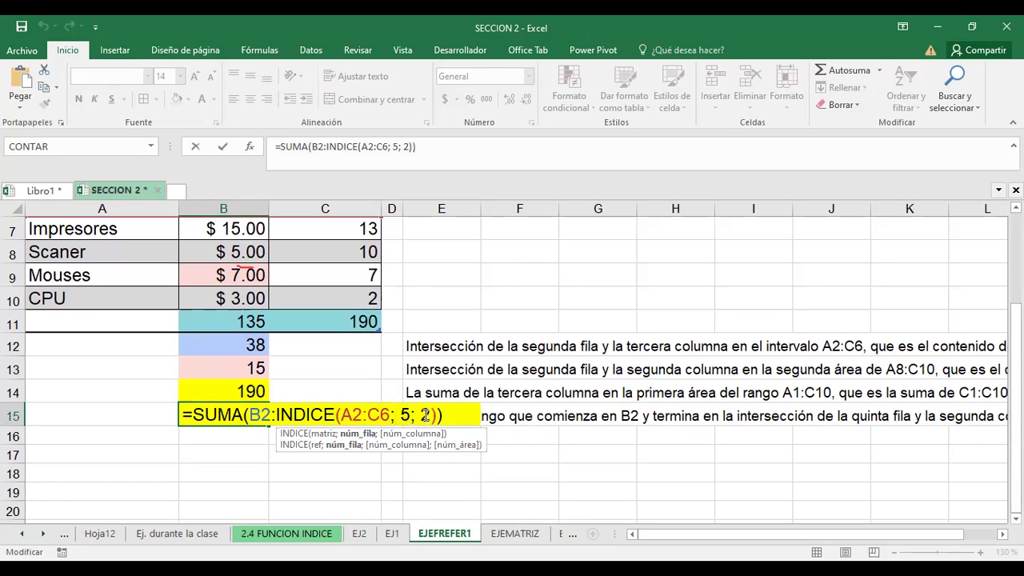
pyautogui.click(414, 436)
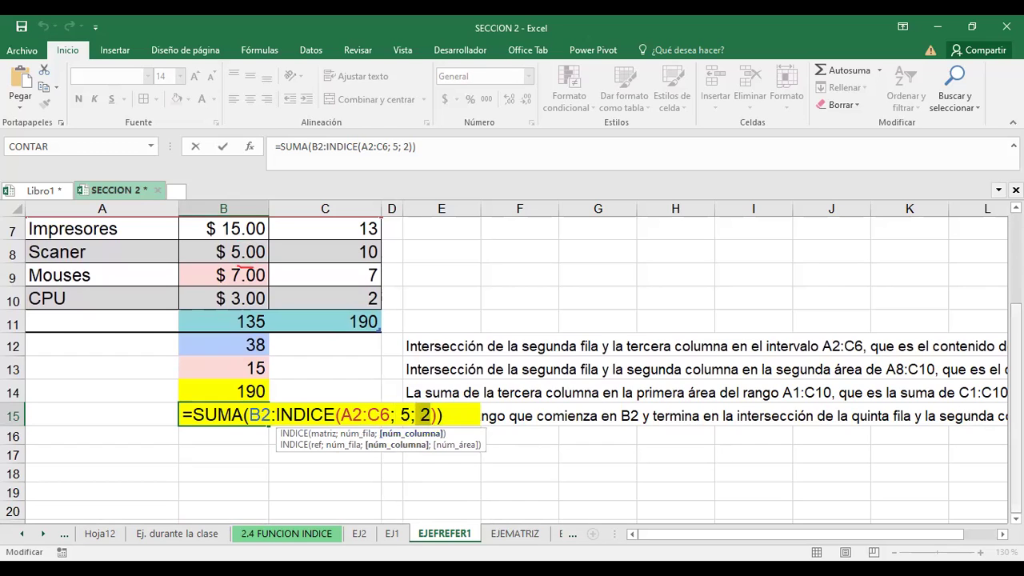
pyautogui.scroll(2, 512, 368)
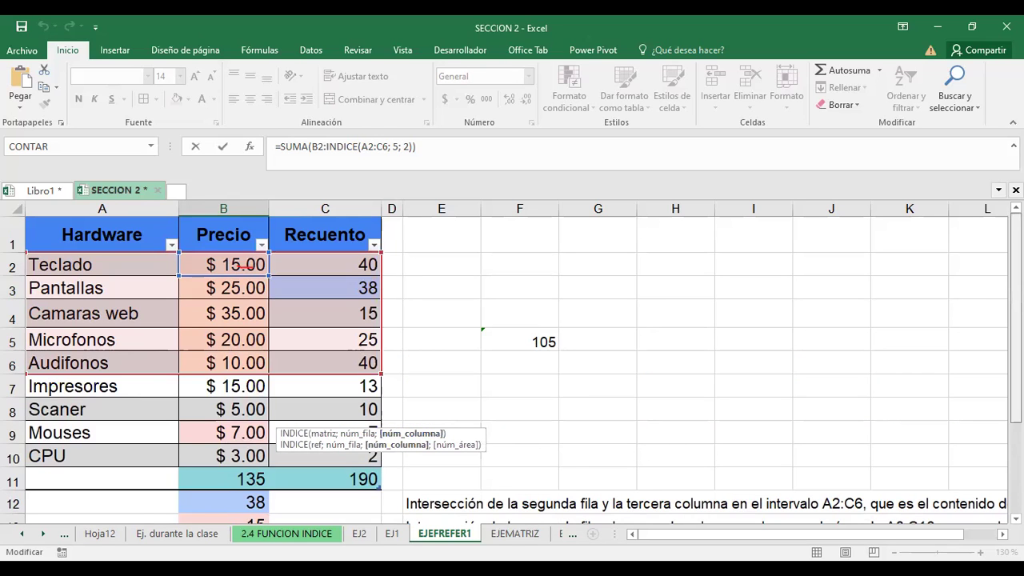
pyautogui.click(519, 334)
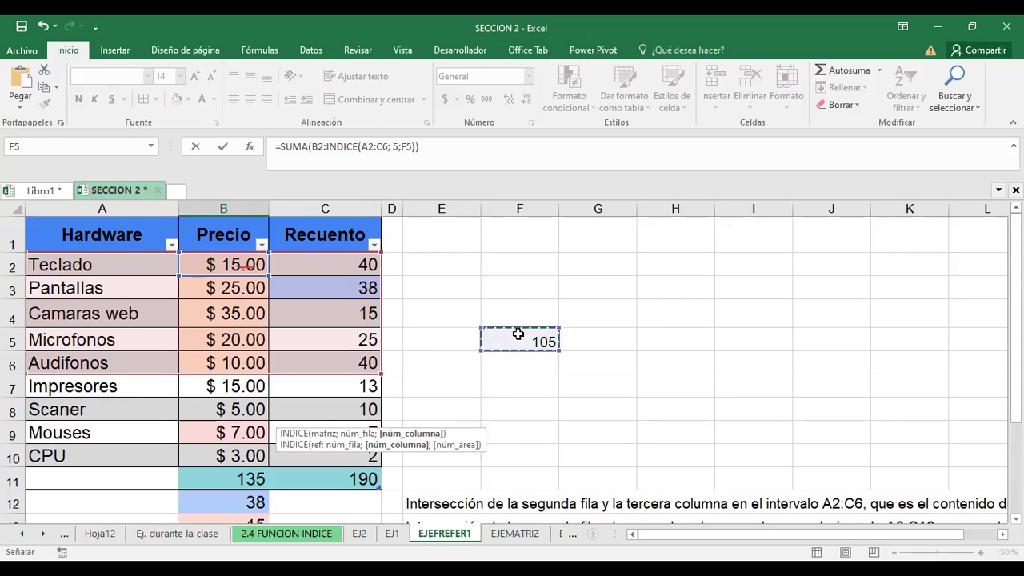
pyautogui.press('Escape')
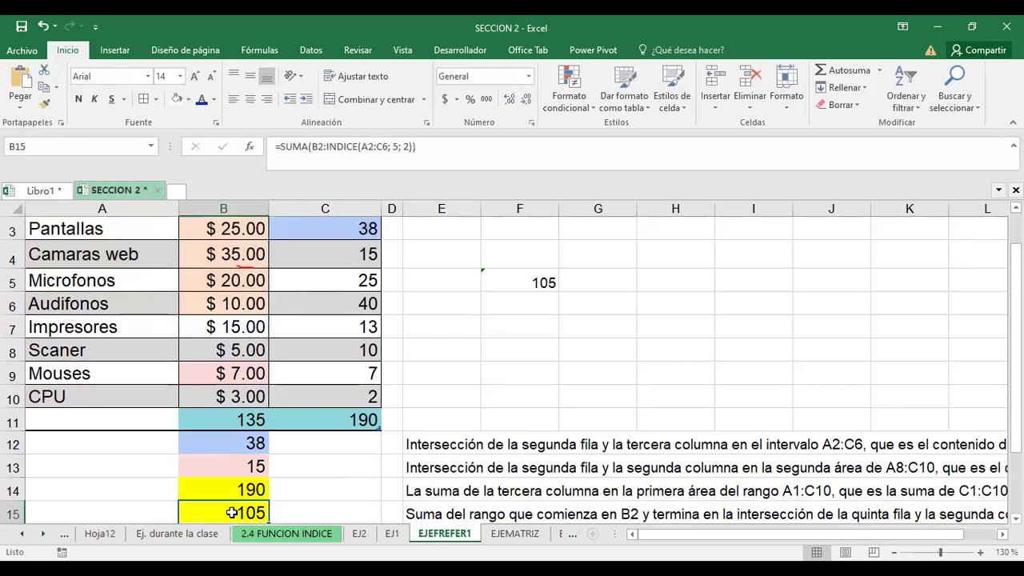
pyautogui.press('F2')
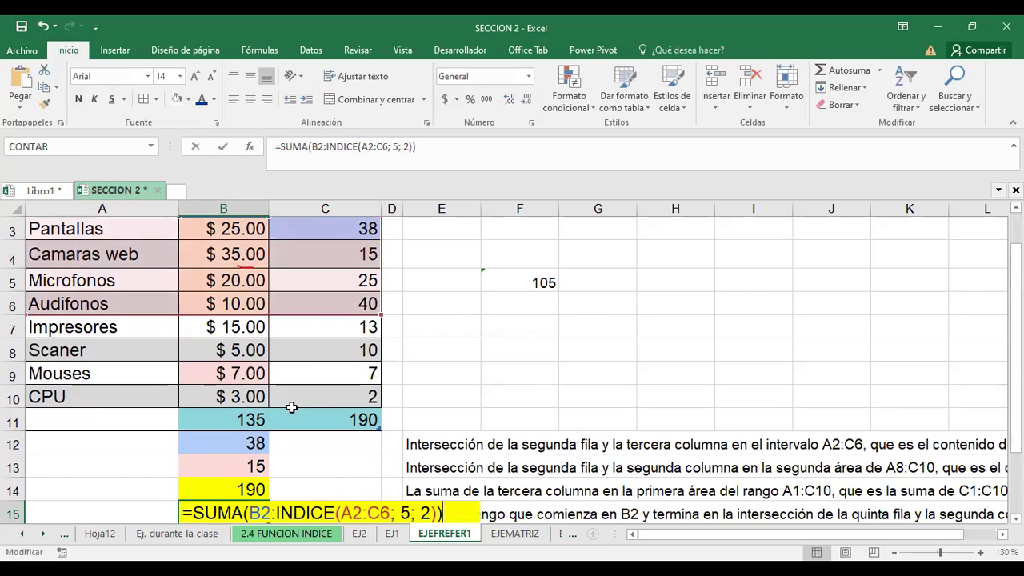
pyautogui.moveTo(248, 513); pyautogui.dragTo(261, 519)
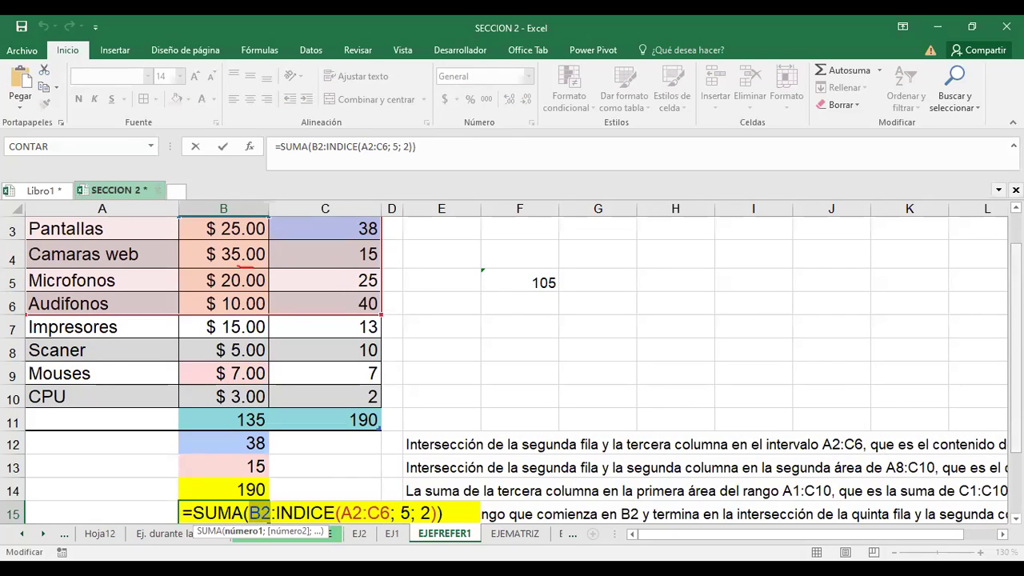
pyautogui.scroll(1, 1016, 336)
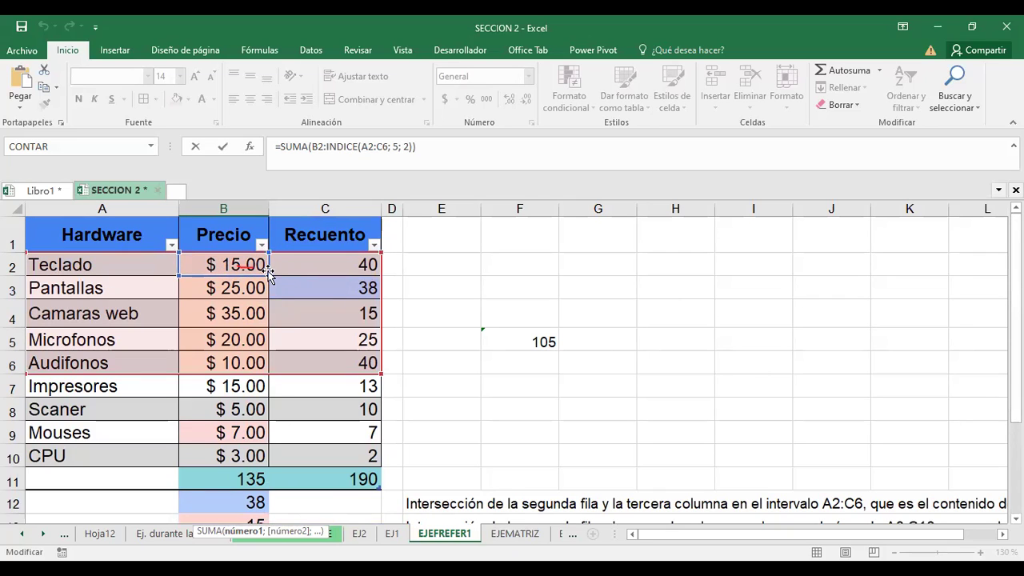
pyautogui.click(526, 344)
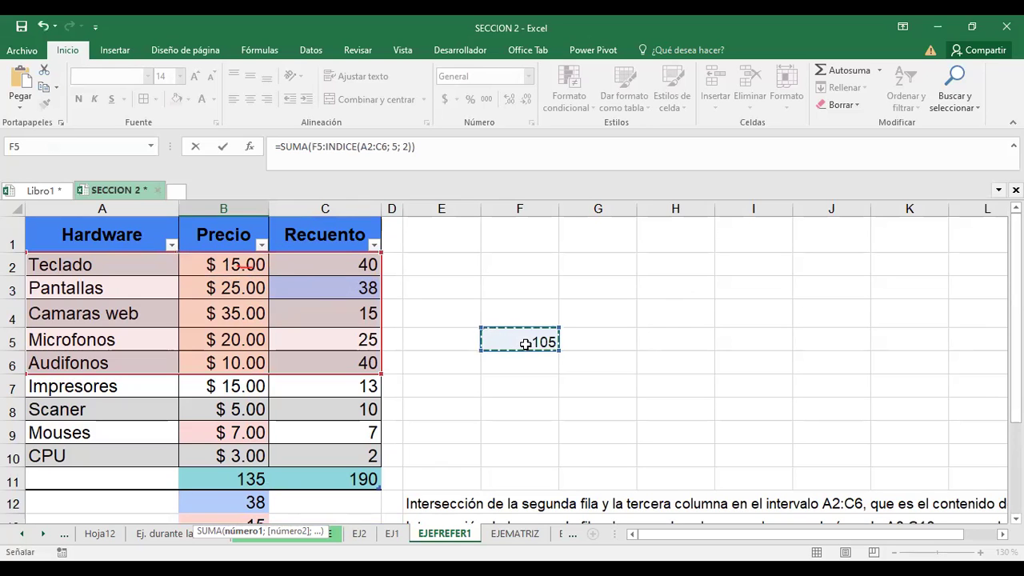
pyautogui.press('Escape')
# Re-commit F5's =SUMA(B2:B6) total so it shows $105.00, then select B15.
pyautogui.click(528, 285)
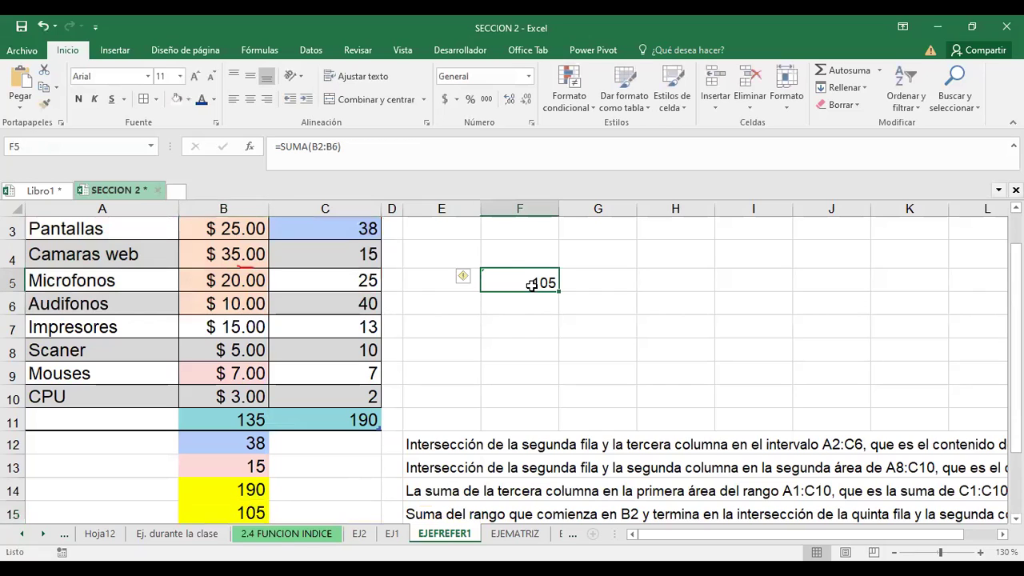
pyautogui.press('F2')
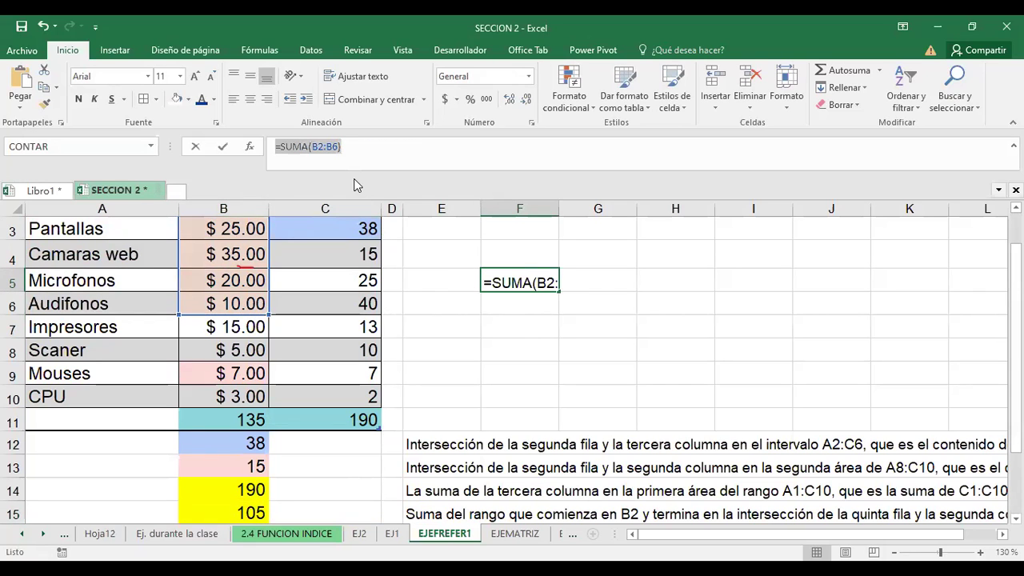
pyautogui.click(516, 352)
pyautogui.press('Escape')
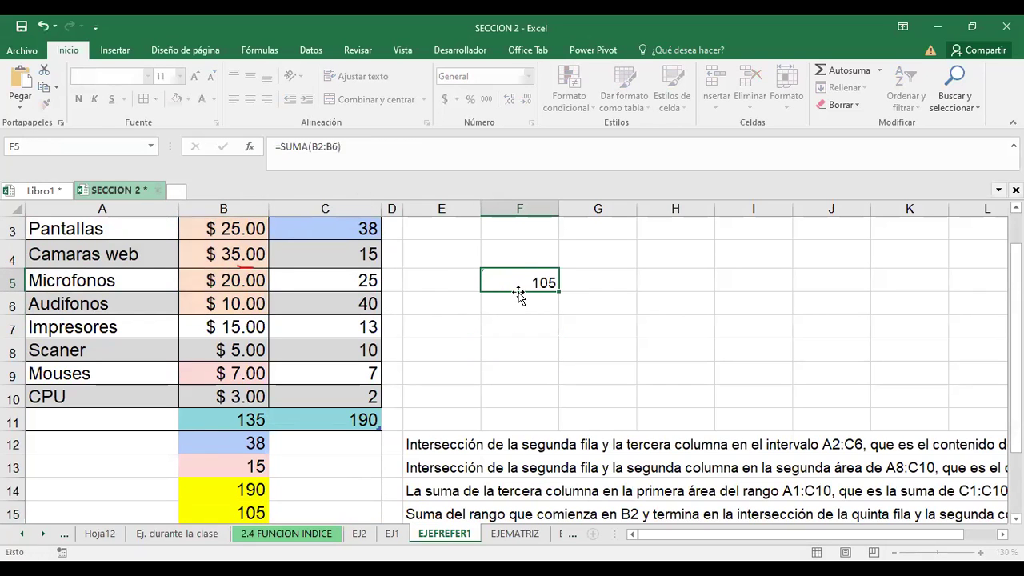
pyautogui.press('F2')
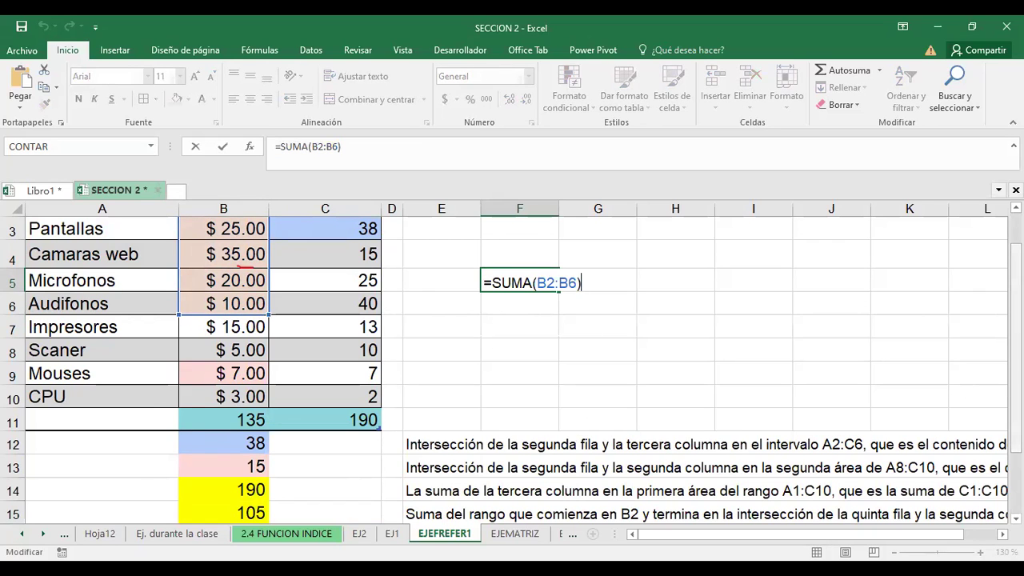
pyautogui.scroll(-1, 254, 456)
pyautogui.click(253, 462)
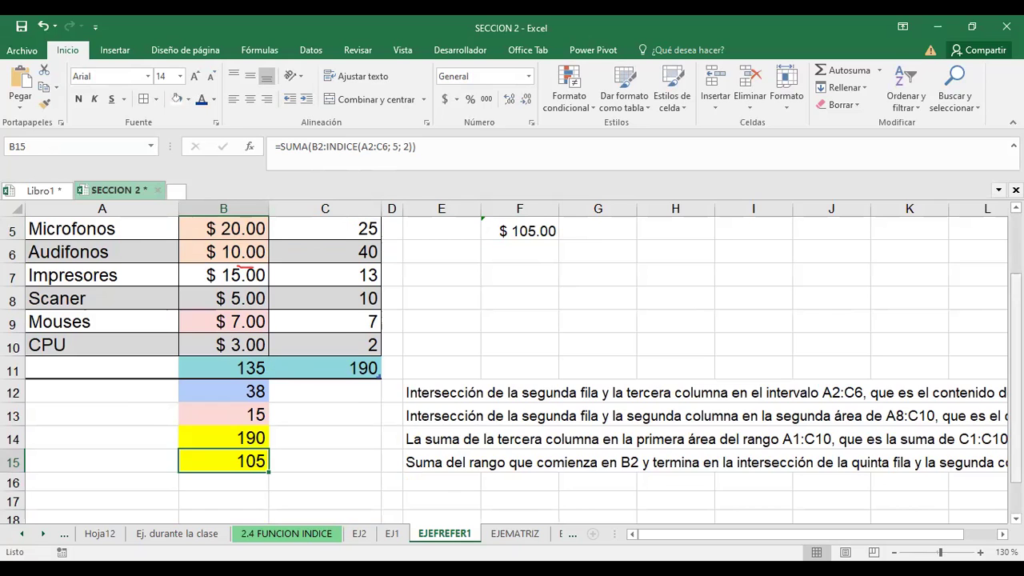
# Change B15's INDICE row argument from 5 to 2, so the sum shows 40.
pyautogui.moveTo(1015, 373); pyautogui.dragTo(1014, 309)
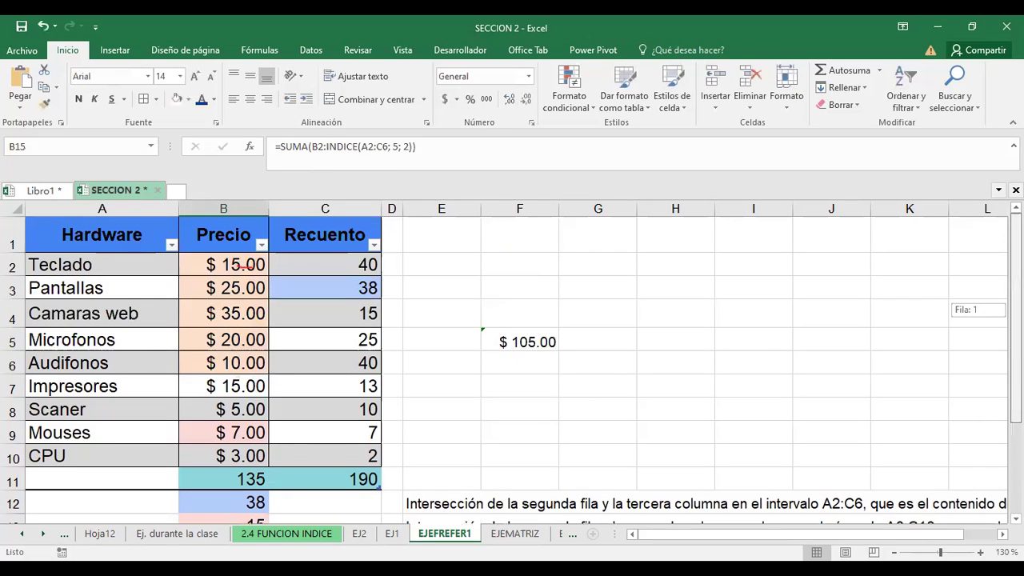
pyautogui.click(416, 147)
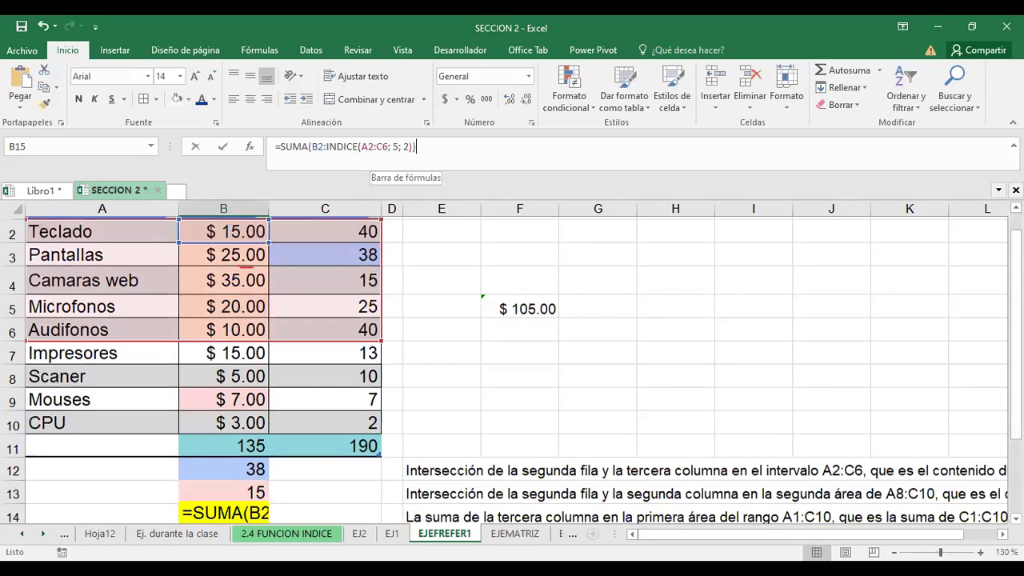
pyautogui.click(393, 146)
pyautogui.click(405, 195)
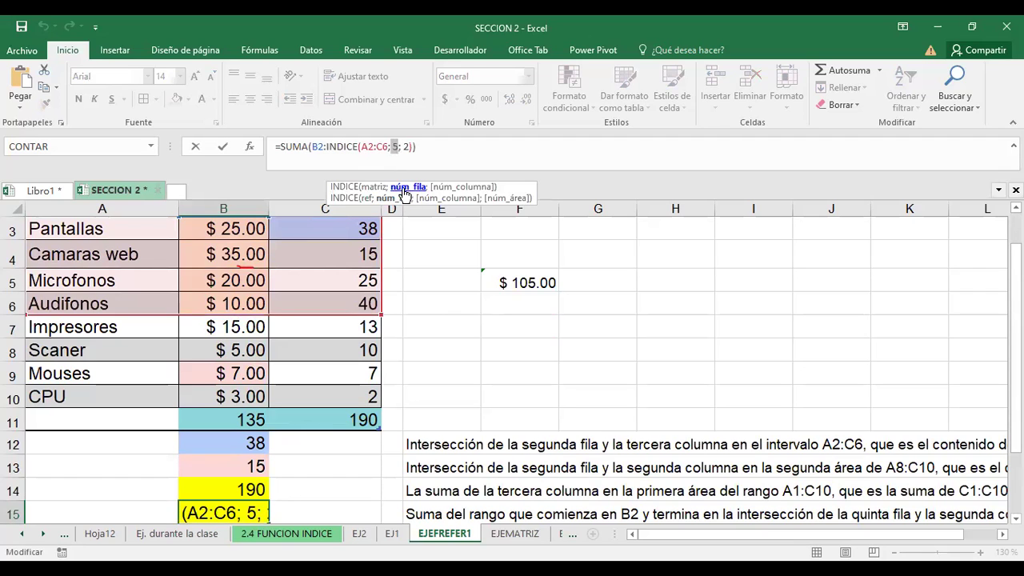
pyautogui.write('2')
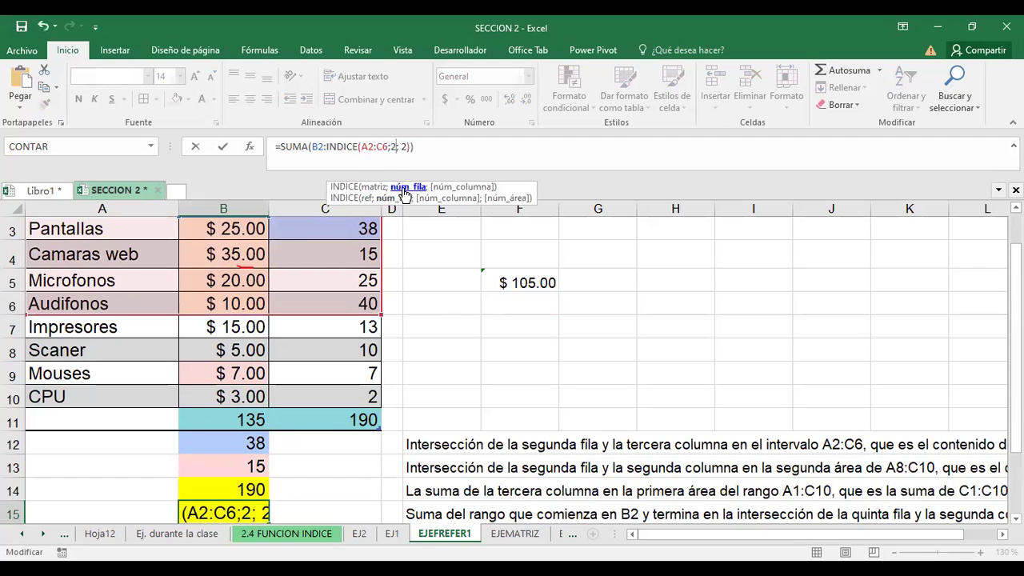
pyautogui.press('Return')
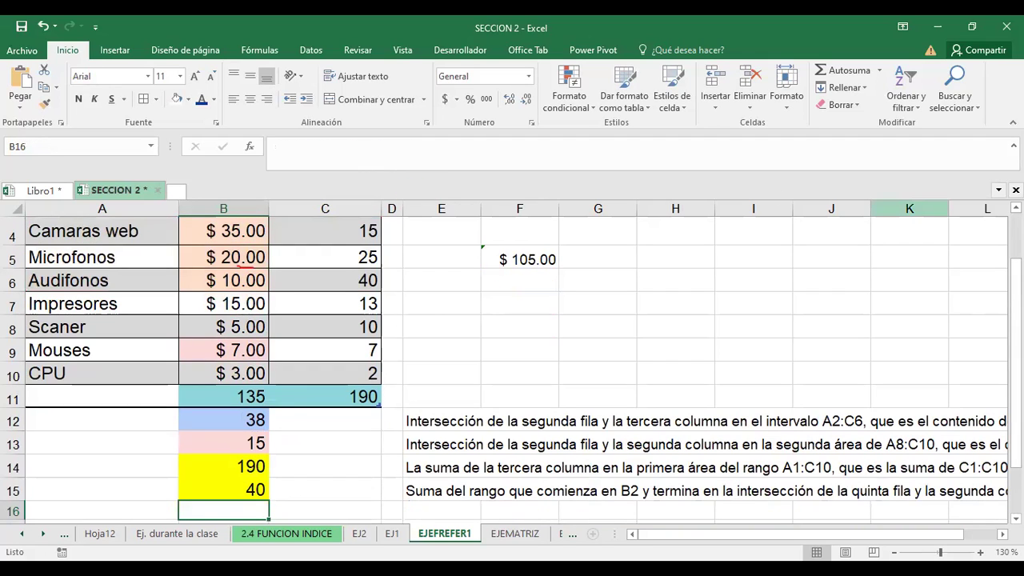
# Check C6, then set B15's INDICE row argument back to 5 to total 105.
pyautogui.scroll(-1, 941, 398)
pyautogui.click(237, 438)
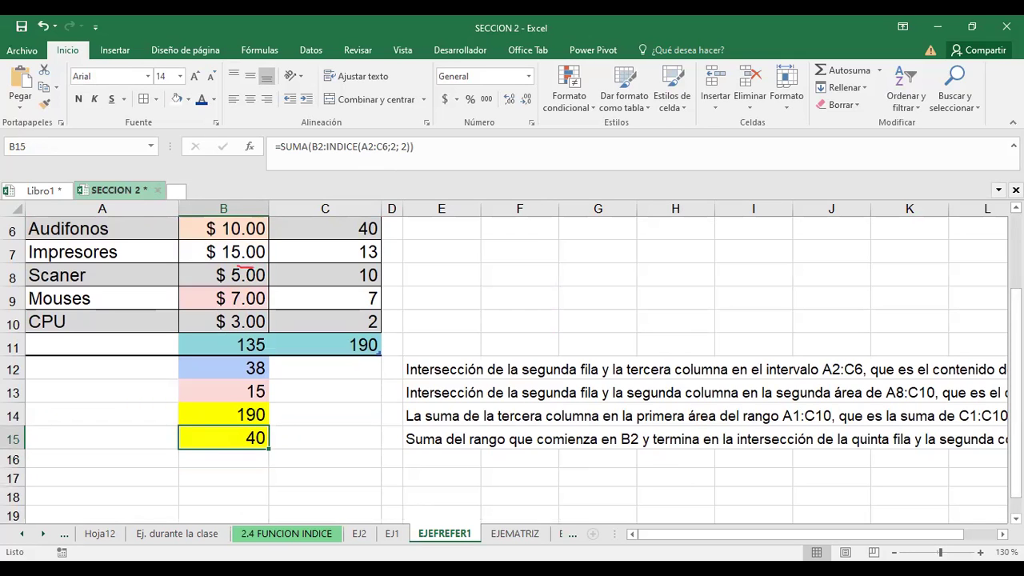
pyautogui.moveTo(1016, 448); pyautogui.dragTo(1017, 436)
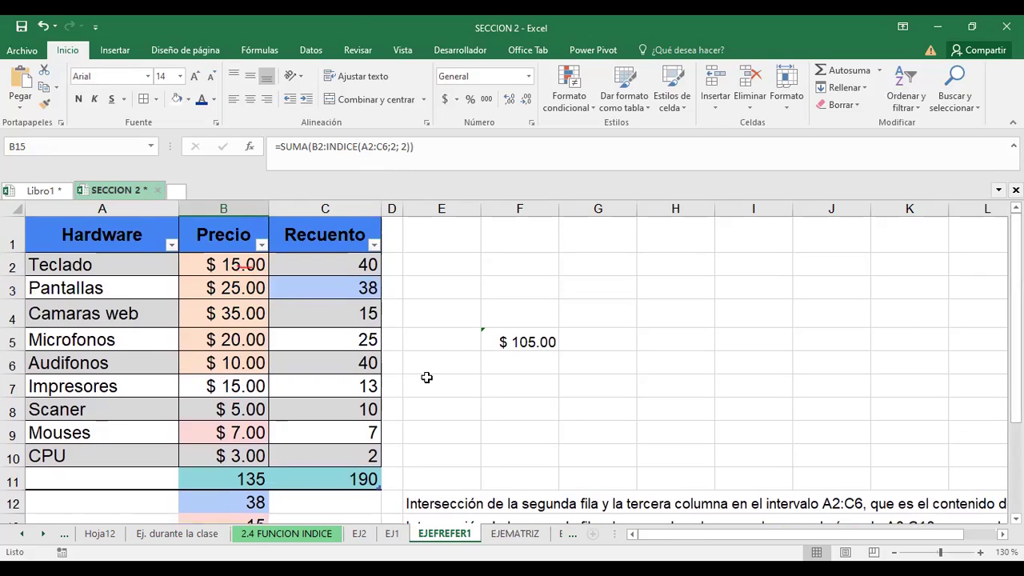
pyautogui.click(360, 362)
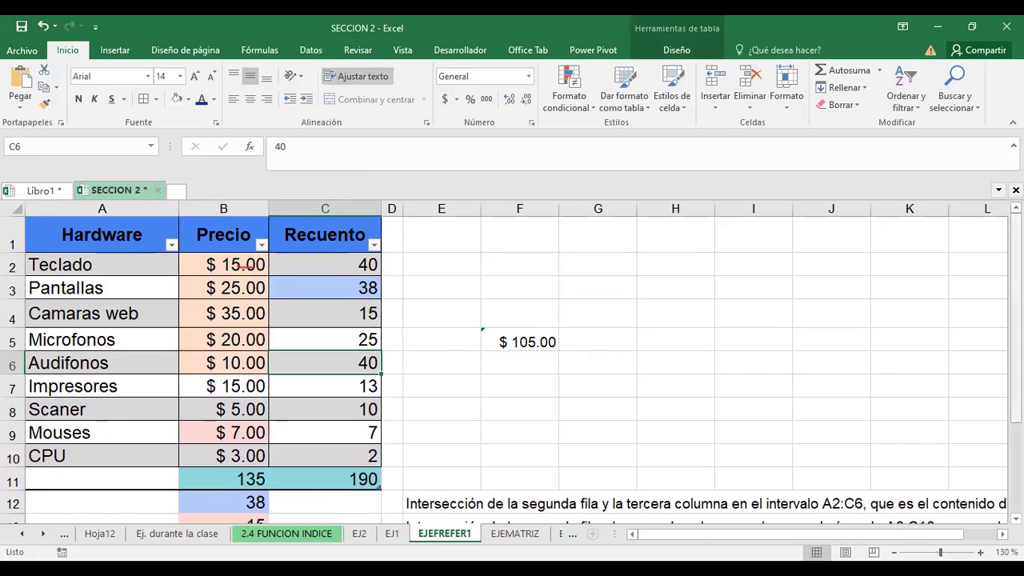
pyautogui.scroll(-2, 1016, 360)
pyautogui.click(243, 441)
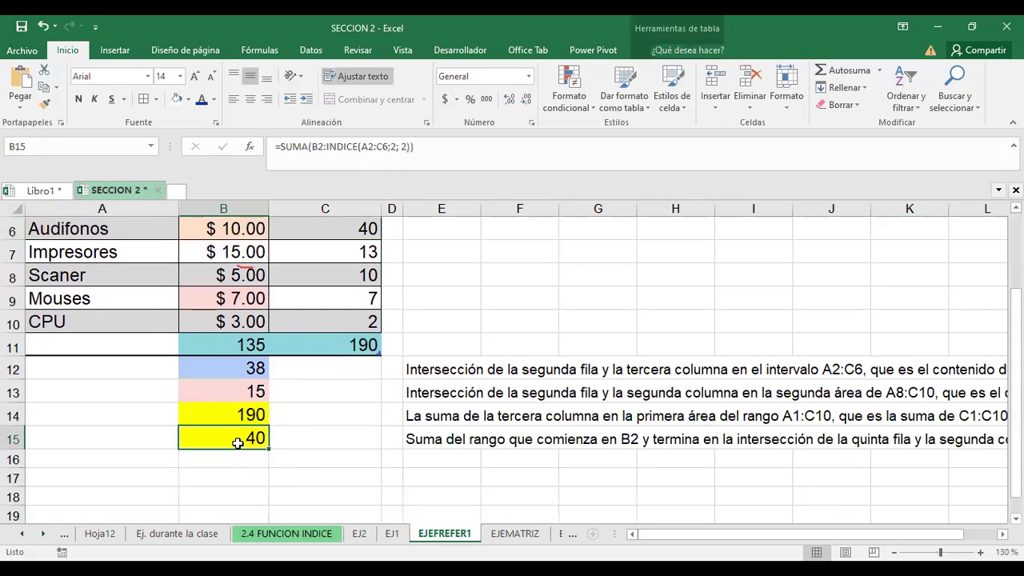
pyautogui.click(396, 183)
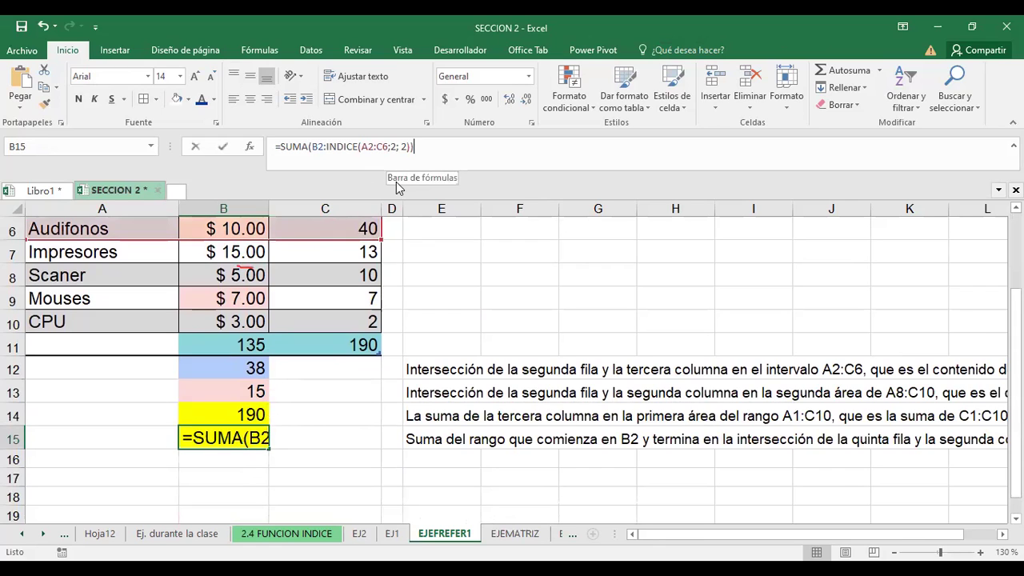
pyautogui.press('Left')
pyautogui.press('Left')
pyautogui.press('Left')
pyautogui.press('BackSpace')
pyautogui.write('5')
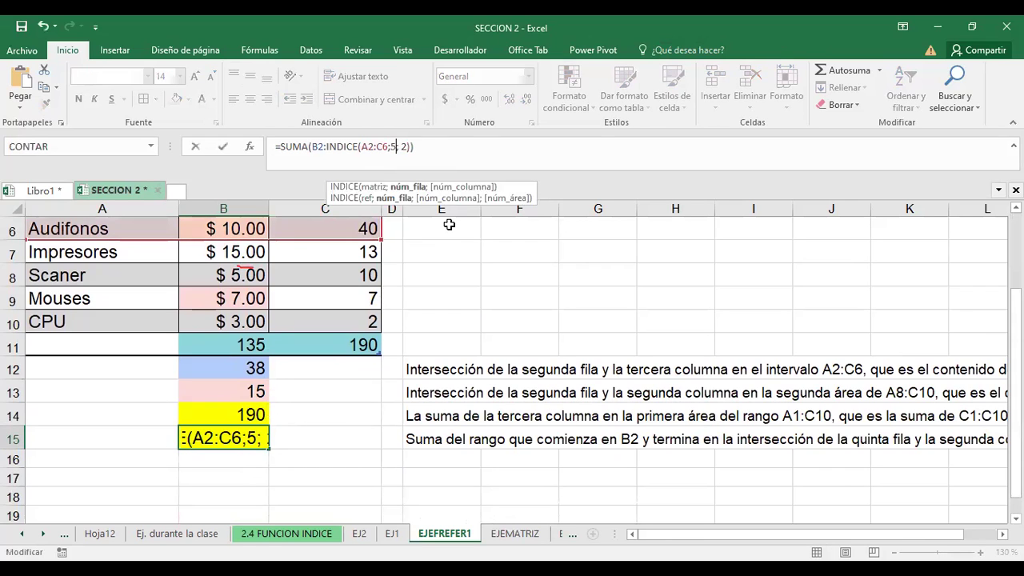
pyautogui.press('Return')
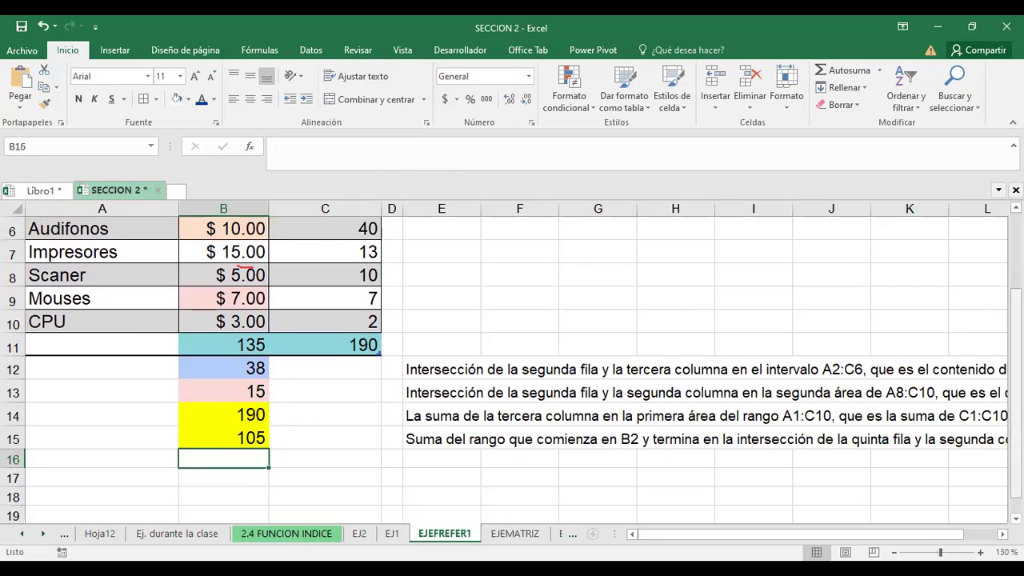
# Review B15's formula =SUMA(B2:INDICE(A2:C6;5;2)) and leave it unchanged.
pyautogui.moveTo(1016, 400); pyautogui.dragTo(1016, 345)
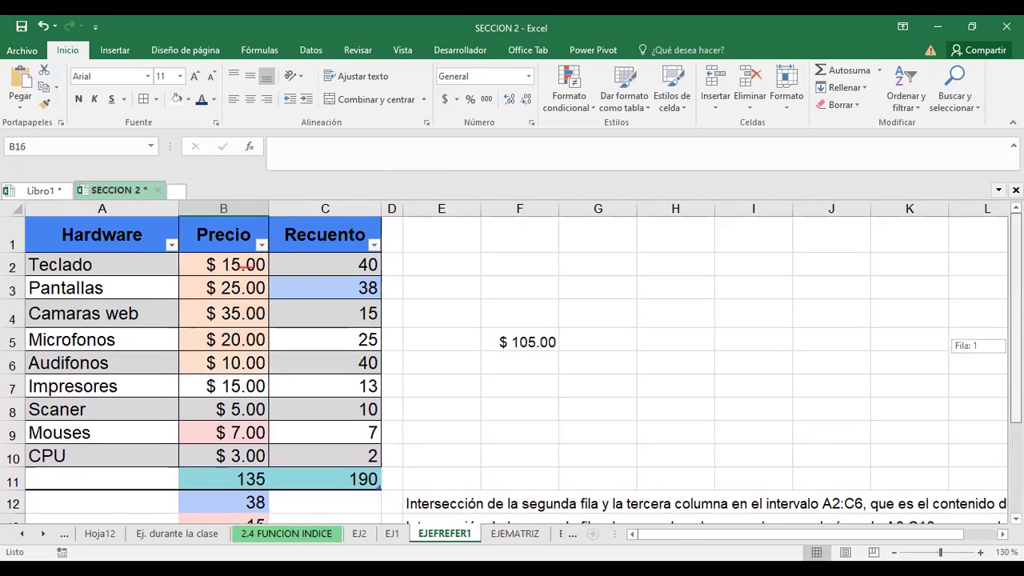
pyautogui.scroll(-4, 590, 395)
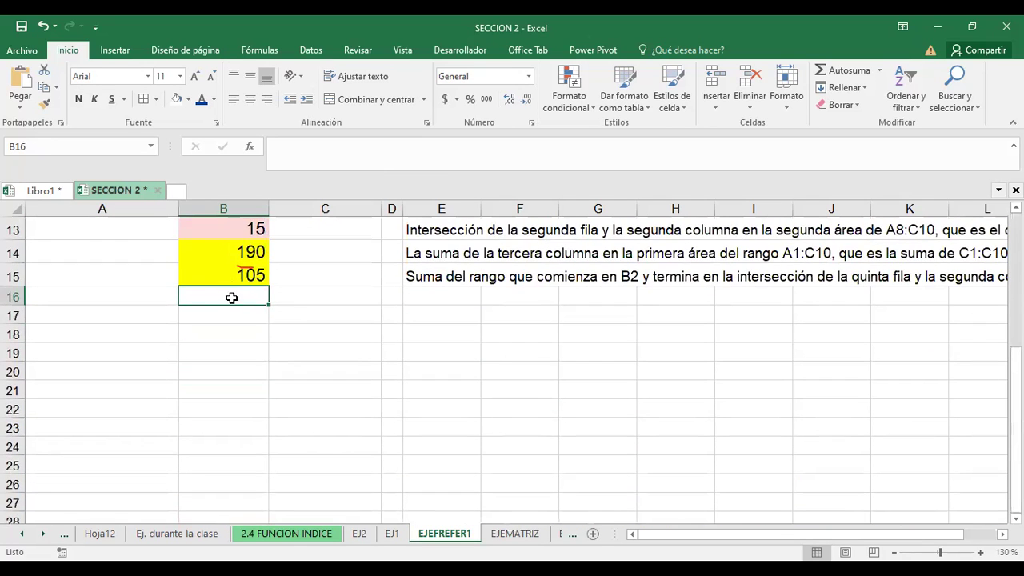
pyautogui.click(231, 276)
pyautogui.press('F2')
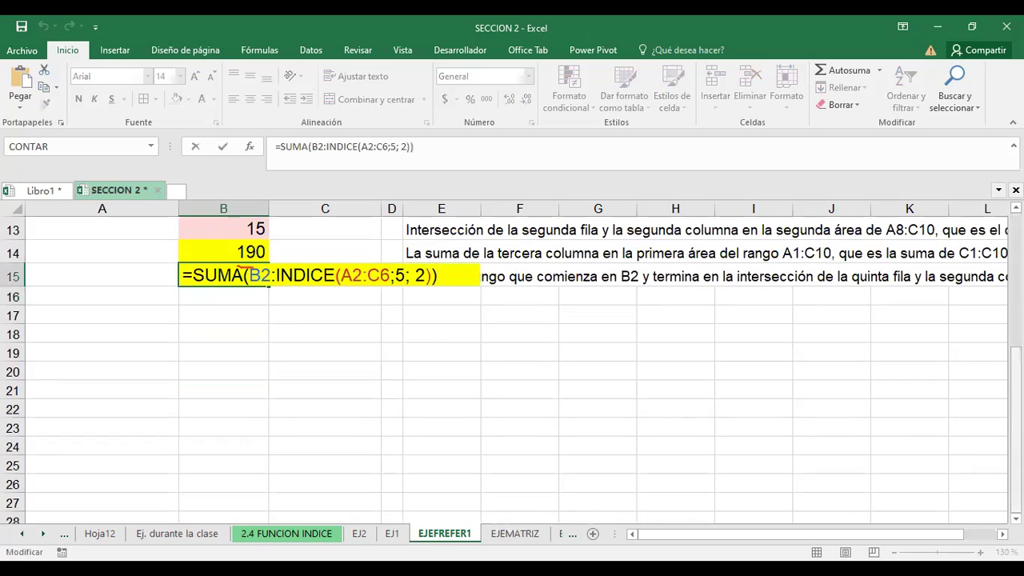
pyautogui.moveTo(1016, 480); pyautogui.dragTo(1016, 424)
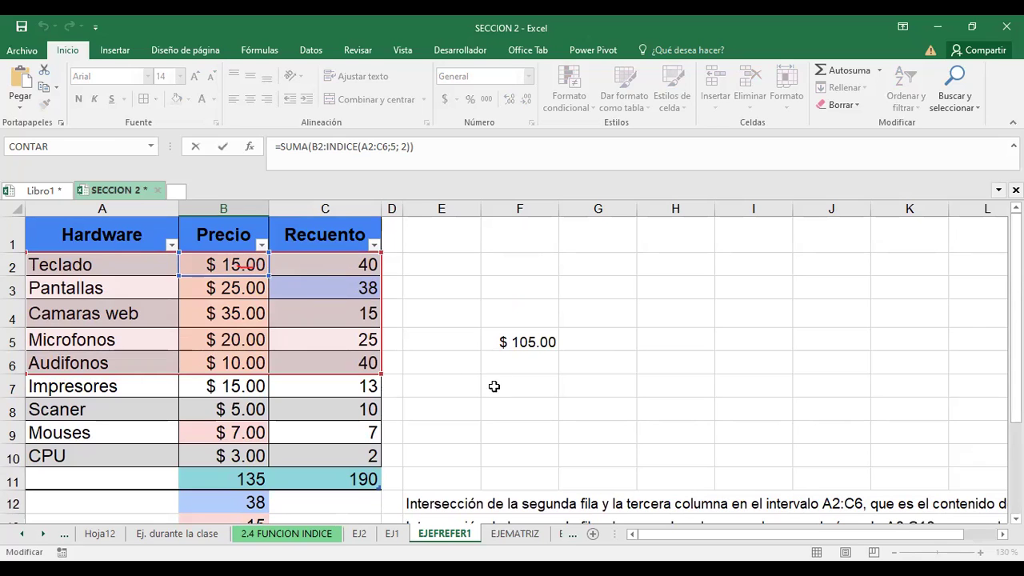
pyautogui.press('Return')
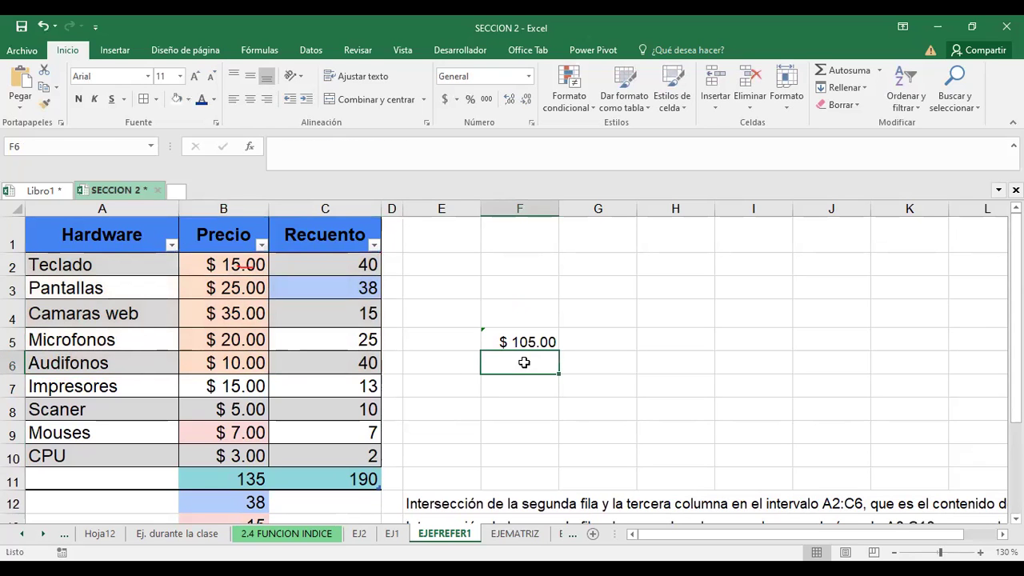
# AutoSum the Recuento counts C2:C6 into F6, giving 158.
pyautogui.click(850, 72)
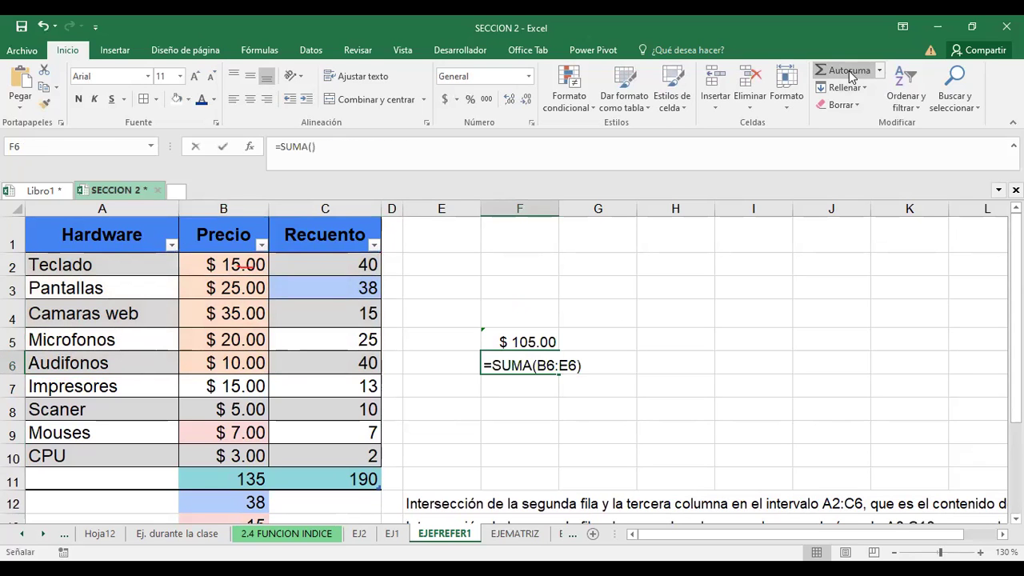
pyautogui.click(309, 264)
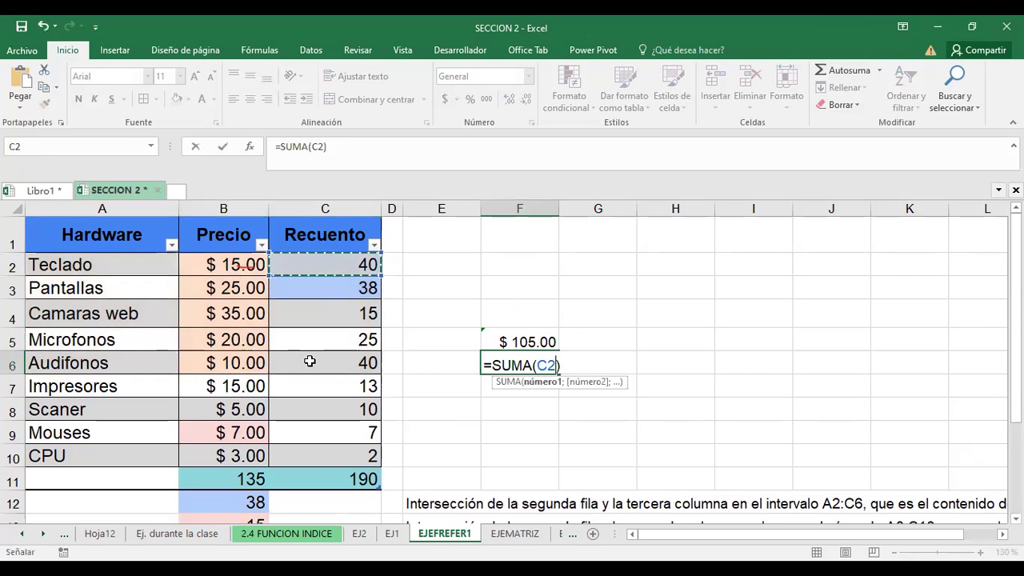
pyautogui.press('Return')
# Enter =SUMA(B2:B6) in E6 to total the Precio values as $105.00, then compare both sums.
pyautogui.click(435, 365)
pyautogui.write('=SUMA(B2:B5)')
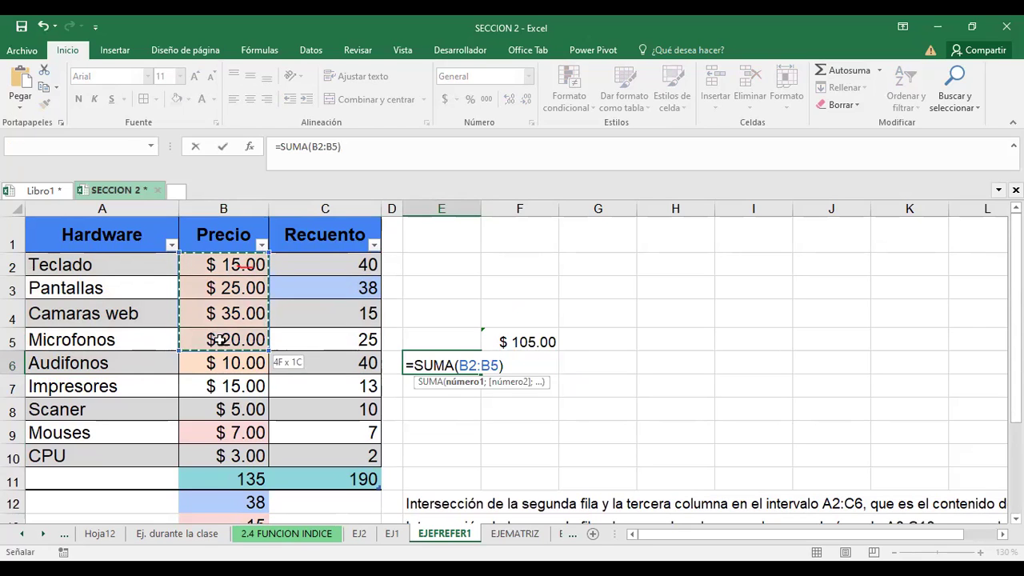
pyautogui.moveTo(217, 335); pyautogui.dragTo(222, 354)
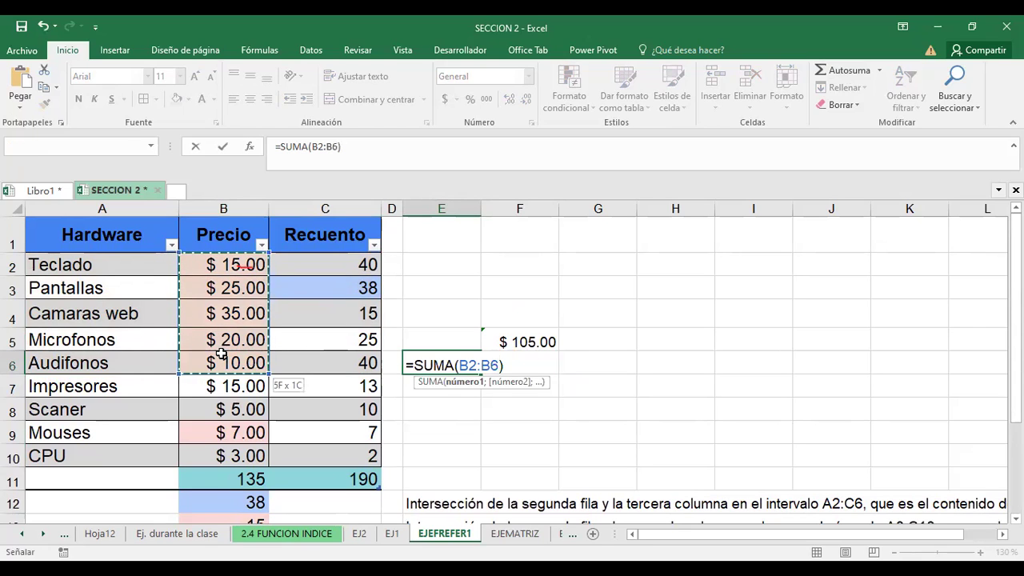
pyautogui.press('Return')
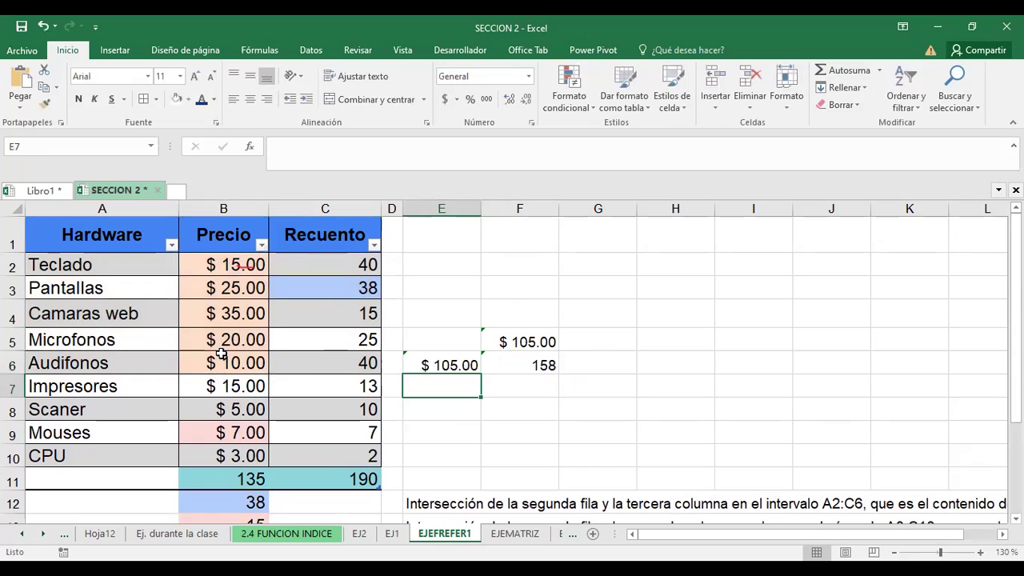
pyautogui.moveTo(529, 343); pyautogui.dragTo(457, 360)
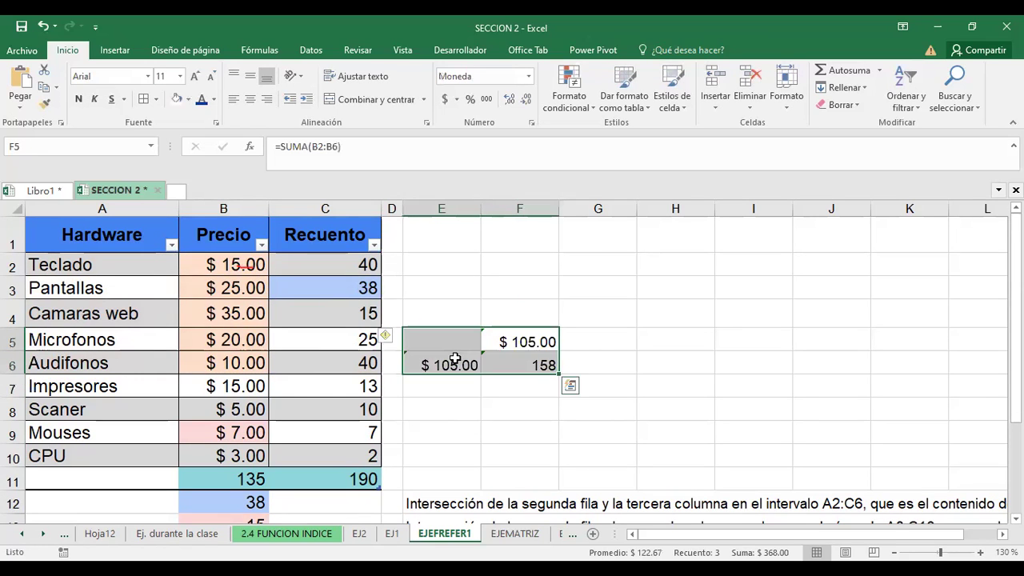
pyautogui.click(723, 379)
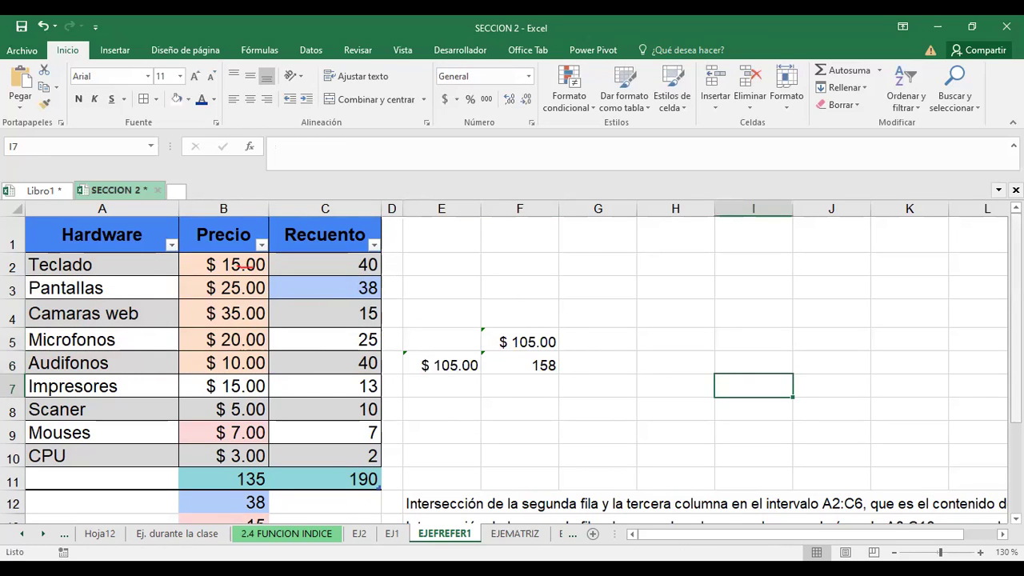
# Recheck B15's INDICE sum formula without changes, then go to the EJEMATRIZ sheet.
pyautogui.scroll(-1, 211, 488)
pyautogui.click(217, 490)
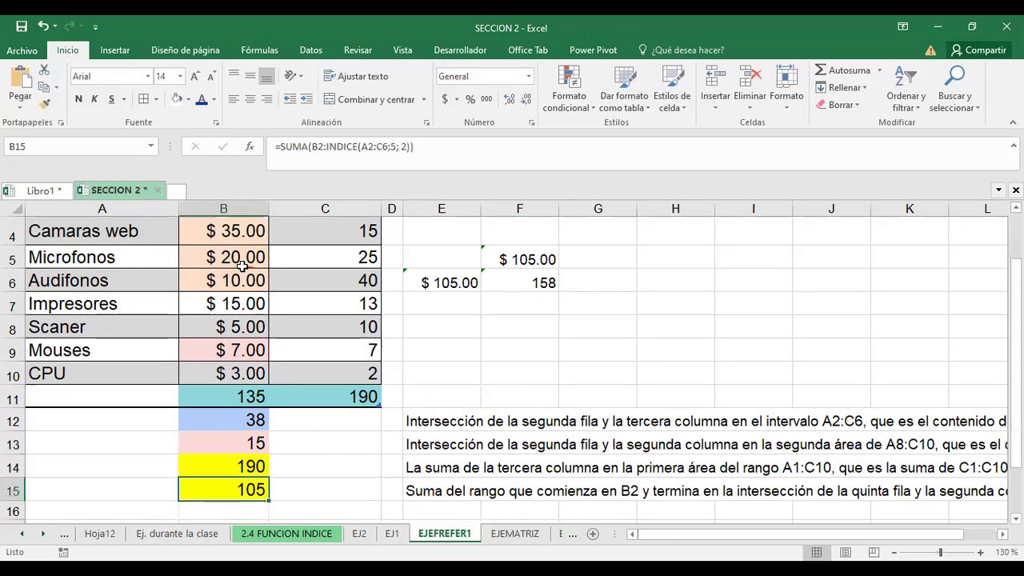
pyautogui.press('F2')
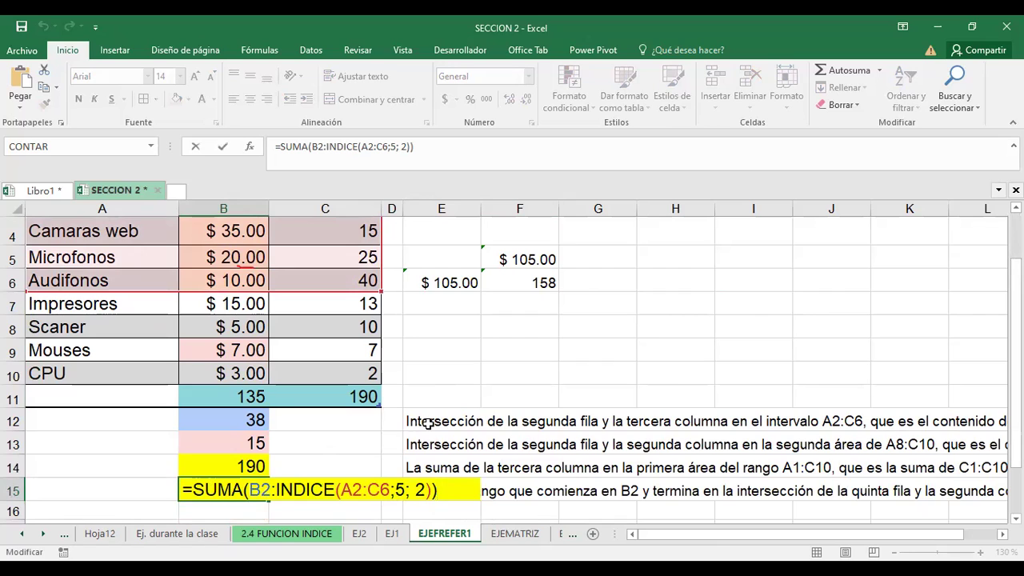
pyautogui.hotkey('ctrl', 'Return')
pyautogui.click(518, 534)
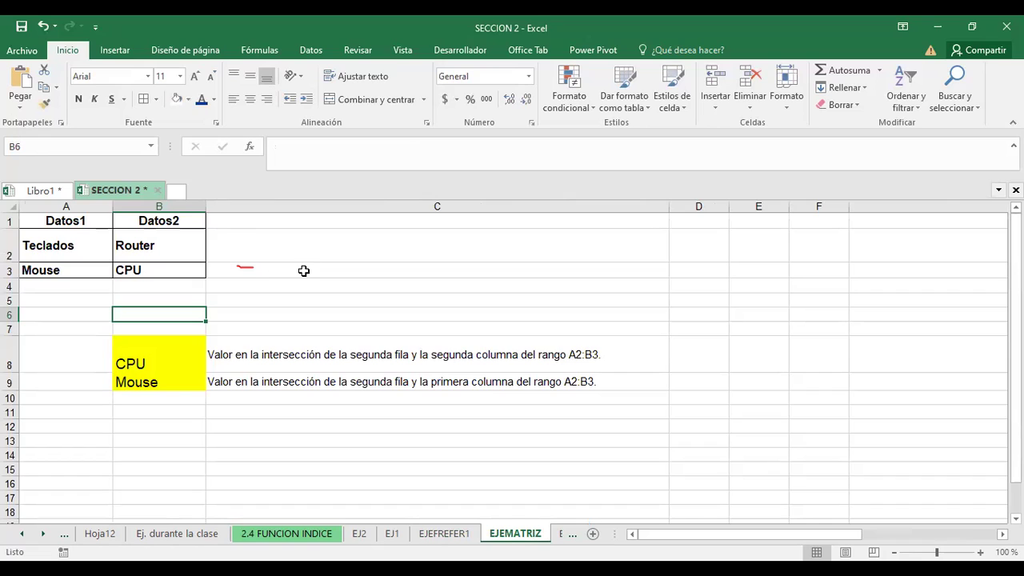
pyautogui.click(252, 265)
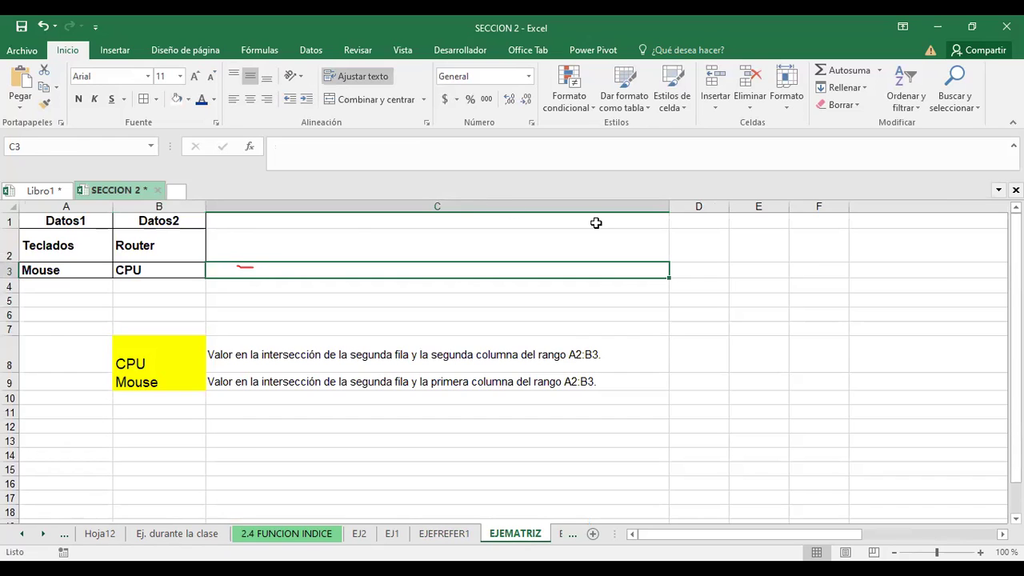
pyautogui.click(257, 264)
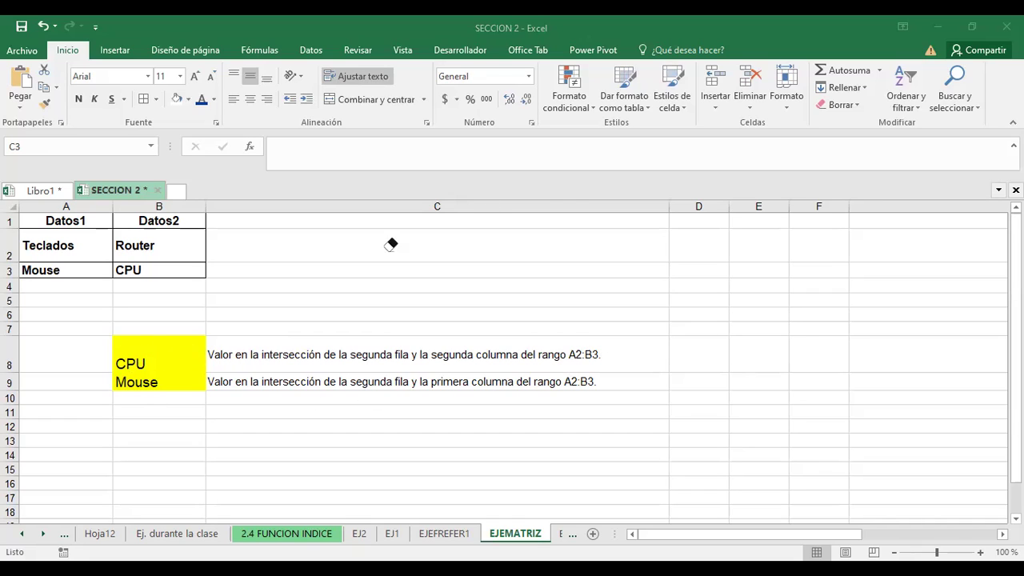
pyautogui.click(144, 357)
pyautogui.click(273, 276)
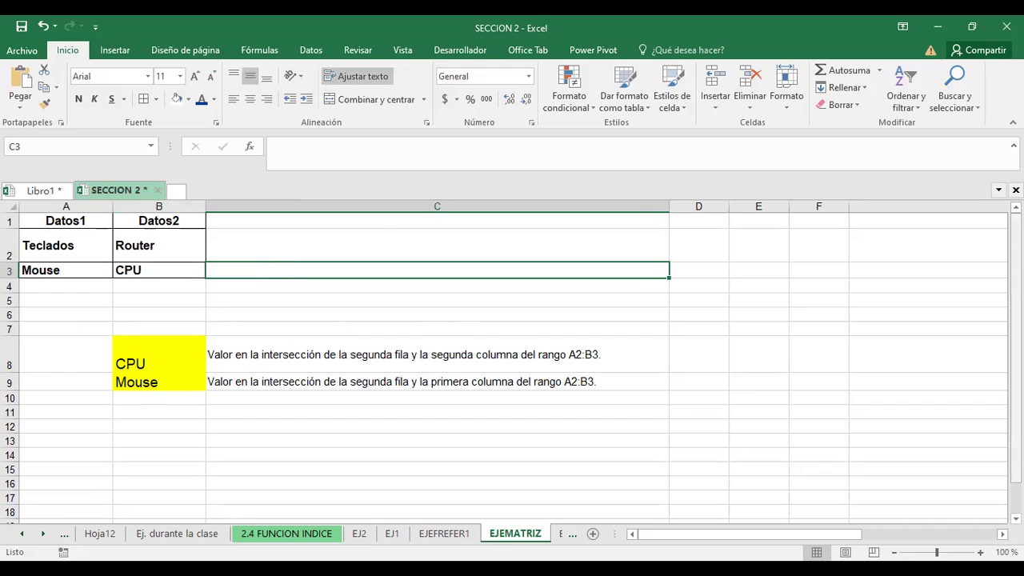
pyautogui.scroll(-1, 512, 369)
pyautogui.scroll(1, 512, 368)
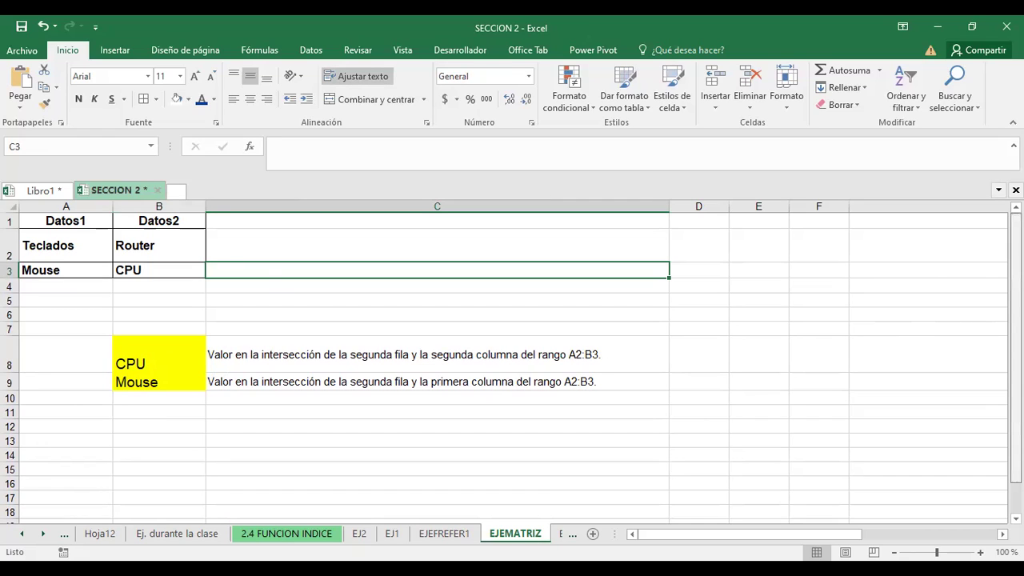
pyautogui.click(160, 355)
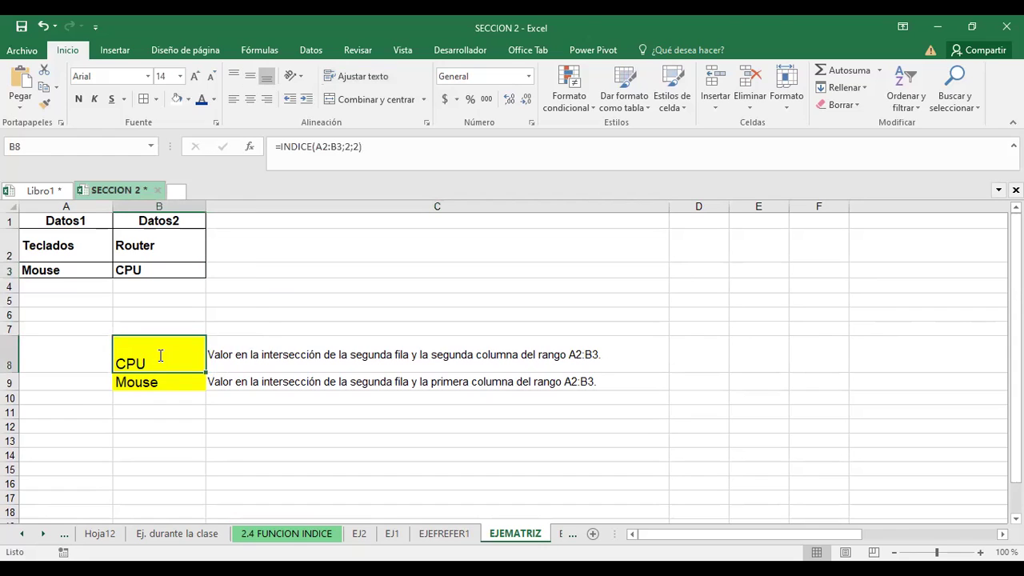
pyautogui.doubleClick(160, 356)
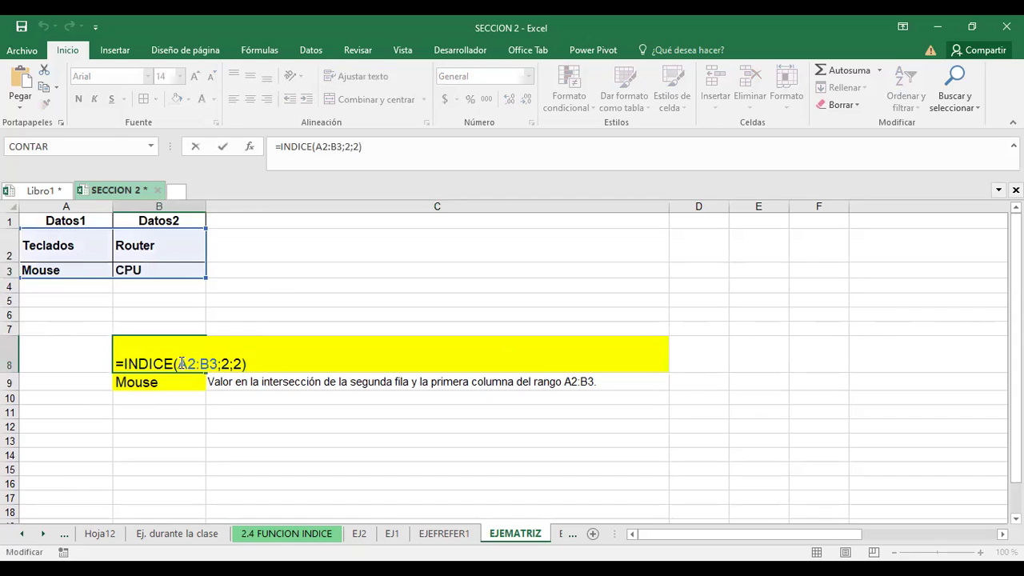
pyautogui.moveTo(177, 364); pyautogui.dragTo(220, 356)
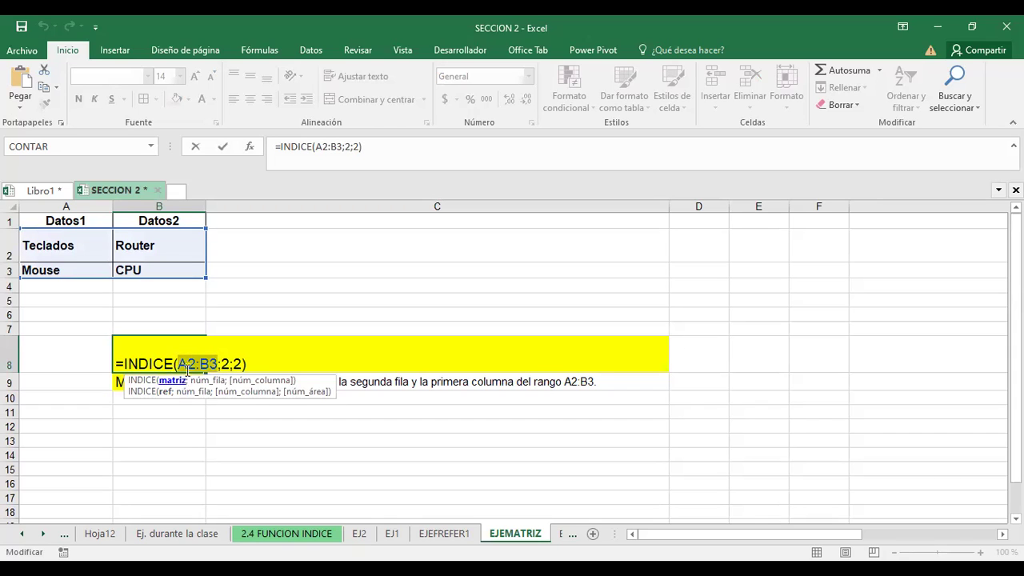
pyautogui.click(225, 363)
pyautogui.doubleClick(226, 363)
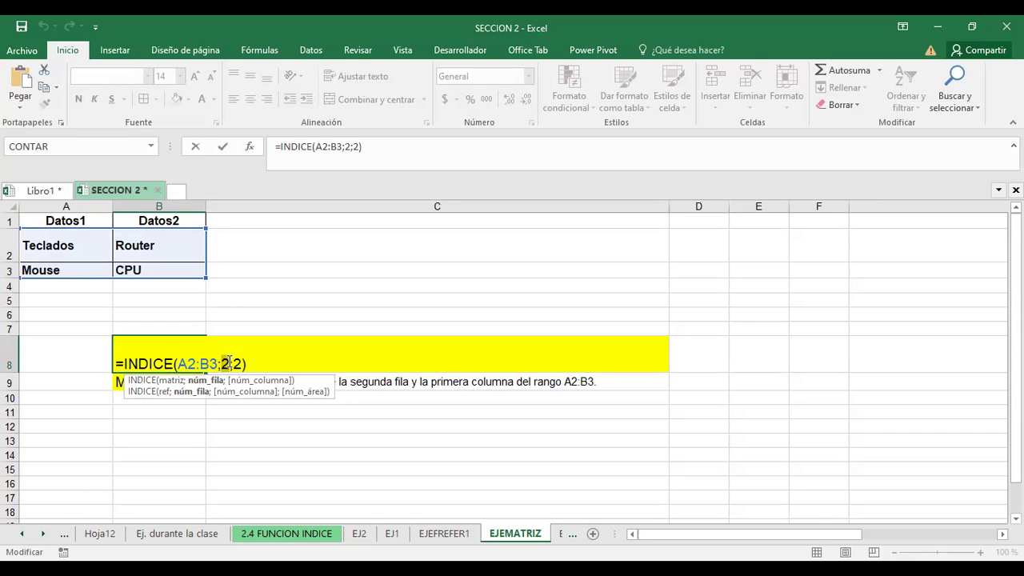
pyautogui.doubleClick(238, 362)
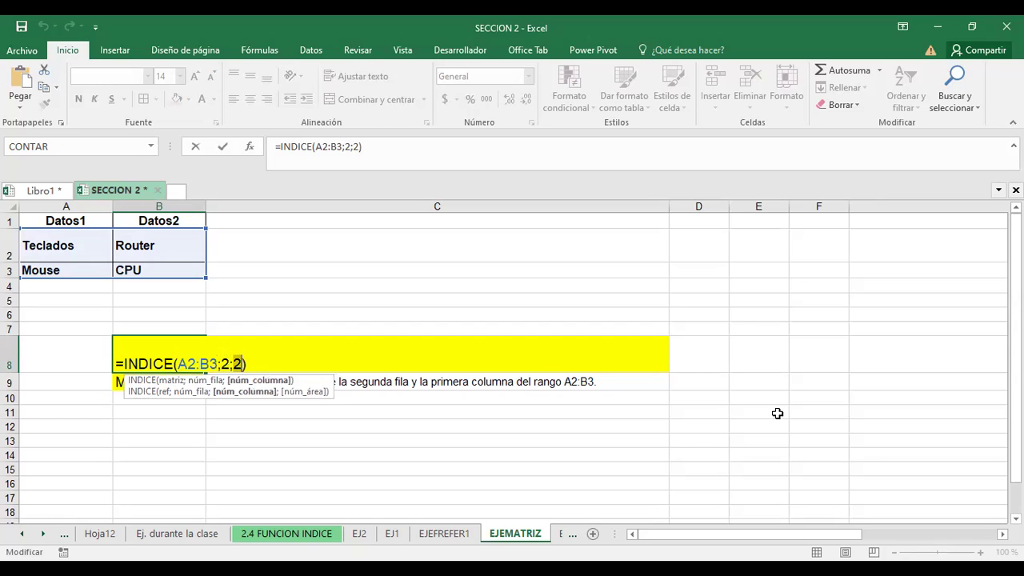
pyautogui.click(777, 413)
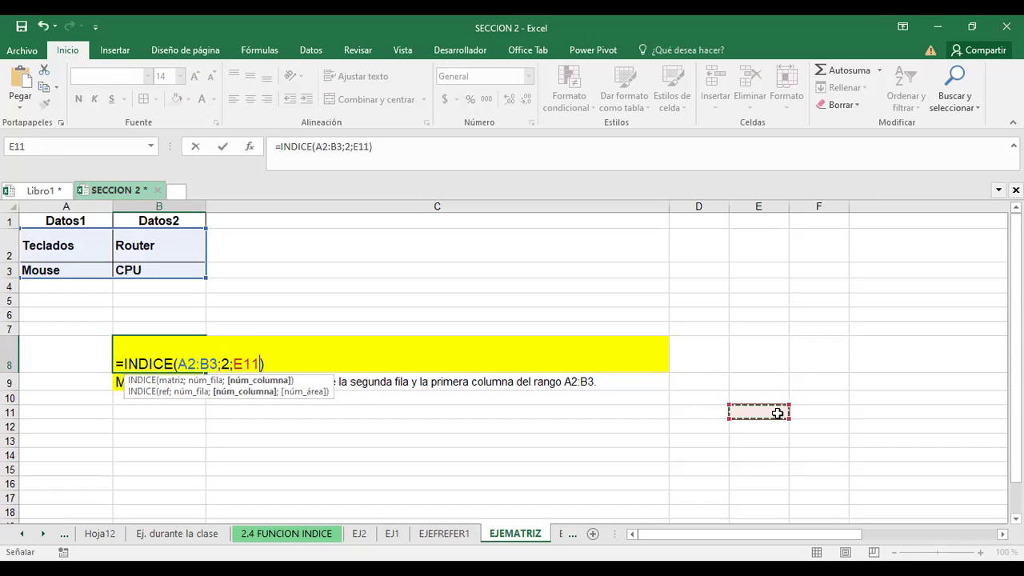
pyautogui.press('Escape')
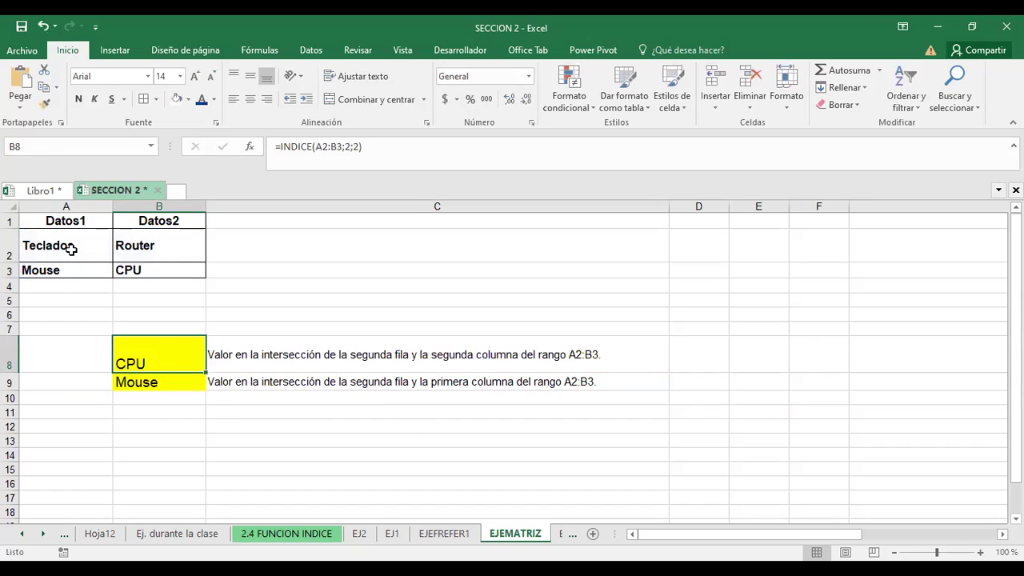
pyautogui.moveTo(48, 240); pyautogui.dragTo(149, 264)
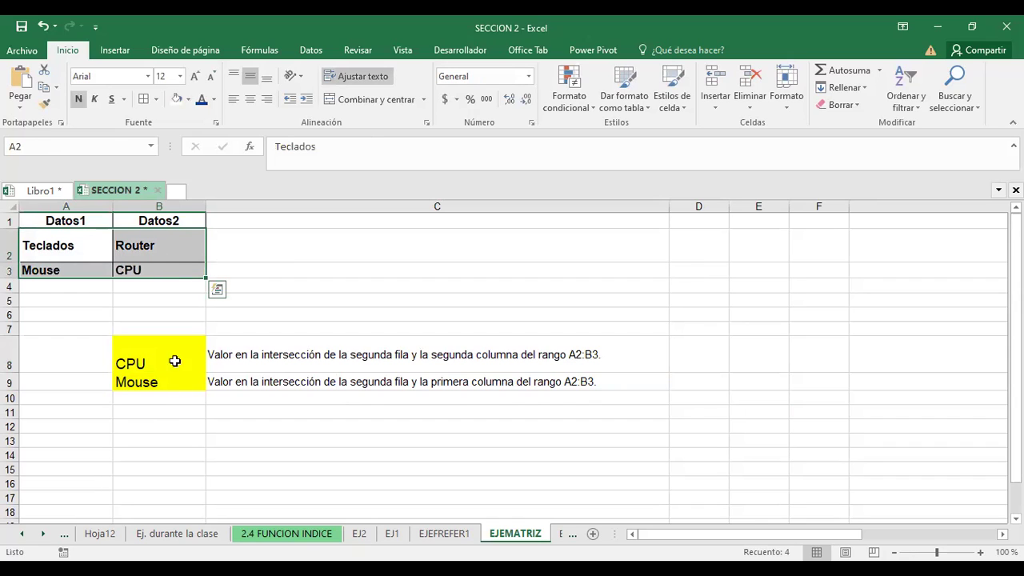
pyautogui.click(143, 366)
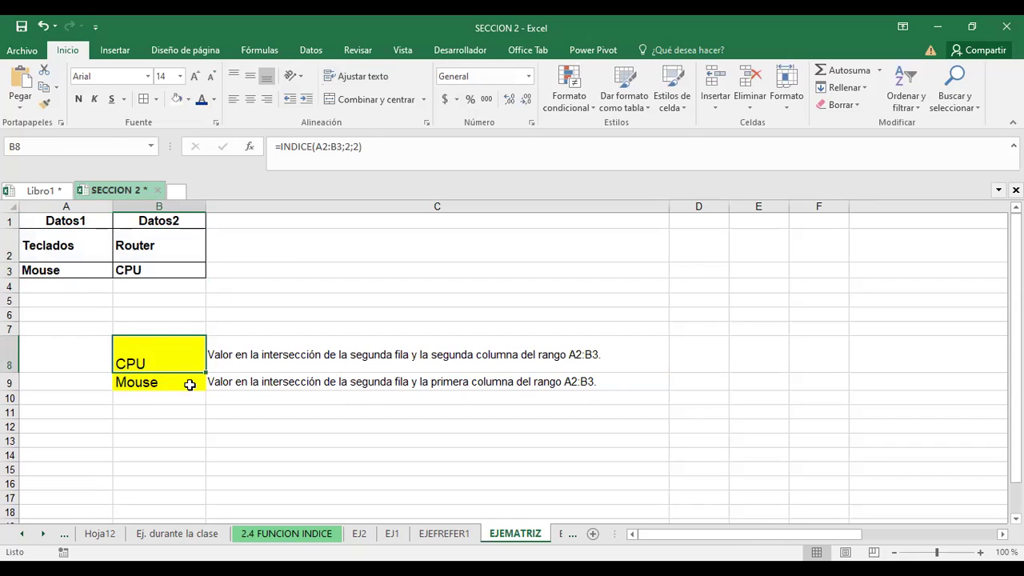
pyautogui.click(160, 382)
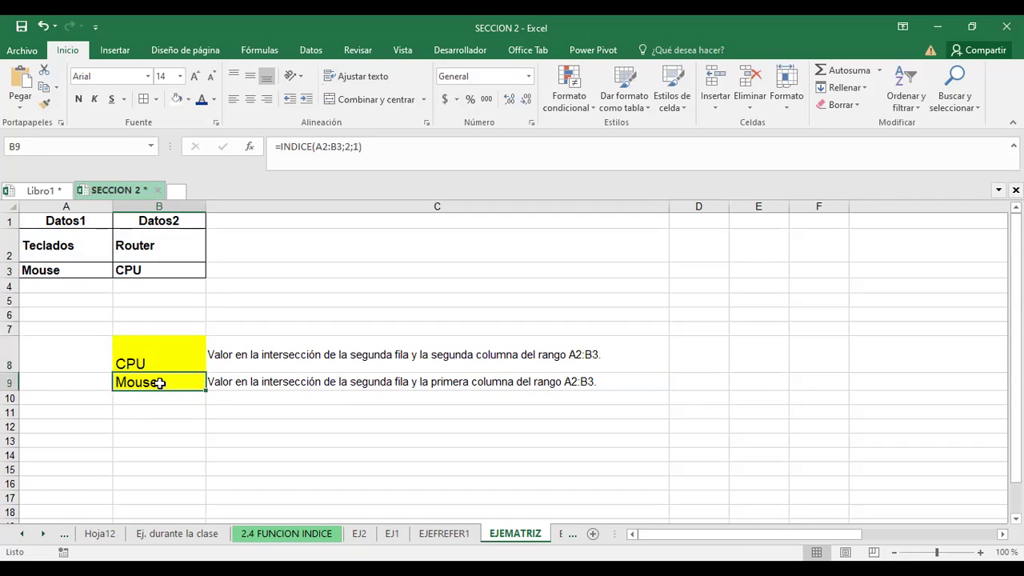
pyautogui.doubleClick(160, 383)
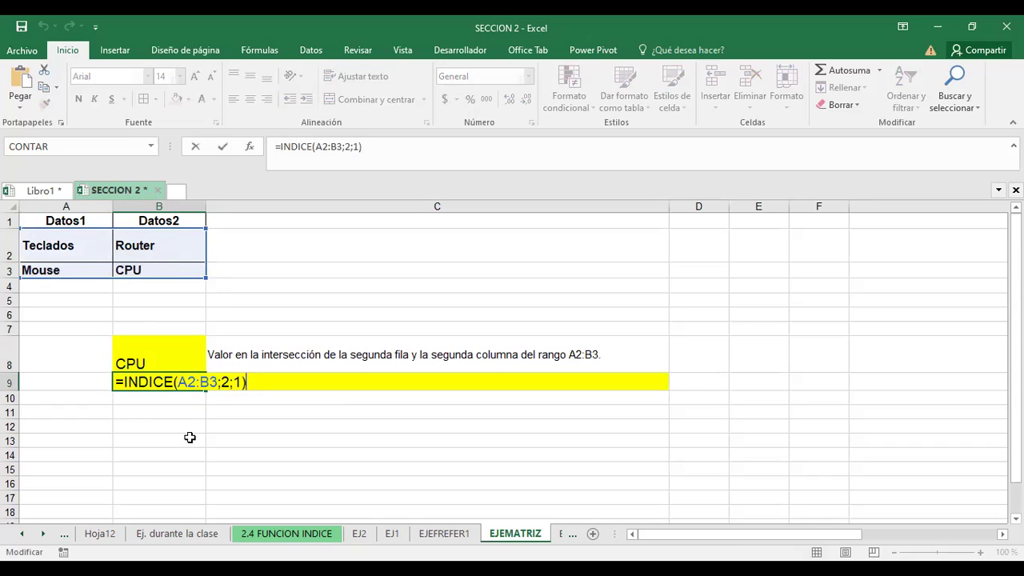
pyautogui.press('Left')
pyautogui.press('Left')
pyautogui.press('Left')
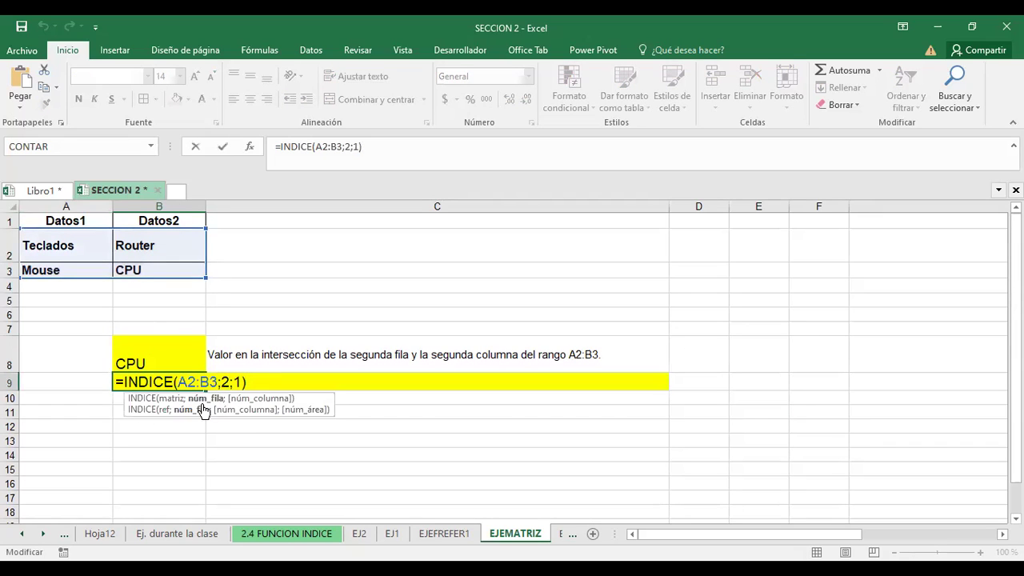
pyautogui.click(235, 382)
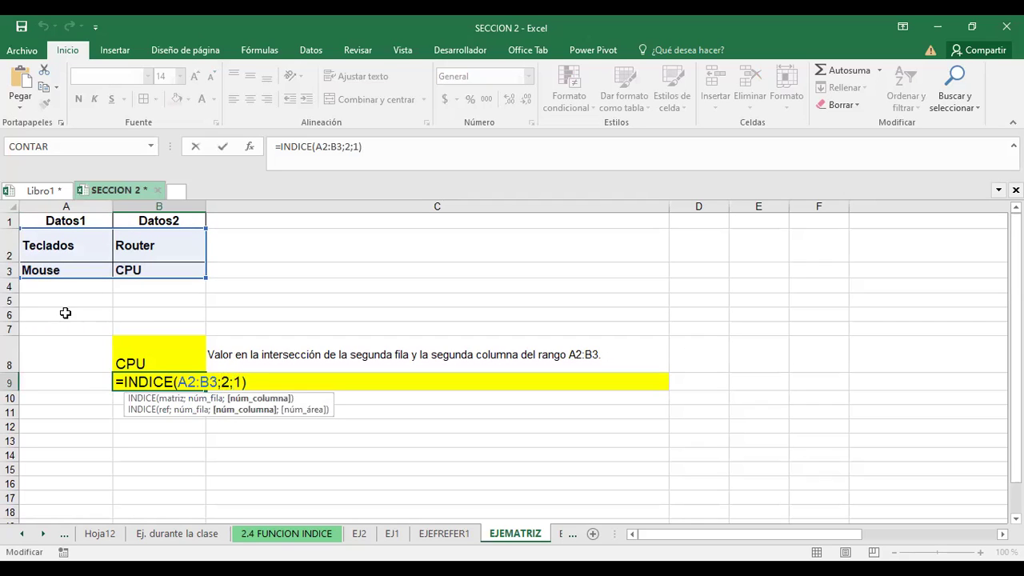
pyautogui.press('Return')
pyautogui.click(144, 383)
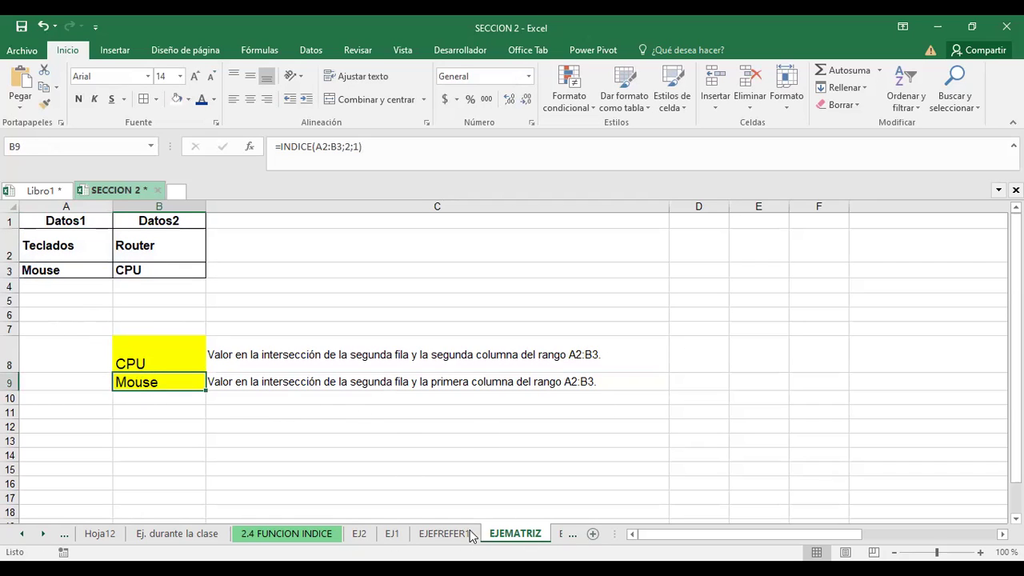
# Flip between the EJEMATRIZ and EJ3 sheet tabs, ending on EJ3's 4x4 grid.
pyautogui.click(564, 536)
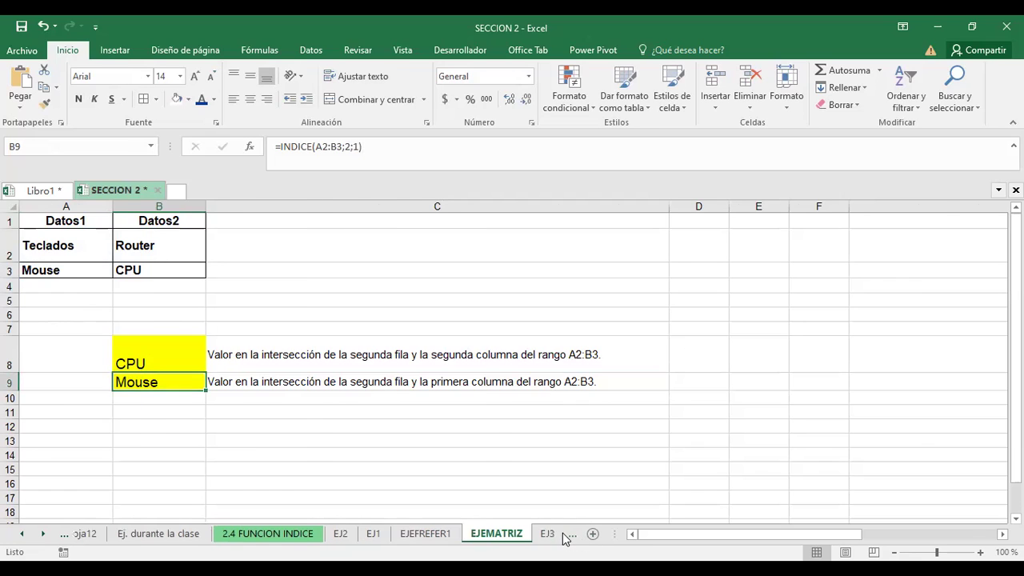
pyautogui.click(480, 535)
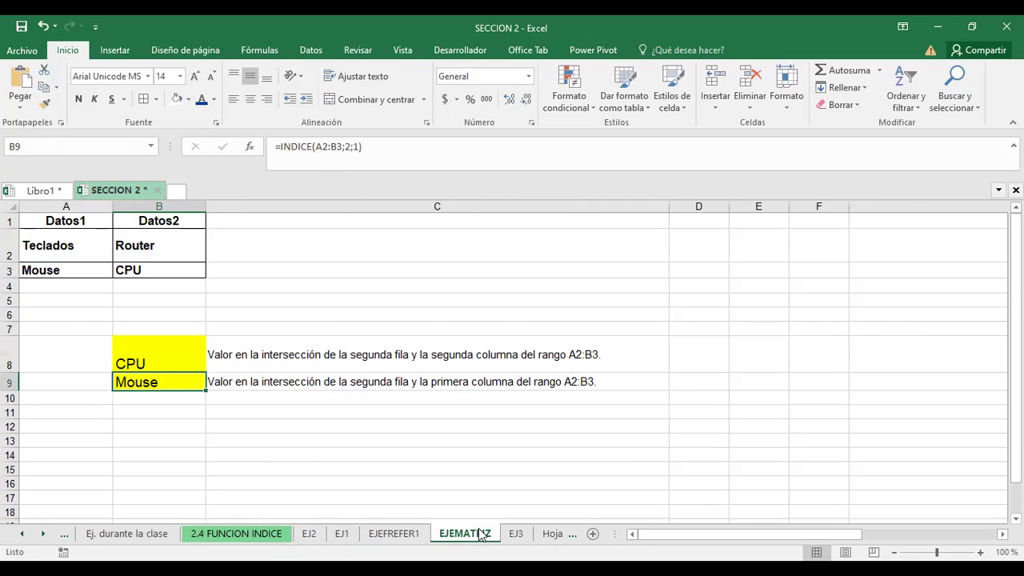
pyautogui.click(516, 533)
pyautogui.click(470, 535)
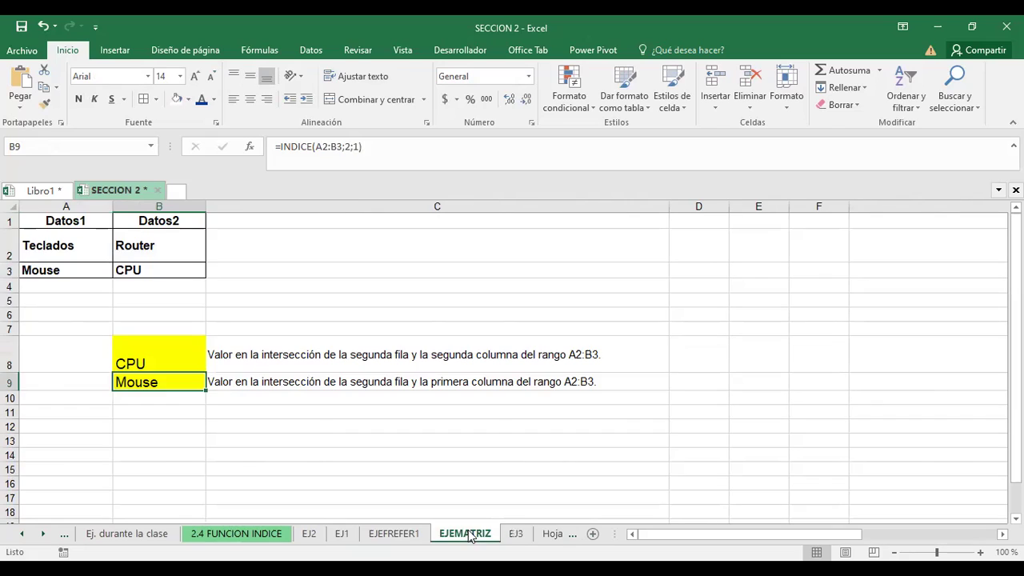
pyautogui.click(516, 535)
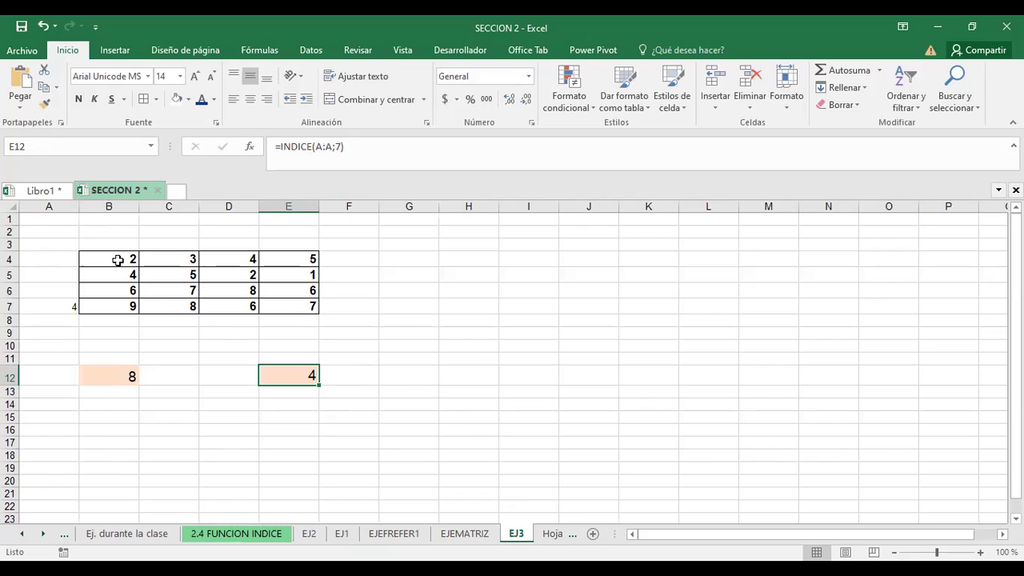
# Refill grid column B (B4:B7) with 5, 6, 8, 7.
pyautogui.moveTo(116, 260); pyautogui.dragTo(284, 304)
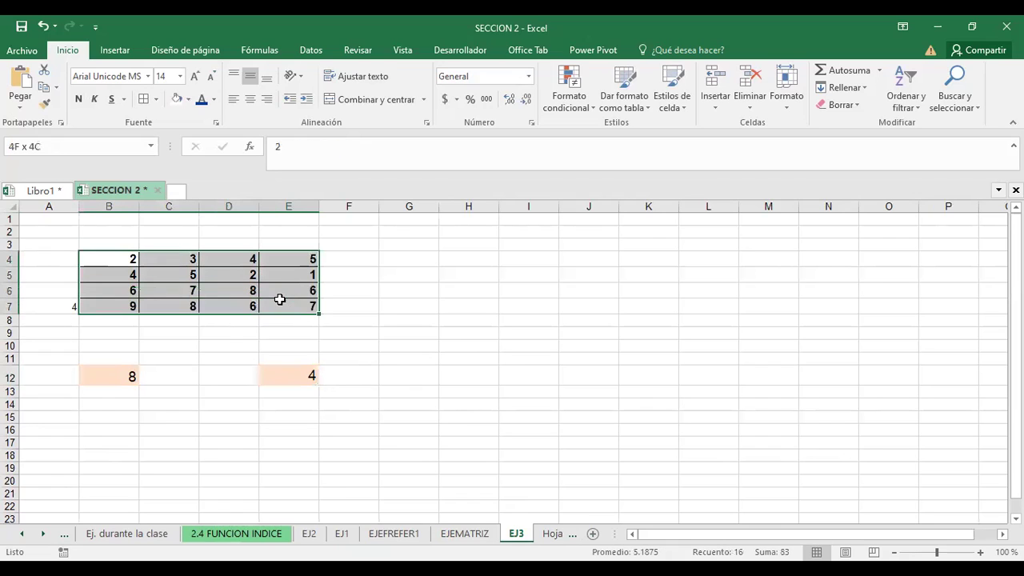
pyautogui.click(122, 261)
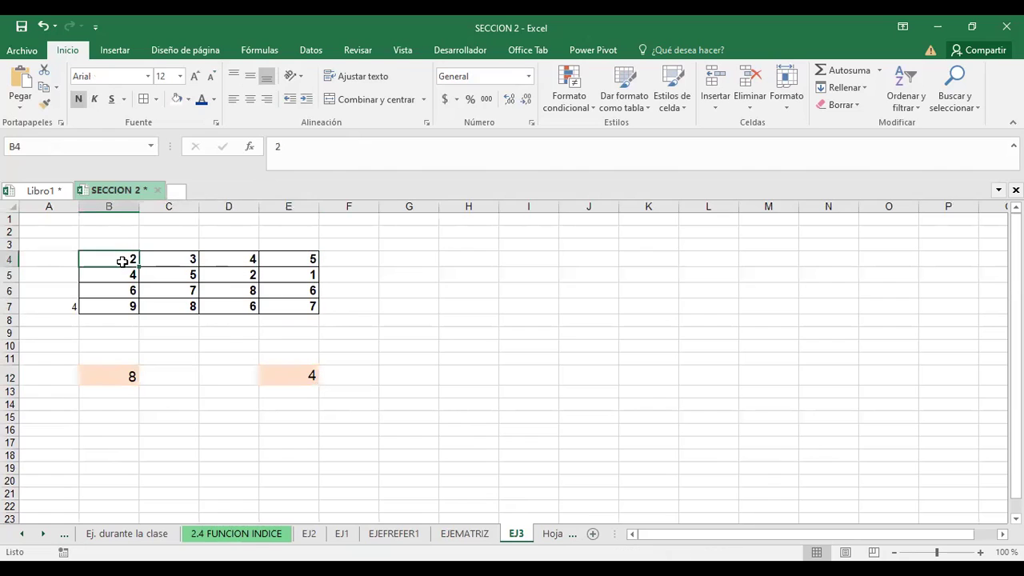
pyautogui.write('5')
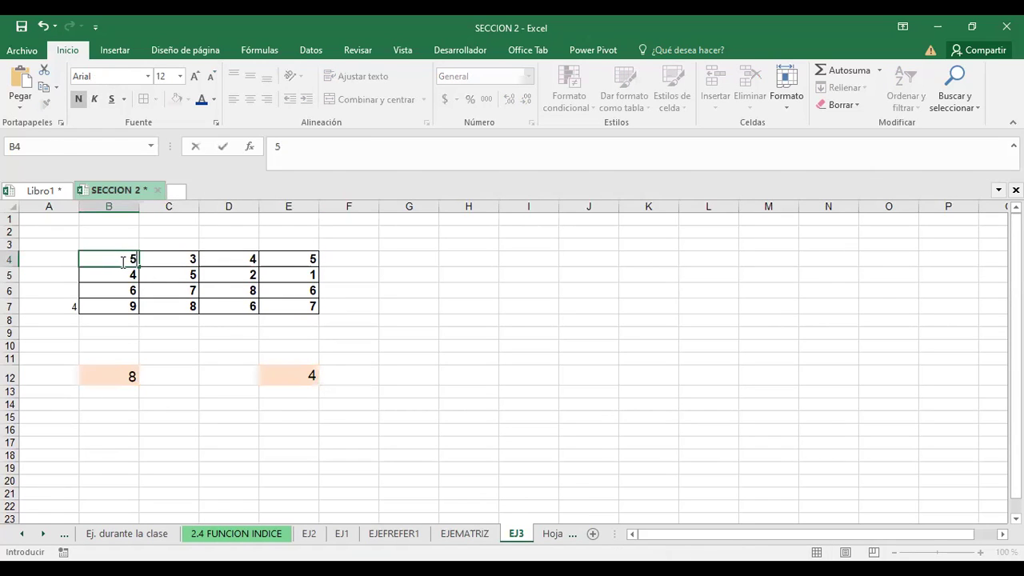
pyautogui.press('Return')
pyautogui.write('6')
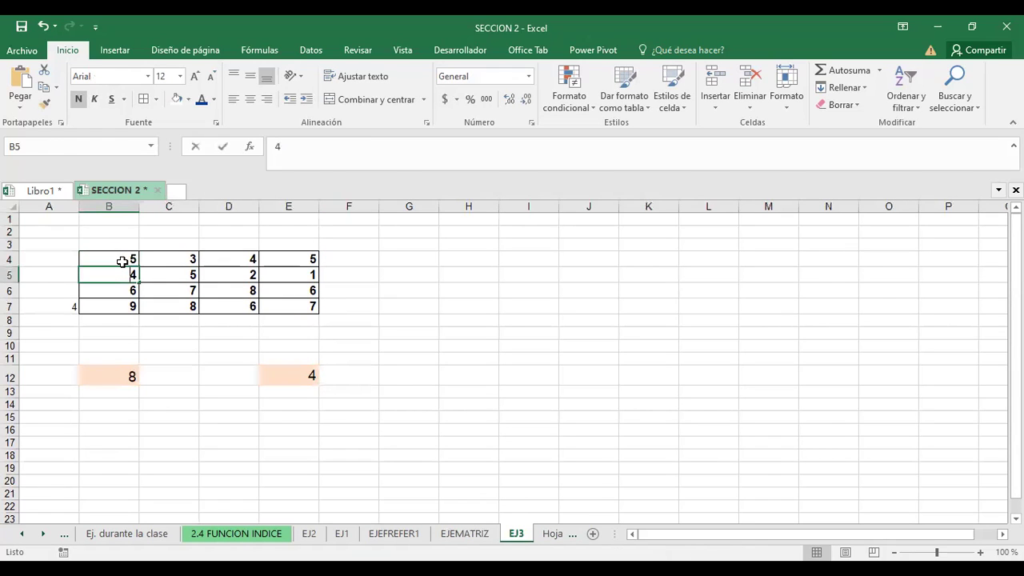
pyautogui.press('Return')
pyautogui.write('8')
pyautogui.press('Return')
pyautogui.write('7')
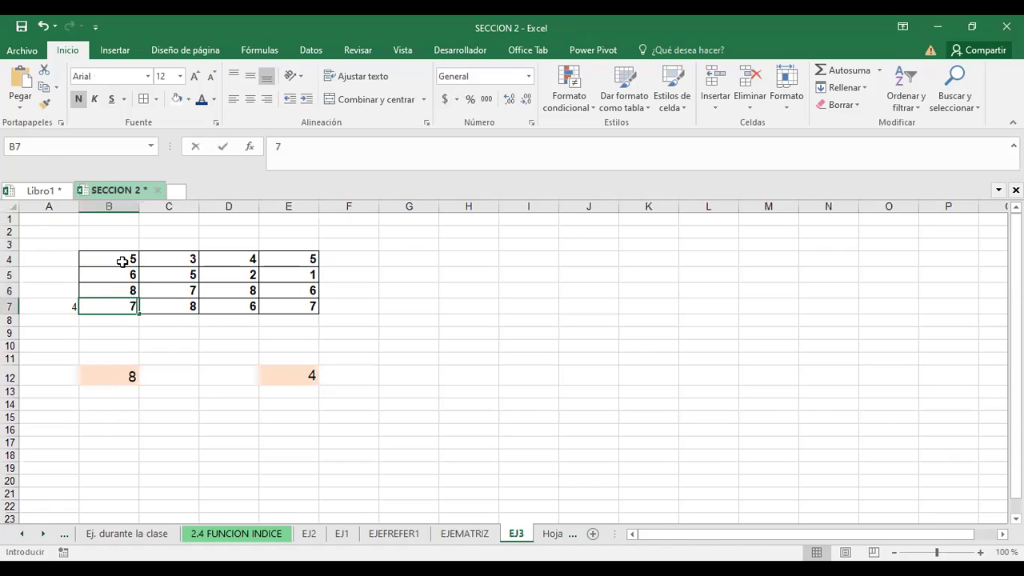
pyautogui.press('Tab')
# Refill column C (C4:C7) with 8, 7, 9, 6.
pyautogui.click(169, 262)
pyautogui.write('8')
pyautogui.press('Return')
pyautogui.write('7')
pyautogui.press('Return')
pyautogui.write('9')
pyautogui.press('Return')
pyautogui.write('6')
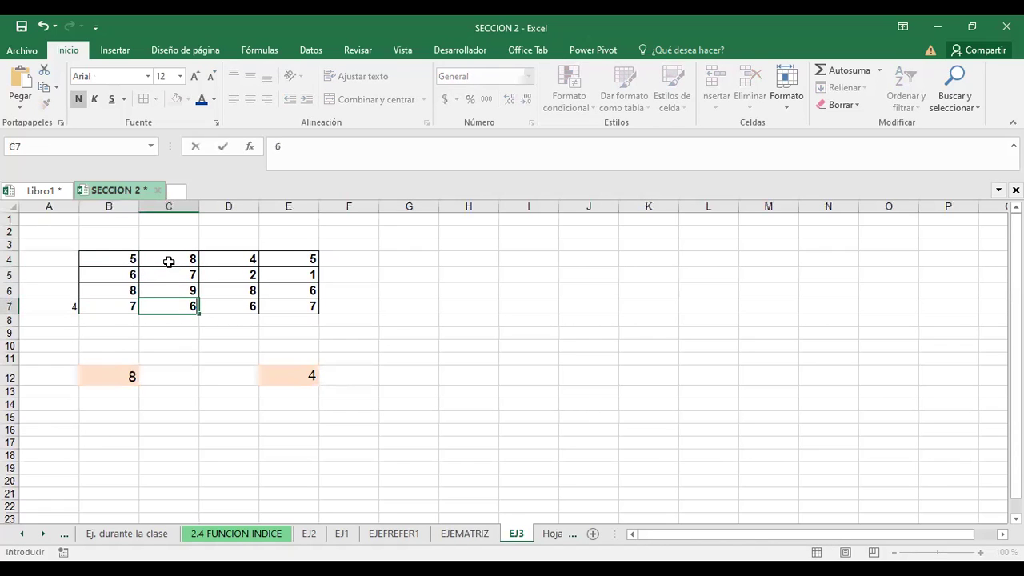
pyautogui.click(247, 260)
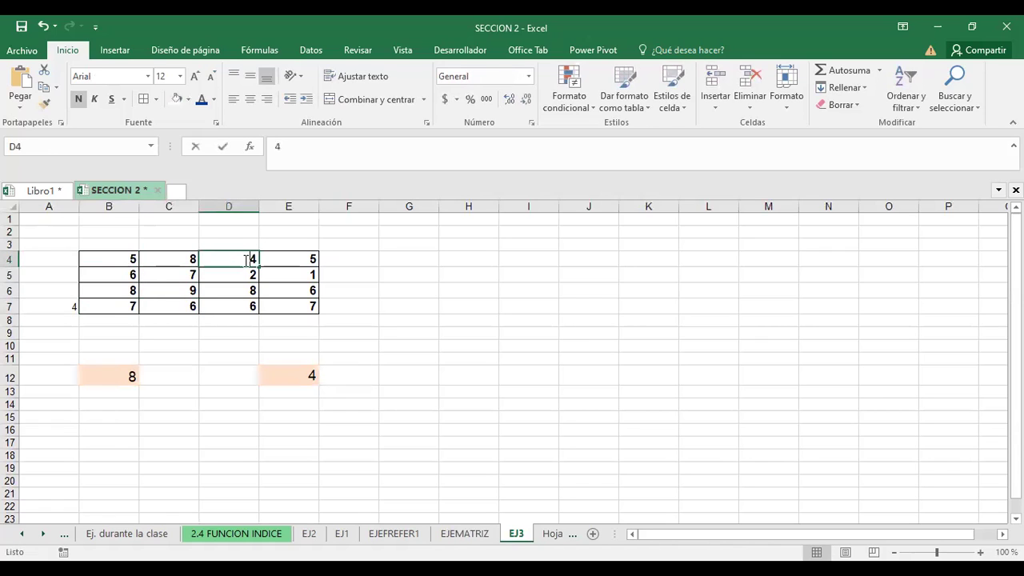
# Refill column D (D4:D7) with 1, 2, 3, 4.
pyautogui.write('1')
pyautogui.press('Return')
pyautogui.write('2')
pyautogui.press('Return')
pyautogui.write('3')
pyautogui.press('Return')
pyautogui.write('4')
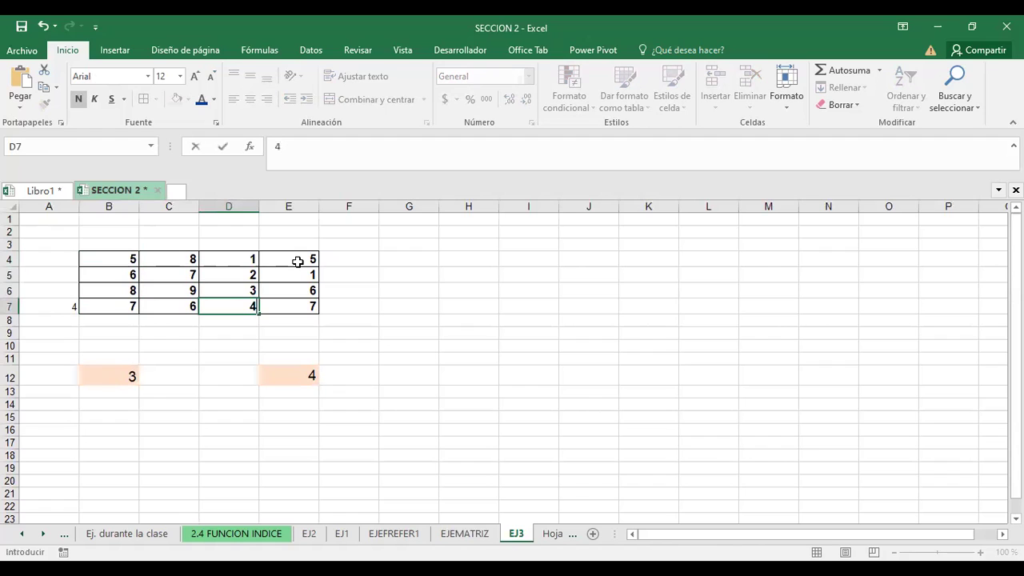
pyautogui.click(297, 262)
# Set column E to 5–8 (6, 7, 8 in E5:E7) and select B12's INDICE result.
pyautogui.press('Return')
pyautogui.write('6')
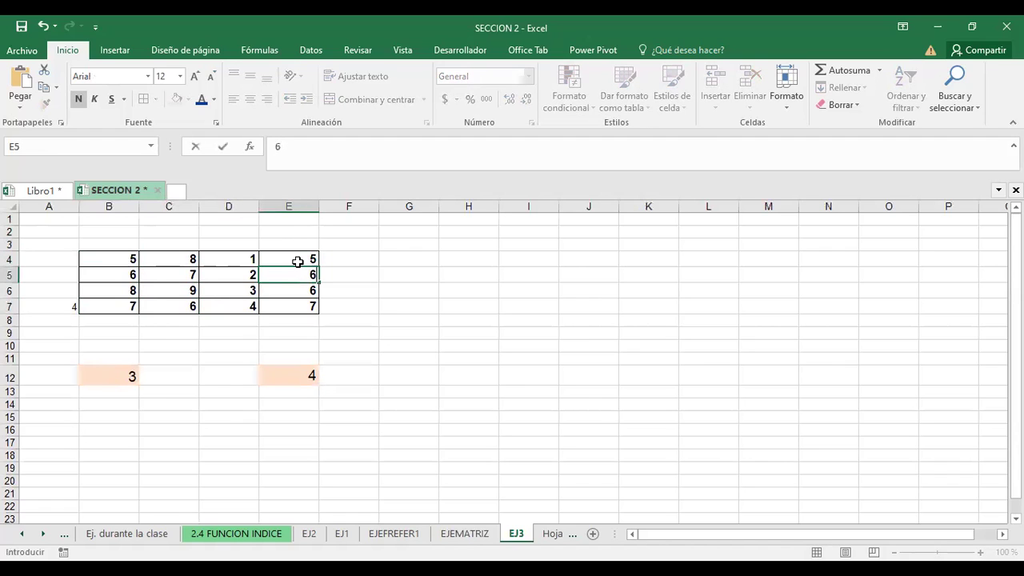
pyautogui.press('Return')
pyautogui.write('7')
pyautogui.press('Return')
pyautogui.write('8')
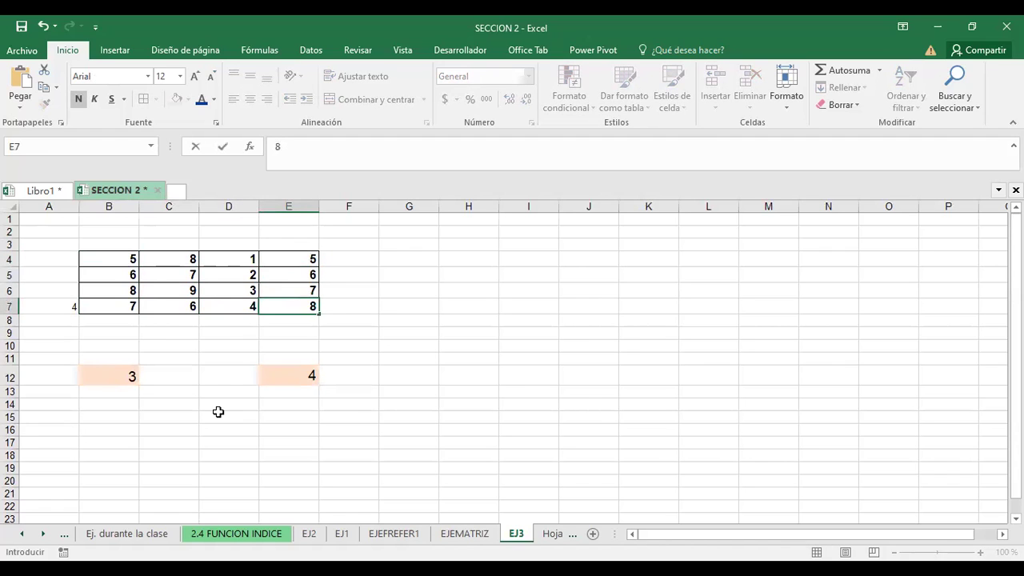
pyautogui.click(219, 413)
pyautogui.click(121, 376)
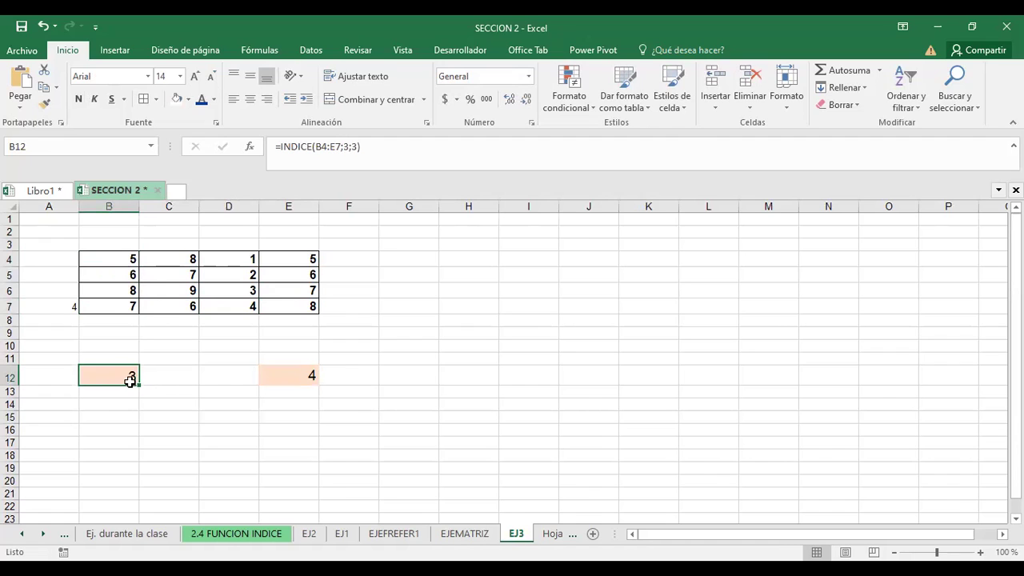
# Edit B12's =INDICE(B4:E7;3;3), highlighting the B4:E7 range and the row argument 3.
pyautogui.doubleClick(133, 378)
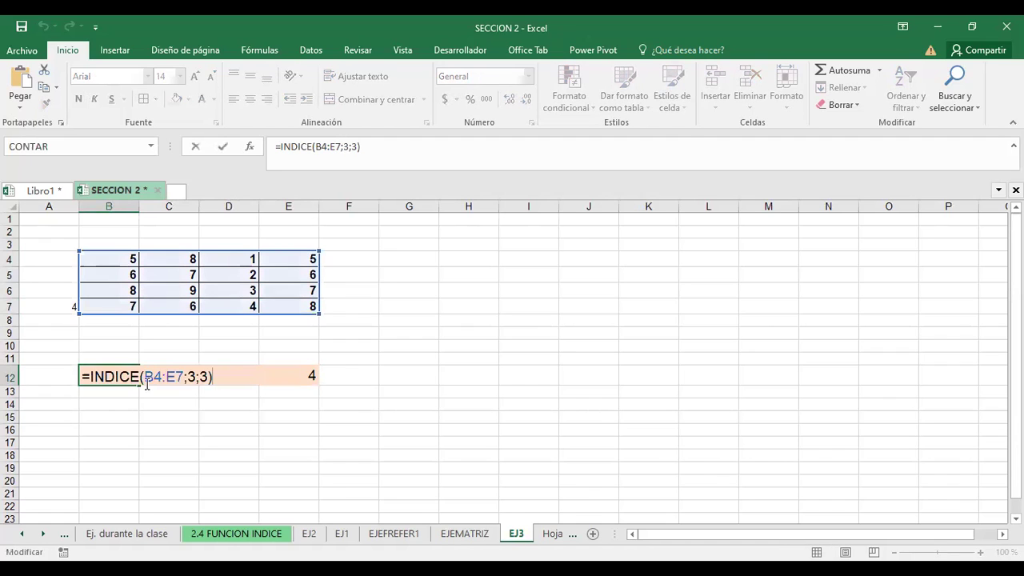
pyautogui.moveTo(143, 376); pyautogui.dragTo(185, 373)
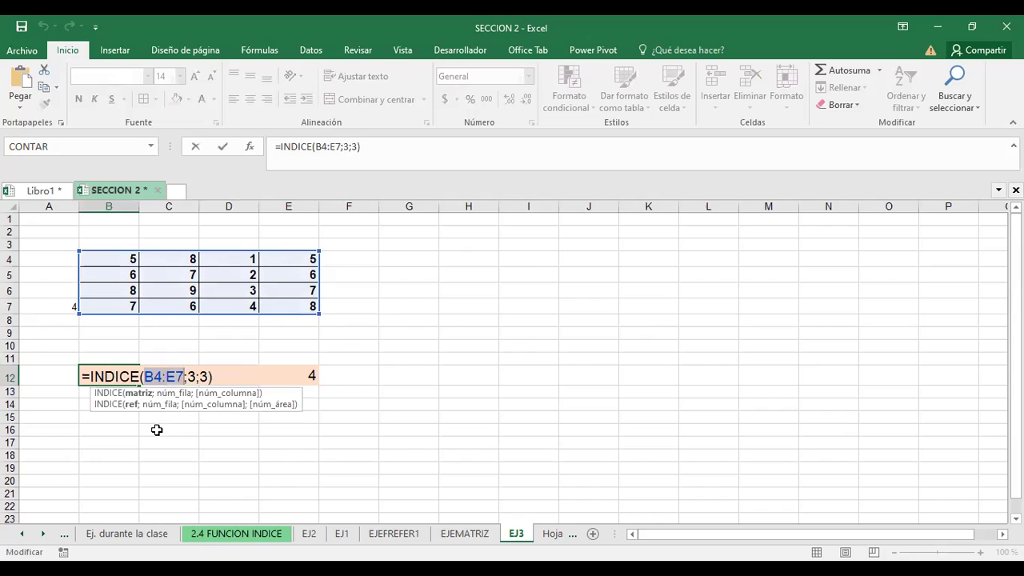
pyautogui.click(192, 377)
pyautogui.doubleClick(191, 377)
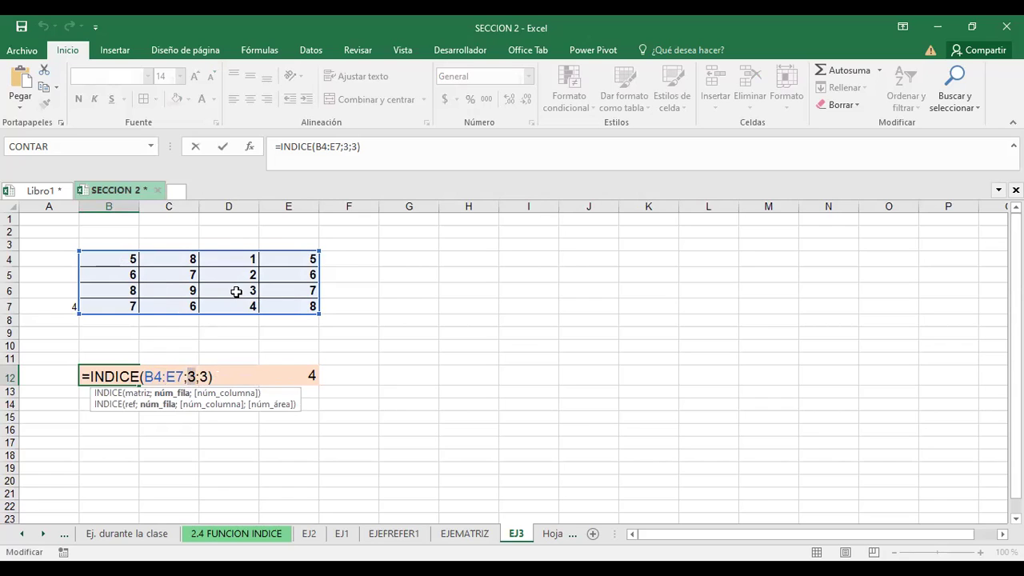
# Commit =INDICE(B4:E7;3;3) in B12 and compare its result 3 against cell D6.
pyautogui.press('Return')
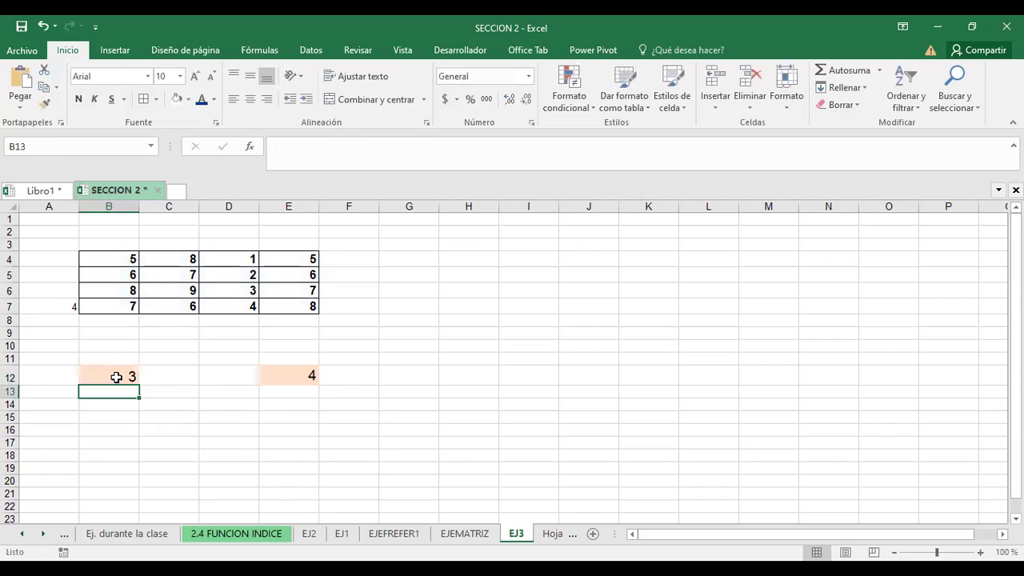
pyautogui.click(116, 376)
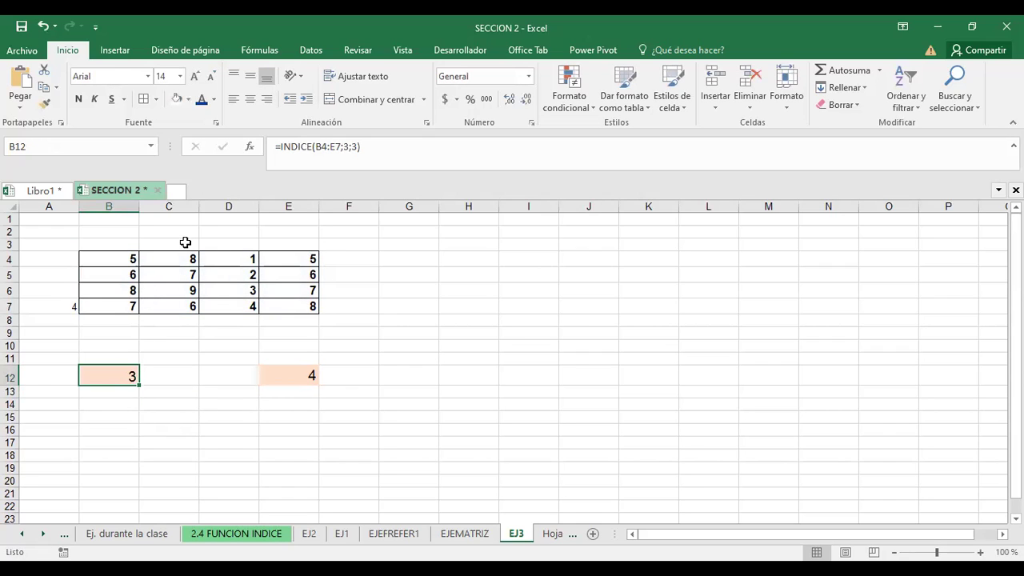
pyautogui.click(252, 290)
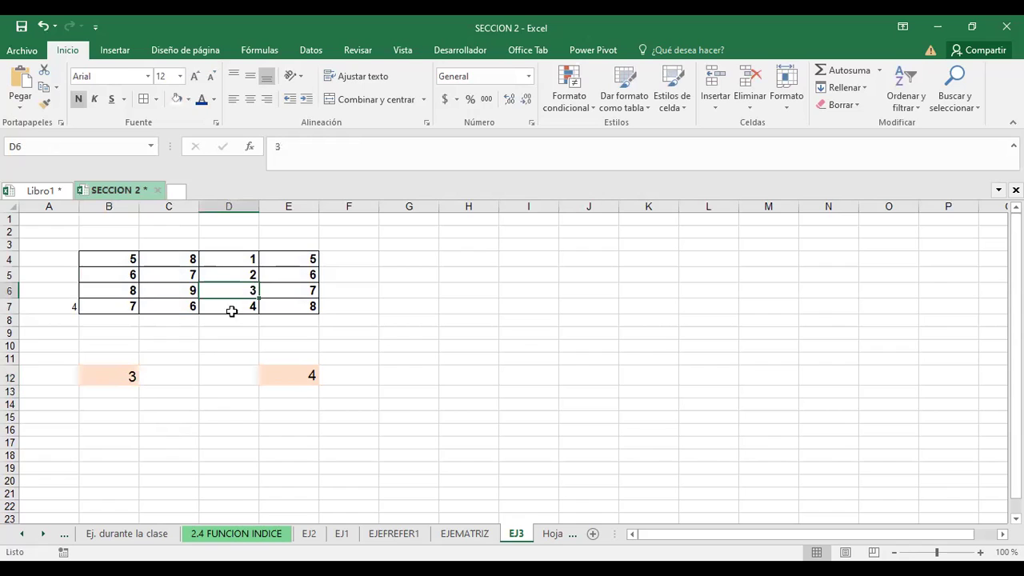
pyautogui.click(114, 377)
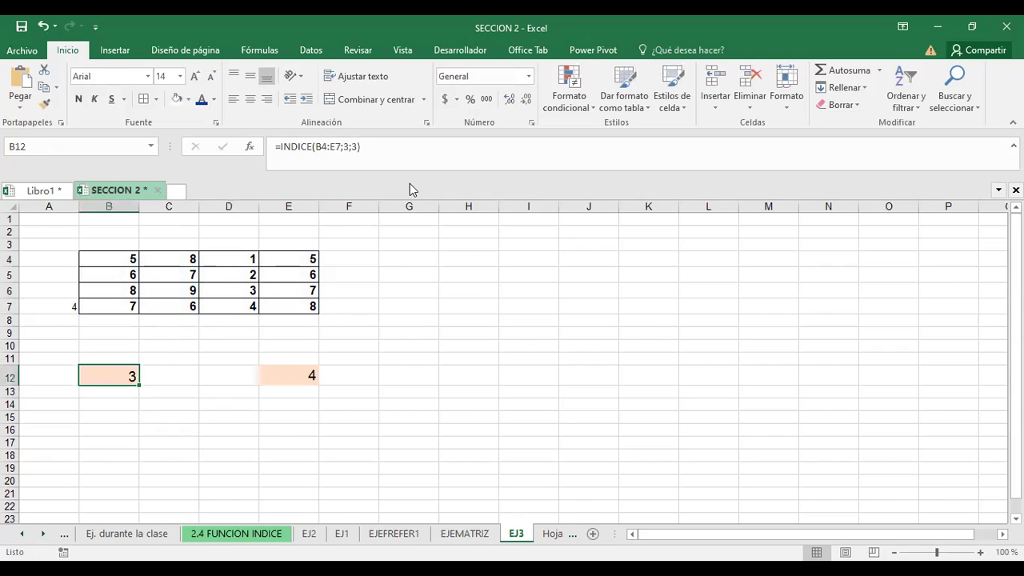
# Trace B12's precedents from the Fórmulas tab, remove the arrows, then select E12.
pyautogui.click(259, 49)
pyautogui.click(563, 70)
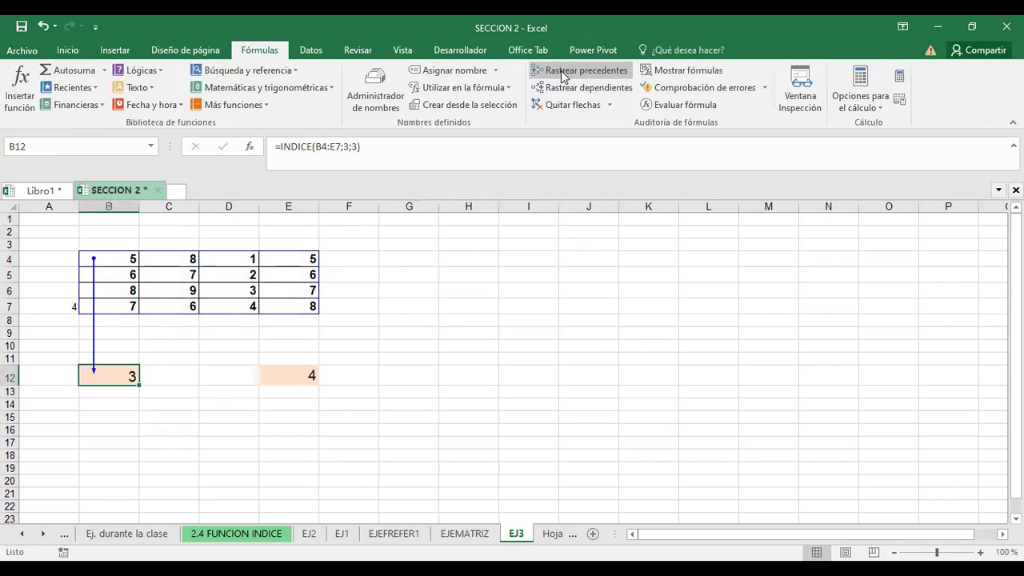
pyautogui.click(563, 105)
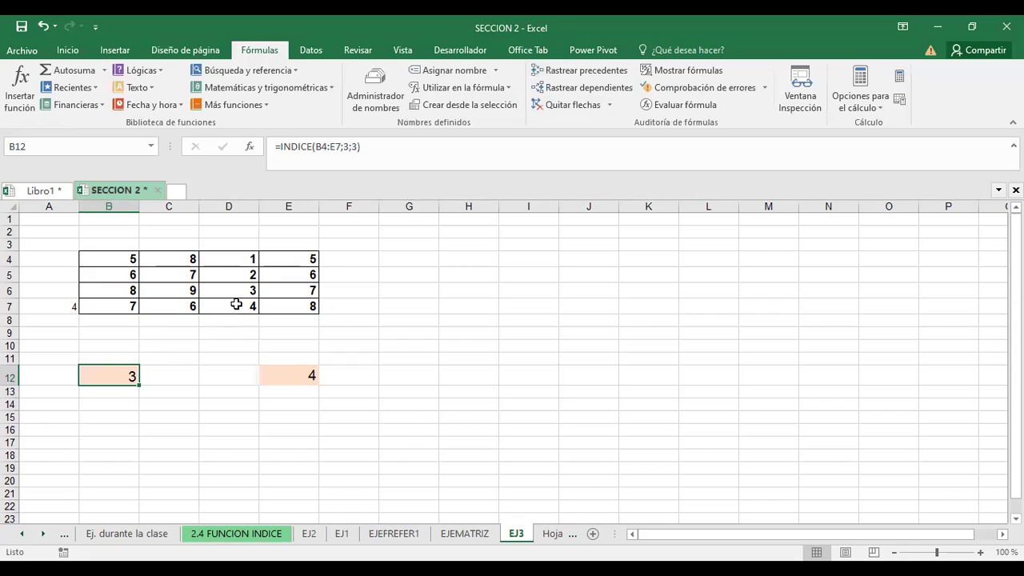
pyautogui.click(289, 383)
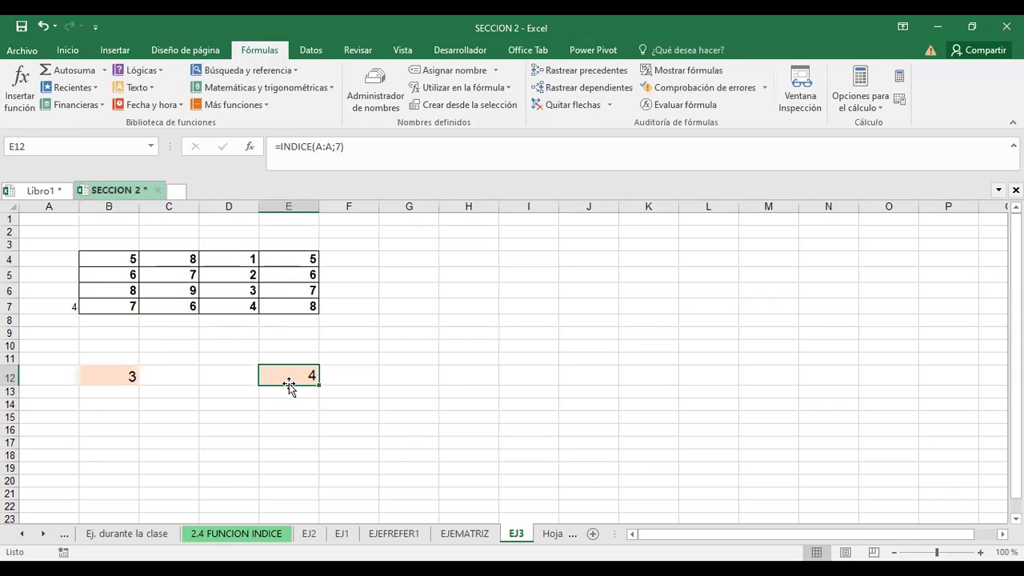
pyautogui.doubleClick(289, 385)
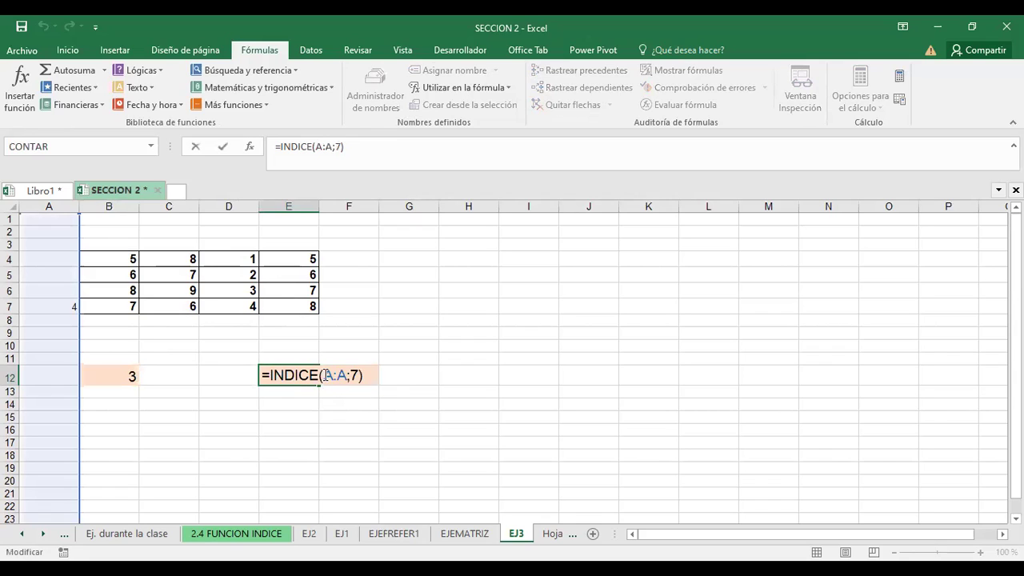
pyautogui.moveTo(324, 374); pyautogui.dragTo(347, 375)
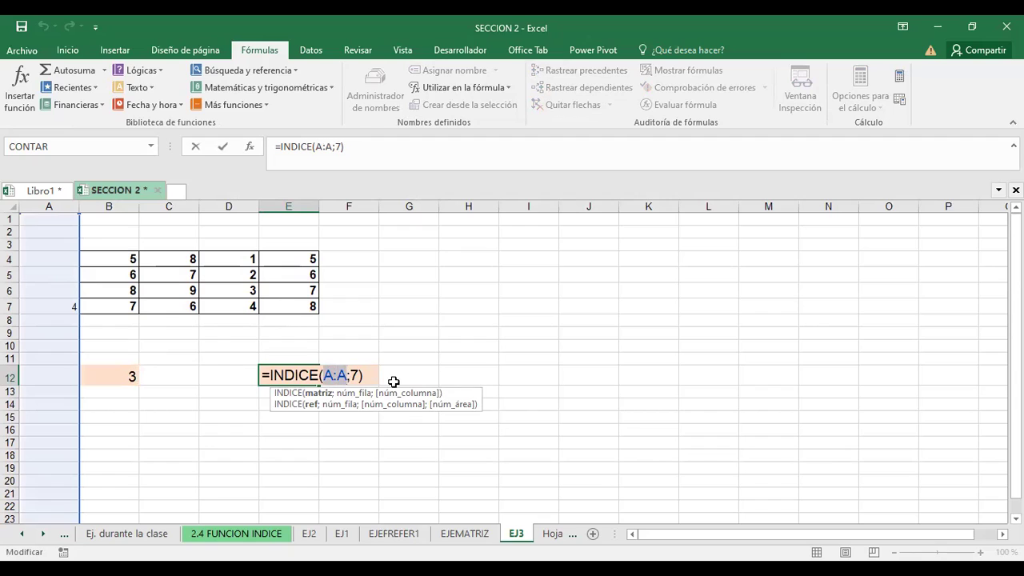
pyautogui.click(352, 374)
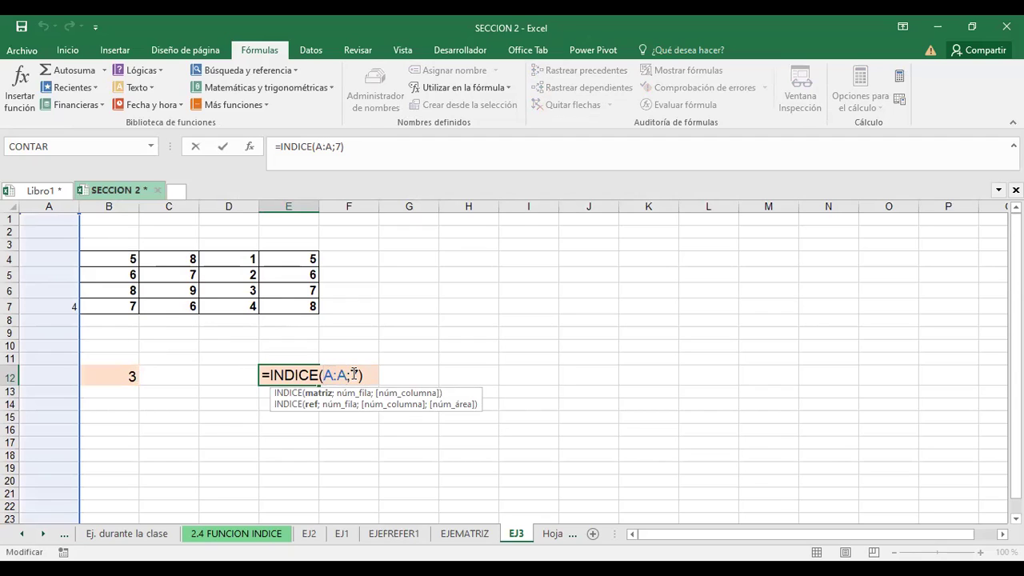
pyautogui.doubleClick(353, 374)
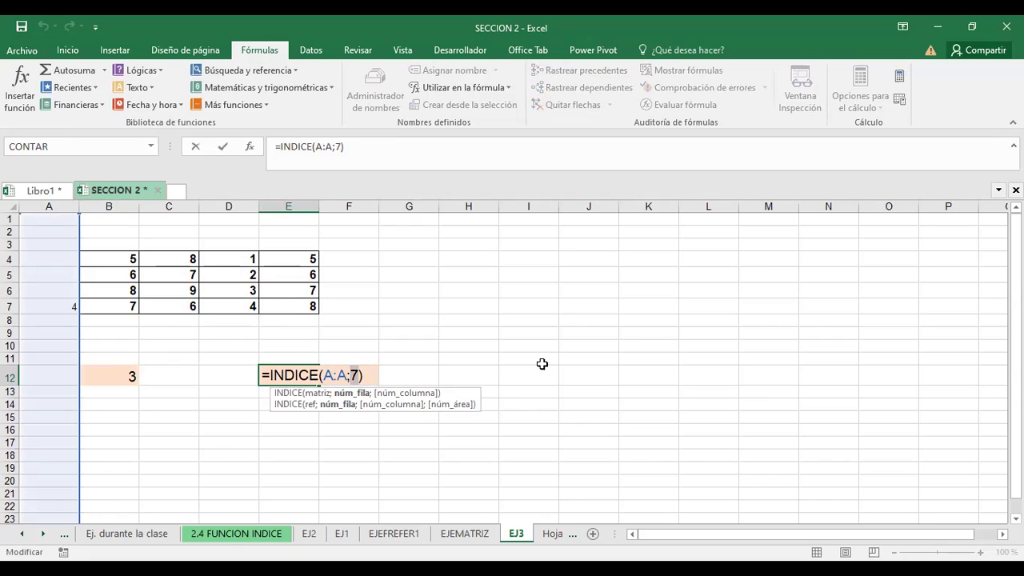
pyautogui.click(541, 364)
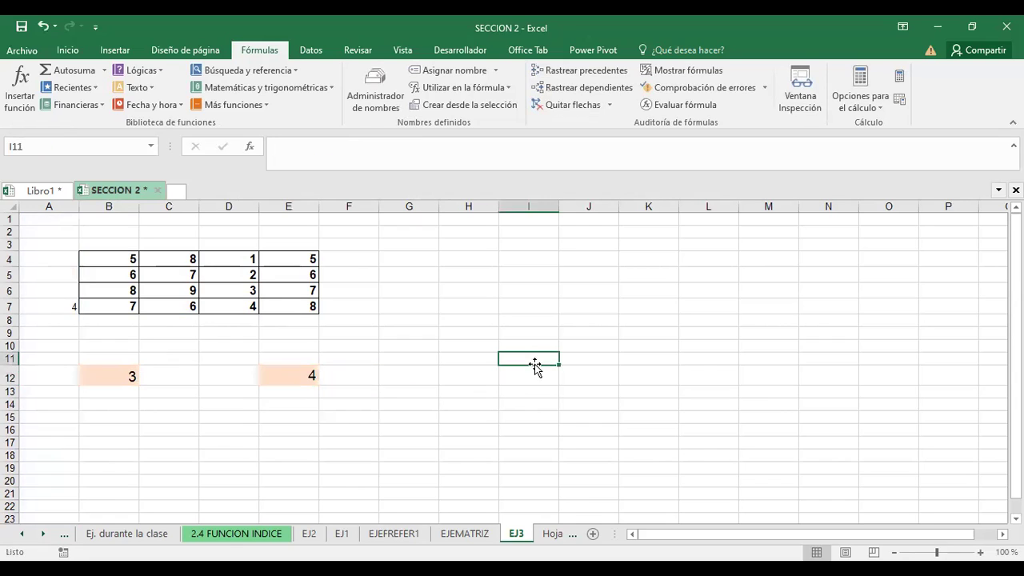
# Highlight the whole of column A as INDICE's range, then clear the selection.
pyautogui.click(67, 221)
pyautogui.keyDown('shift'); pyautogui.click(39, 418); pyautogui.keyUp('shift')
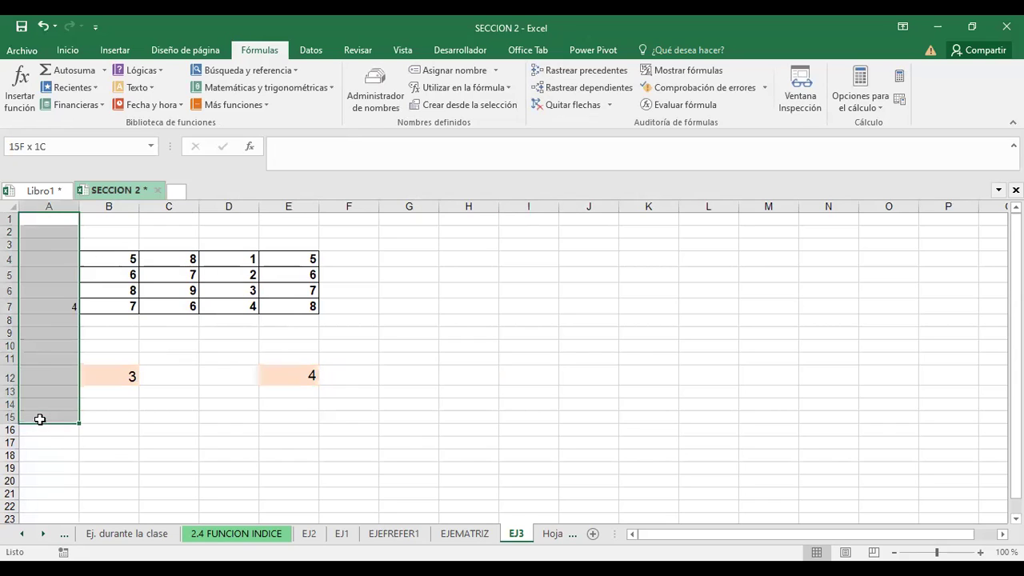
pyautogui.click(59, 205)
pyautogui.click(230, 374)
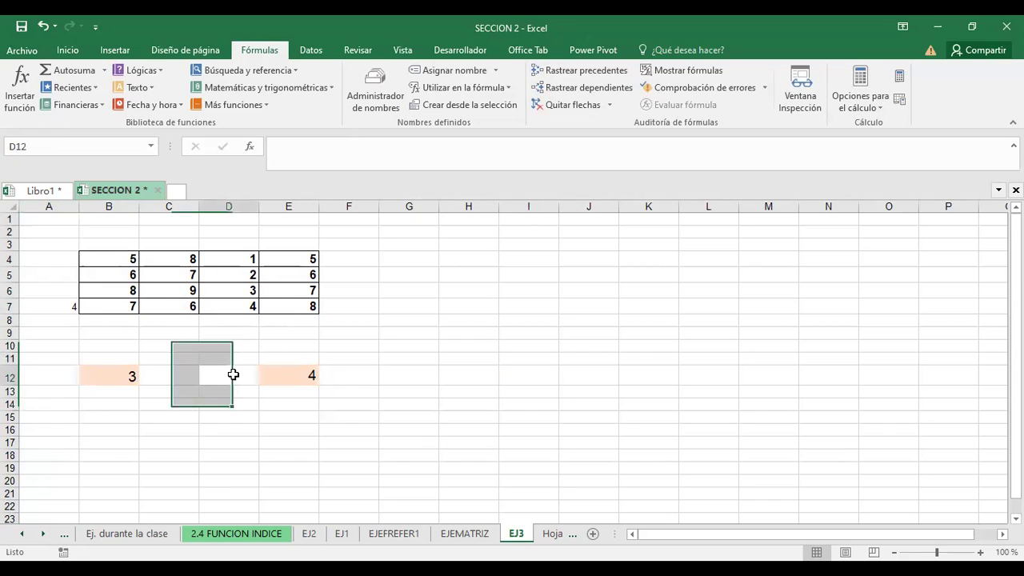
# Count down column A to A7, enter 6 there, and check E12's updated result.
pyautogui.click(56, 219)
pyautogui.click(64, 232)
pyautogui.click(61, 243)
pyautogui.click(61, 257)
pyautogui.click(61, 275)
pyautogui.click(61, 290)
pyautogui.click(61, 307)
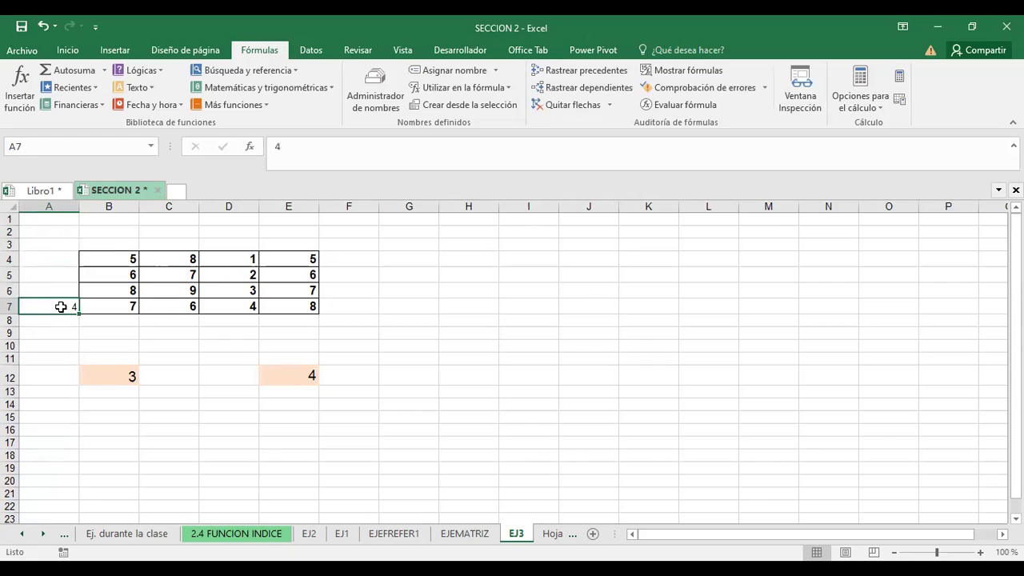
pyautogui.write('6')
pyautogui.press('Return')
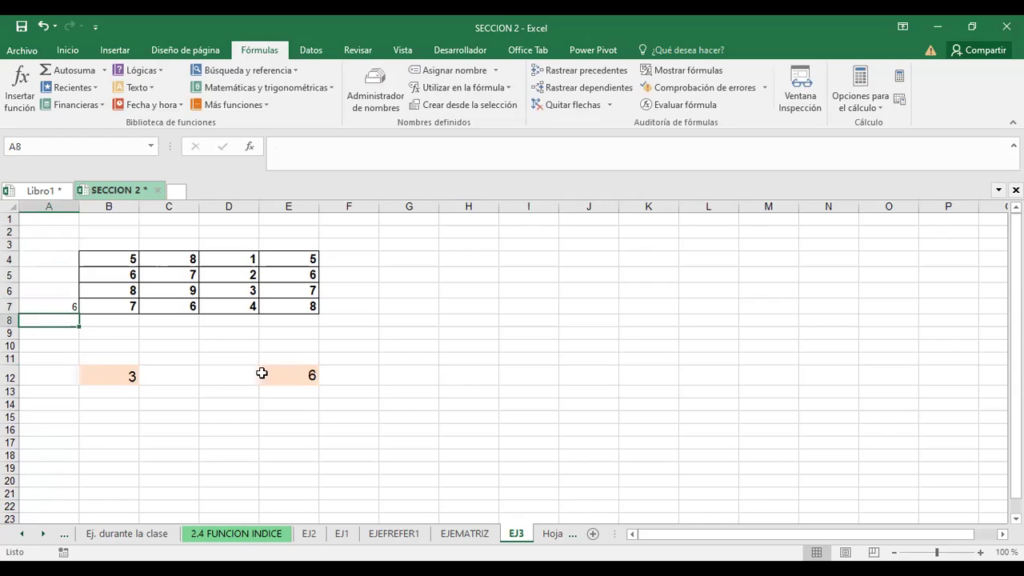
pyautogui.click(298, 376)
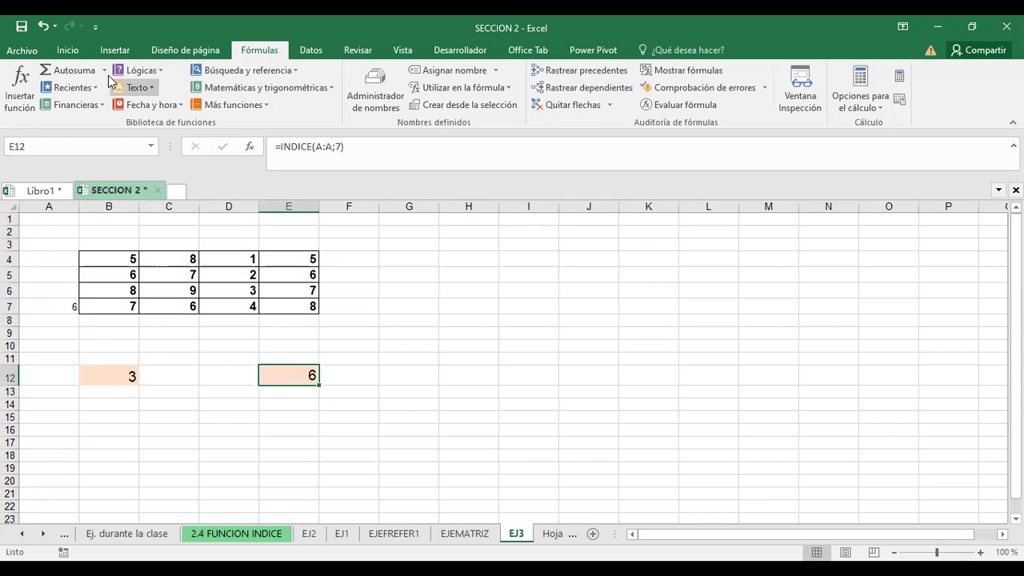
# Draw an arrow connector starting at A7 and ending at the INDICE result in E12.
pyautogui.click(112, 49)
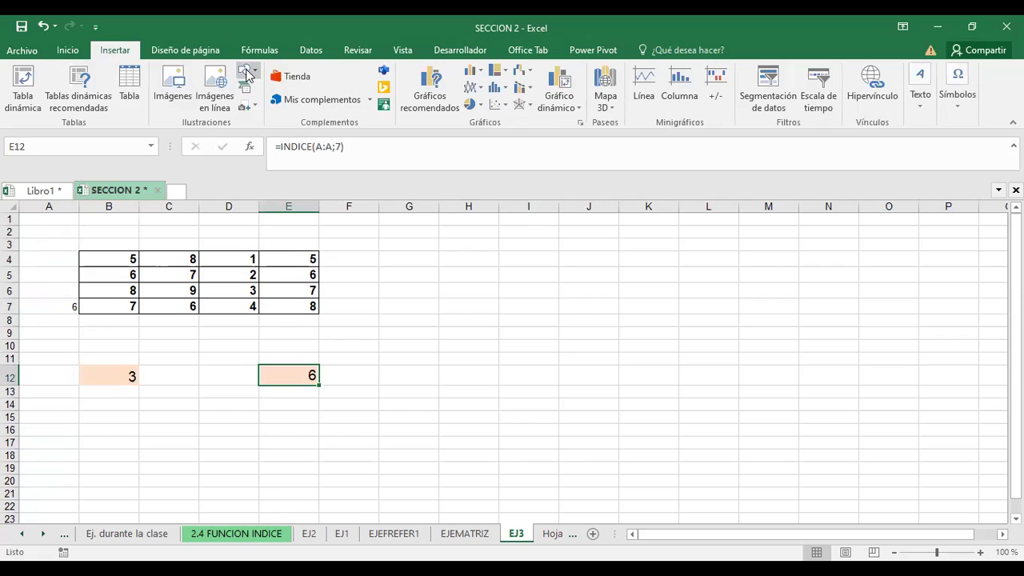
pyautogui.click(247, 74)
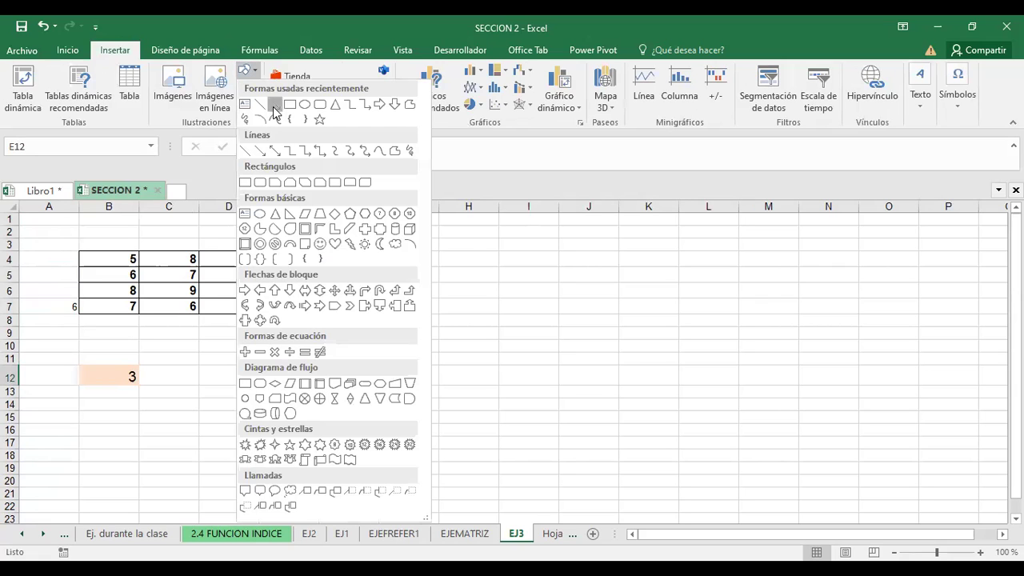
pyautogui.click(274, 112)
pyautogui.moveTo(81, 295)
pyautogui.mouseDown()
pyautogui.moveTo(153, 366)
pyautogui.moveTo(288, 374)
pyautogui.mouseUp()
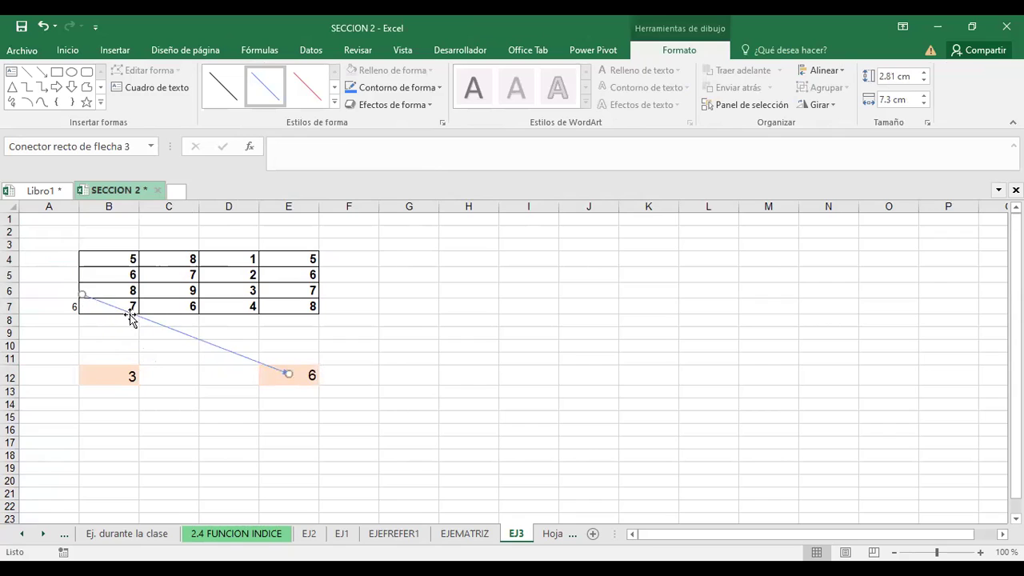
pyautogui.moveTo(82, 295); pyautogui.dragTo(81, 308)
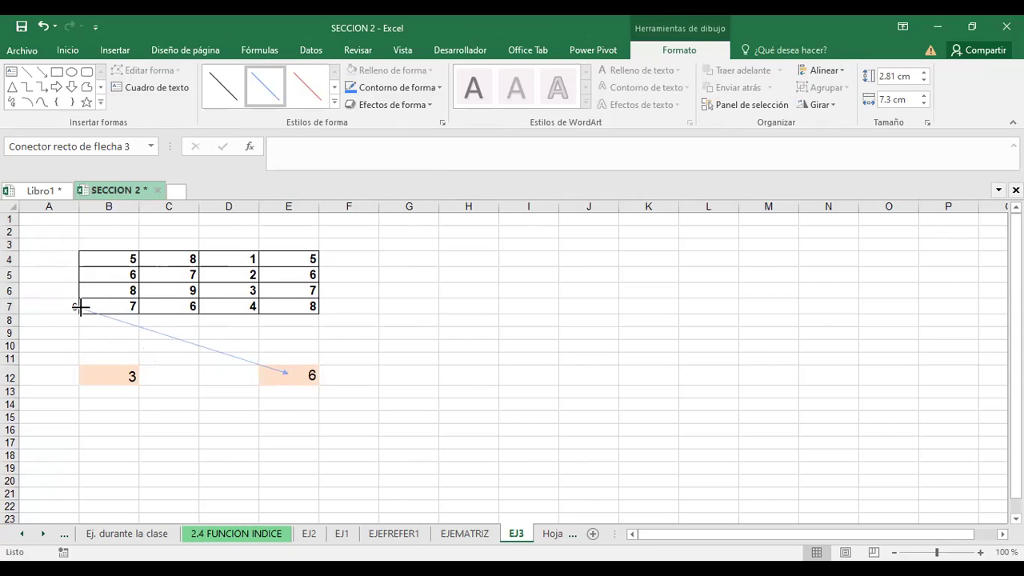
pyautogui.click(181, 426)
pyautogui.click(60, 312)
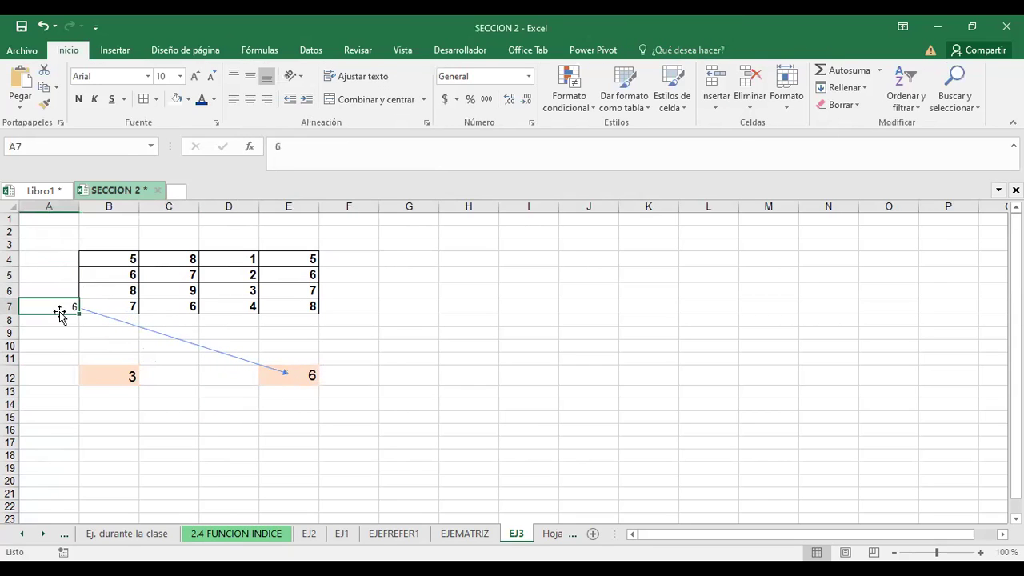
# Enter 1024 in A7 and confirm E12 now returns 1024.
pyautogui.write('1024')
pyautogui.press('Return')
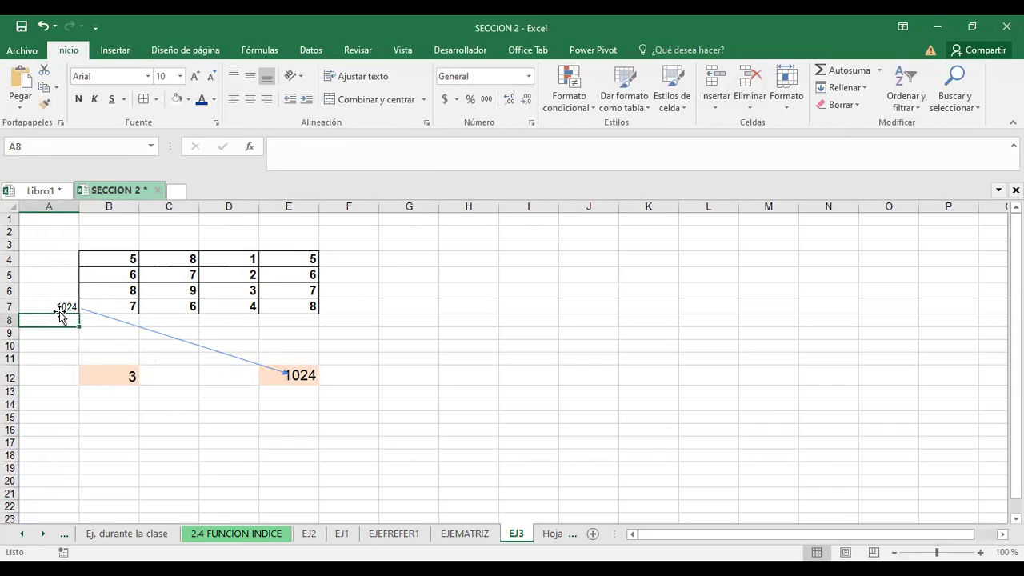
pyautogui.click(299, 376)
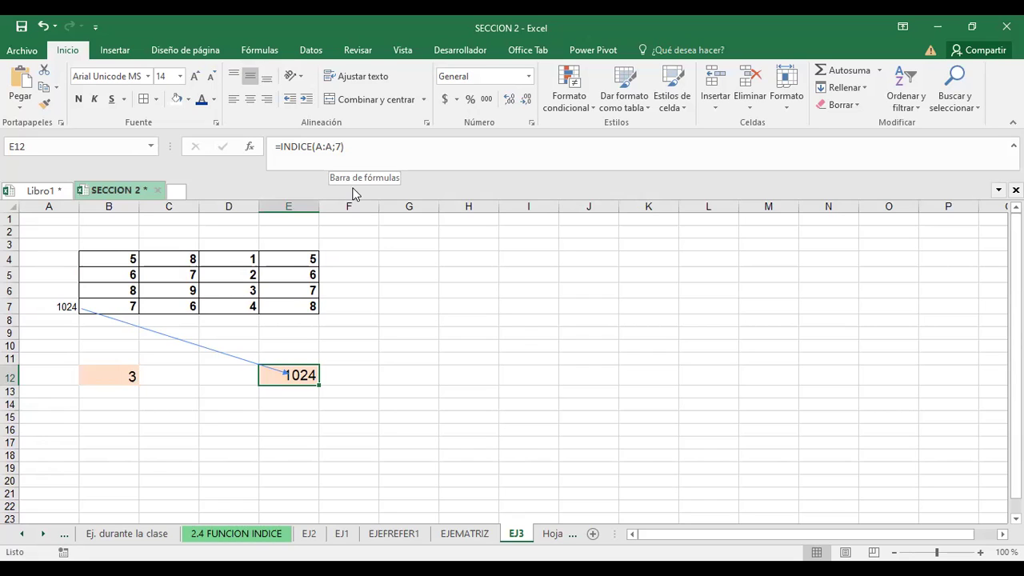
# Edit B12's row and column arguments to 4, giving =INDICE(B4:E7;4;4), which returns 8.
pyautogui.click(102, 377)
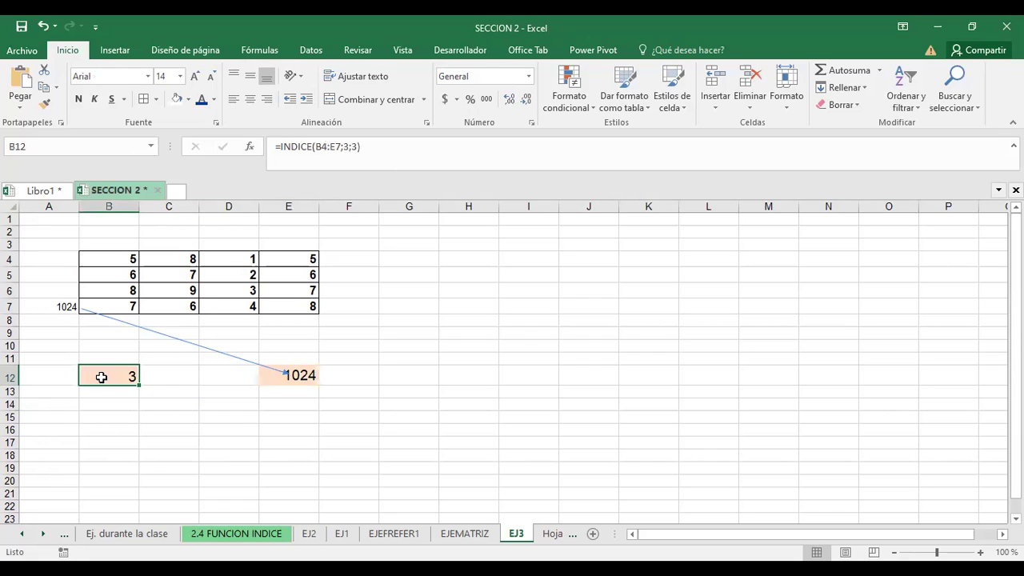
pyautogui.press('F2')
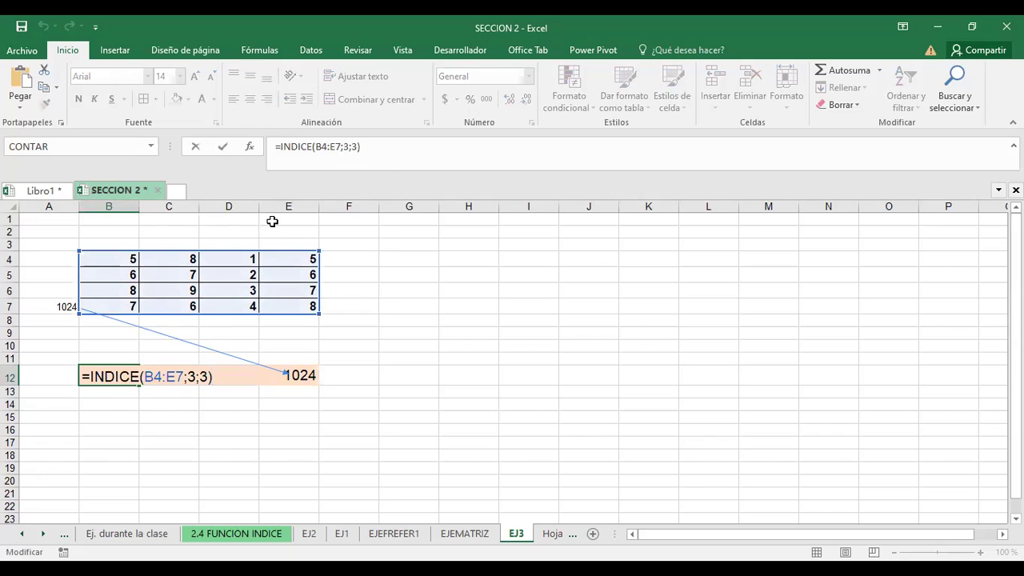
pyautogui.click(194, 377)
pyautogui.press('BackSpace')
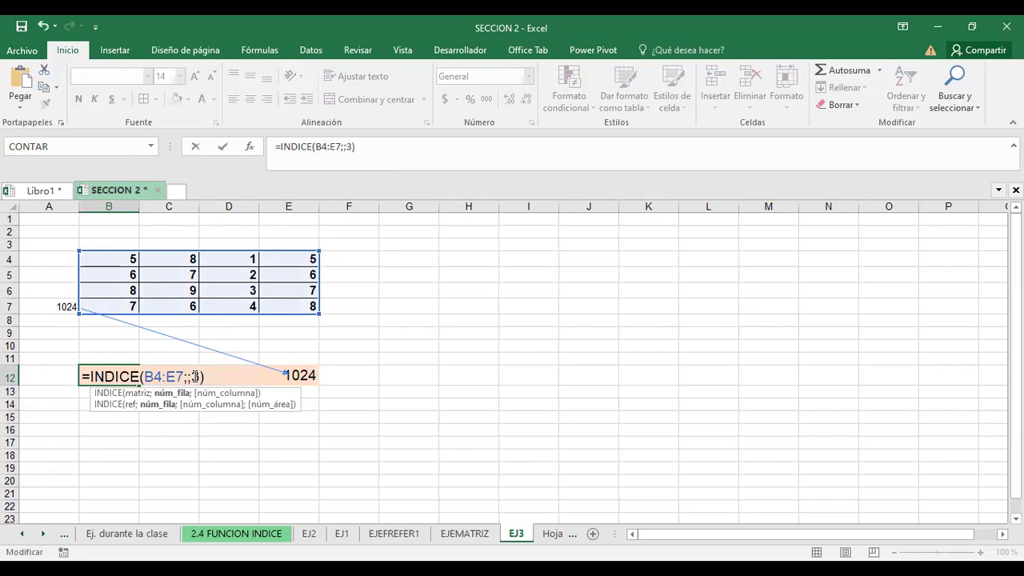
pyautogui.write('4')
pyautogui.click(207, 374)
pyautogui.press('BackSpace')
pyautogui.write('4')
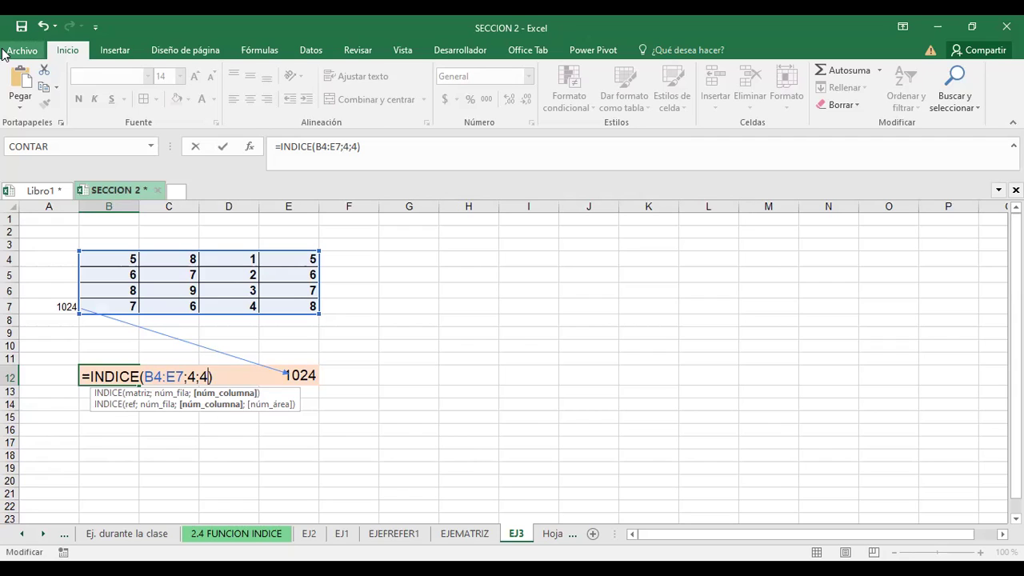
pyautogui.press('Return')
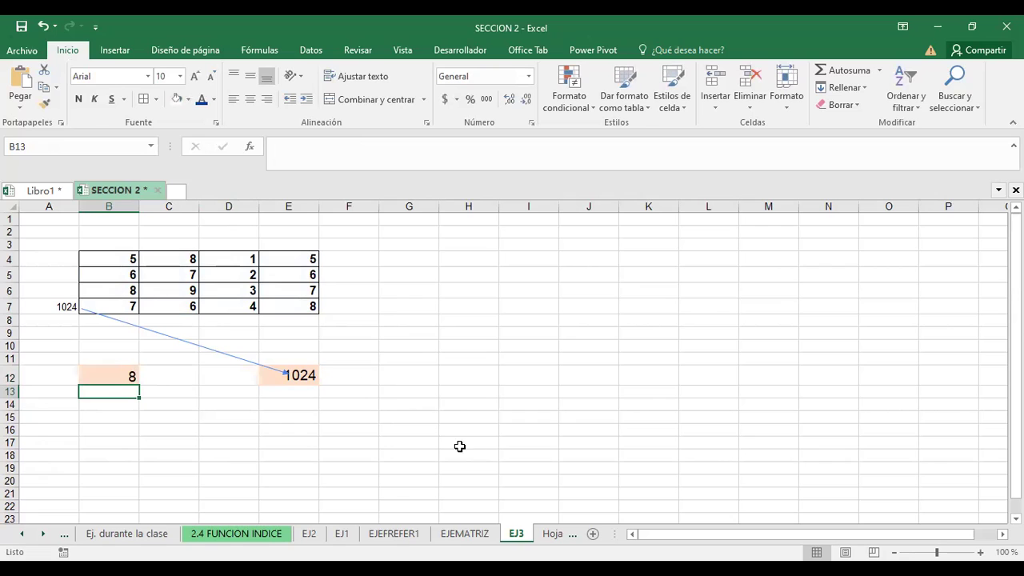
# Switch to the EJEFREFER1 sheet and open B15's formula, cancelling an accidental edit.
pyautogui.click(458, 534)
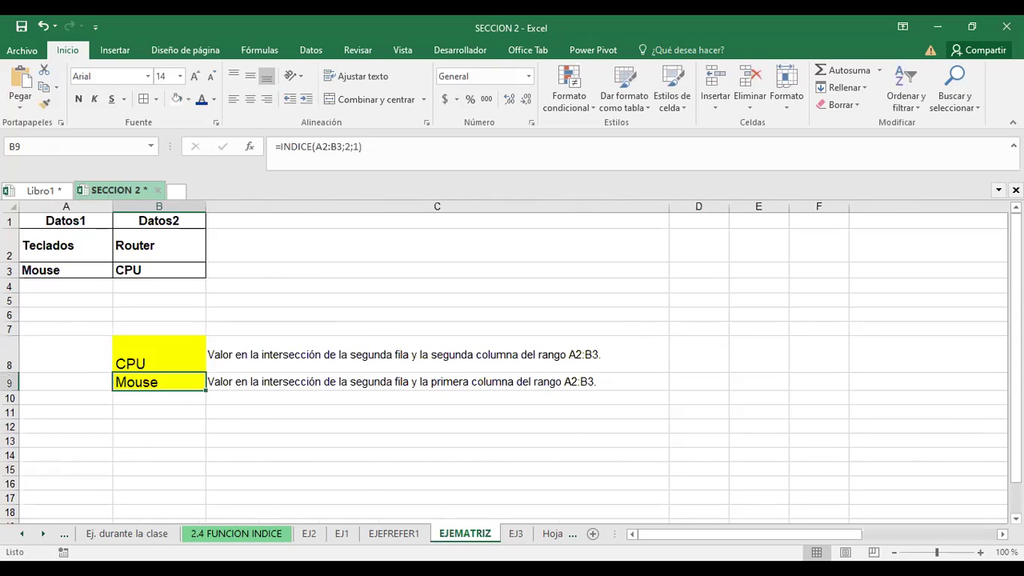
pyautogui.click(386, 537)
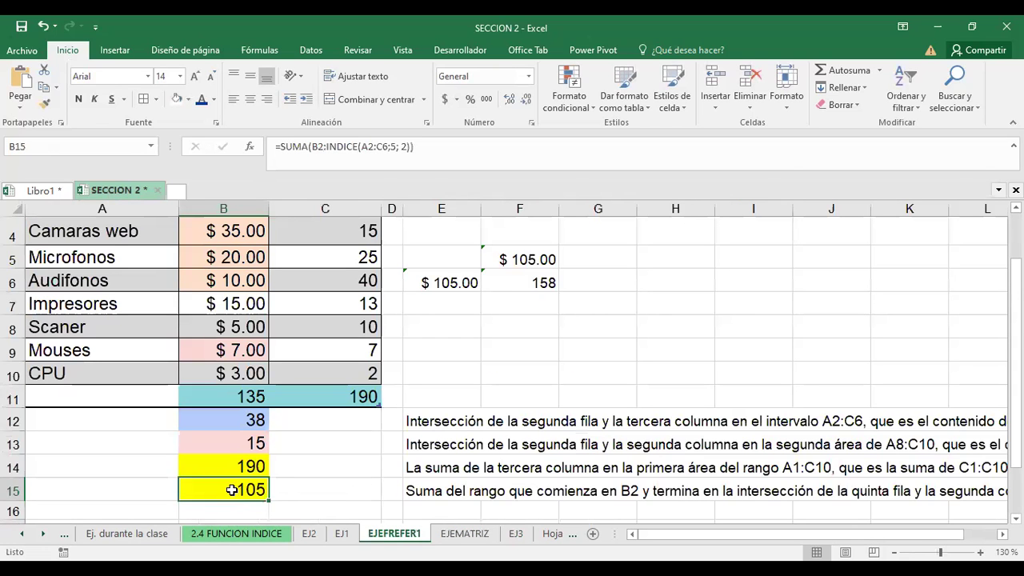
pyautogui.press('F2')
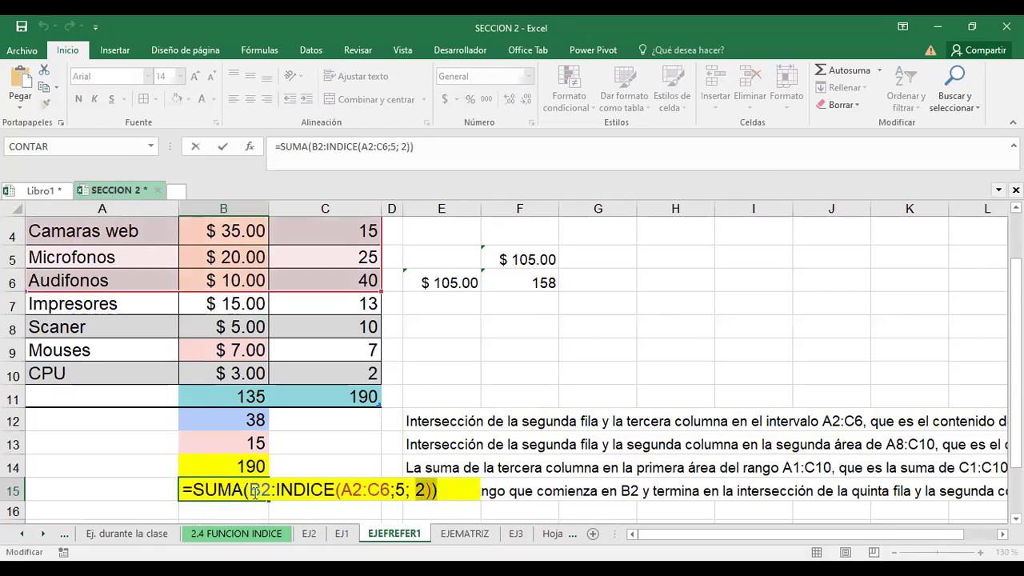
pyautogui.moveTo(440, 491); pyautogui.dragTo(160, 492)
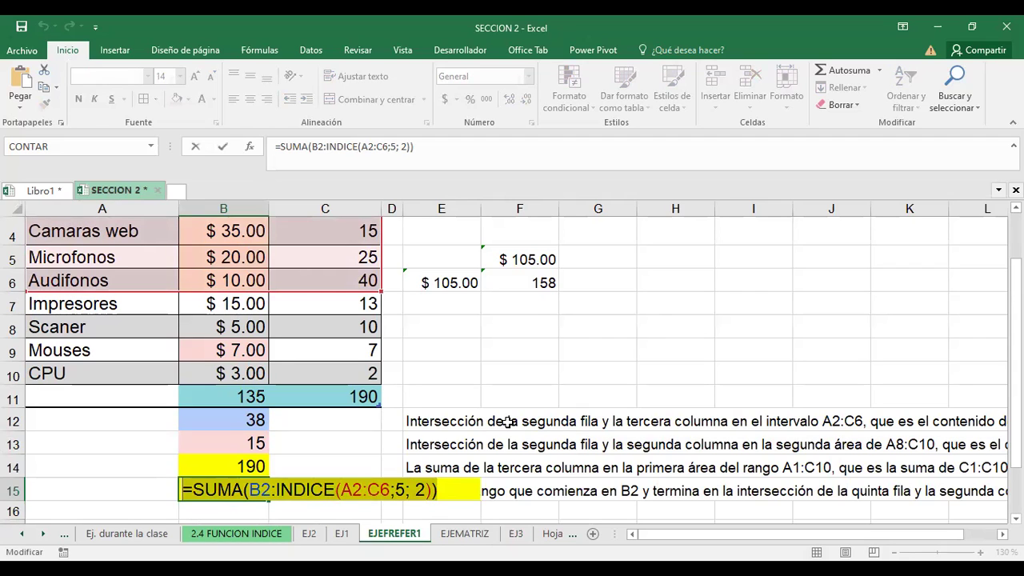
pyautogui.click(460, 368)
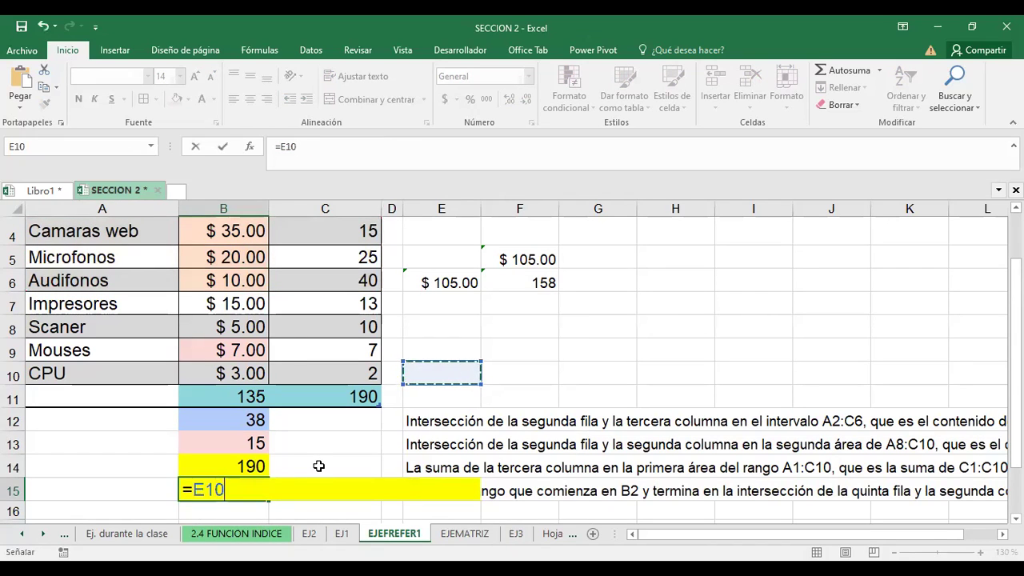
pyautogui.press('Escape')
pyautogui.press('F2')
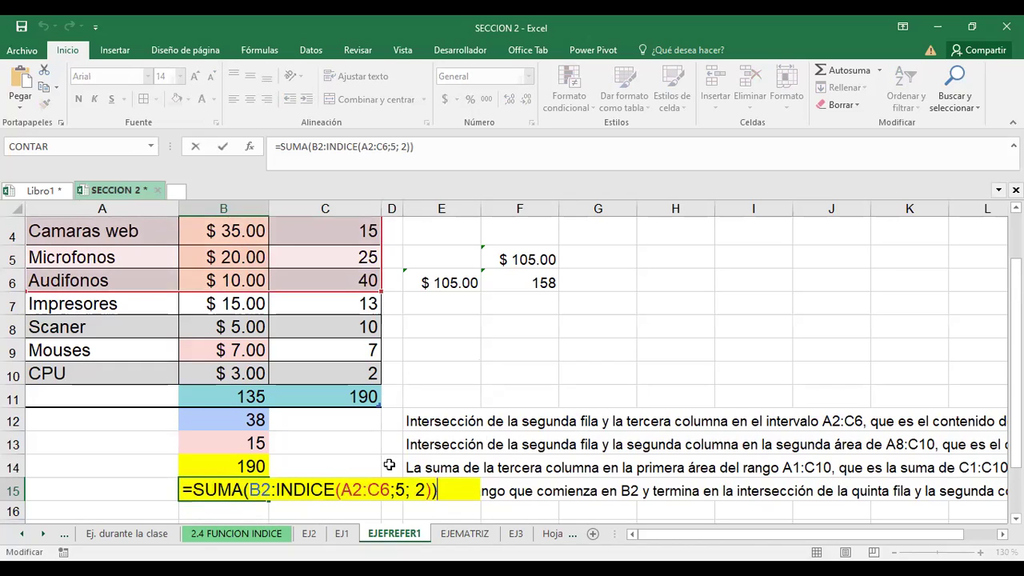
pyautogui.click(509, 364)
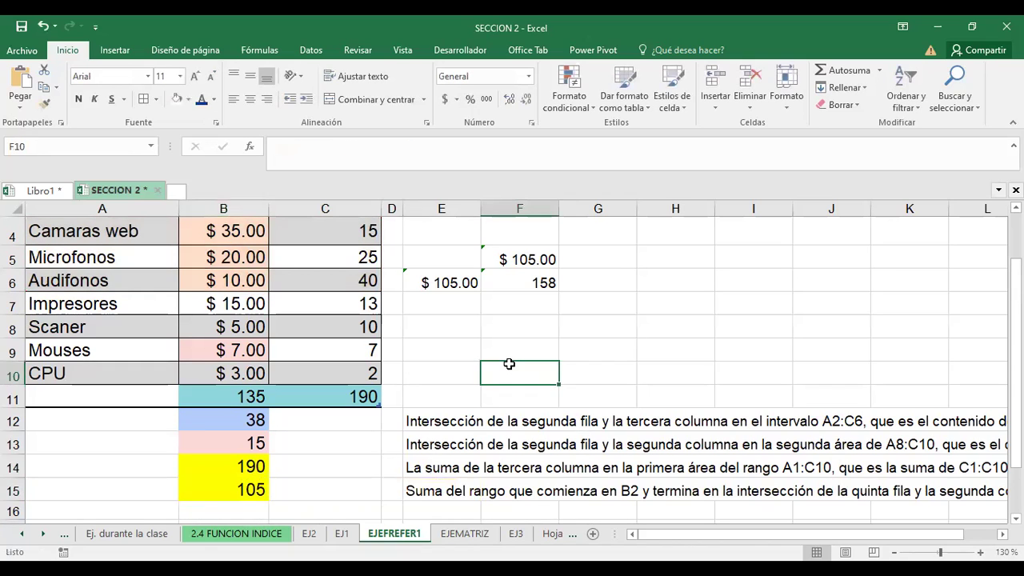
# Walk through =SUMA(B2:INDICE(A2:C6;5;2)) in B15, highlighting B2 and INDICE, and commit unchanged.
pyautogui.click(264, 490)
pyautogui.press('F2')
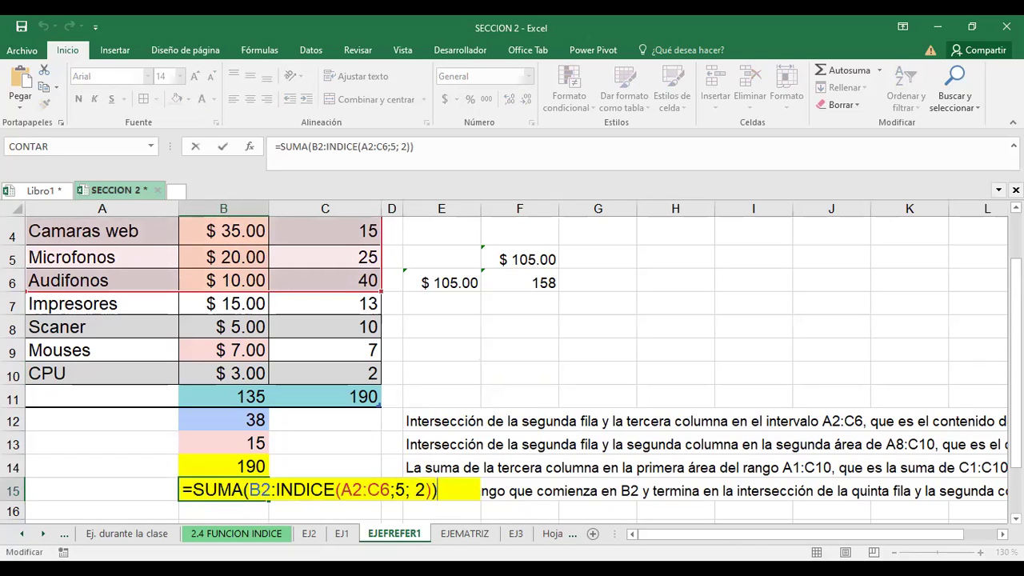
pyautogui.press('Home')
pyautogui.press('Right')
pyautogui.press('Right')
pyautogui.press('Right')
pyautogui.press('Right')
pyautogui.press('Right')
pyautogui.press('Right')
pyautogui.press('Right')
pyautogui.moveTo(246, 485); pyautogui.dragTo(263, 489)
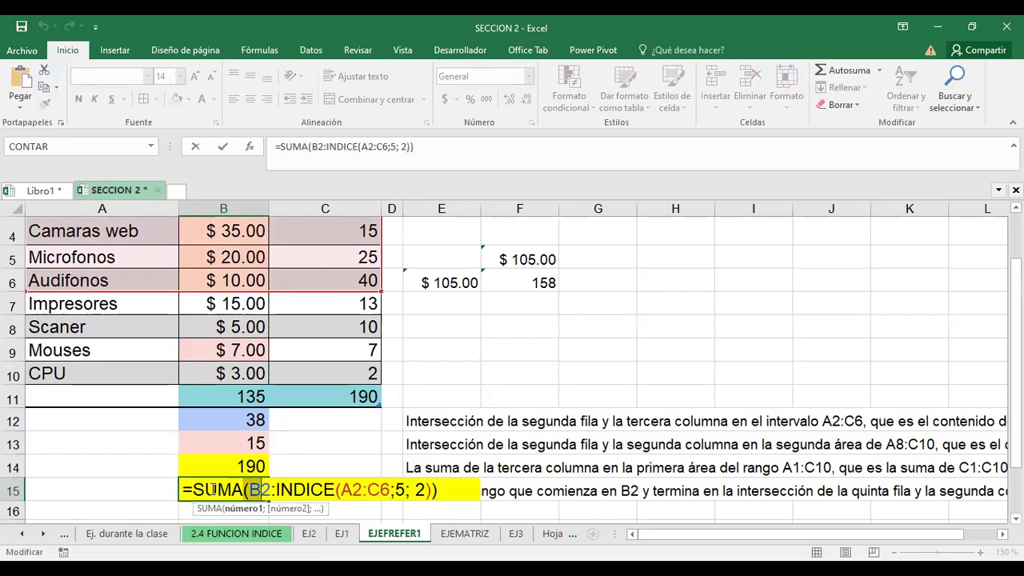
pyautogui.click(280, 490)
pyautogui.moveTo(277, 490); pyautogui.dragTo(307, 488)
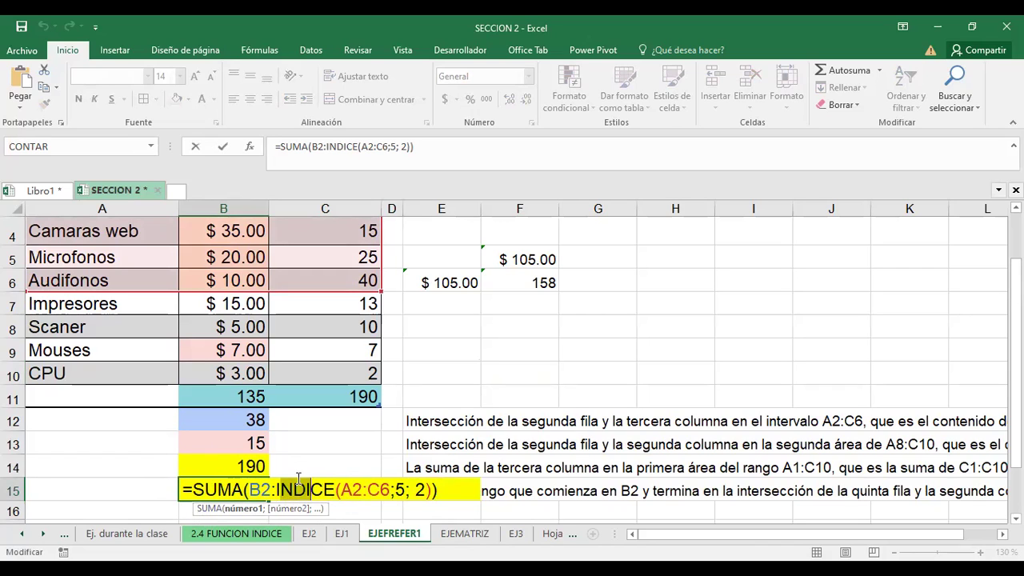
pyautogui.moveTo(299, 479); pyautogui.dragTo(385, 496)
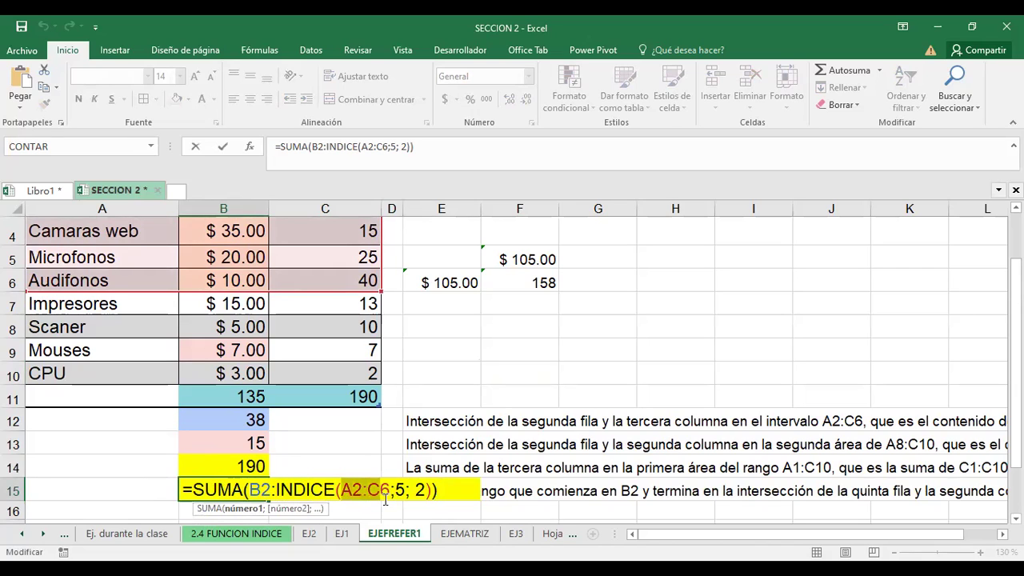
pyautogui.click(428, 491)
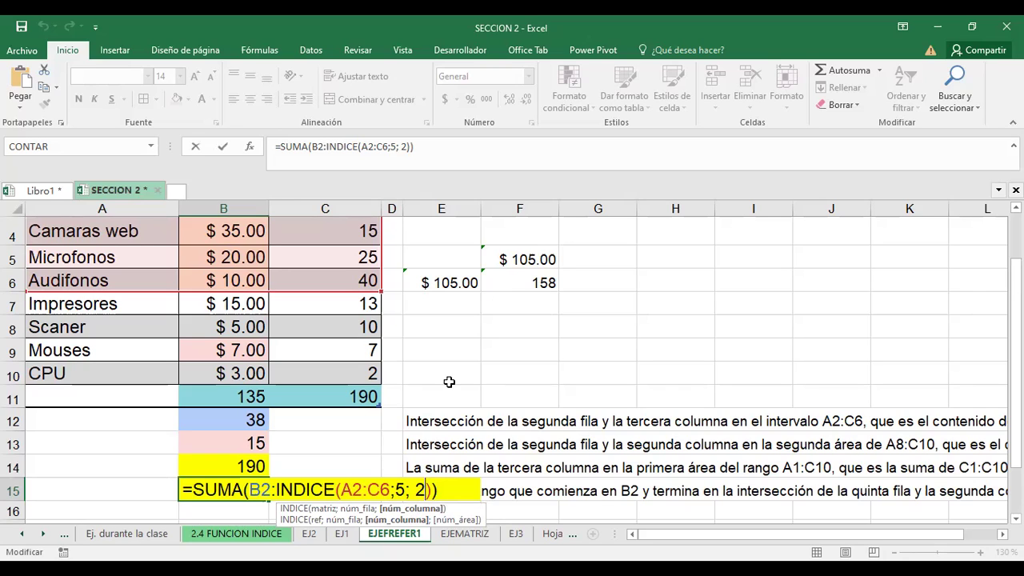
pyautogui.press('Return')
# Go to Hoja3 and select D13, whose =INDICE(A5:F10;1;2) returns Carlos.
pyautogui.click(476, 534)
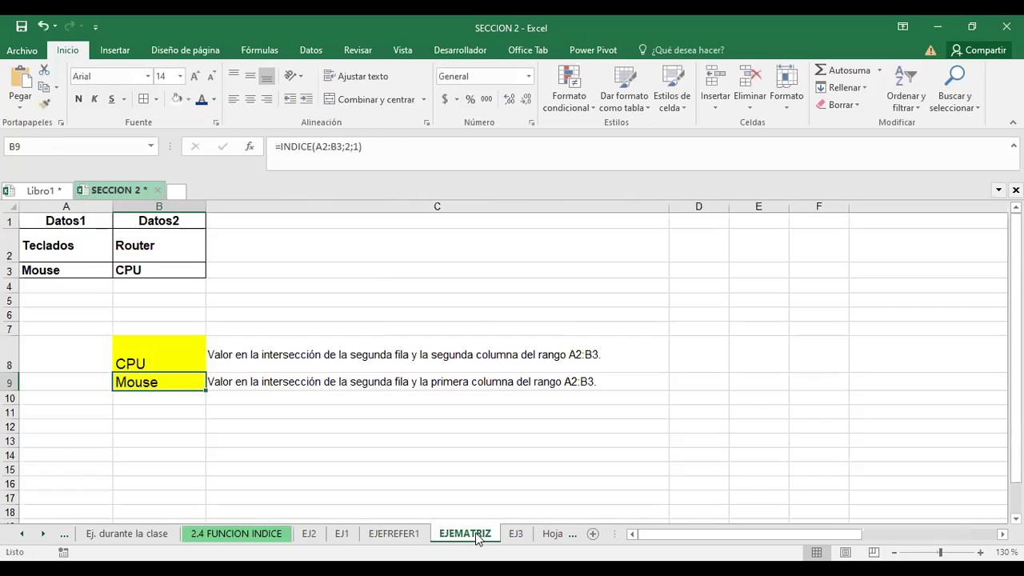
pyautogui.click(561, 535)
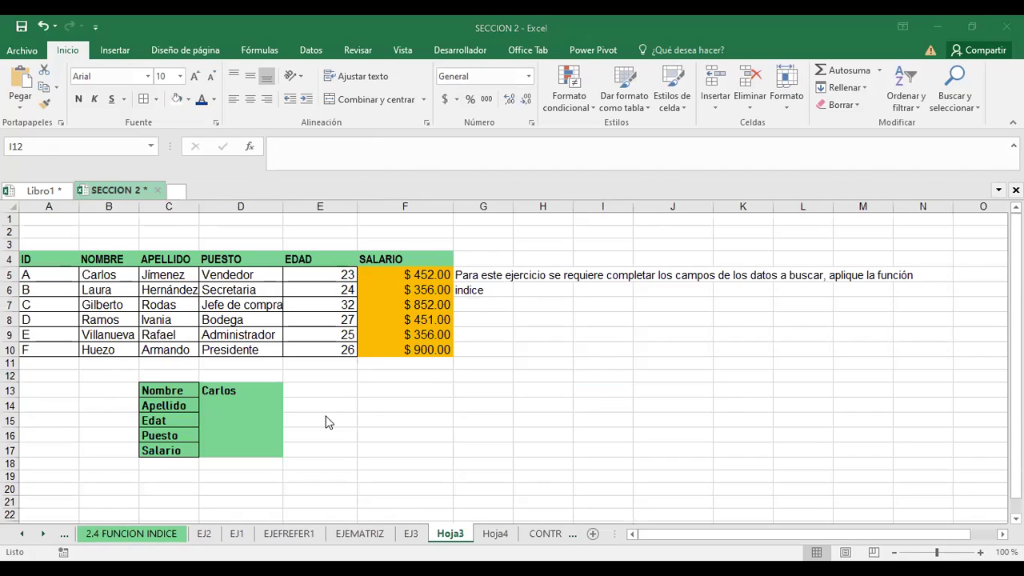
pyautogui.click(234, 390)
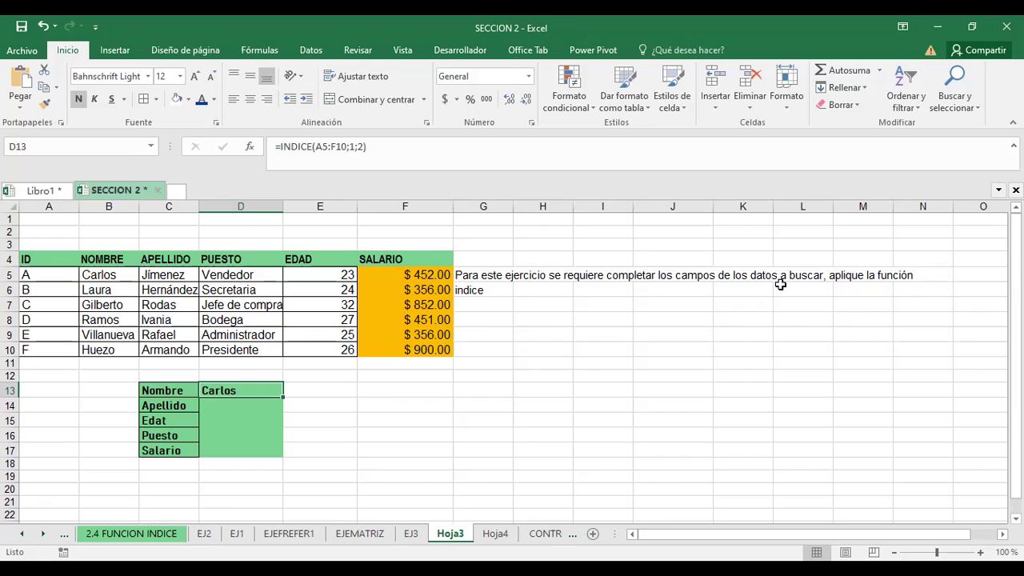
# Review D13's formula, then enlarge the C14:D17 form cells to font size 14.
pyautogui.doubleClick(221, 388)
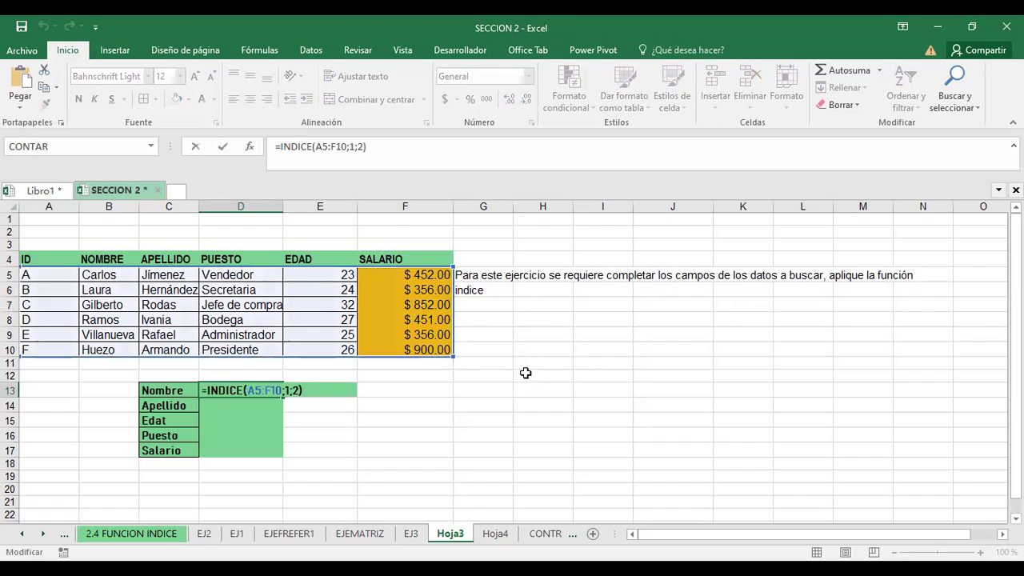
pyautogui.hotkey('ctrl', 'Return')
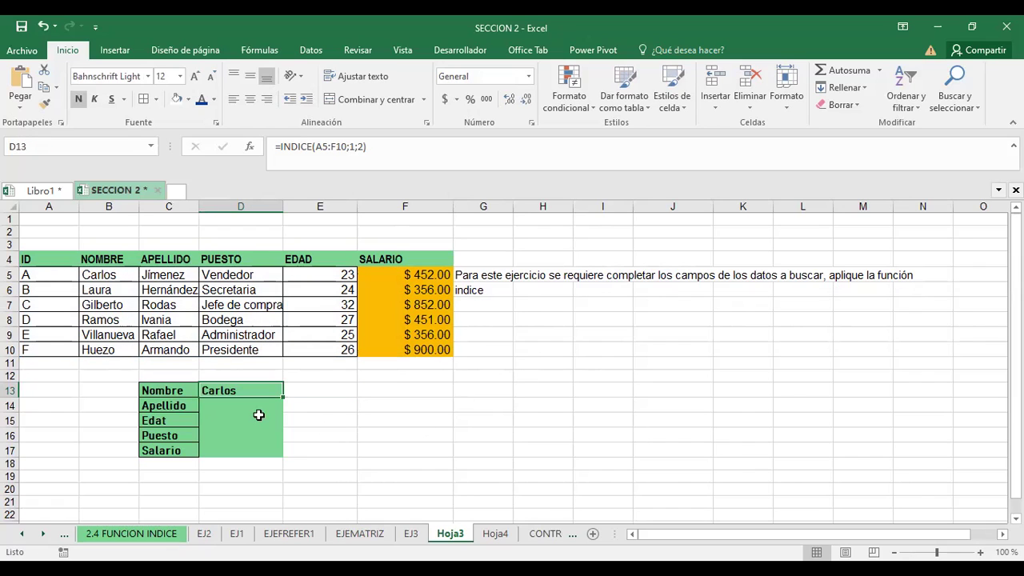
pyautogui.moveTo(164, 406); pyautogui.dragTo(245, 445)
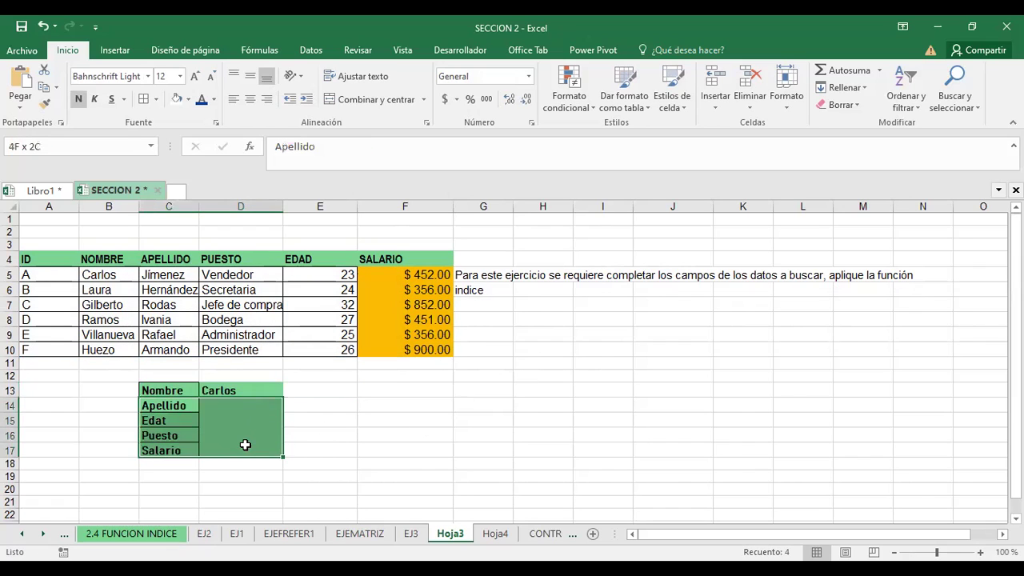
pyautogui.click(194, 77)
pyautogui.click(339, 406)
# Correct the C15 label from Edat to Edad.
pyautogui.click(176, 406)
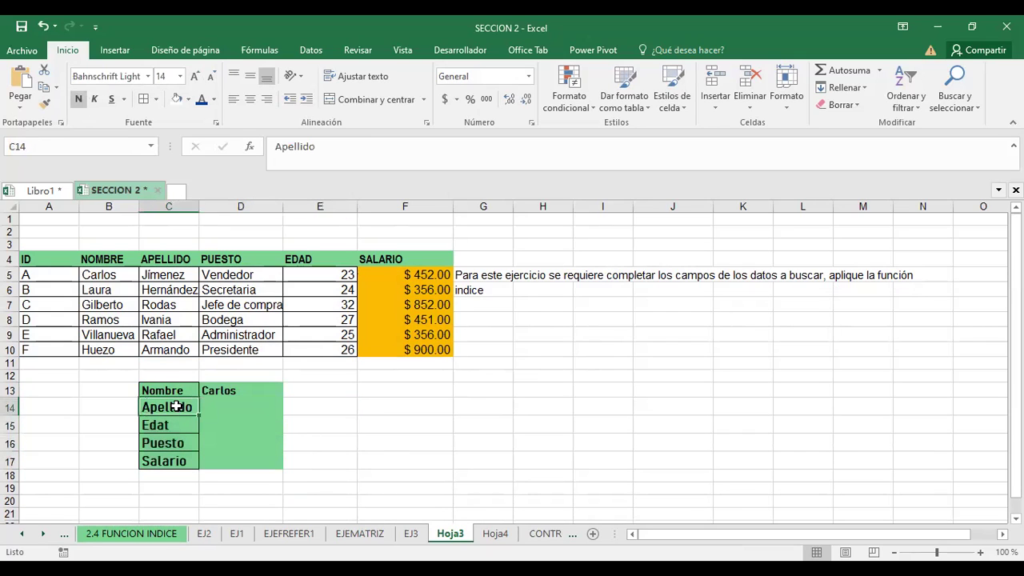
pyautogui.click(170, 423)
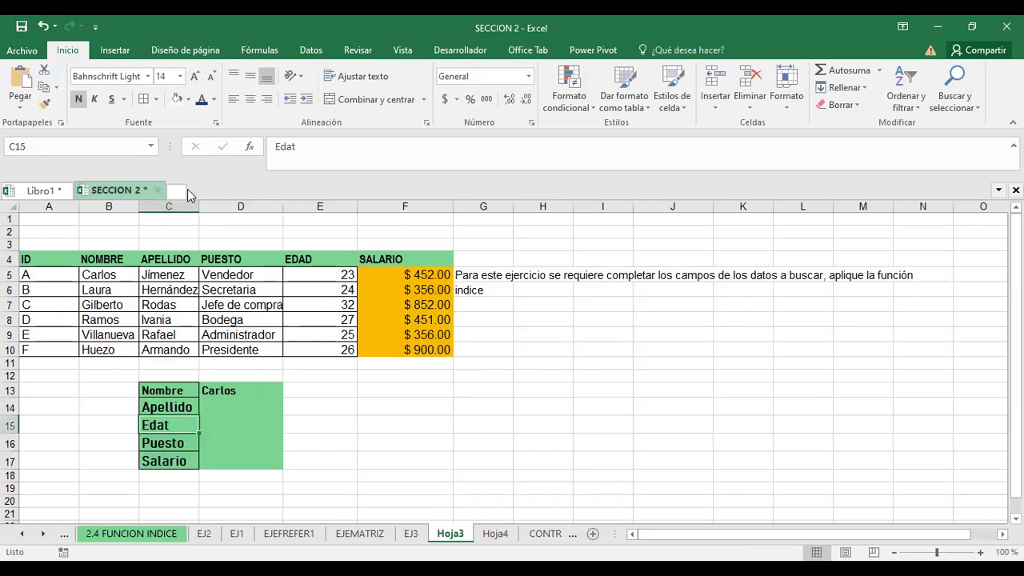
pyautogui.press('F2')
pyautogui.press('BackSpace')
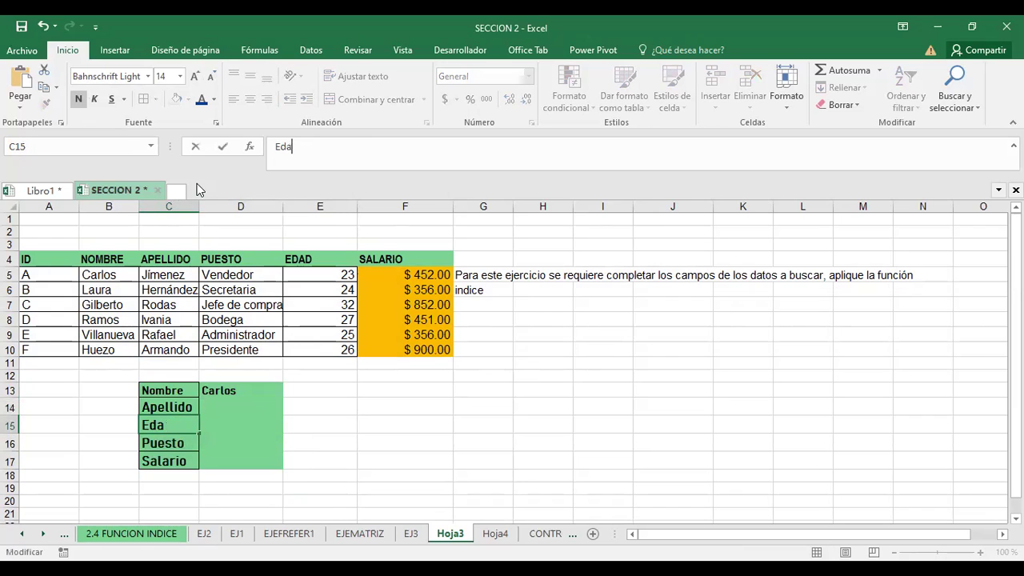
pyautogui.write('d')
pyautogui.press('Return')
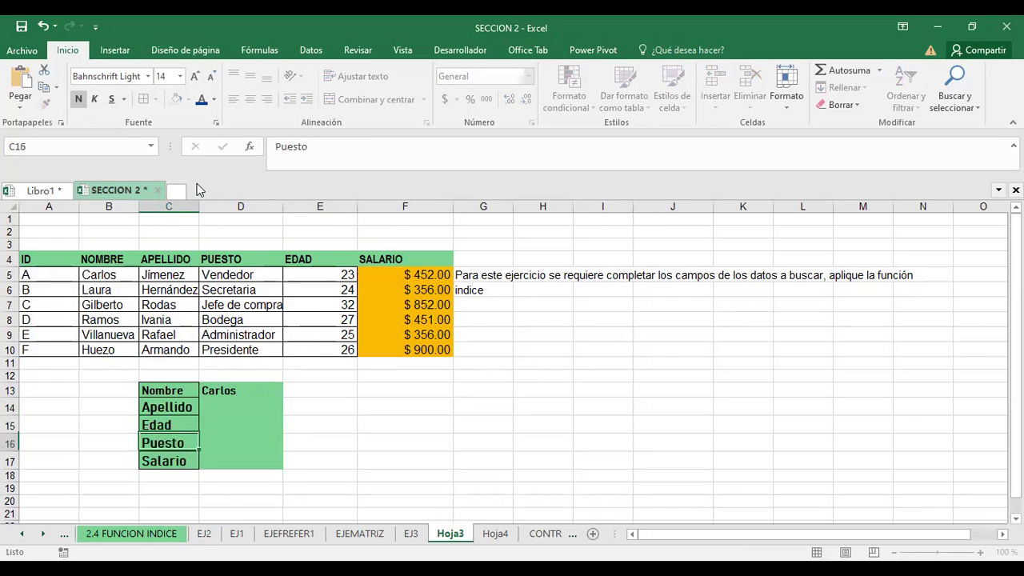
pyautogui.click(171, 460)
pyautogui.moveTo(233, 406); pyautogui.dragTo(234, 457)
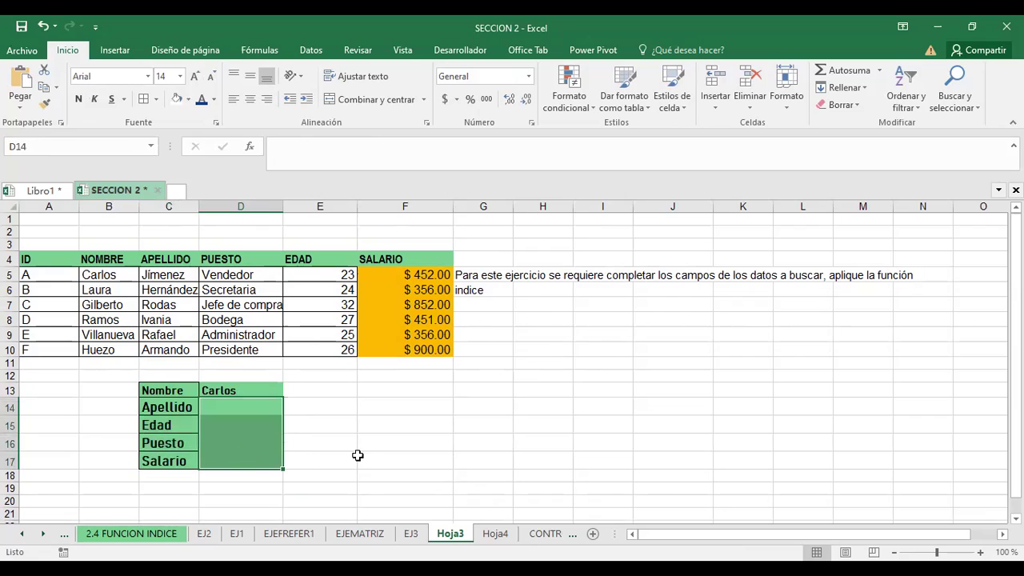
pyautogui.click(368, 433)
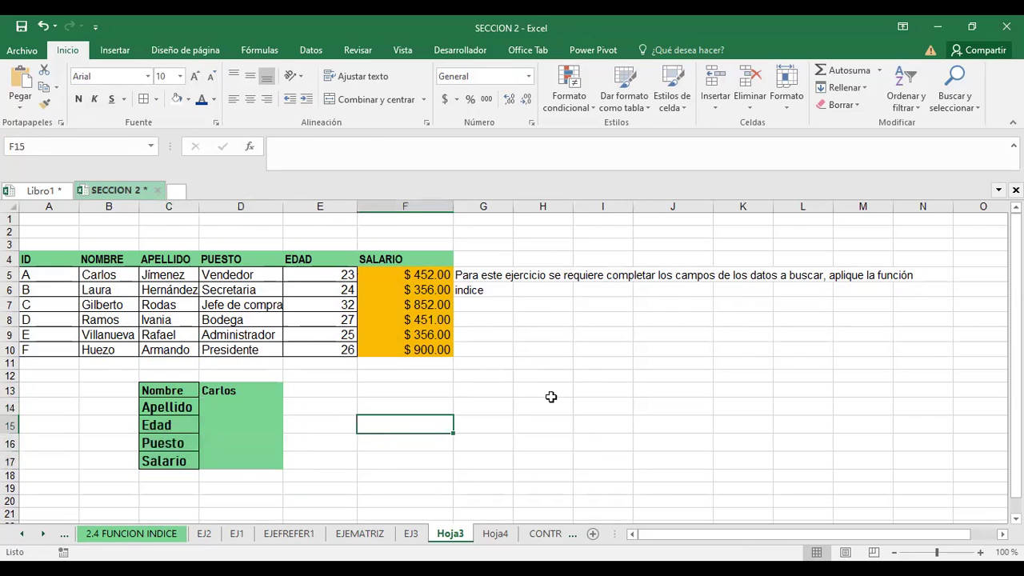